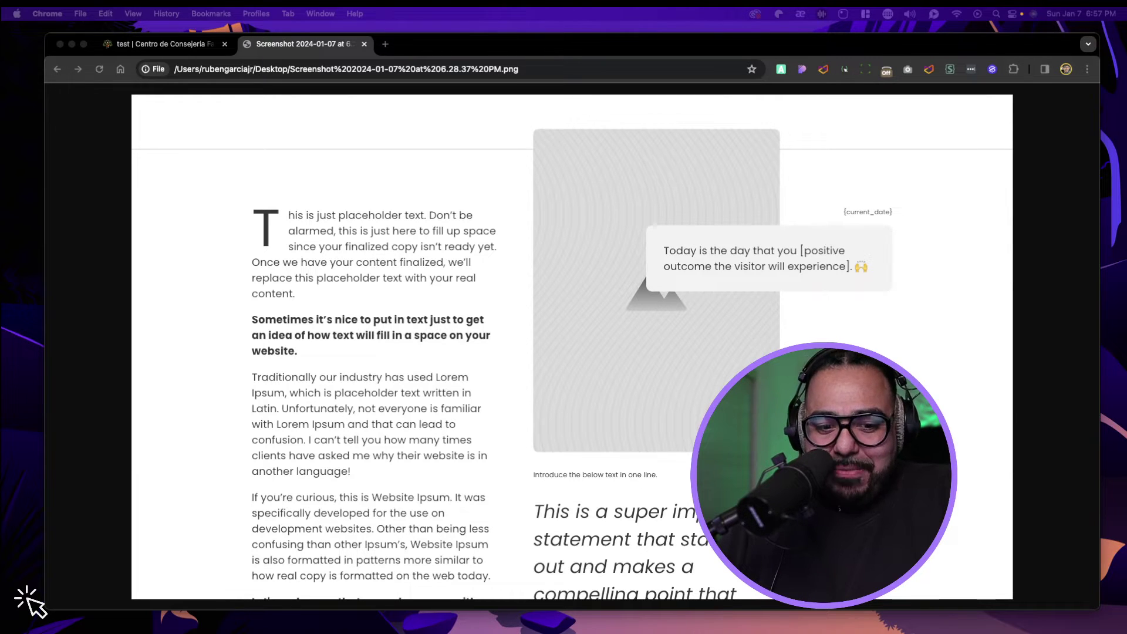
- Copy the lorem ipsum paragraph below the heading on the finished test page and review the section's layout
{"action": "key", "text": "ctrl+Left"}
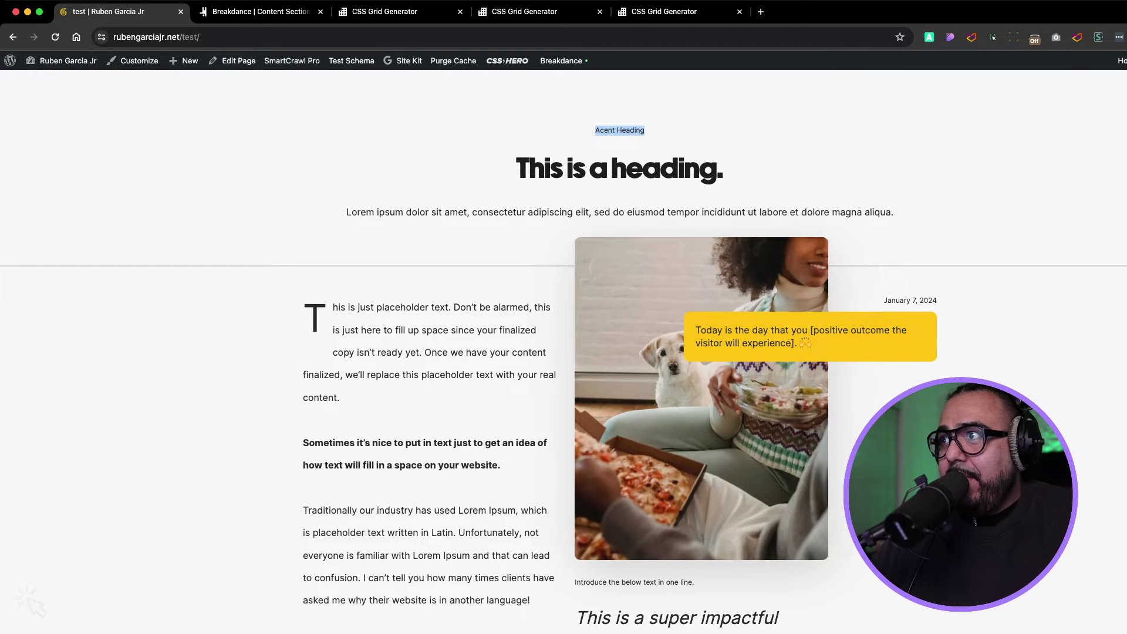
{"action": "left_click_drag", "start_coordinate": [517, 170], "coordinate": [723, 169]}
{"action": "triple_click", "coordinate": [619, 212]}
{"action": "key", "text": "super+c"}
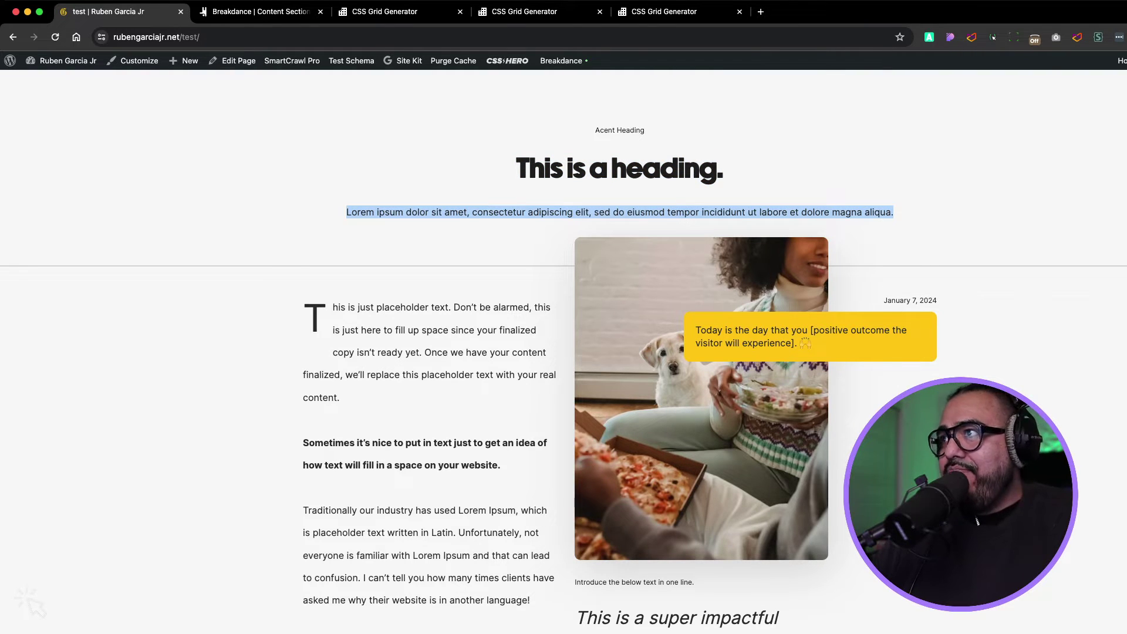
{"action": "left_click", "coordinate": [620, 211]}
{"action": "scroll", "coordinate": [563, 373], "scroll_direction": "down", "scroll_amount": 1}
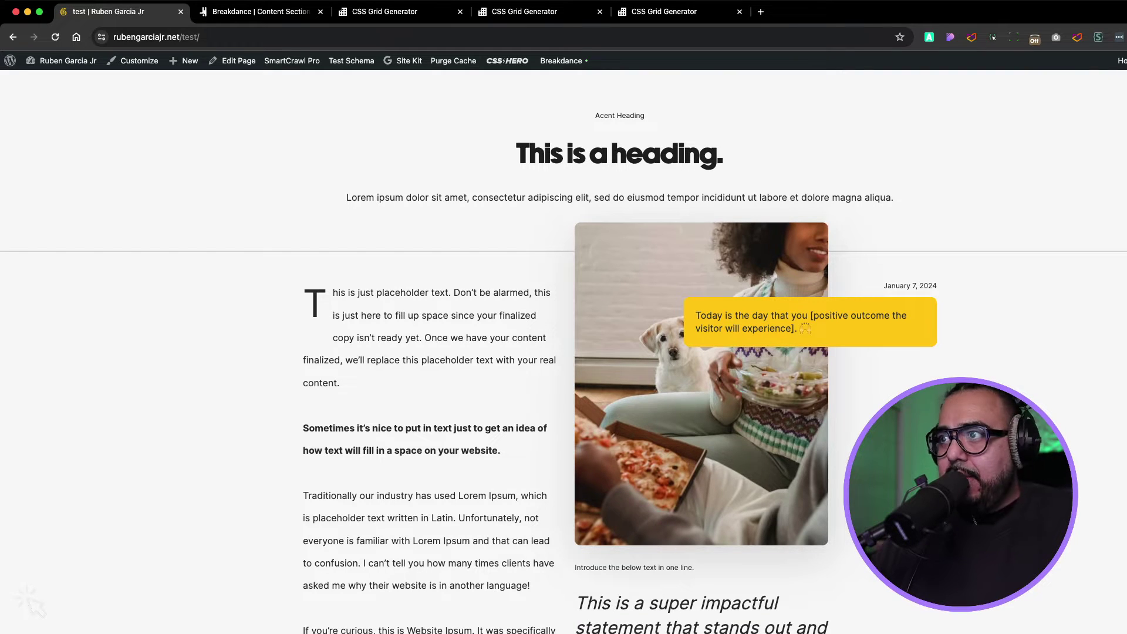
{"action": "scroll", "coordinate": [31, 600], "scroll_direction": "down", "scroll_amount": 1}
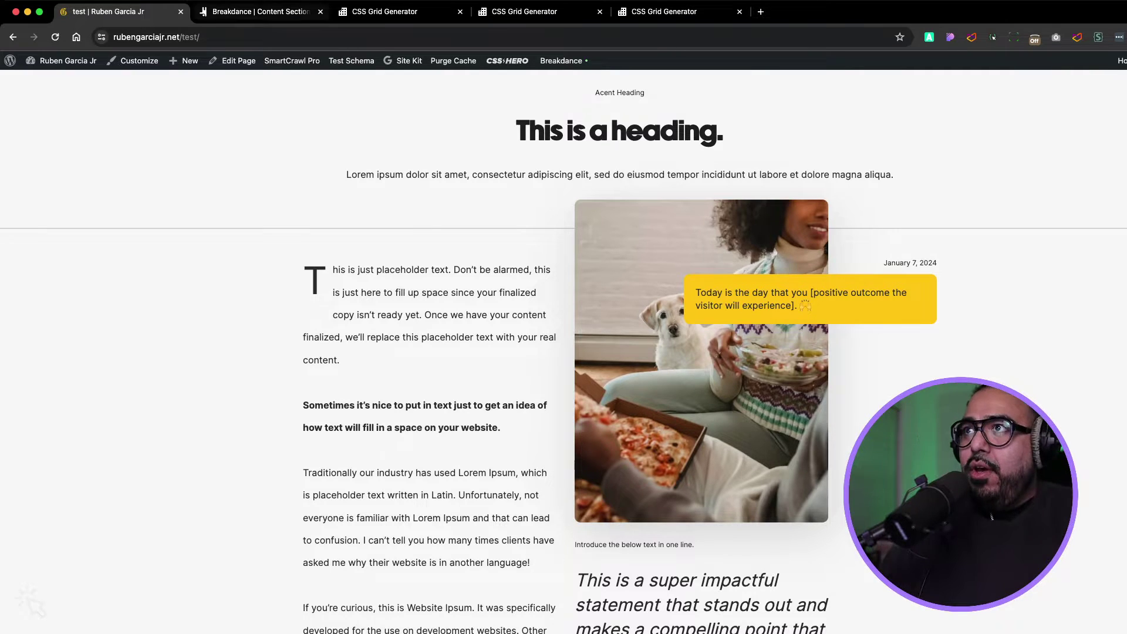
- Add a text element reading "Accent heading" to the empty section of the Content Section Mike Rebuild page in the Breakdance builder
{"action": "left_click", "coordinate": [261, 12]}
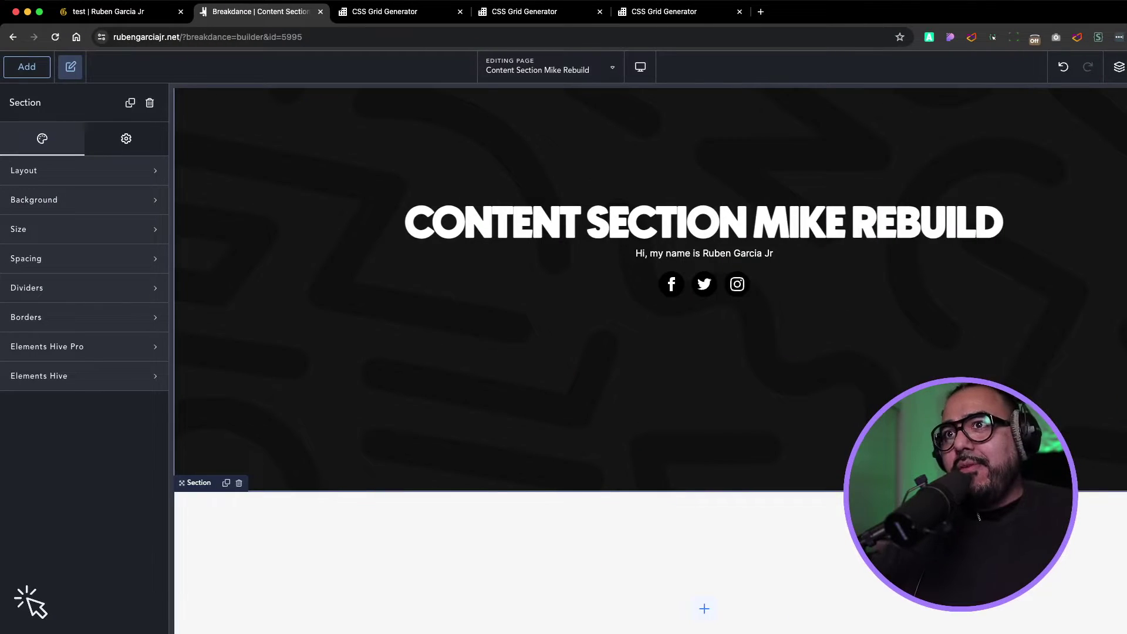
{"action": "scroll", "coordinate": [650, 361], "scroll_direction": "down", "scroll_amount": 5}
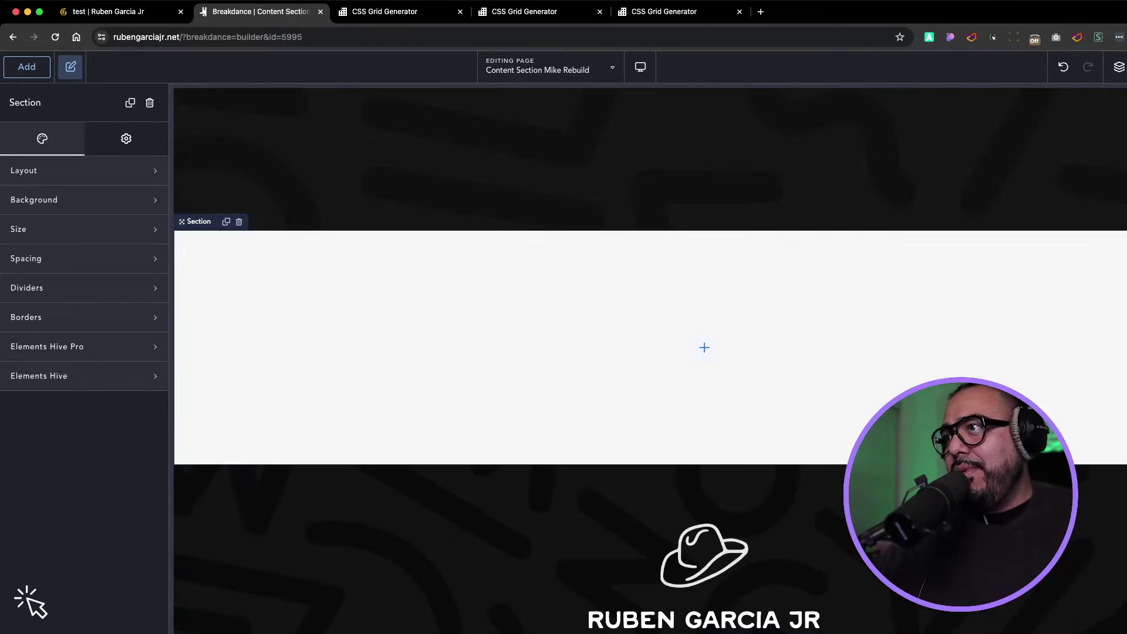
{"action": "left_click", "coordinate": [703, 347]}
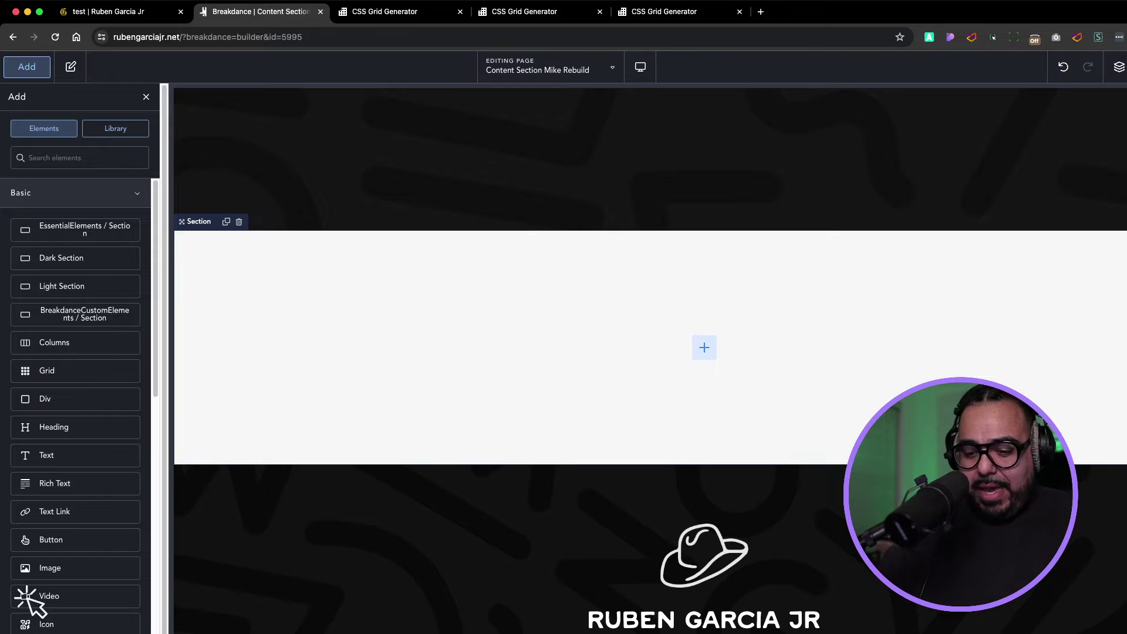
{"action": "type", "text": "text"}
{"action": "key", "text": "Return"}
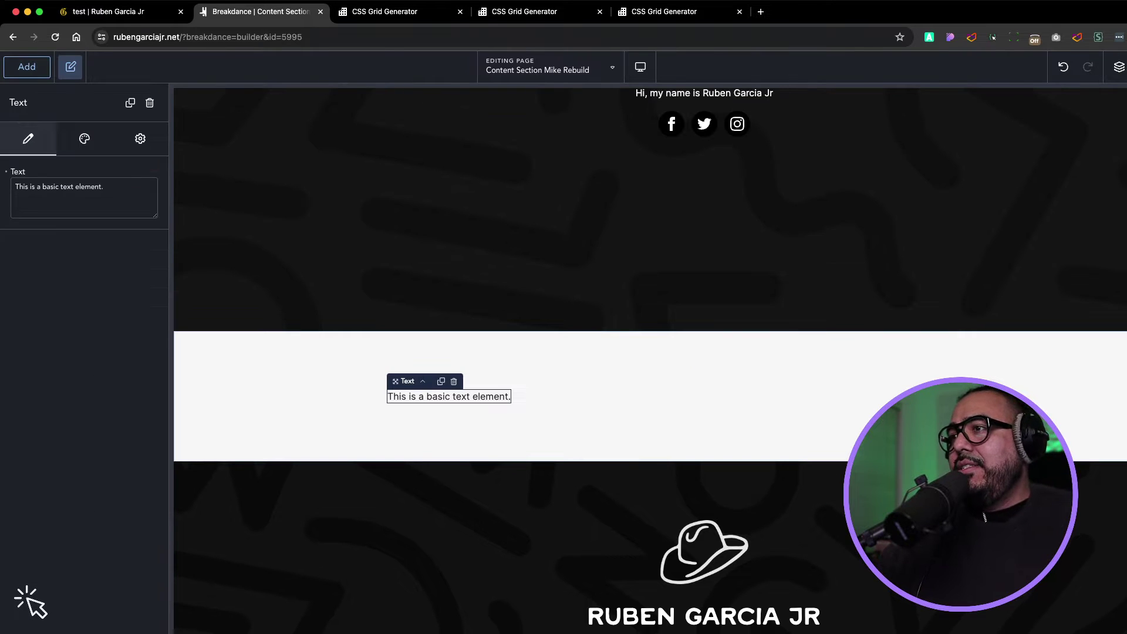
{"action": "triple_click", "coordinate": [421, 396]}
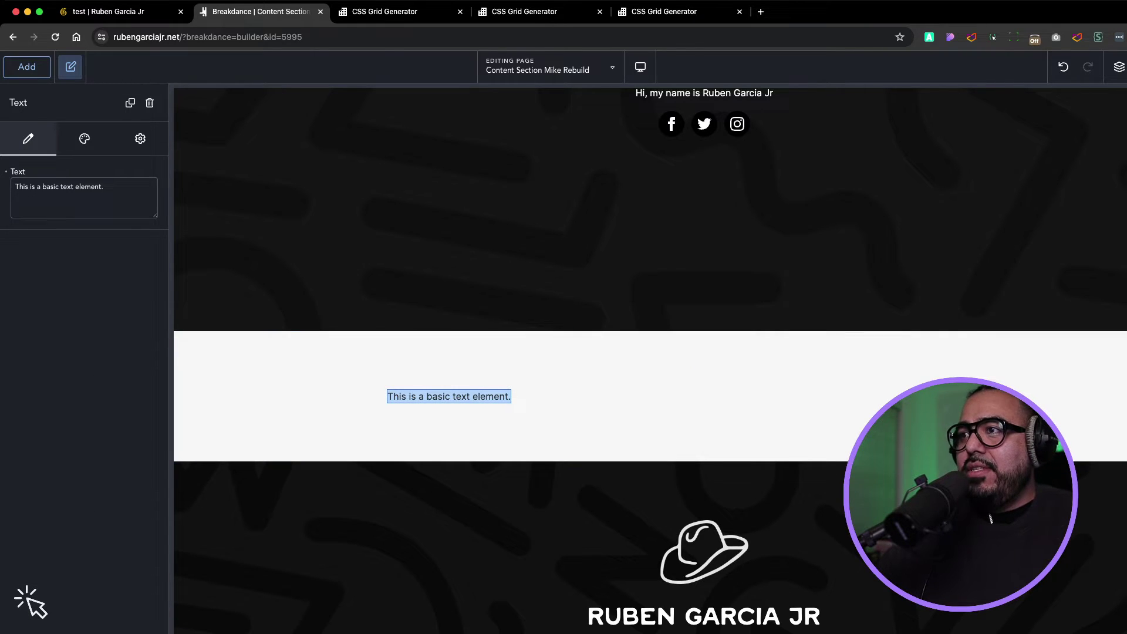
{"action": "type", "text": "Accent heading"}
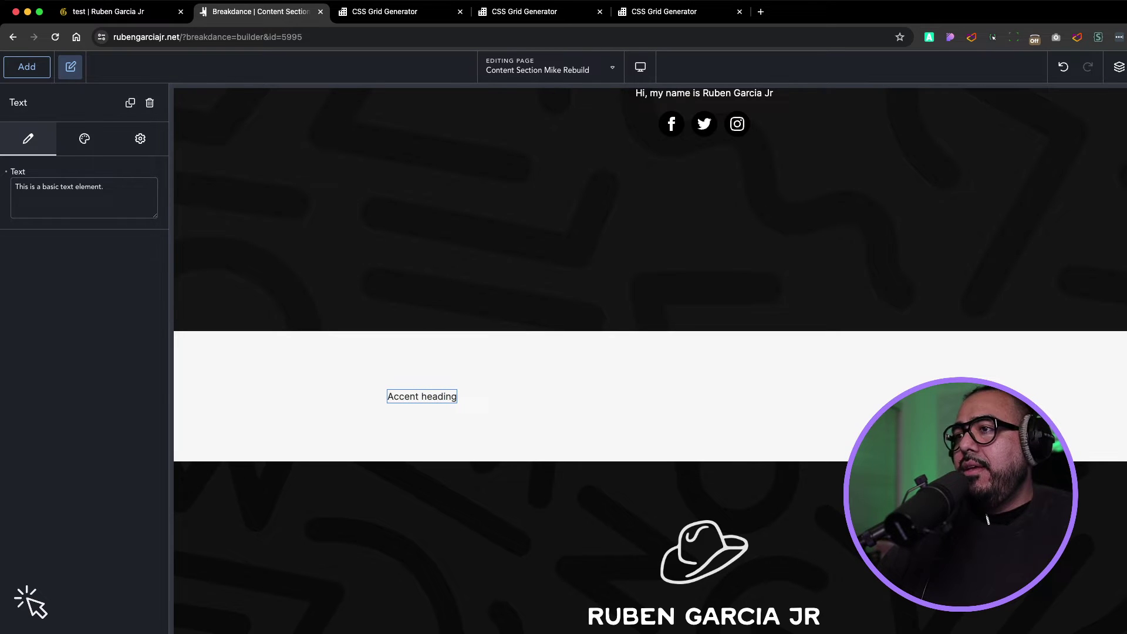
{"action": "left_click", "coordinate": [487, 411]}
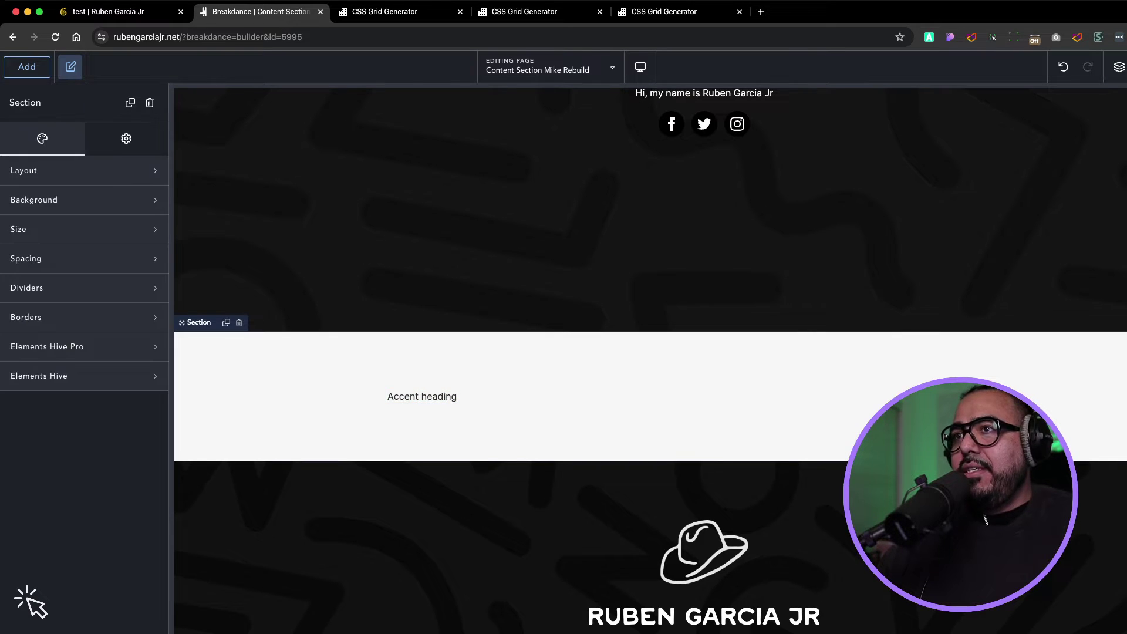
- Add a heading element below the "Accent heading" text
{"action": "left_click", "coordinate": [422, 397]}
{"action": "left_click", "coordinate": [26, 66]}
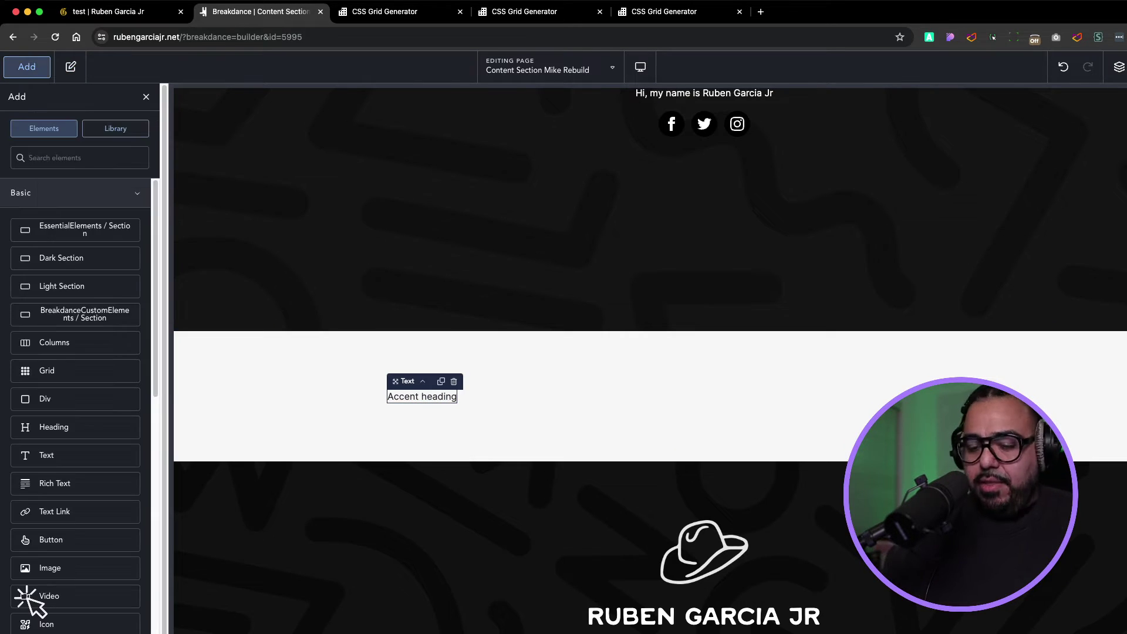
{"action": "type", "text": "heading"}
{"action": "key", "text": "Return"}
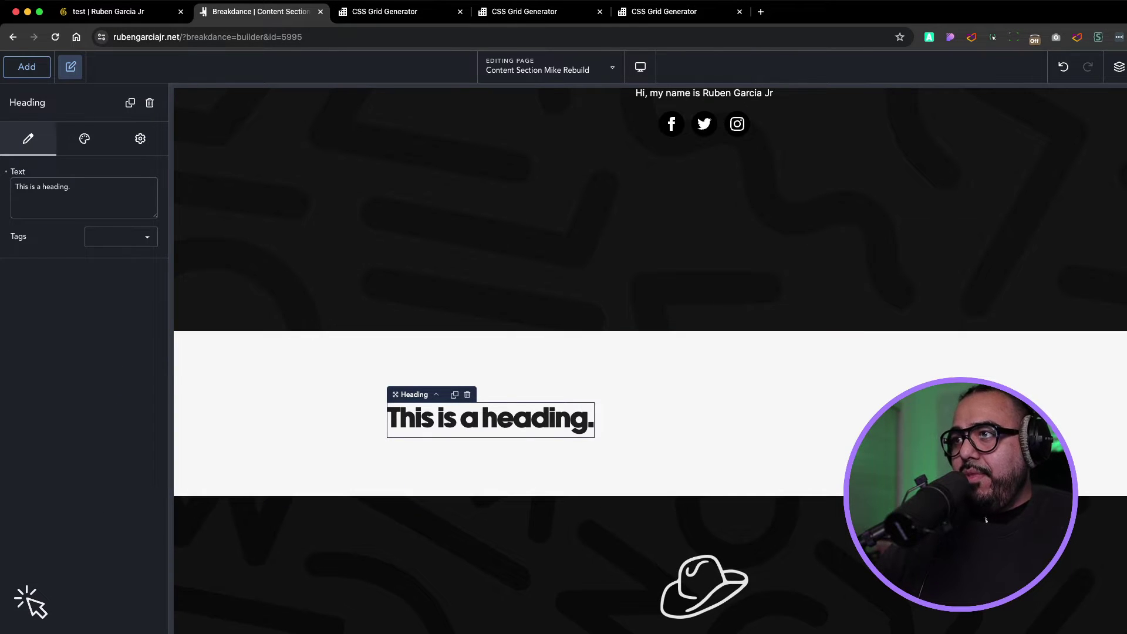
- Add a text element below the heading and replace its placeholder with the copied lorem ipsum paragraph
{"action": "left_click", "coordinate": [26, 66]}
{"action": "type", "text": "text"}
{"action": "key", "text": "Return"}
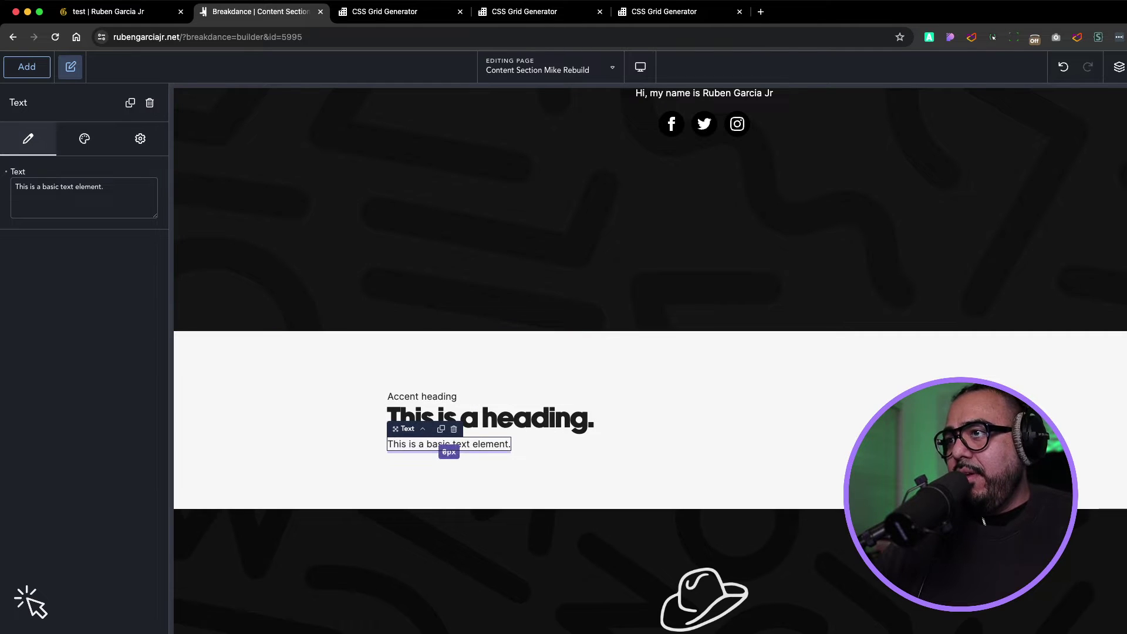
{"action": "triple_click", "coordinate": [460, 444]}
{"action": "key", "text": "super+v"}
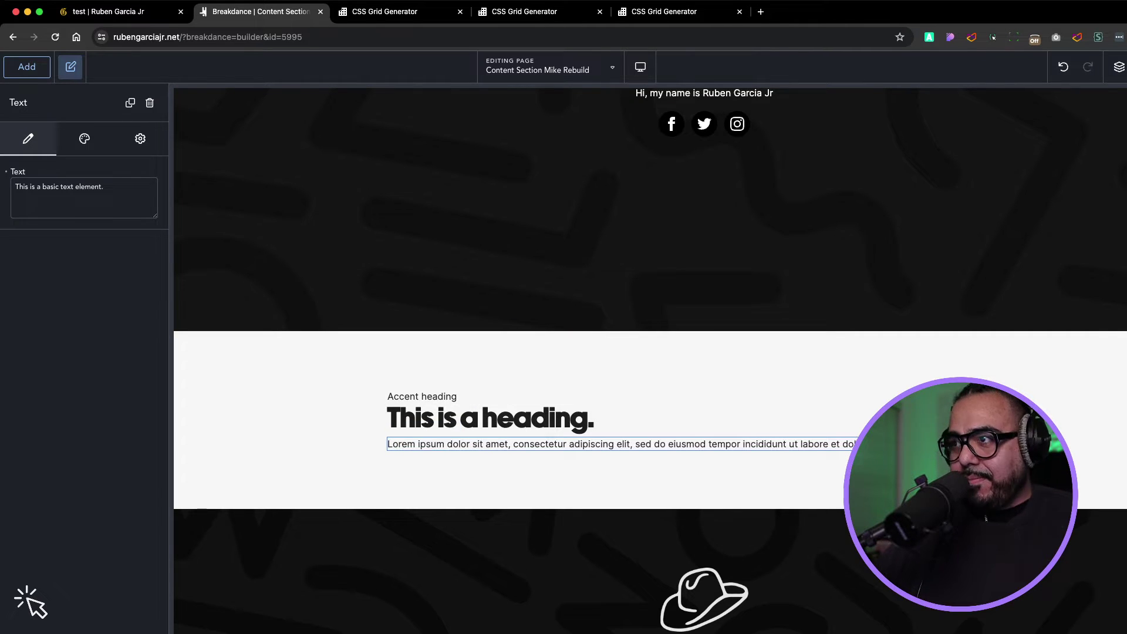
{"action": "left_click", "coordinate": [528, 364]}
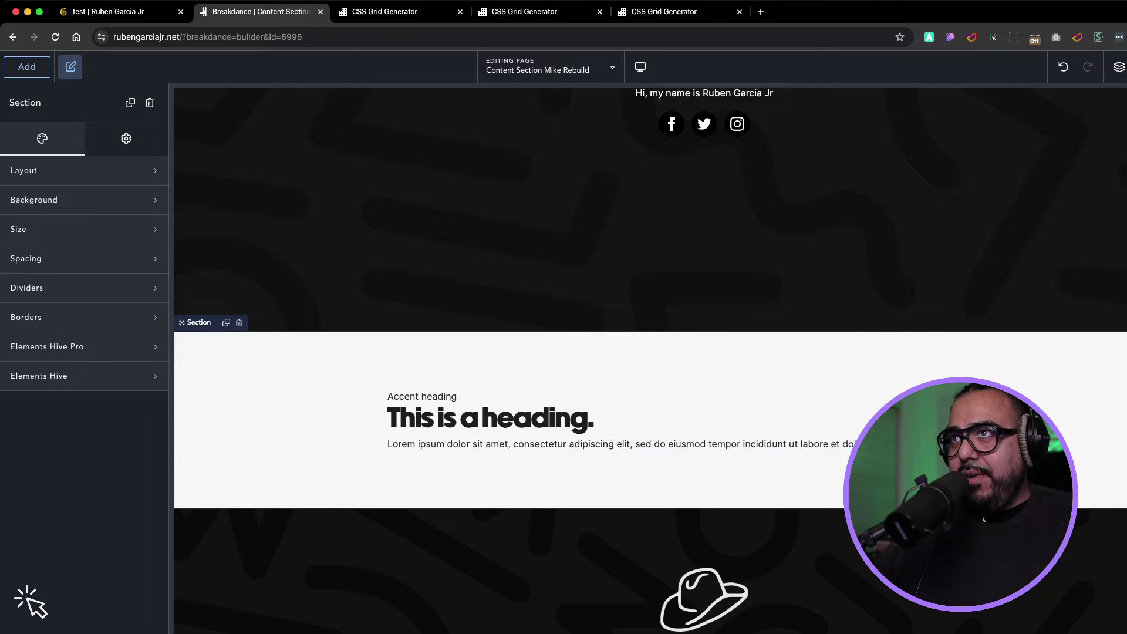
- Check the divider line on the reference page and add a Fancy Divider element below the lorem ipsum text
{"action": "left_click", "coordinate": [116, 11]}
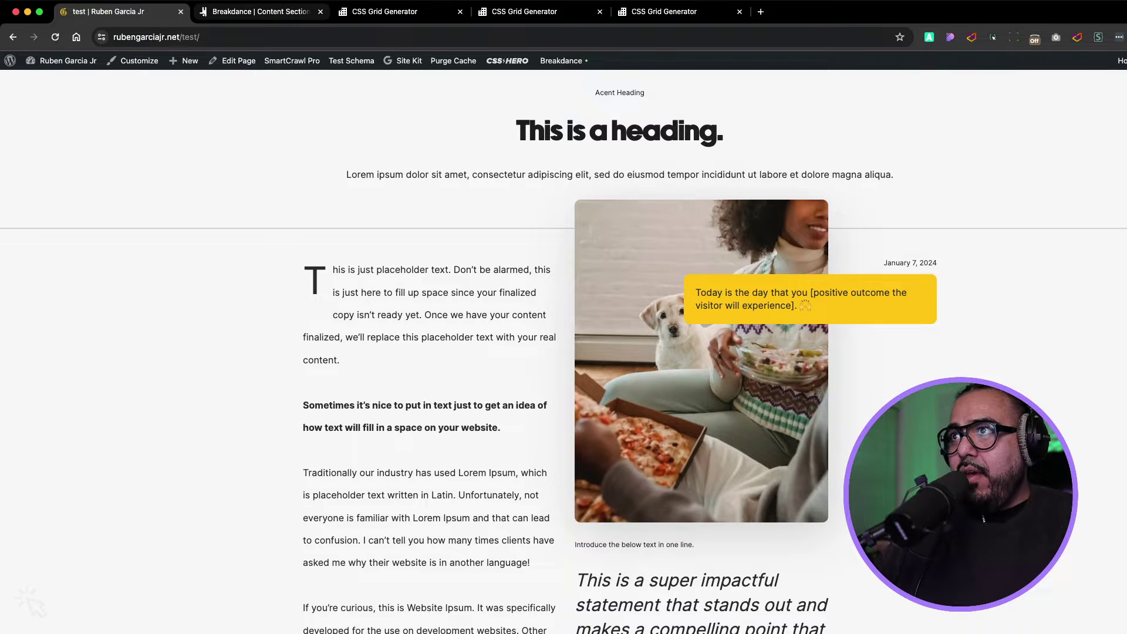
{"action": "key", "text": "super+2"}
{"action": "left_click", "coordinate": [620, 444]}
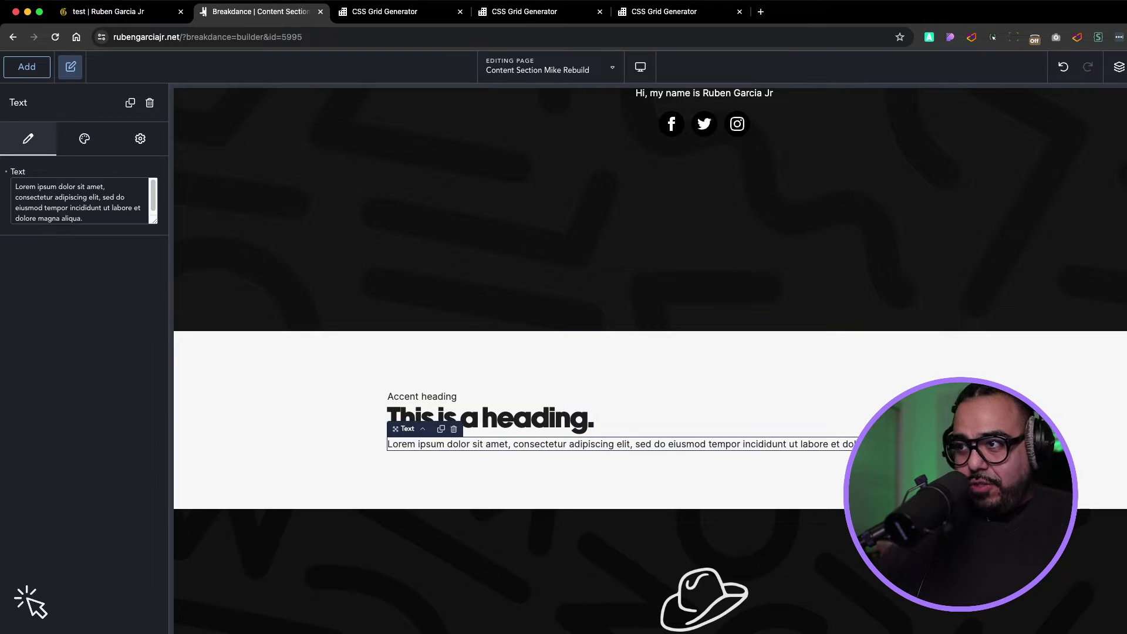
{"action": "type", "text": "adiv"}
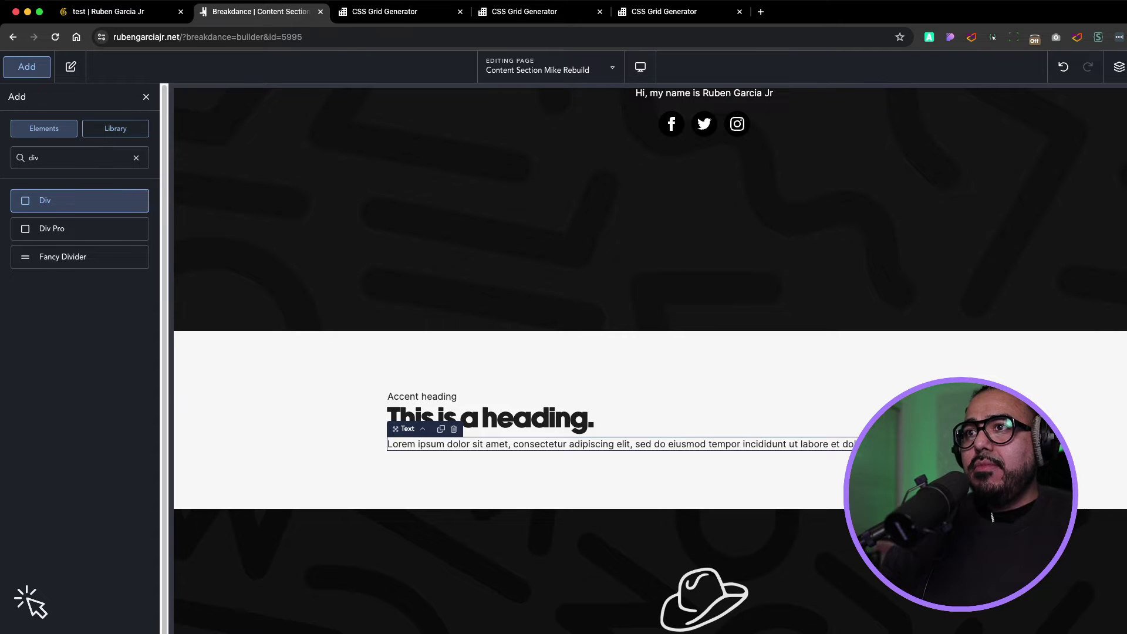
{"action": "key", "text": "Down"}
{"action": "key", "text": "Down"}
{"action": "key", "text": "Return"}
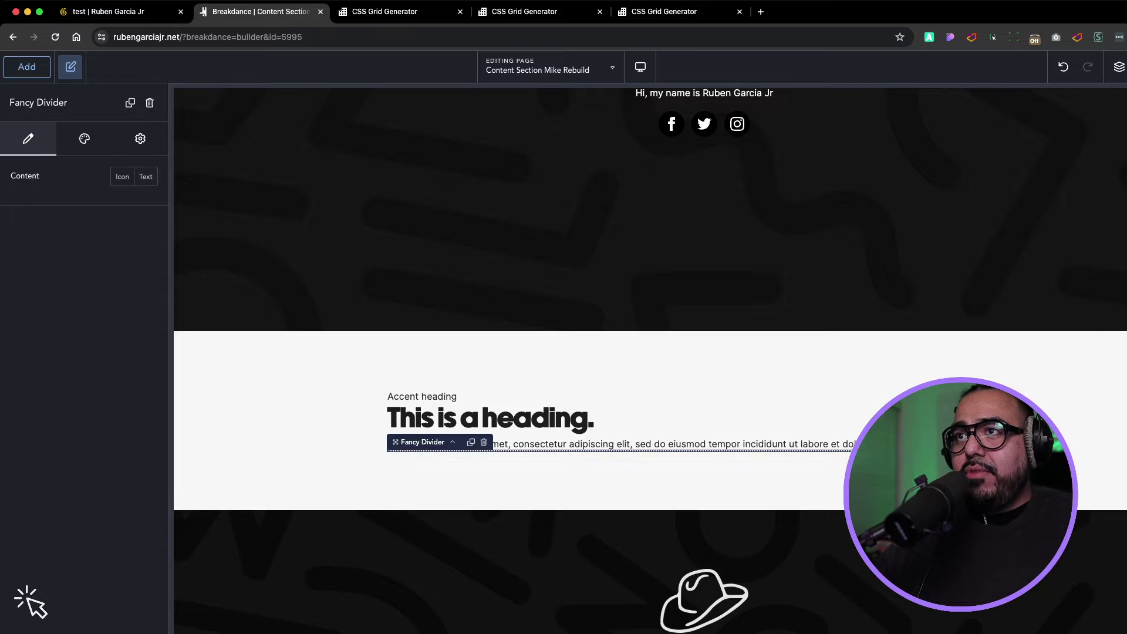
- Set the Fancy Divider's style to Solid
{"action": "left_click", "coordinate": [84, 139]}
{"action": "left_click", "coordinate": [84, 170]}
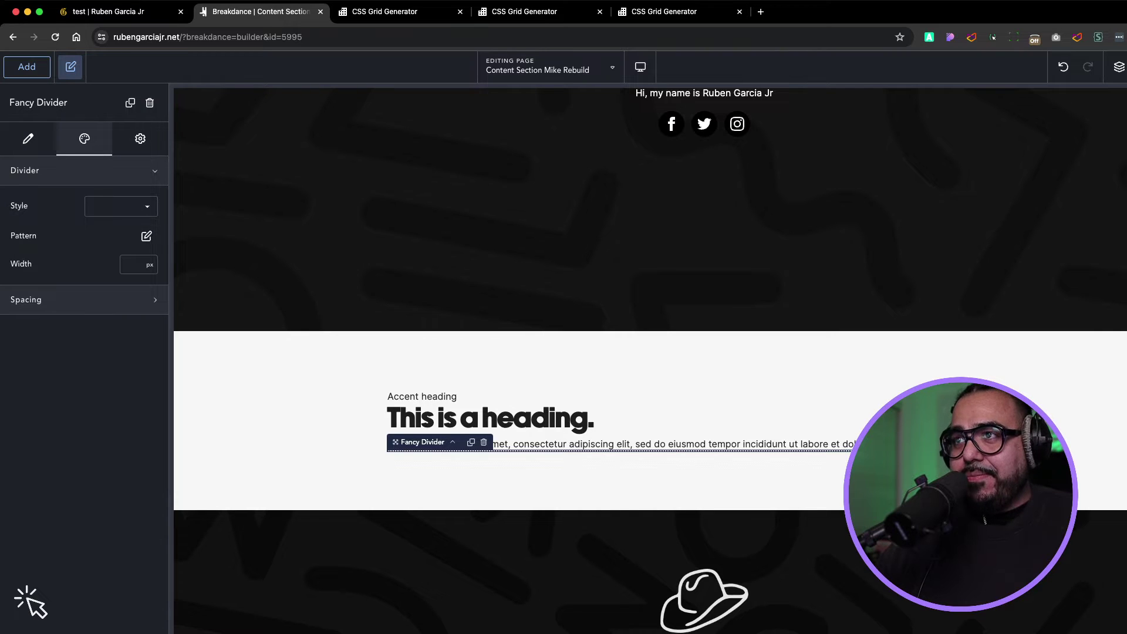
{"action": "left_click", "coordinate": [121, 206]}
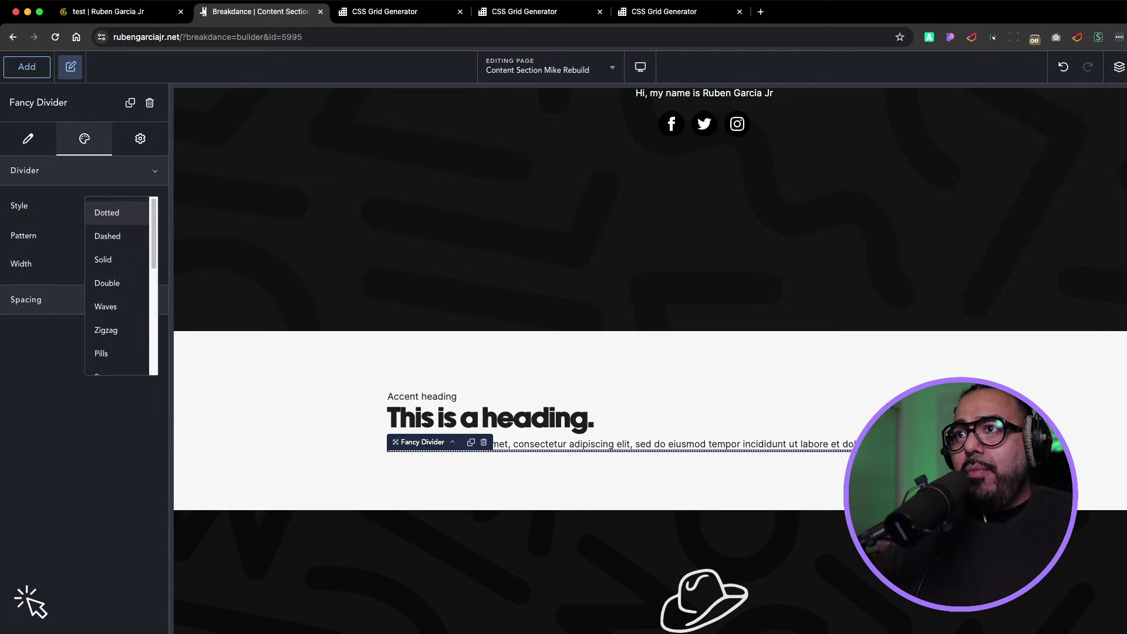
{"action": "left_click", "coordinate": [117, 259]}
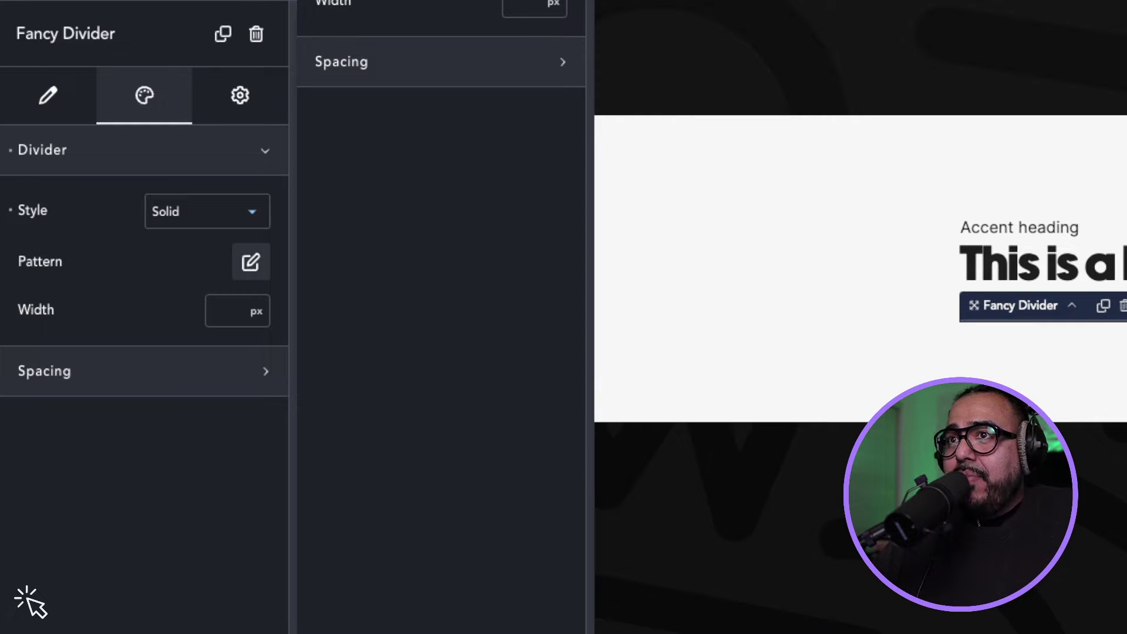
- Set the divider's pattern color to the yellow Brand color
{"action": "left_click", "coordinate": [251, 262]}
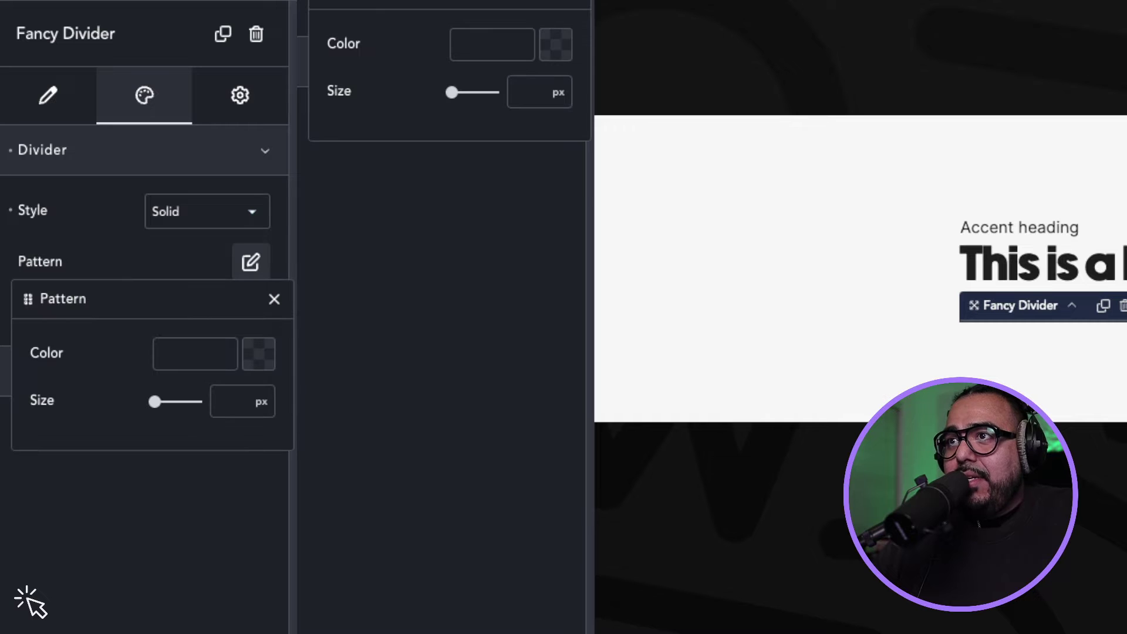
{"action": "left_click", "coordinate": [259, 354]}
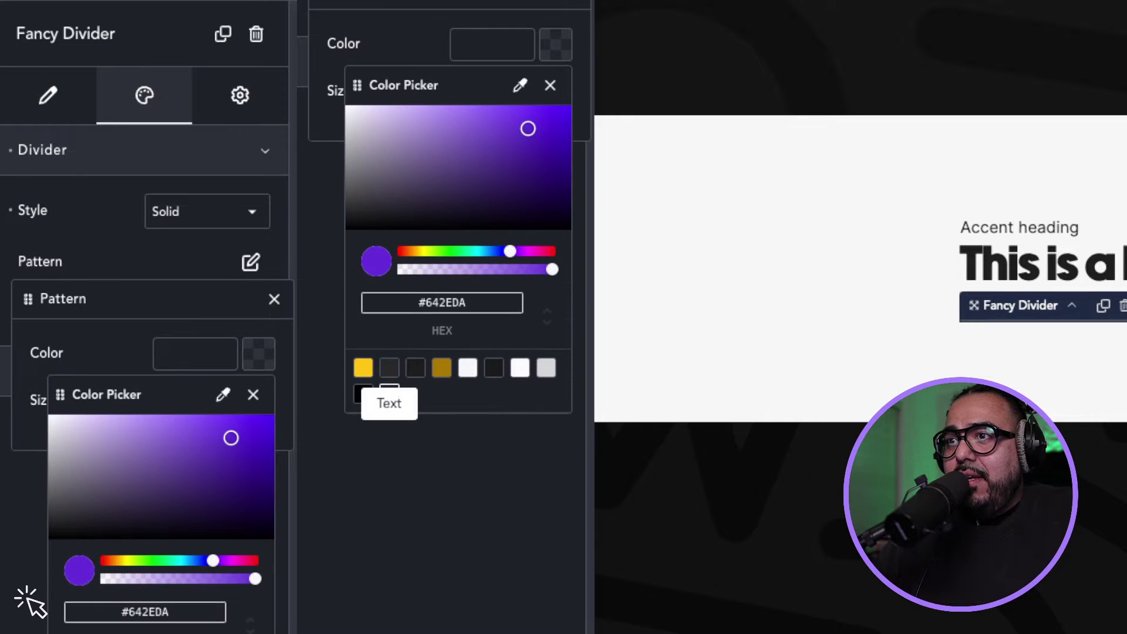
{"action": "left_click", "coordinate": [362, 368]}
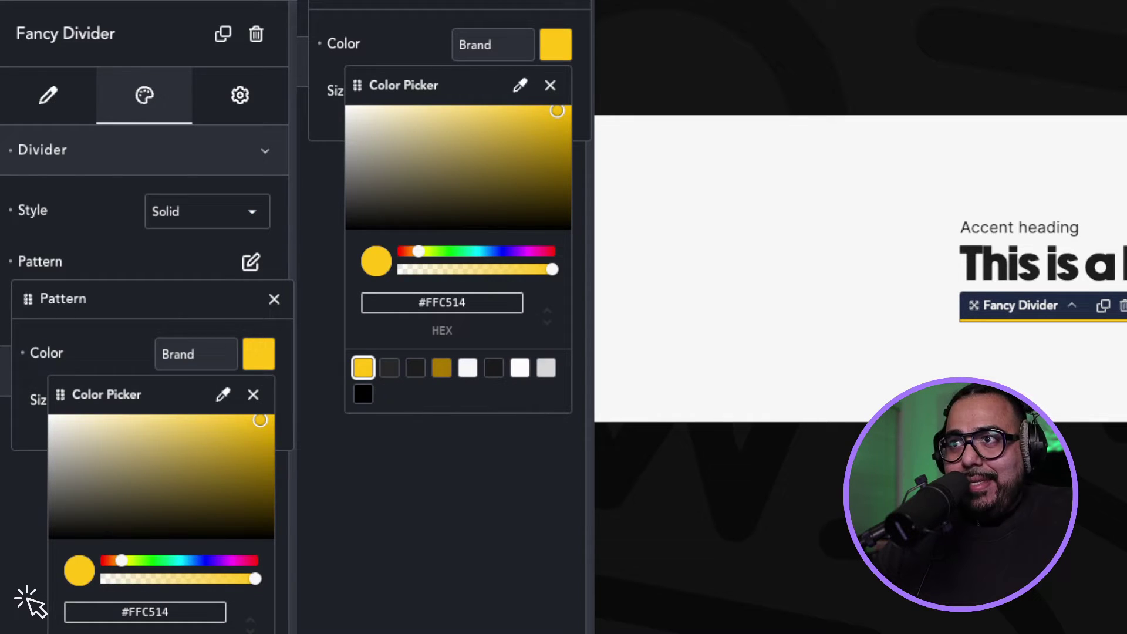
{"action": "left_click", "coordinate": [253, 394]}
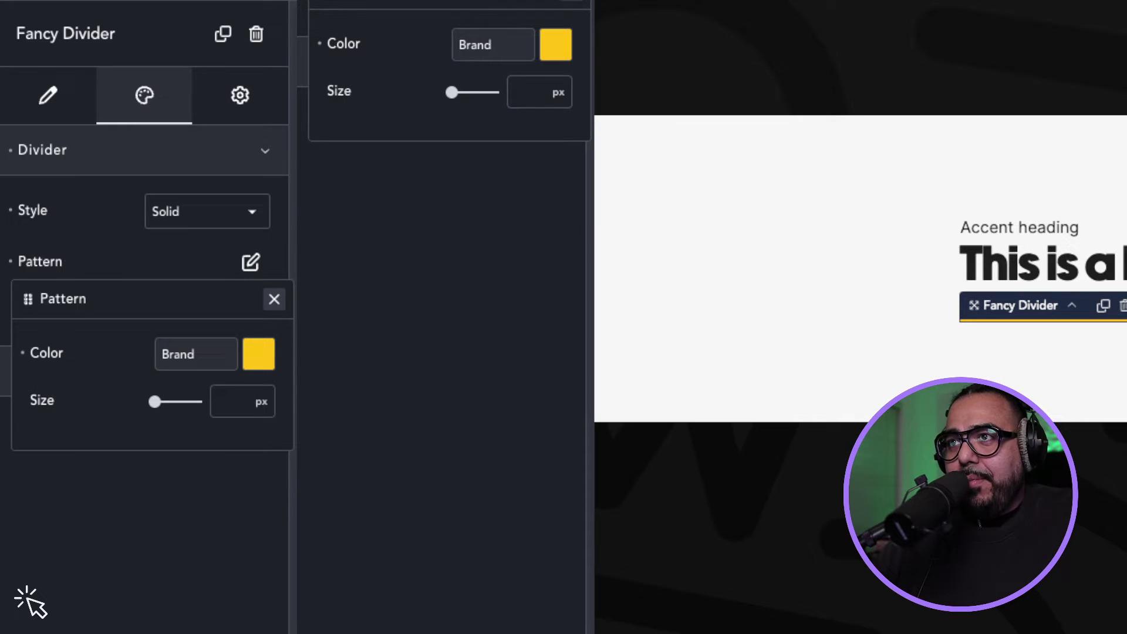
{"action": "left_click", "coordinate": [274, 299]}
{"action": "left_click", "coordinate": [775, 176]}
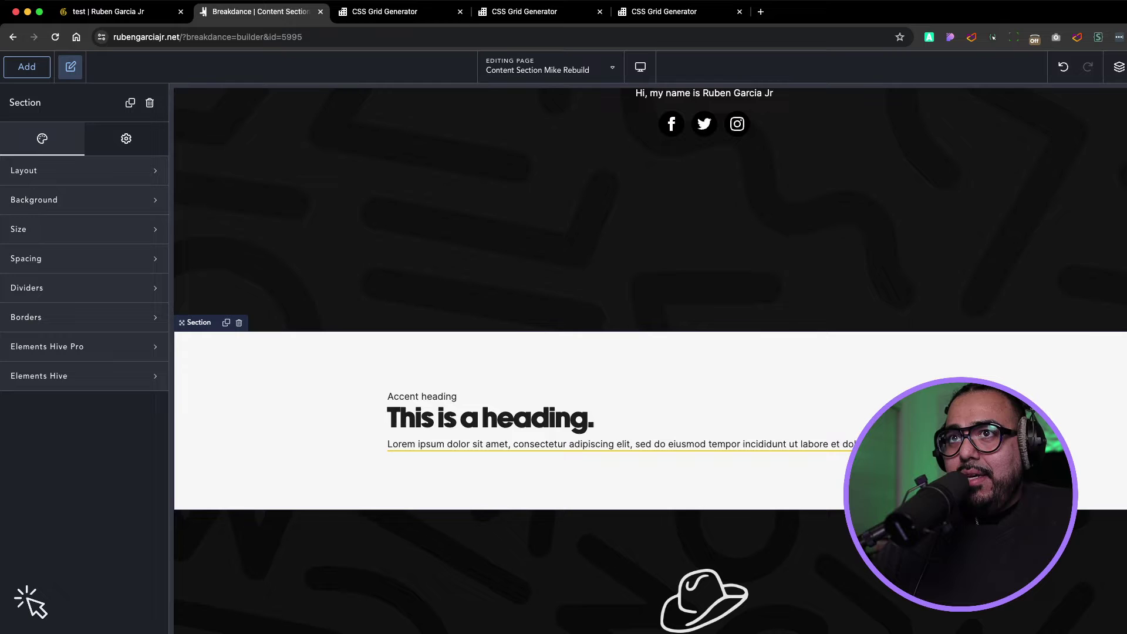
- Change the Fancy Divider's pattern color to the black #000000 swatch
{"action": "scroll", "coordinate": [650, 361], "scroll_direction": "down", "scroll_amount": 2}
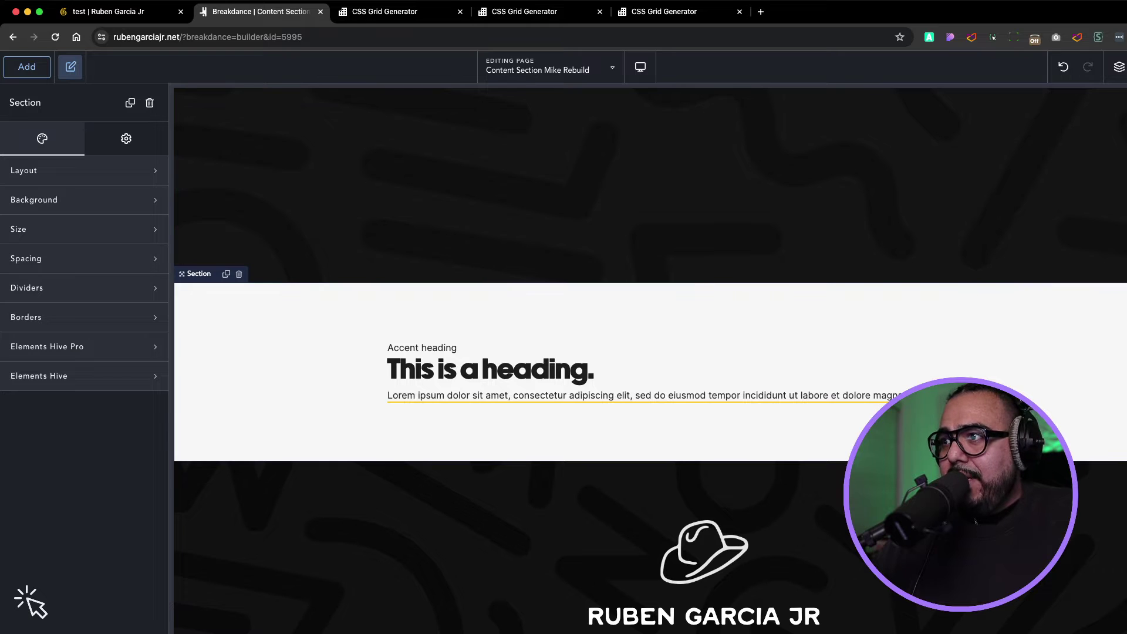
{"action": "left_click", "coordinate": [637, 402]}
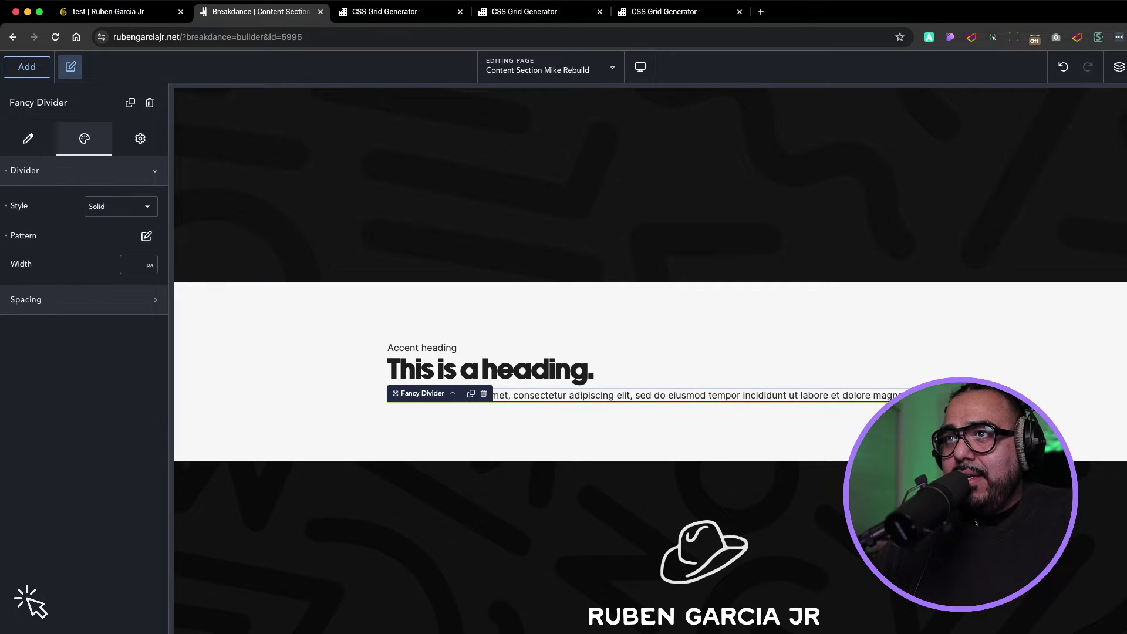
{"action": "left_click", "coordinate": [147, 236]}
{"action": "left_click", "coordinate": [151, 289]}
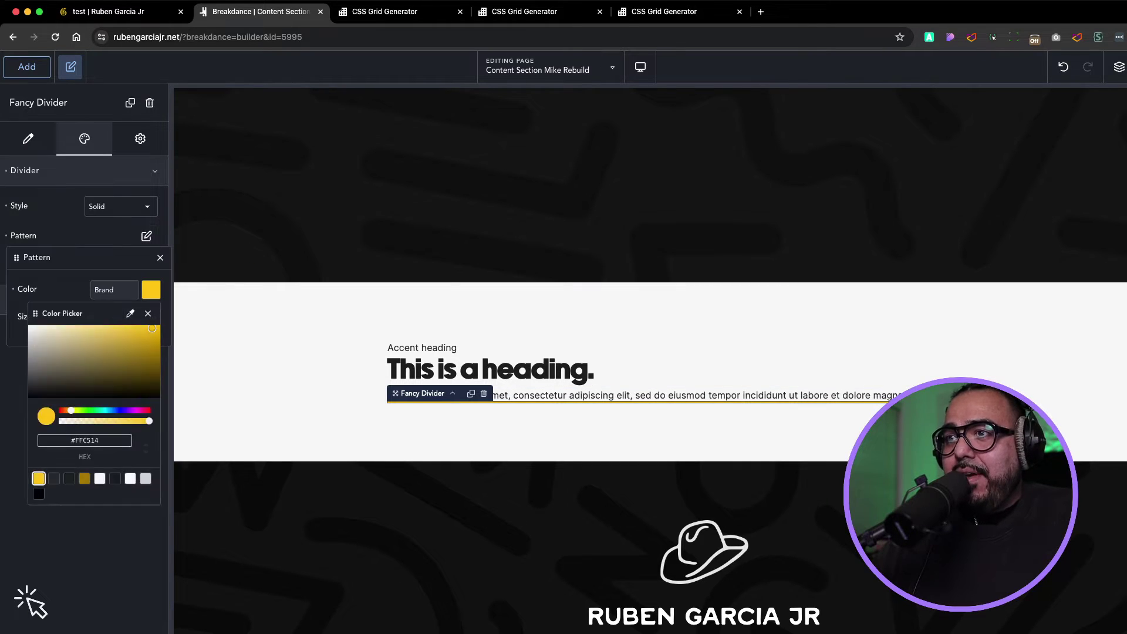
{"action": "left_click", "coordinate": [115, 478]}
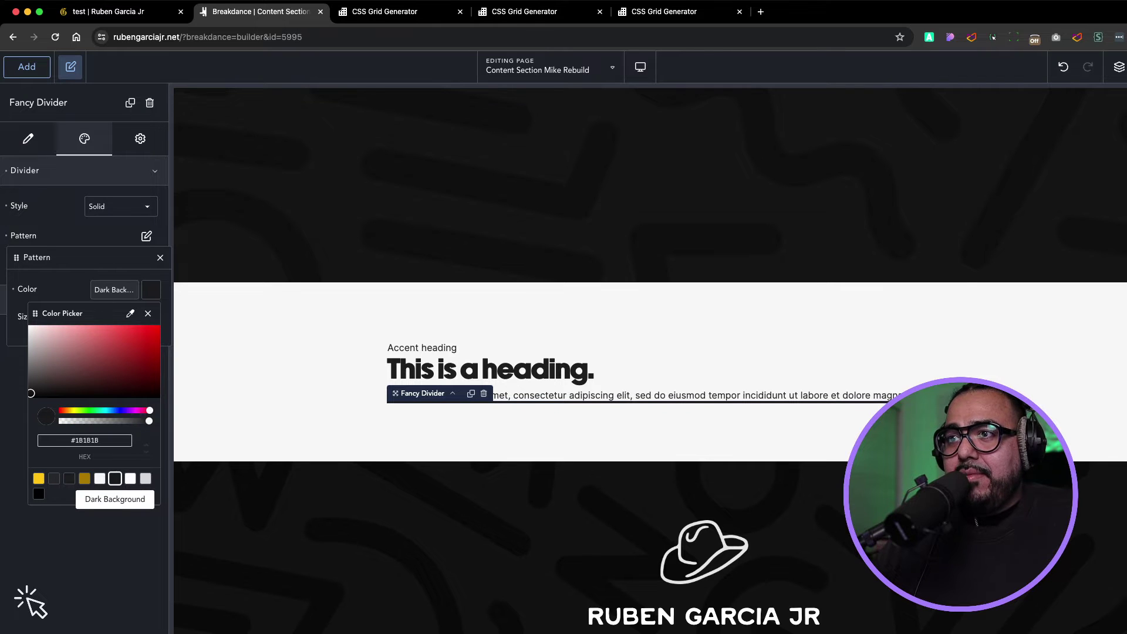
{"action": "left_click", "coordinate": [38, 493]}
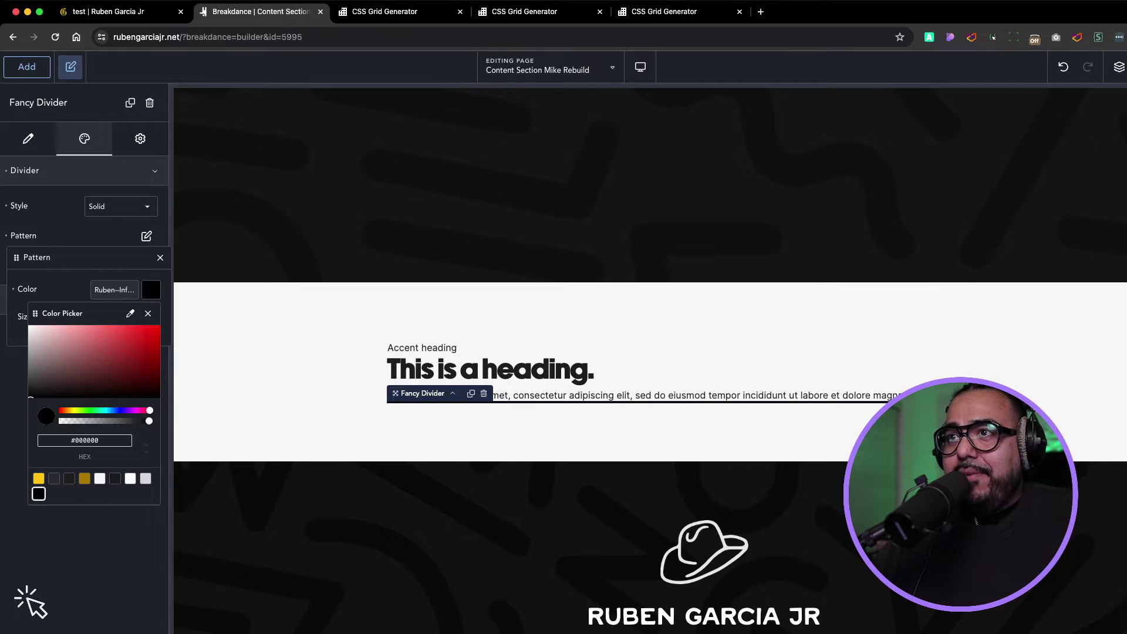
{"action": "left_click", "coordinate": [148, 313]}
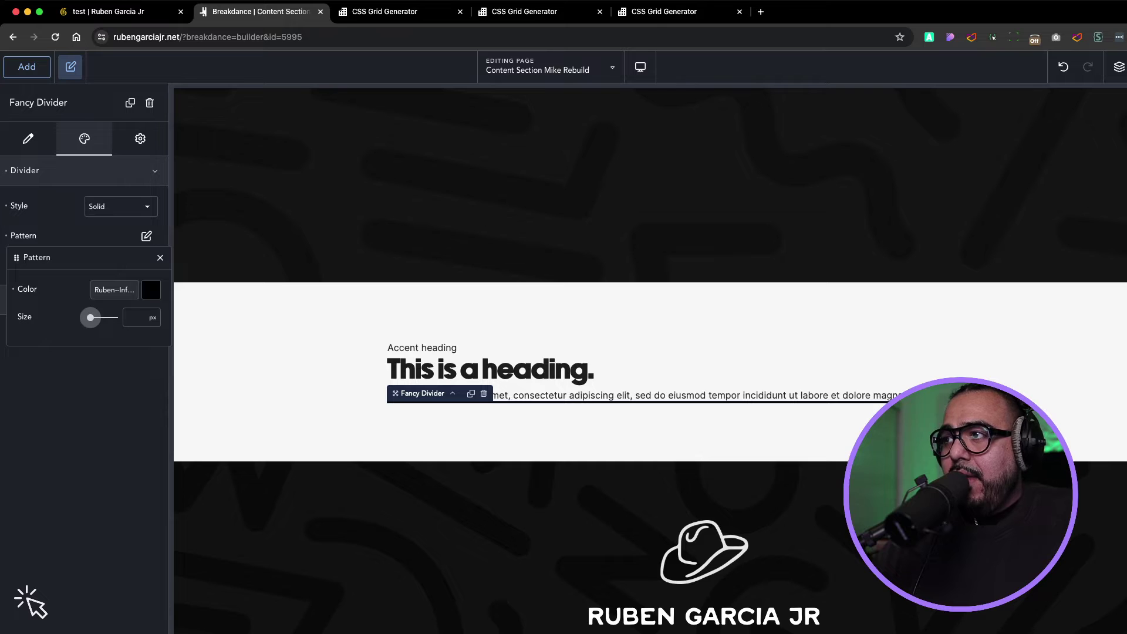
- Set the Fancy Divider's pattern size to 10 px
{"action": "left_click_drag", "start_coordinate": [91, 318], "coordinate": [93, 318]}
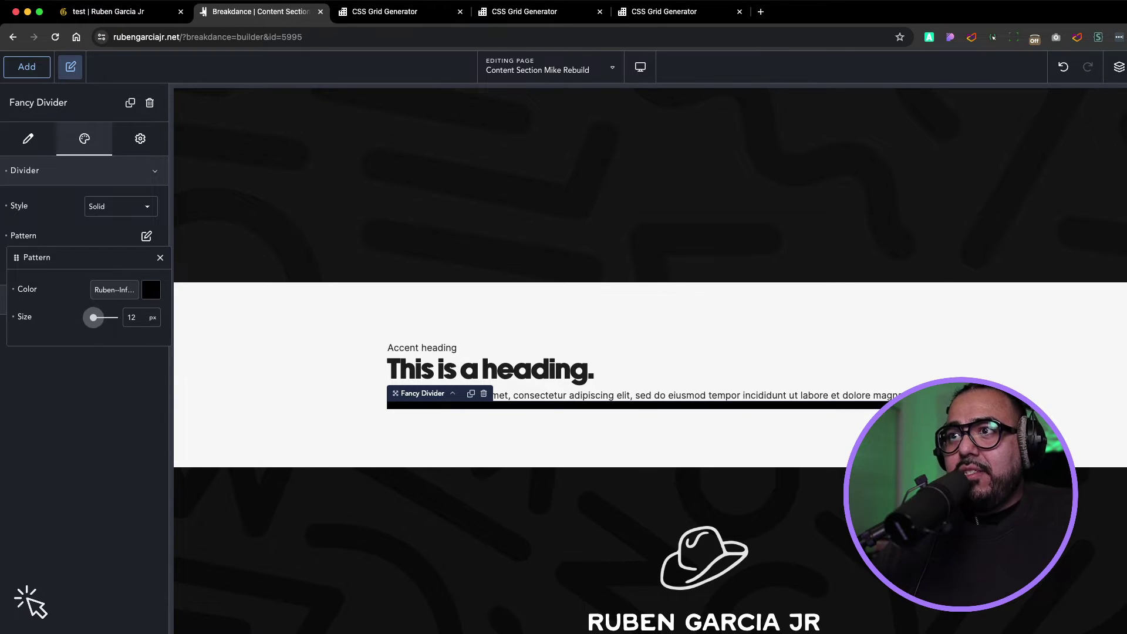
{"action": "double_click", "coordinate": [131, 317]}
{"action": "type", "text": "1"}
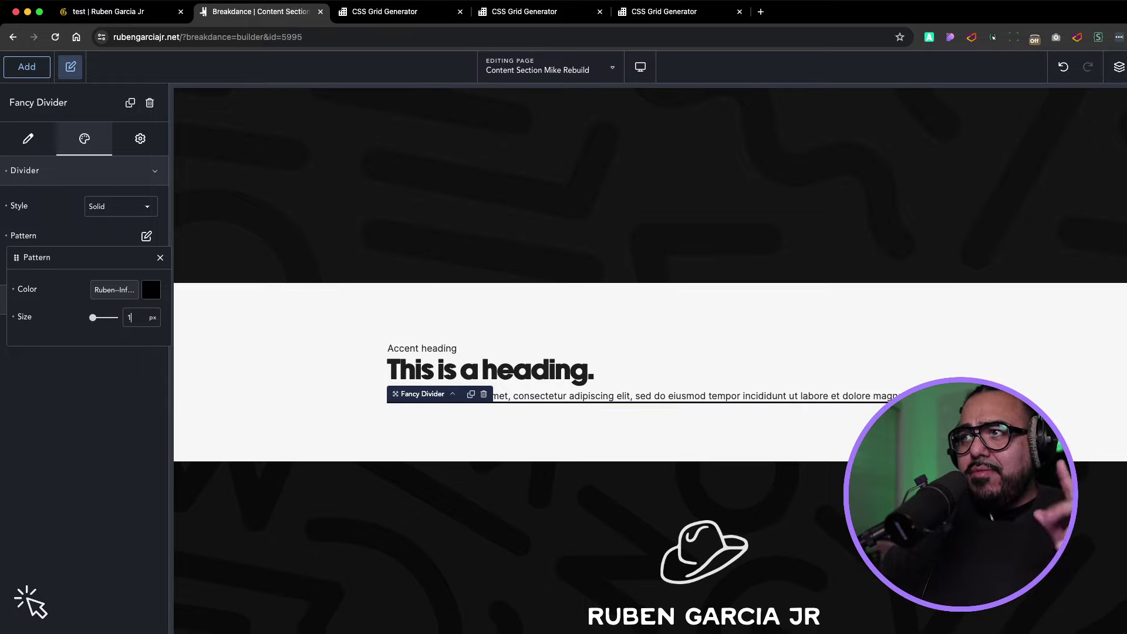
{"action": "type", "text": "0"}
{"action": "left_click", "coordinate": [280, 352]}
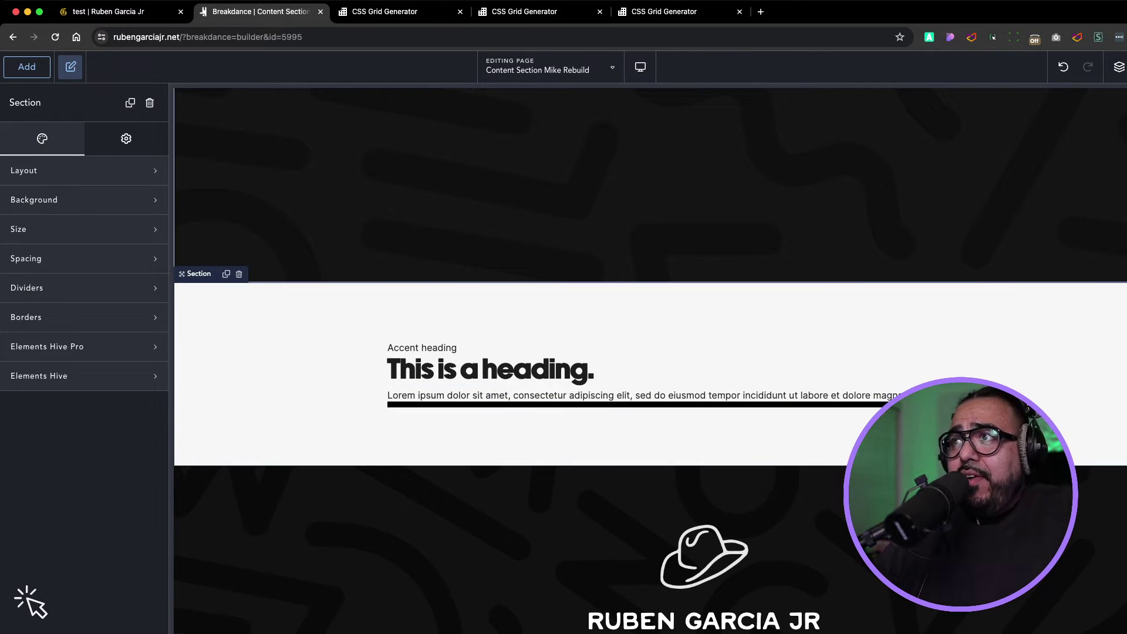
- Copy the placeholder body paragraphs under the divider on the reference page and return to the Breakdance builder
{"action": "left_click", "coordinate": [120, 12]}
{"action": "scroll", "coordinate": [564, 352], "scroll_direction": "down", "scroll_amount": 3}
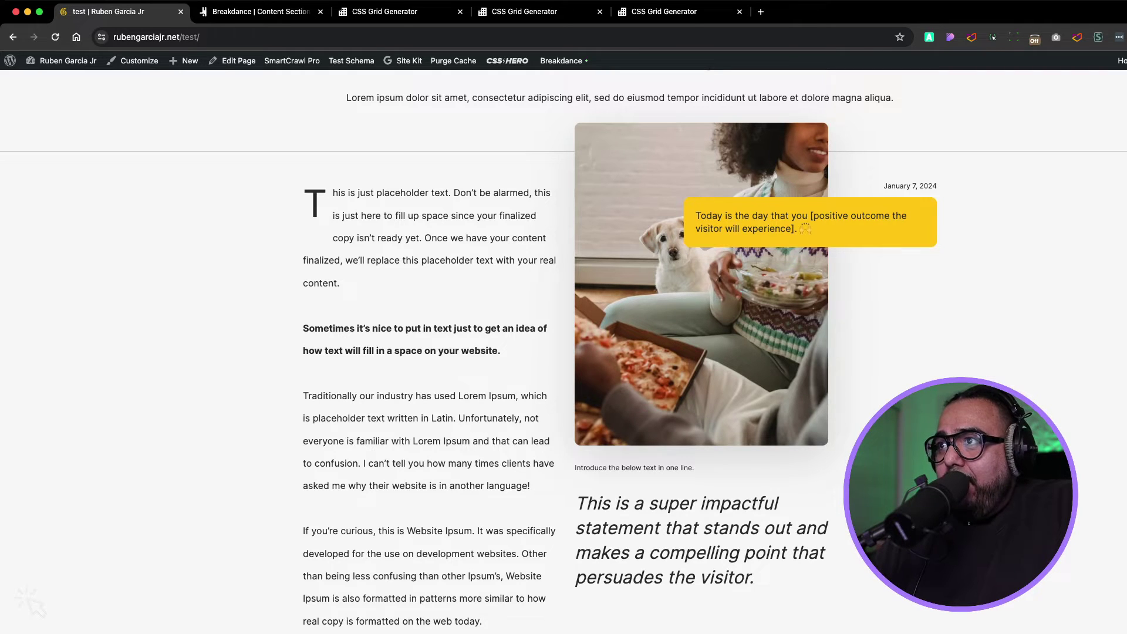
{"action": "left_click_drag", "start_coordinate": [333, 193], "coordinate": [488, 631]}
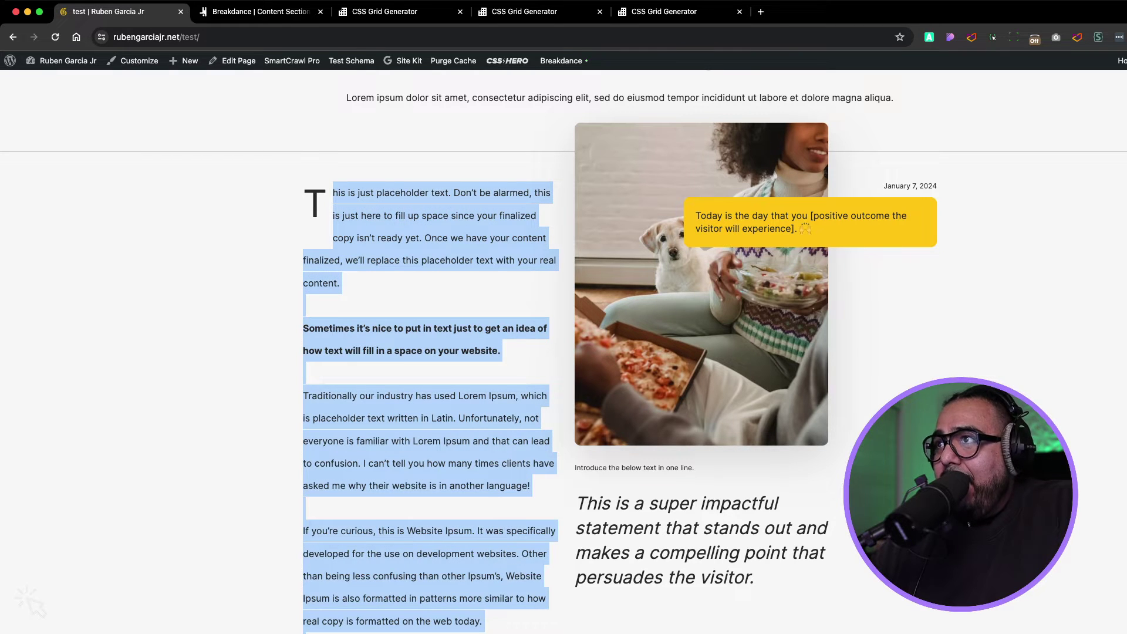
{"action": "key", "text": "super+3"}
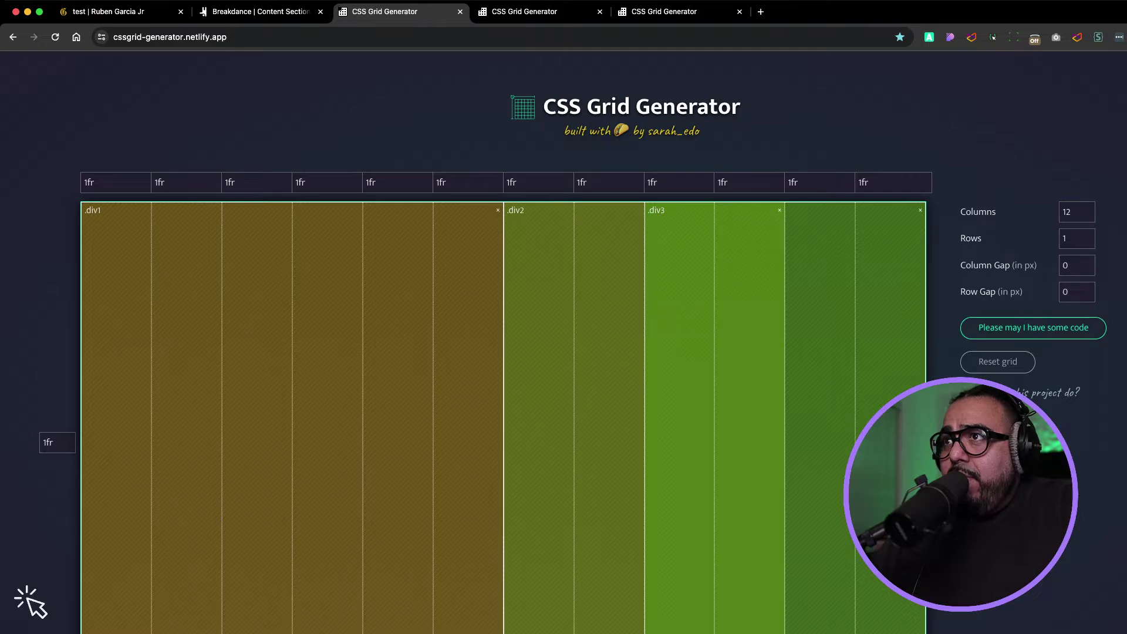
{"action": "key", "text": "super+2"}
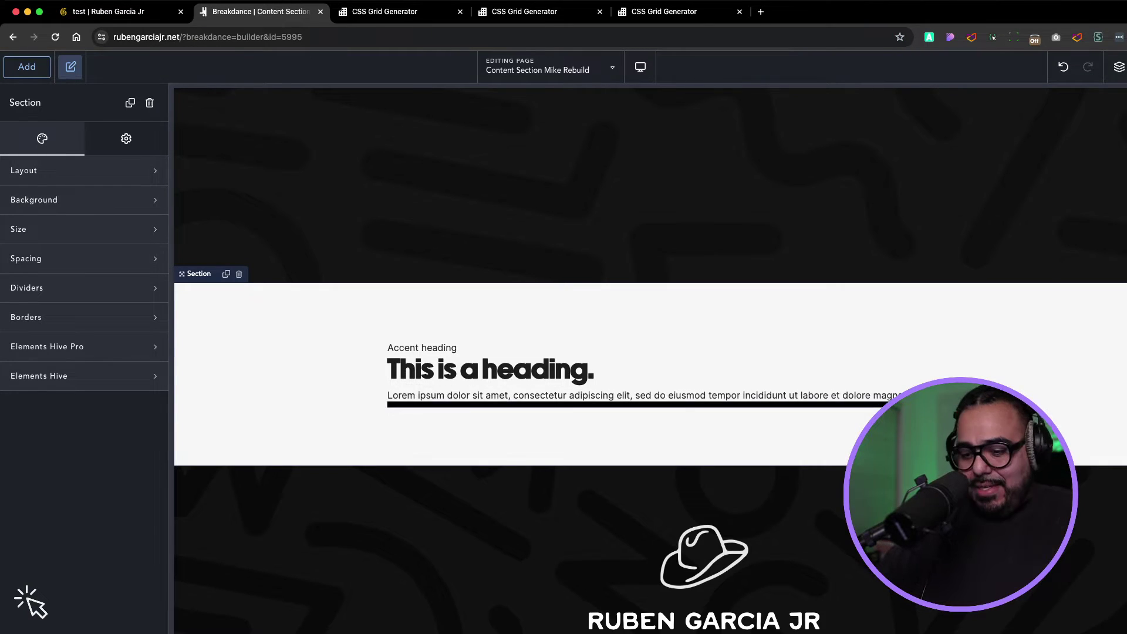
- Add a Grid element to the content section, directly below the Fancy Divider
{"action": "left_click", "coordinate": [555, 404]}
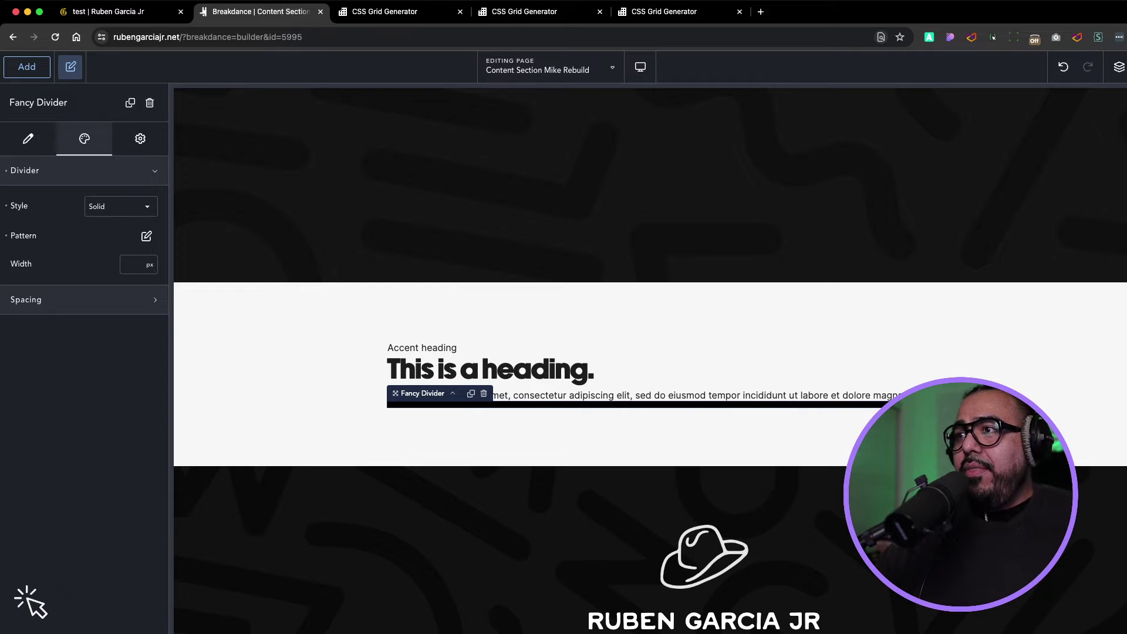
{"action": "left_click", "coordinate": [280, 374]}
{"action": "left_click", "coordinate": [26, 66]}
{"action": "type", "text": "g"}
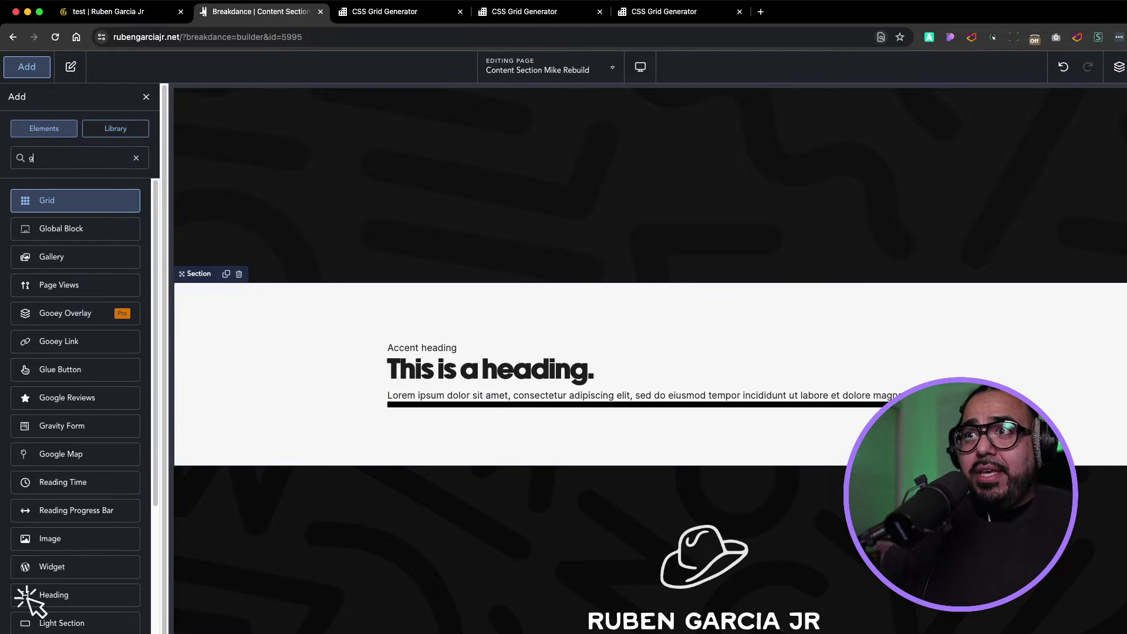
{"action": "type", "text": "rid"}
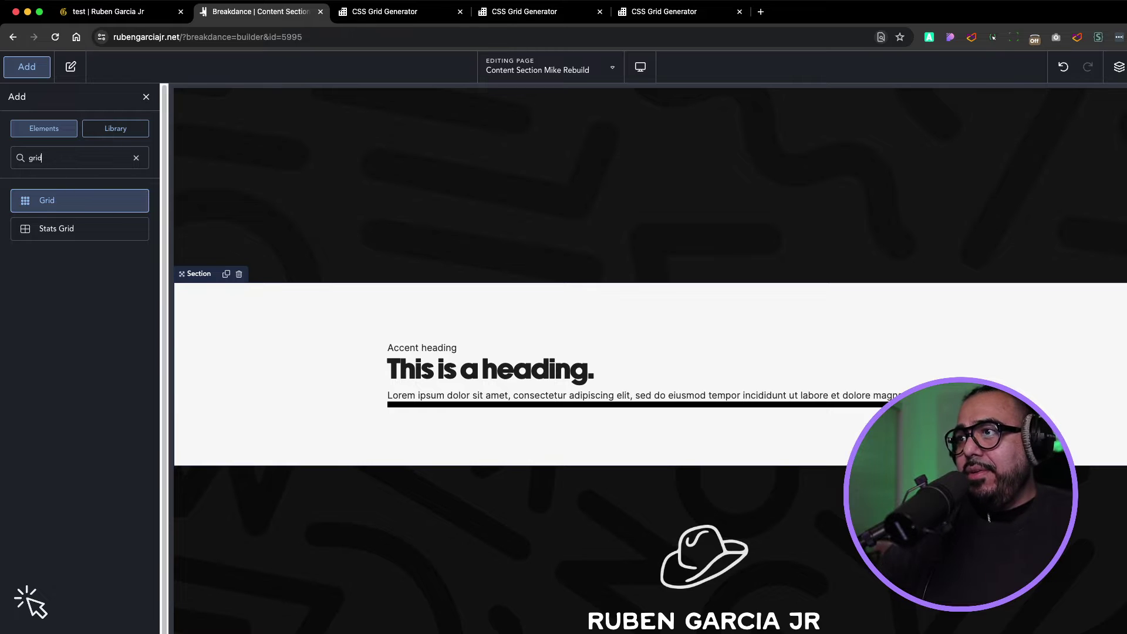
{"action": "key", "text": "Return"}
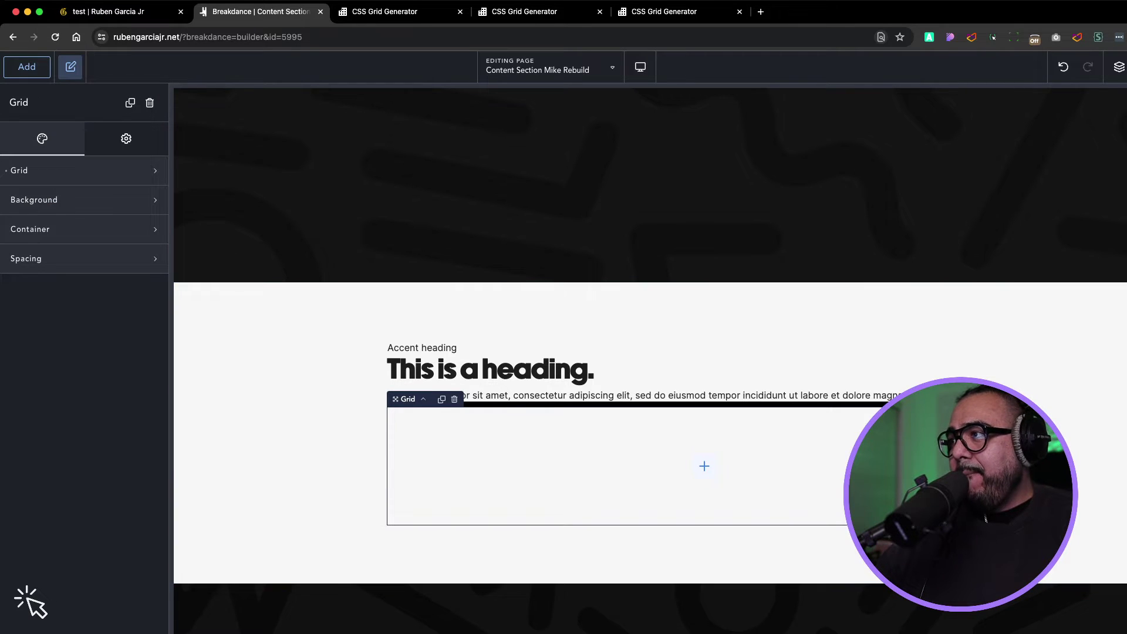
- Add a Div inside the empty grid as its first column
{"action": "left_click", "coordinate": [704, 466]}
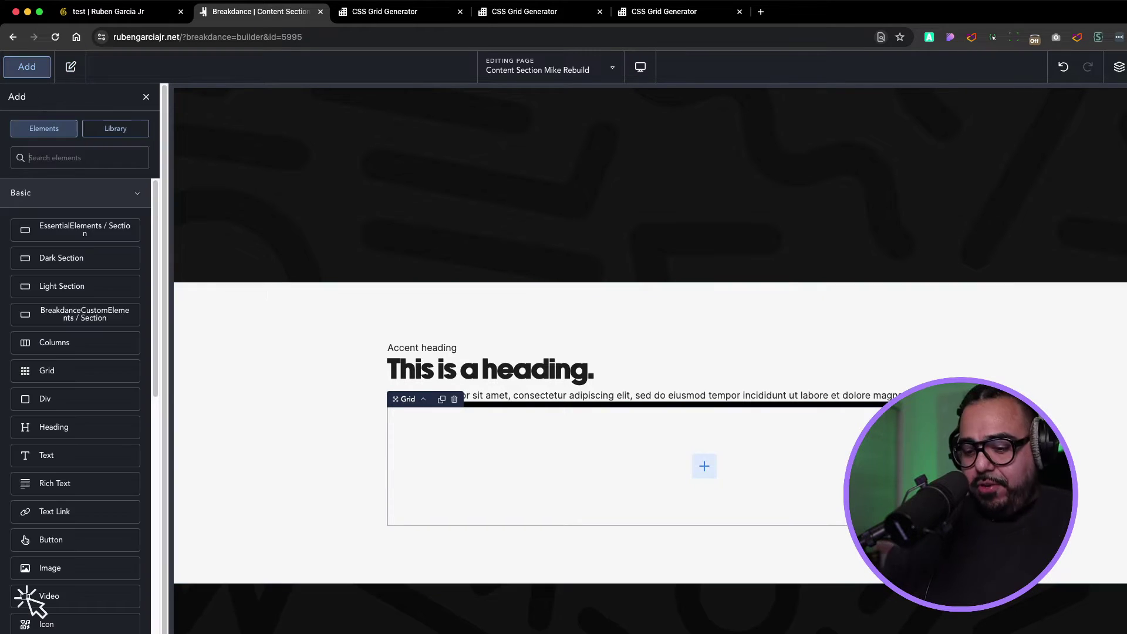
{"action": "type", "text": "Div"}
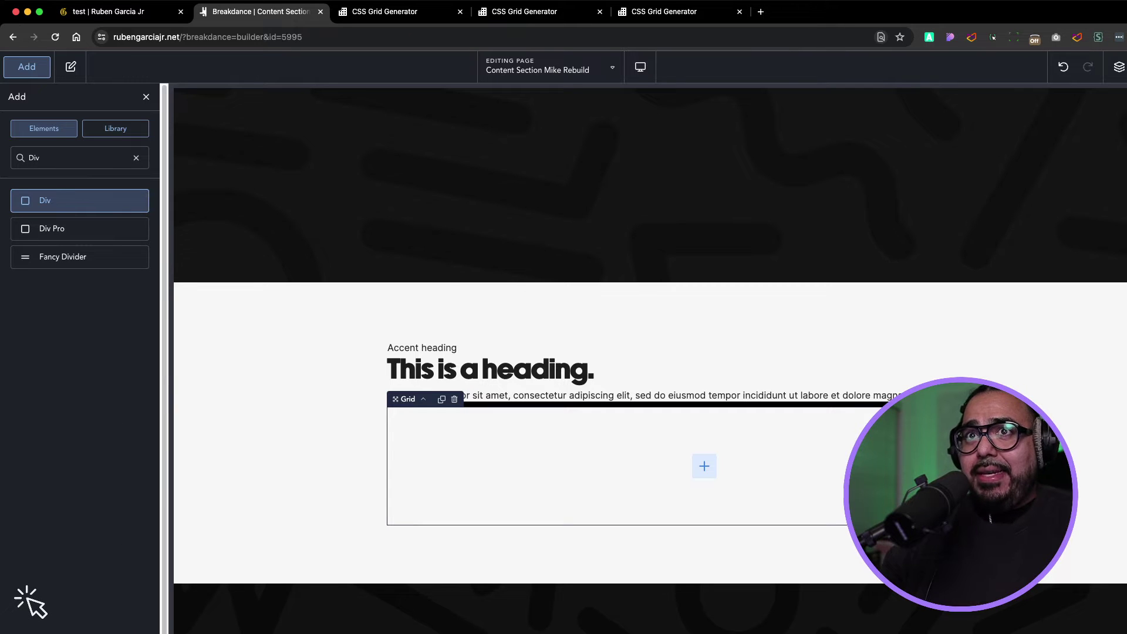
{"action": "key", "text": "Return"}
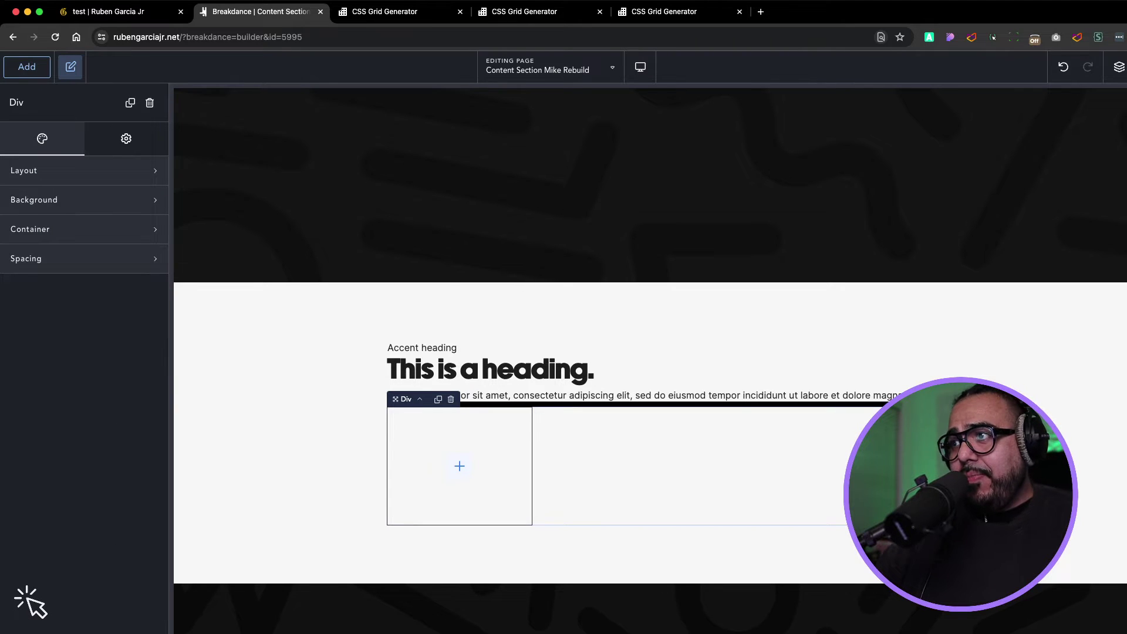
- Add a Text element inside the Div and replace its default text with the copied placeholder paragraphs
{"action": "type", "text": "atext"}
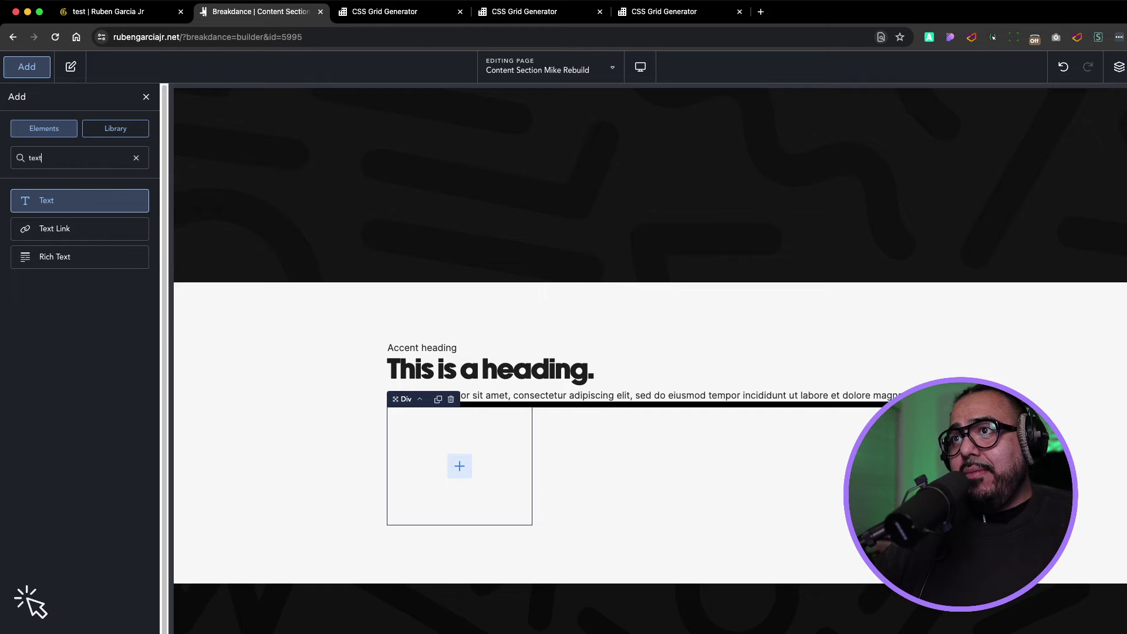
{"action": "key", "text": "Return"}
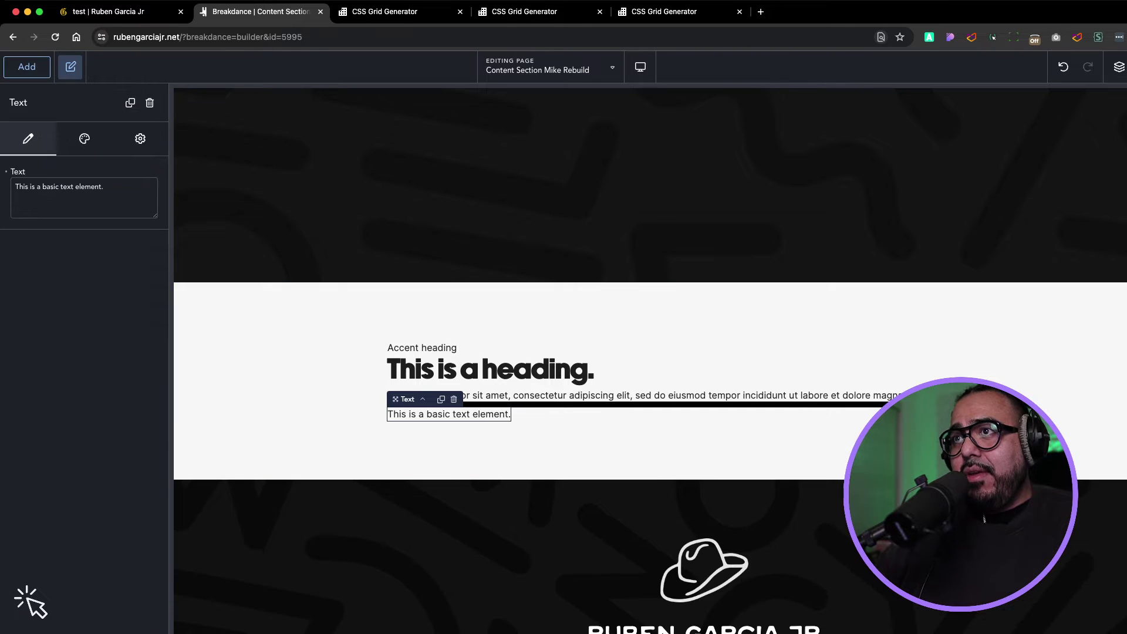
{"action": "key", "text": "super+a"}
{"action": "key", "text": "super+v"}
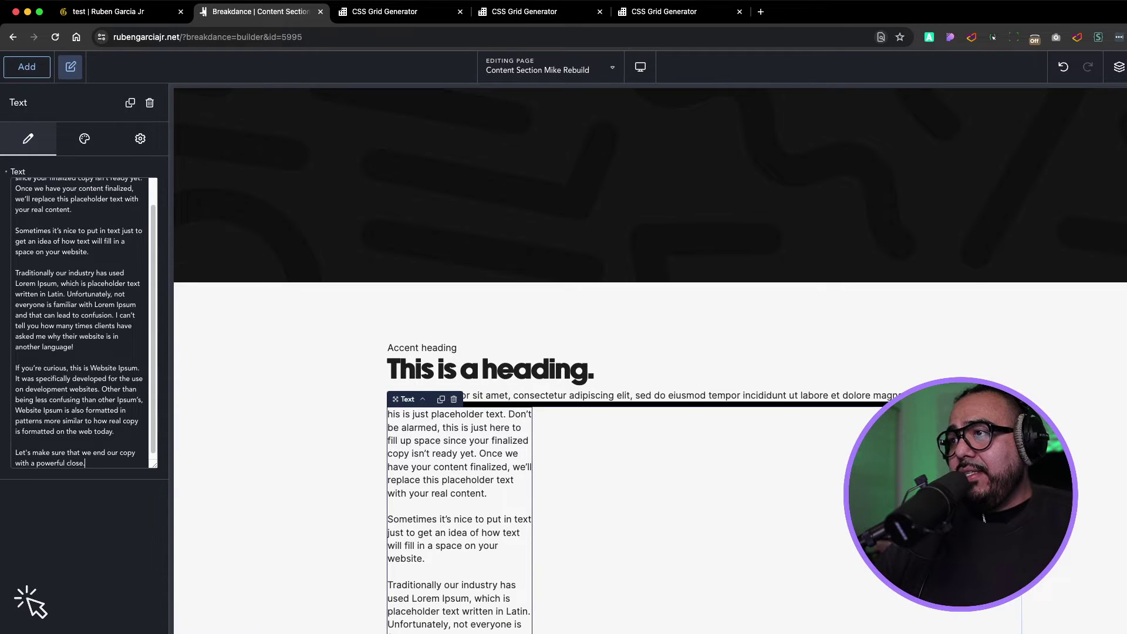
{"action": "left_click", "coordinate": [704, 499]}
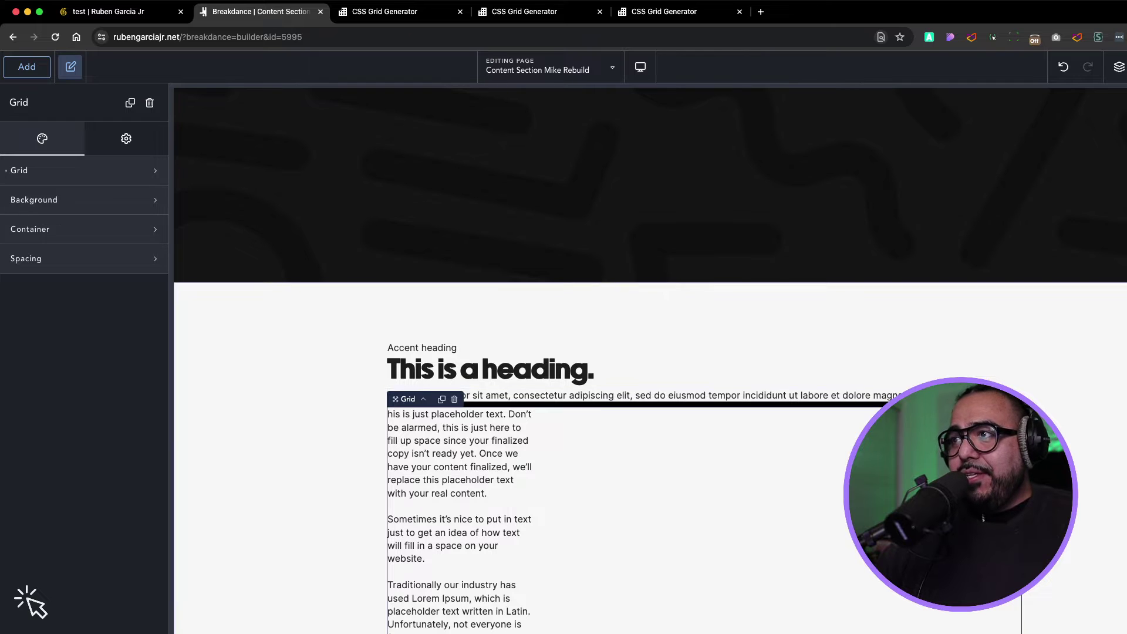
{"action": "key", "text": "Escape"}
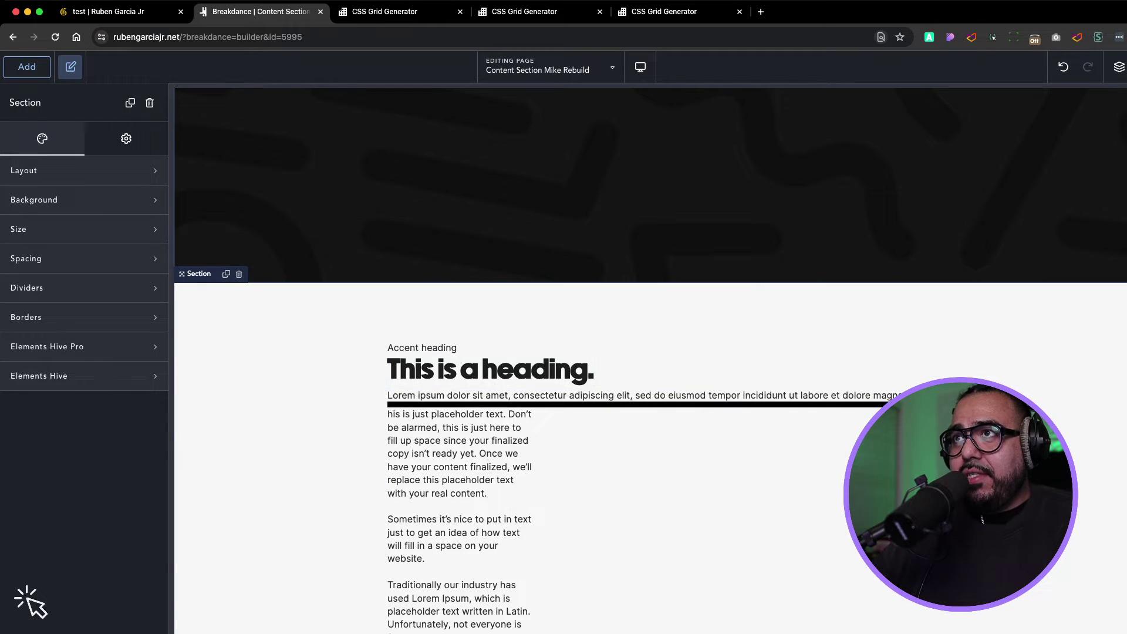
- Check the column layout on the reference page and add a second Div to the grid beside the text column
{"action": "left_click", "coordinate": [121, 12]}
{"action": "scroll", "coordinate": [29, 600], "scroll_direction": "up", "scroll_amount": 3}
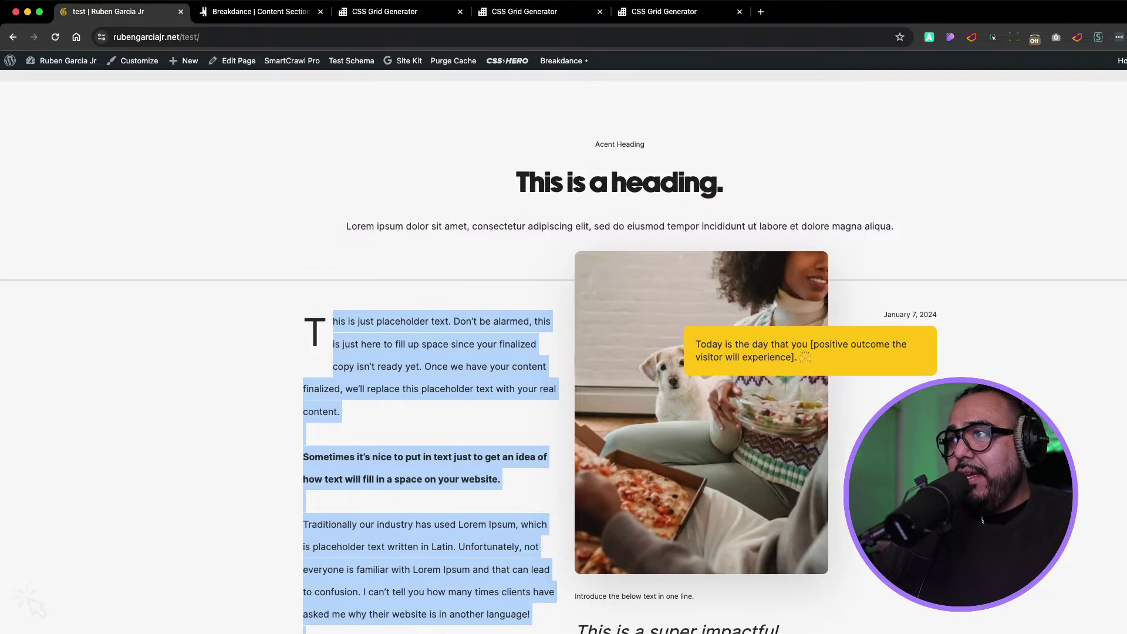
{"action": "left_click", "coordinate": [28, 599]}
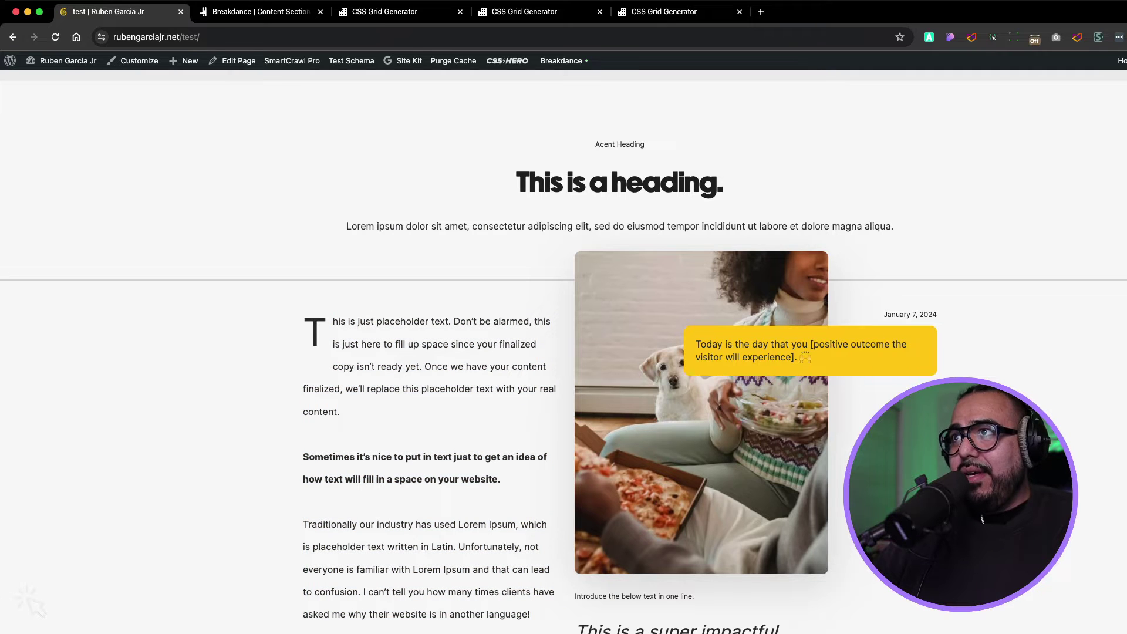
{"action": "key", "text": "ctrl+Tab"}
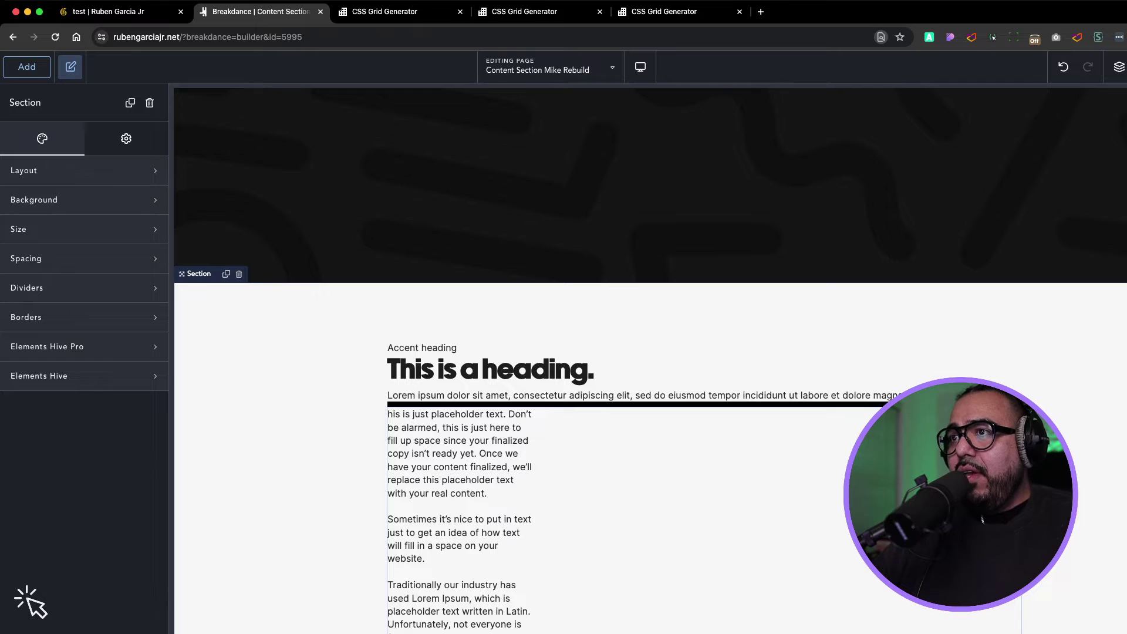
{"action": "left_click", "coordinate": [459, 480]}
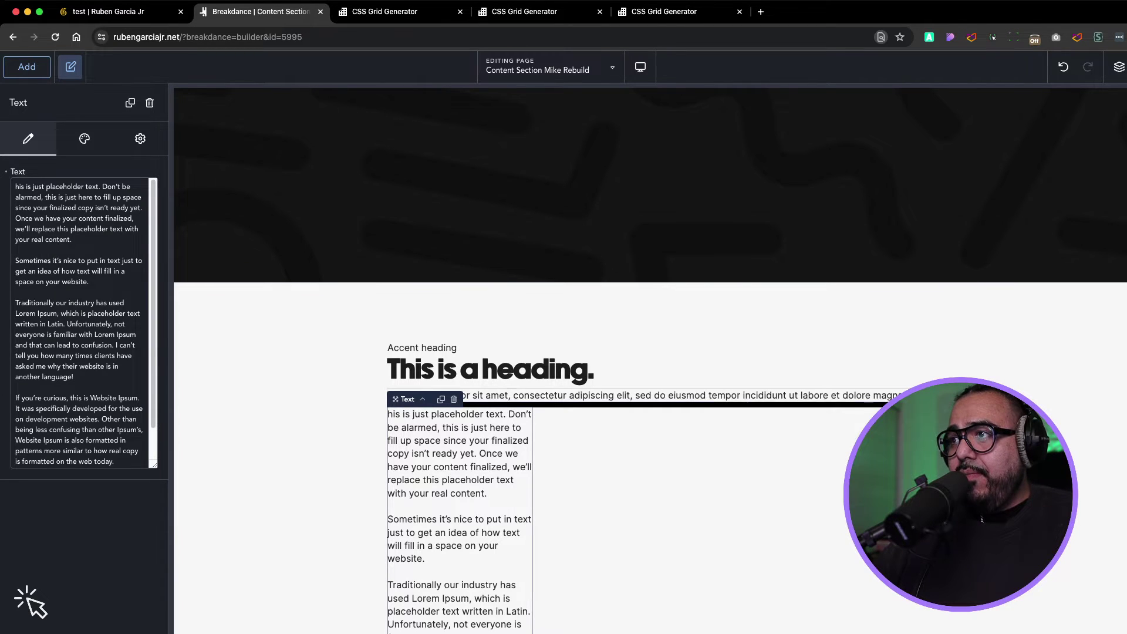
{"action": "left_click", "coordinate": [423, 400]}
{"action": "left_click", "coordinate": [422, 399]}
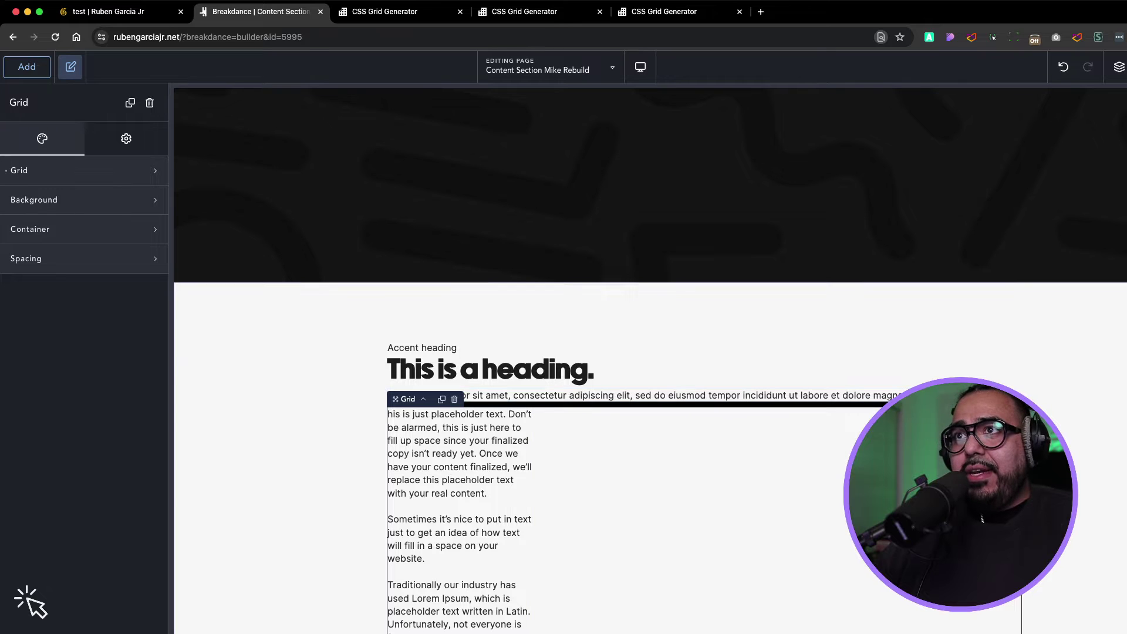
{"action": "left_click", "coordinate": [26, 67]}
{"action": "type", "text": "div"}
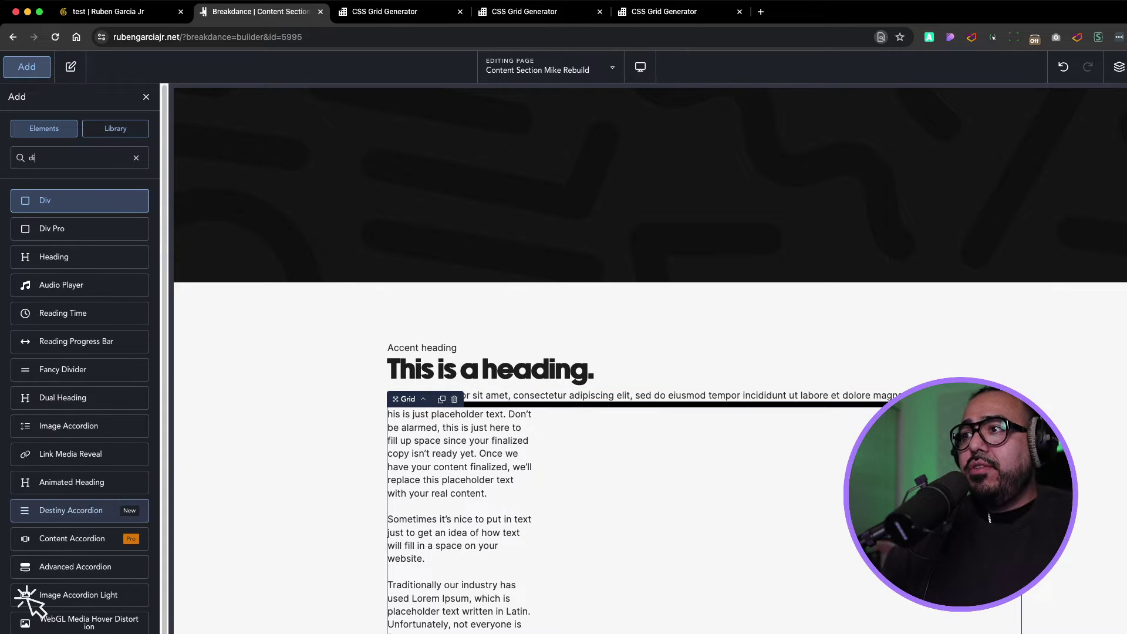
{"action": "key", "text": "Return"}
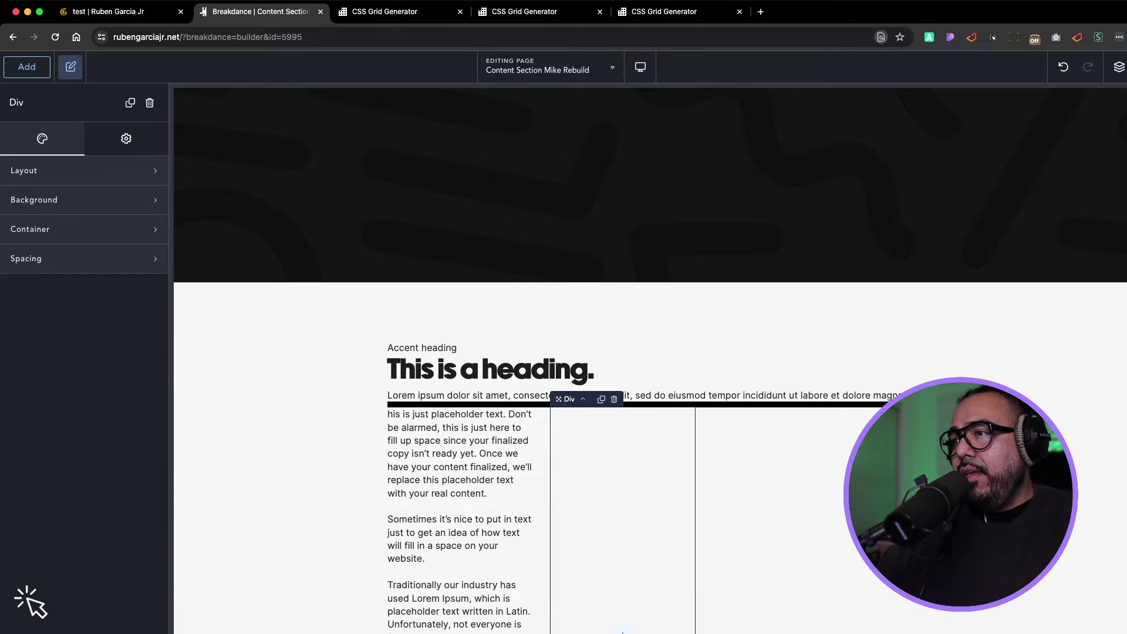
- Add an Image element inside the second Div and choose the sheep photo from the media library
{"action": "type", "text": "aima"}
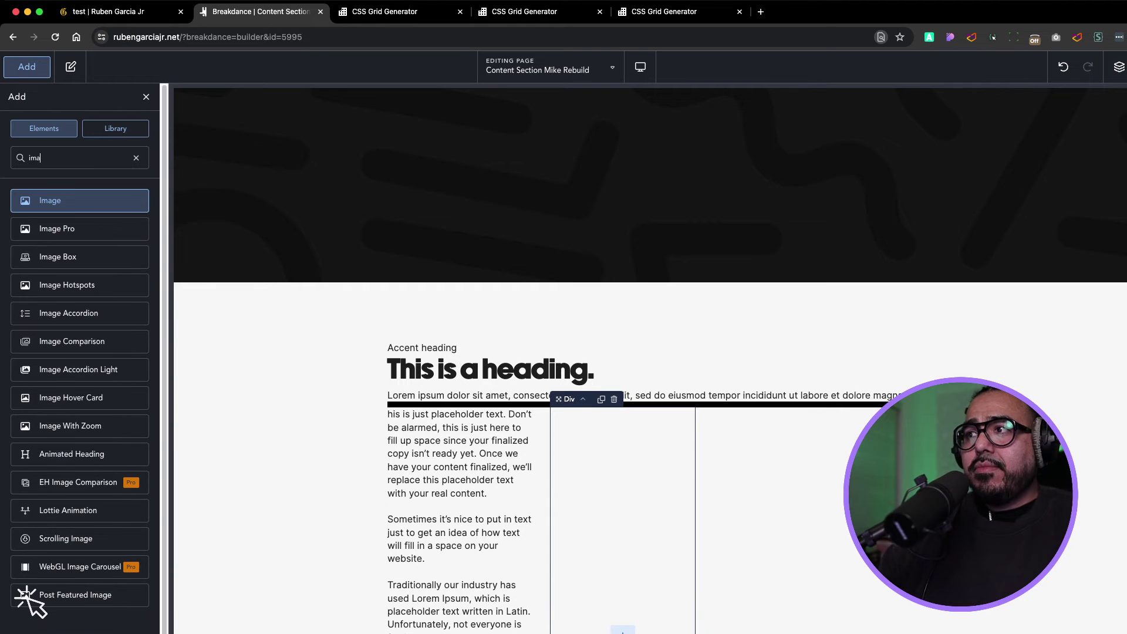
{"action": "key", "text": "Return"}
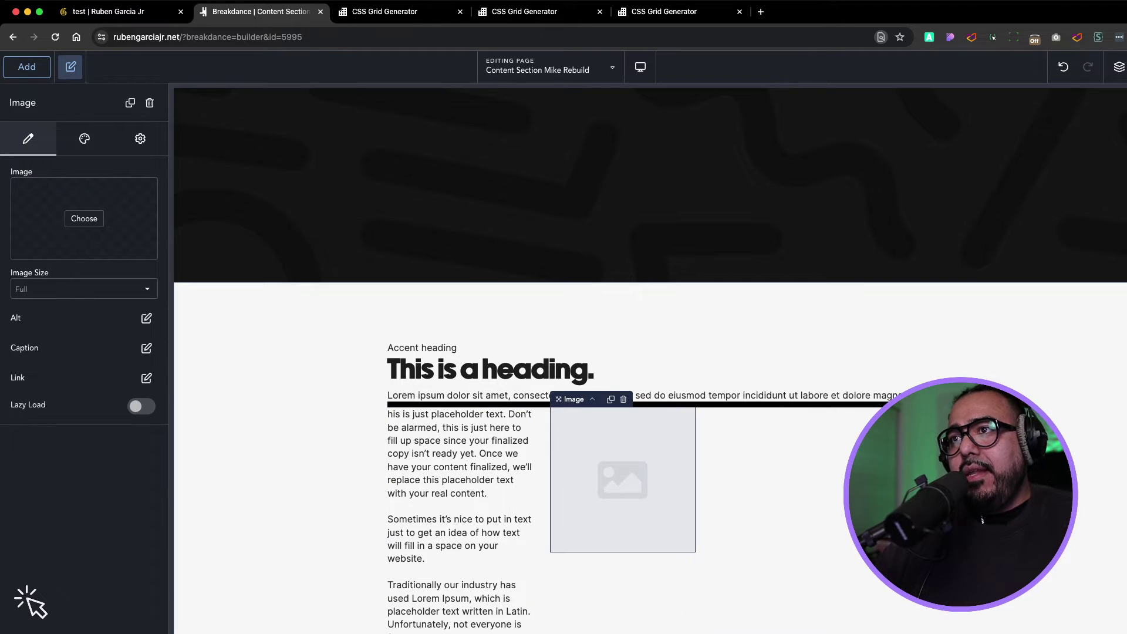
{"action": "left_click", "coordinate": [83, 218]}
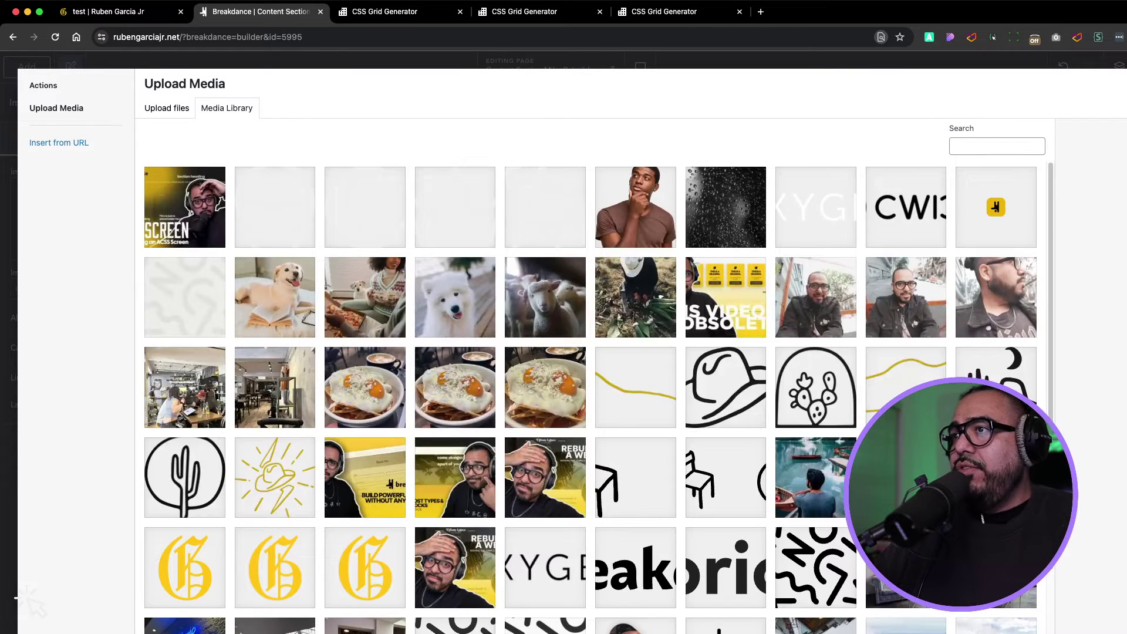
{"action": "left_click", "coordinate": [455, 297]}
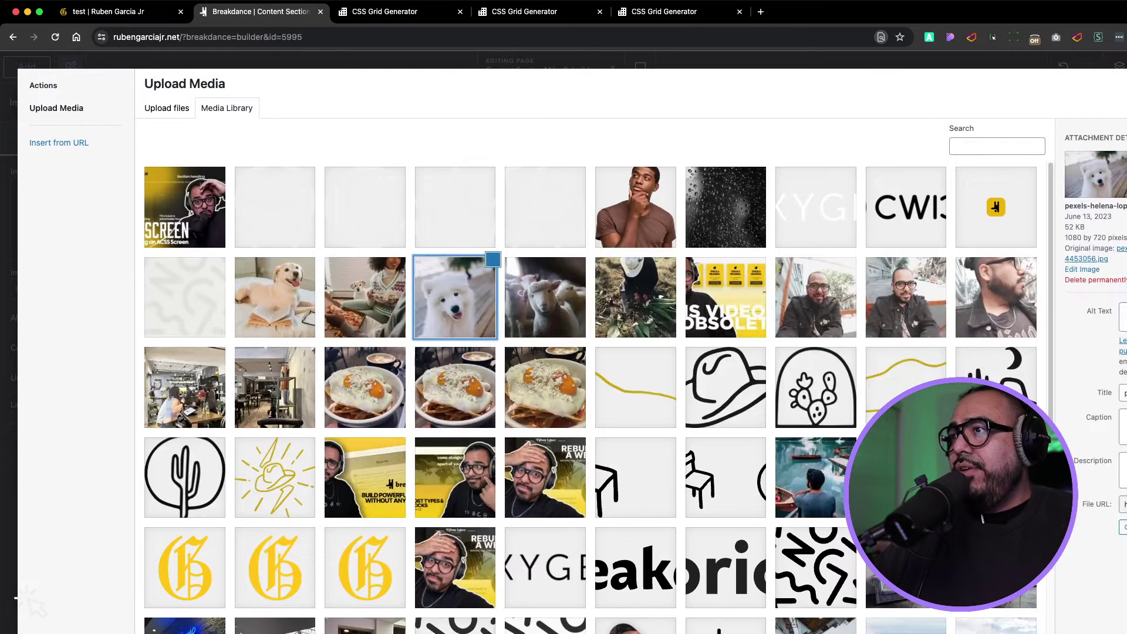
{"action": "left_click", "coordinate": [545, 297]}
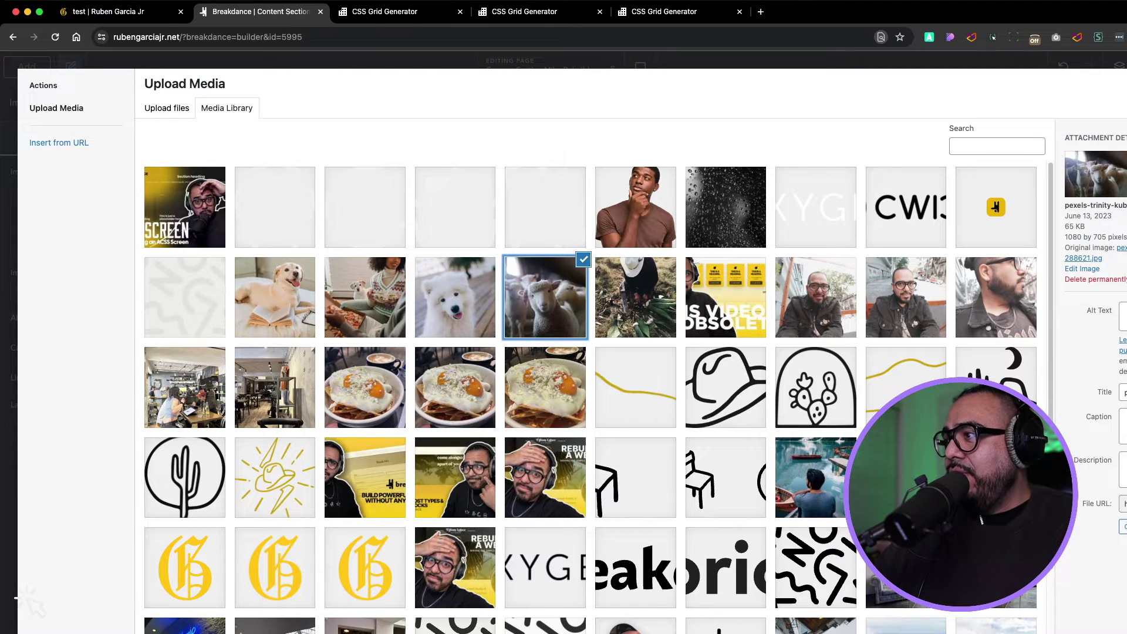
{"action": "key", "text": "Return"}
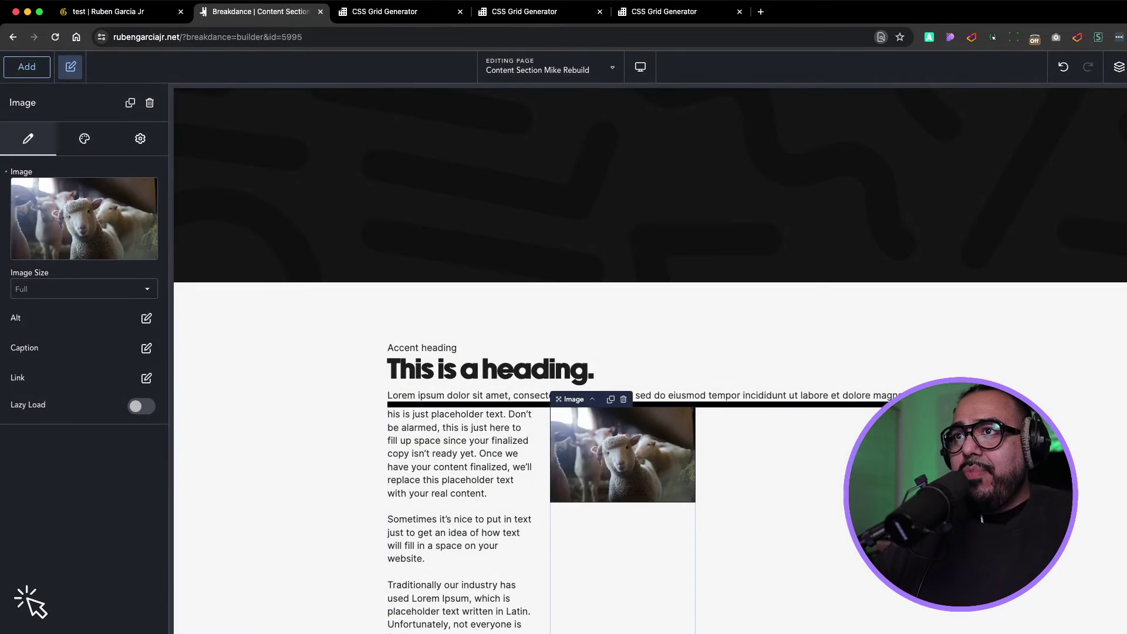
- Set the sheep image's height to 600 px
{"action": "left_click", "coordinate": [84, 138]}
{"action": "left_click", "coordinate": [84, 170]}
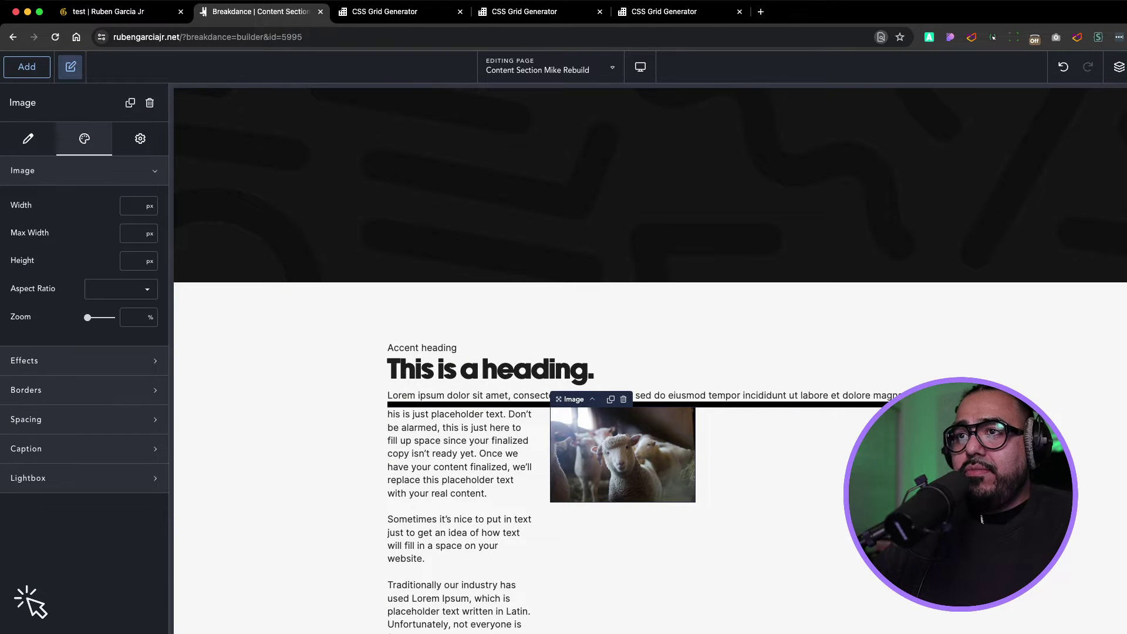
{"action": "left_click", "coordinate": [133, 261]}
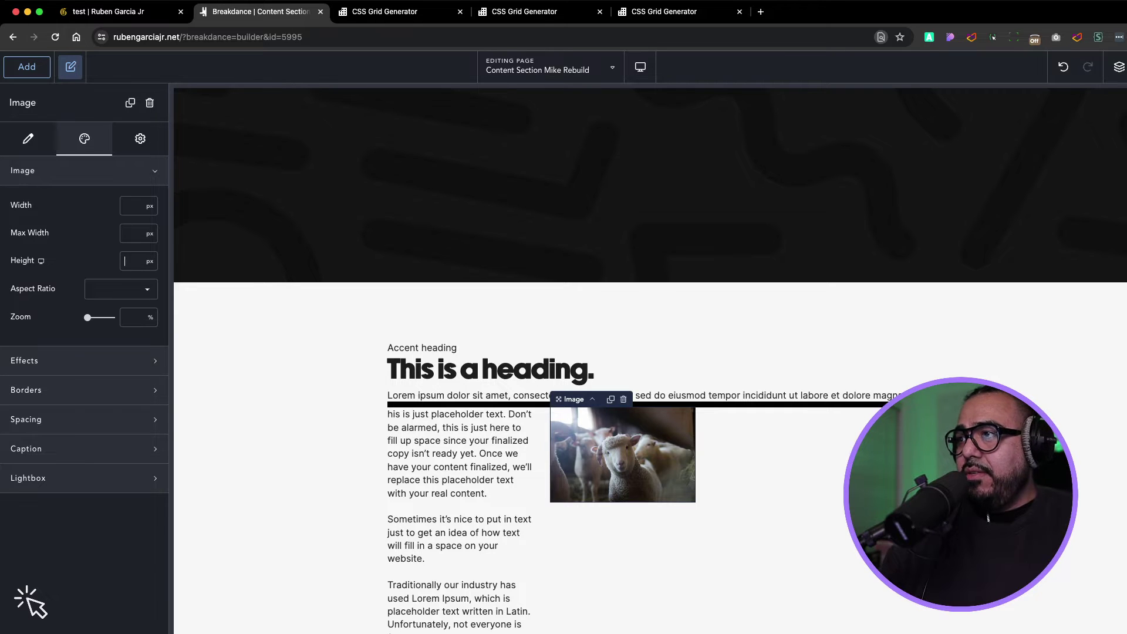
{"action": "type", "text": "600"}
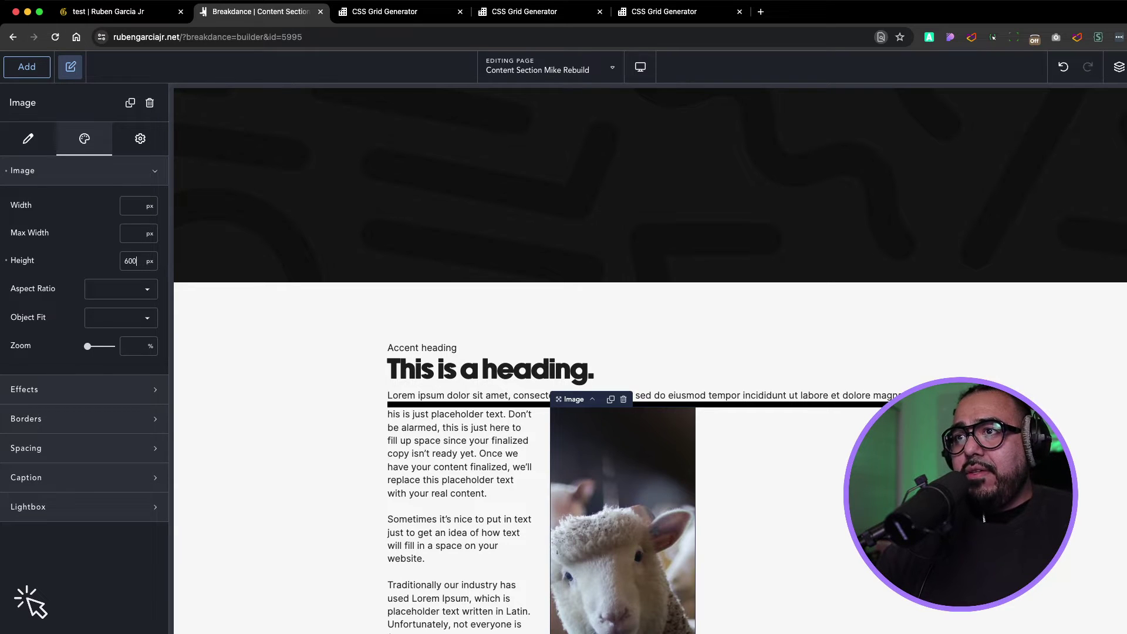
- Set the sheep image's object fit to Cover
{"action": "left_click", "coordinate": [121, 289]}
{"action": "key", "text": "Escape"}
{"action": "left_click", "coordinate": [121, 318]}
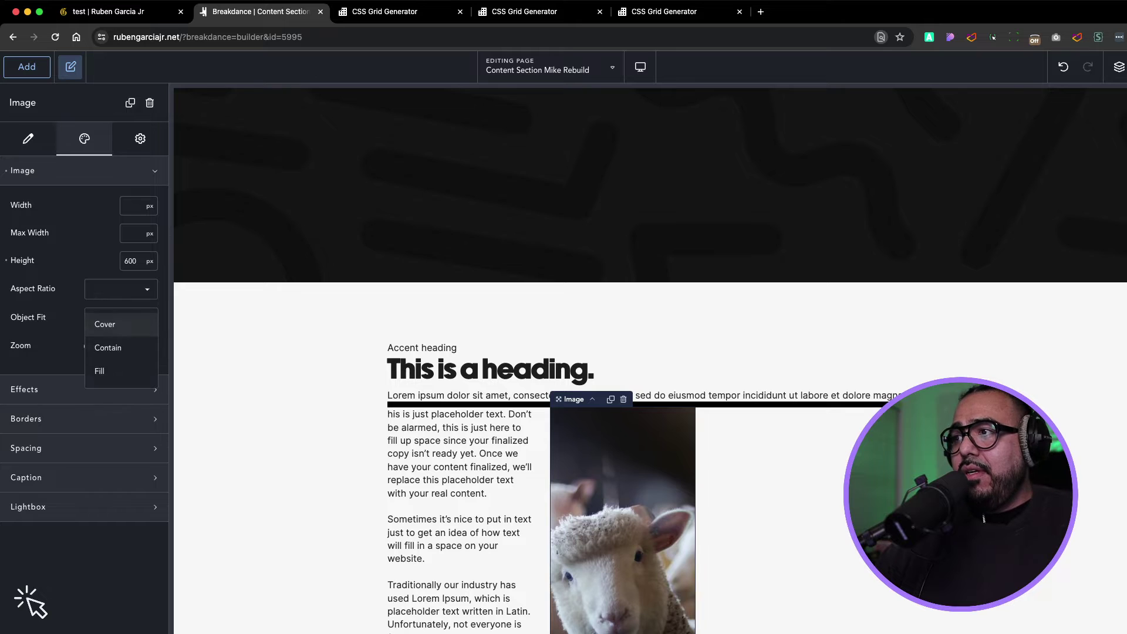
{"action": "left_click", "coordinate": [105, 324]}
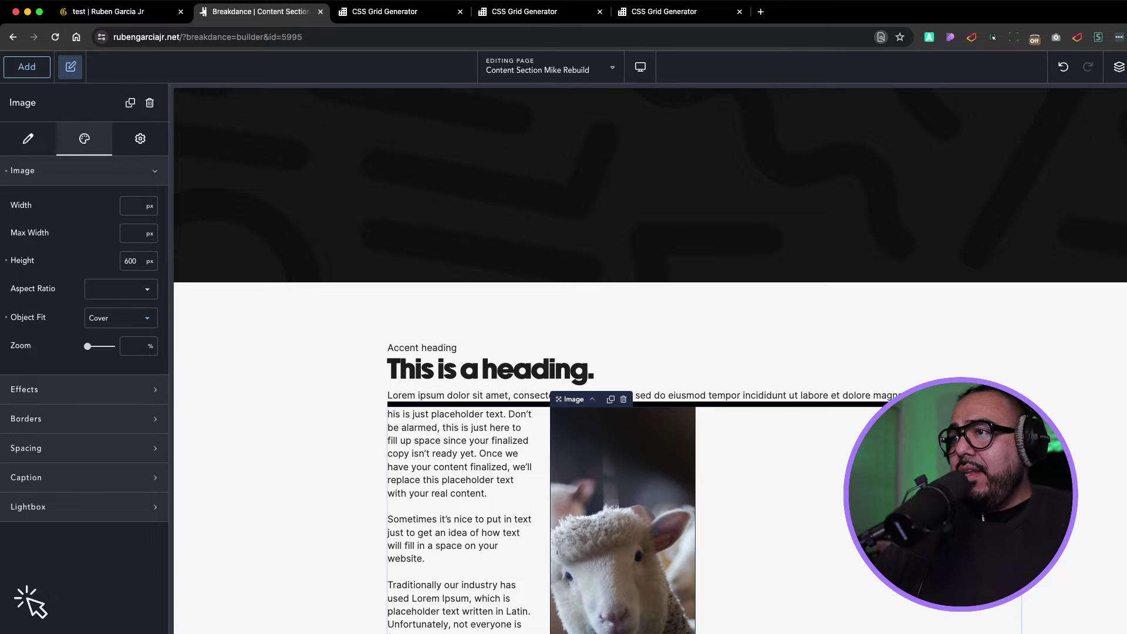
- Give the whole section a 30 px gap between its elements and align its content to the centre
{"action": "left_click", "coordinate": [542, 446]}
{"action": "left_click", "coordinate": [352, 446]}
{"action": "left_click", "coordinate": [83, 170]}
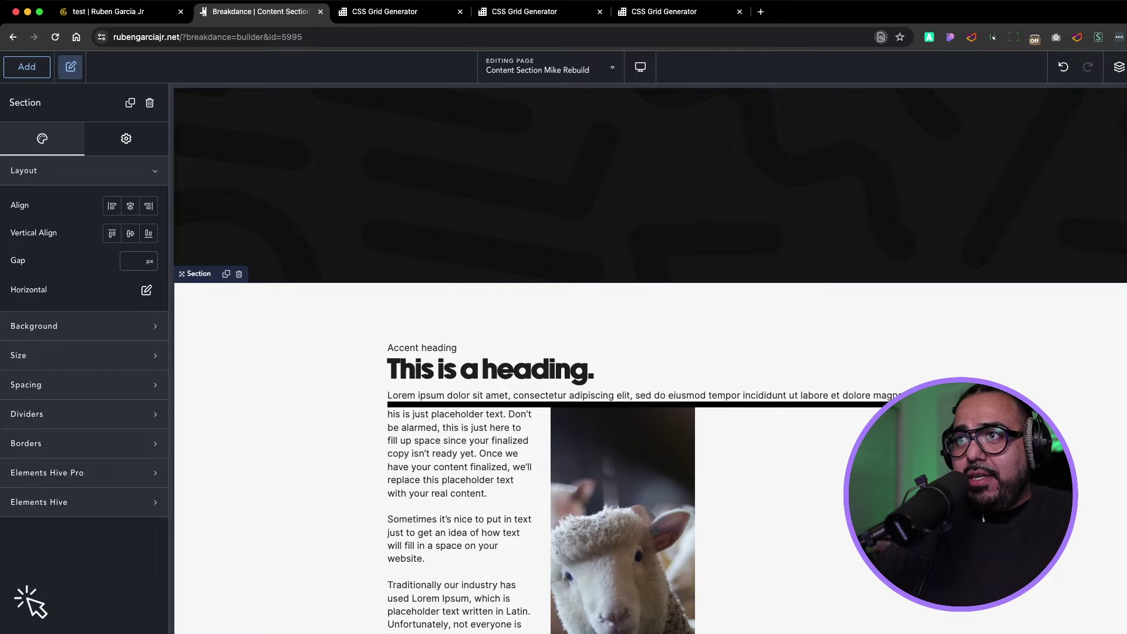
{"action": "left_click", "coordinate": [133, 261]}
{"action": "type", "text": "30"}
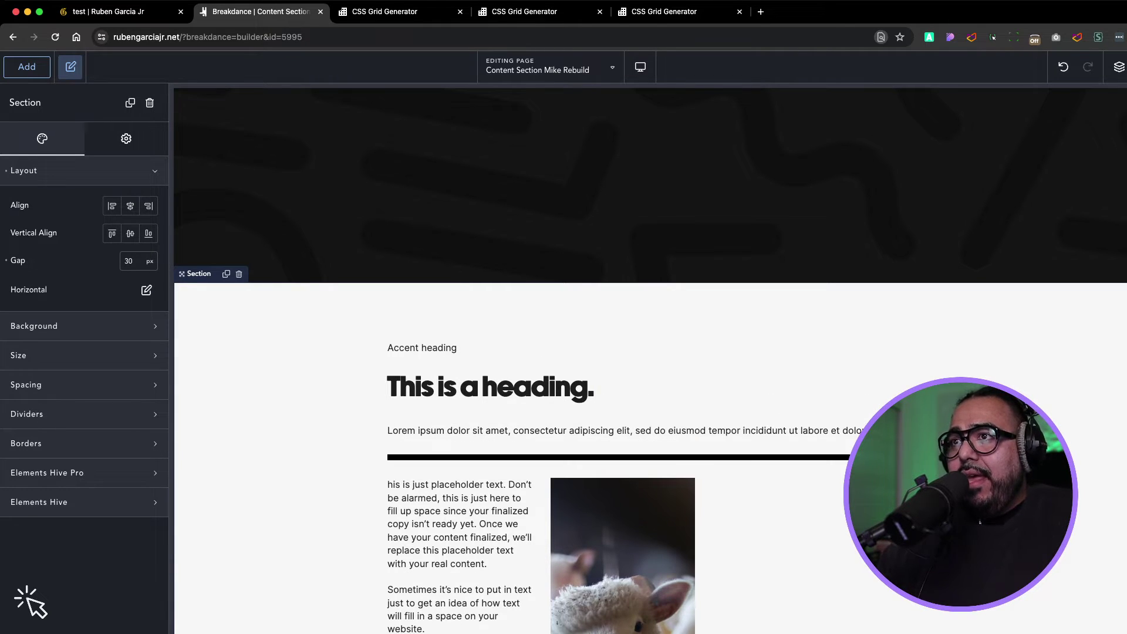
{"action": "left_click", "coordinate": [131, 205]}
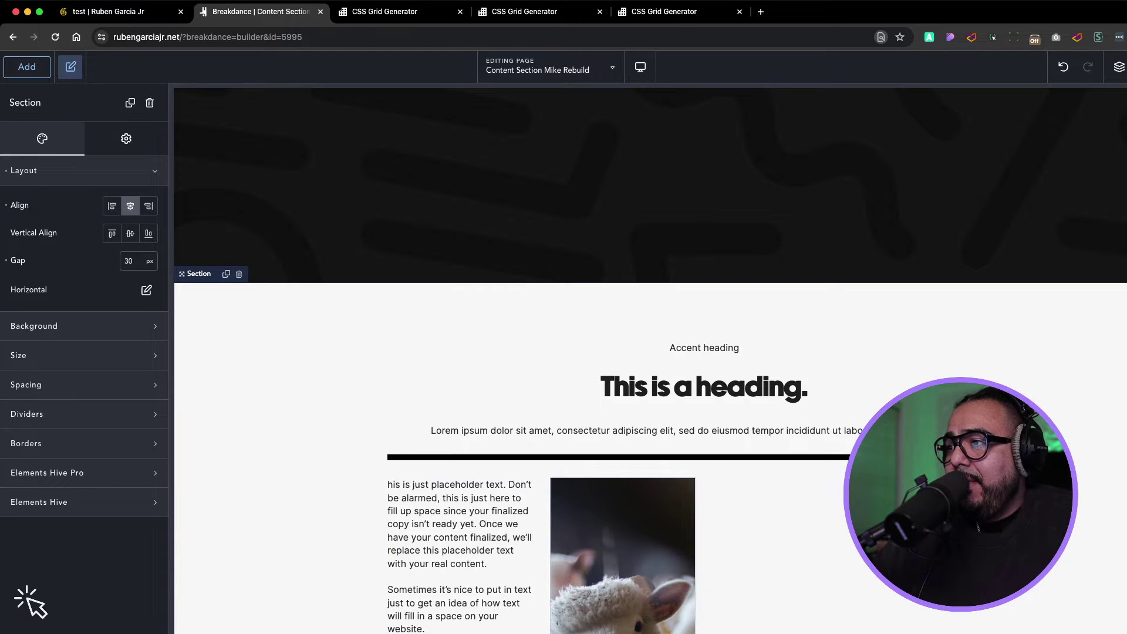
- Switch to the reference page and copy the large italic statement below the photo
{"action": "scroll", "coordinate": [650, 361], "scroll_direction": "down", "scroll_amount": 6}
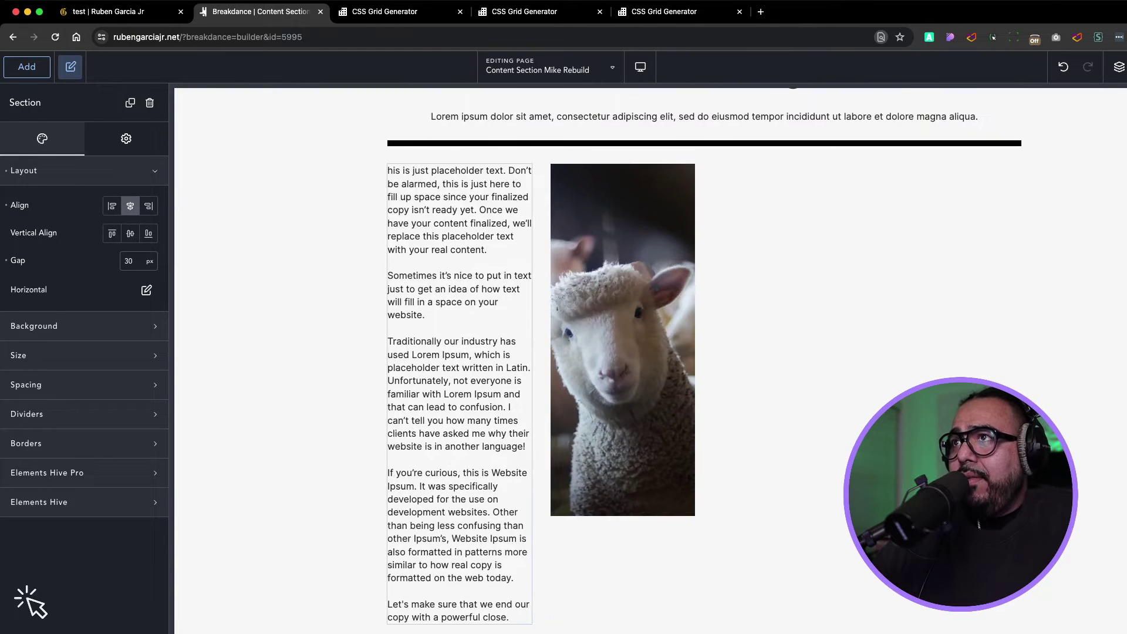
{"action": "left_click", "coordinate": [123, 12]}
{"action": "scroll", "coordinate": [563, 352], "scroll_direction": "down", "scroll_amount": 2}
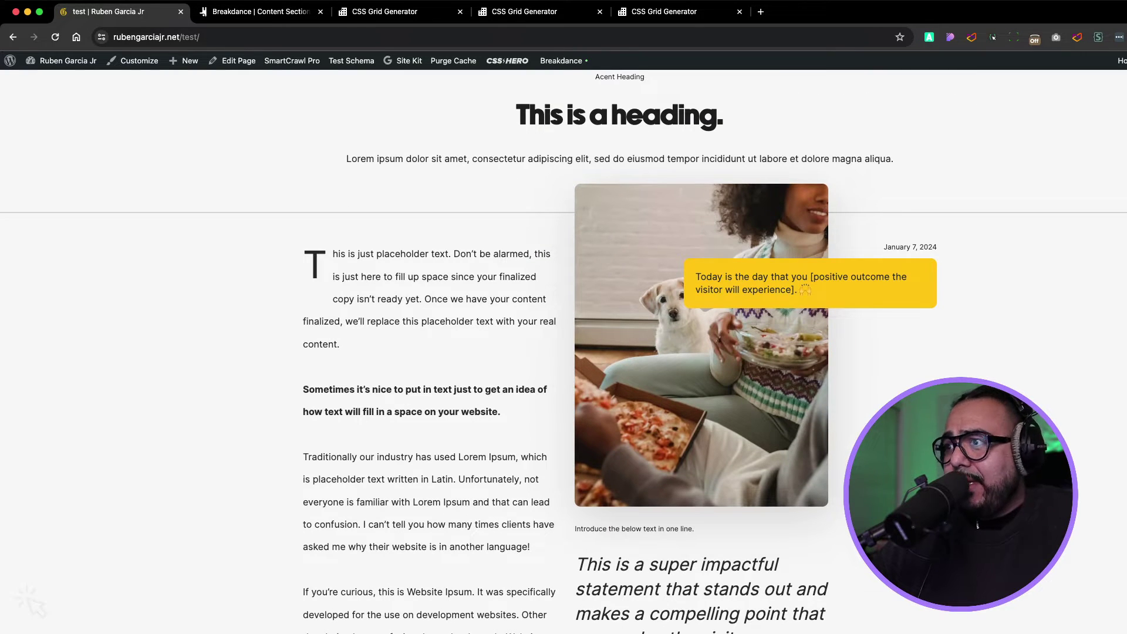
{"action": "scroll", "coordinate": [563, 352], "scroll_direction": "down", "scroll_amount": 1}
{"action": "left_click_drag", "start_coordinate": [576, 529], "coordinate": [575, 418]}
{"action": "key", "text": "super+c"}
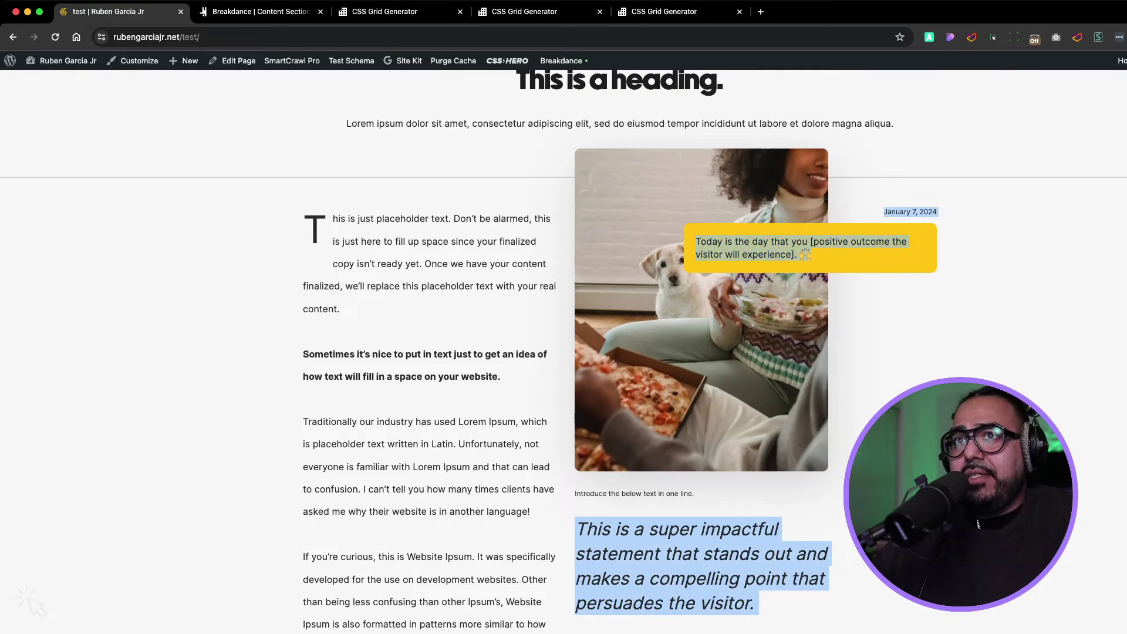
- Return to the Breakdance builder and add a Text element directly below the sheep image
{"action": "left_click", "coordinate": [256, 11]}
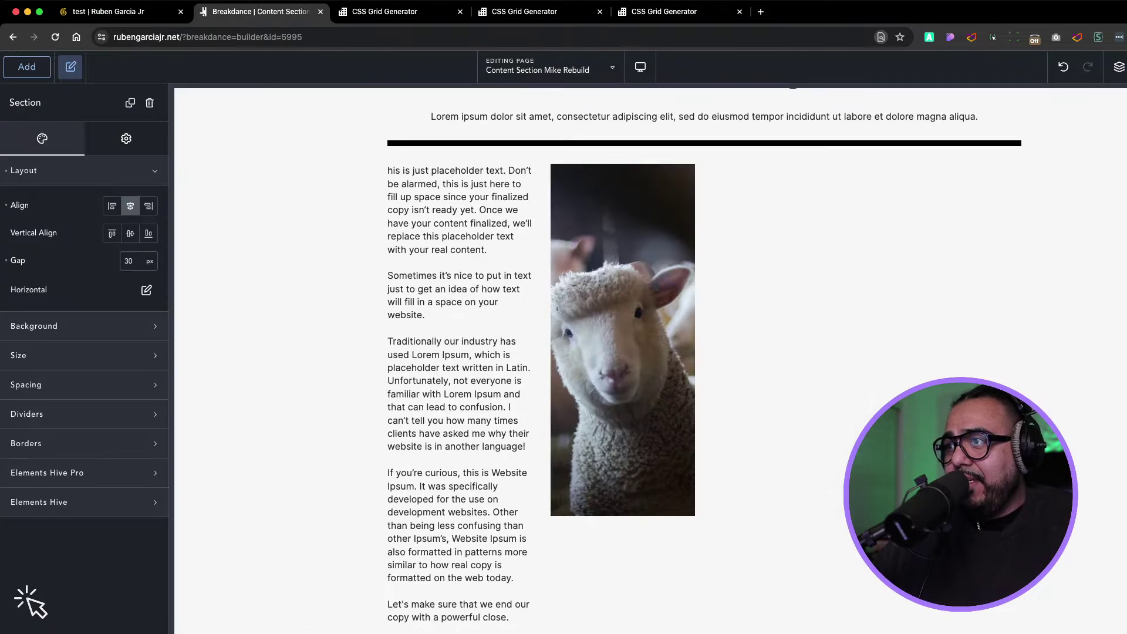
{"action": "left_click", "coordinate": [623, 339]}
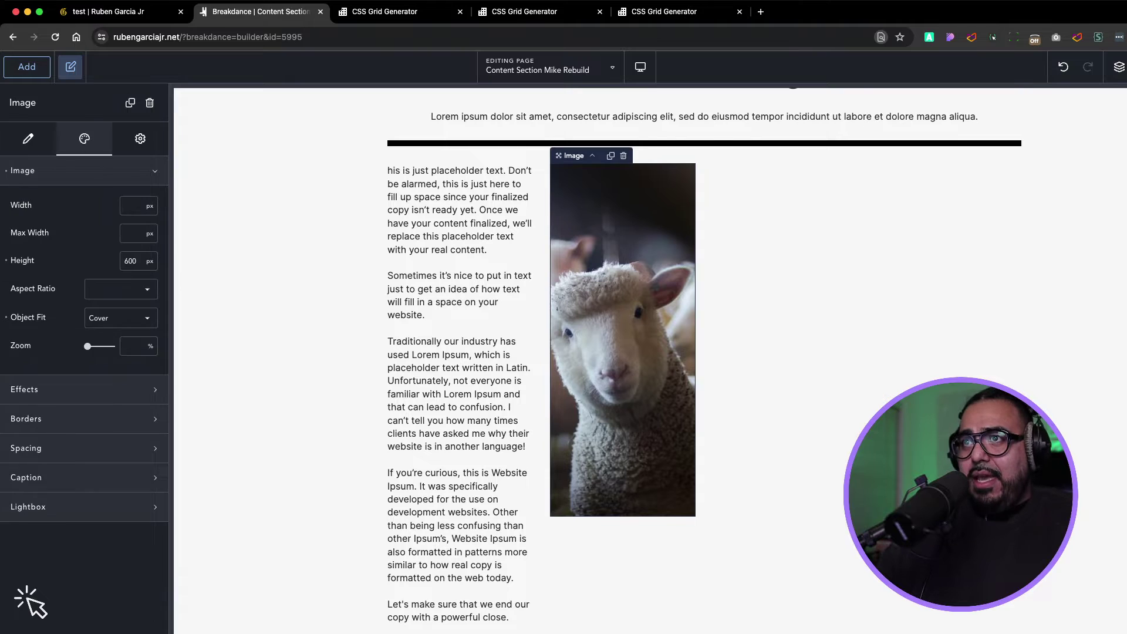
{"action": "type", "text": "atex"}
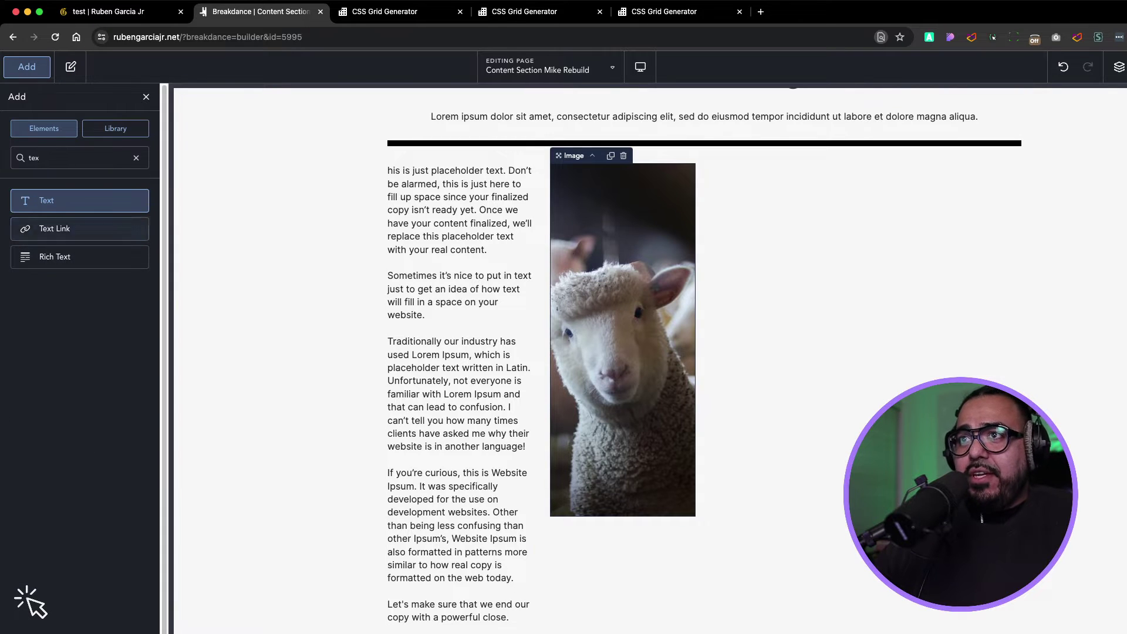
{"action": "left_click", "coordinate": [79, 200]}
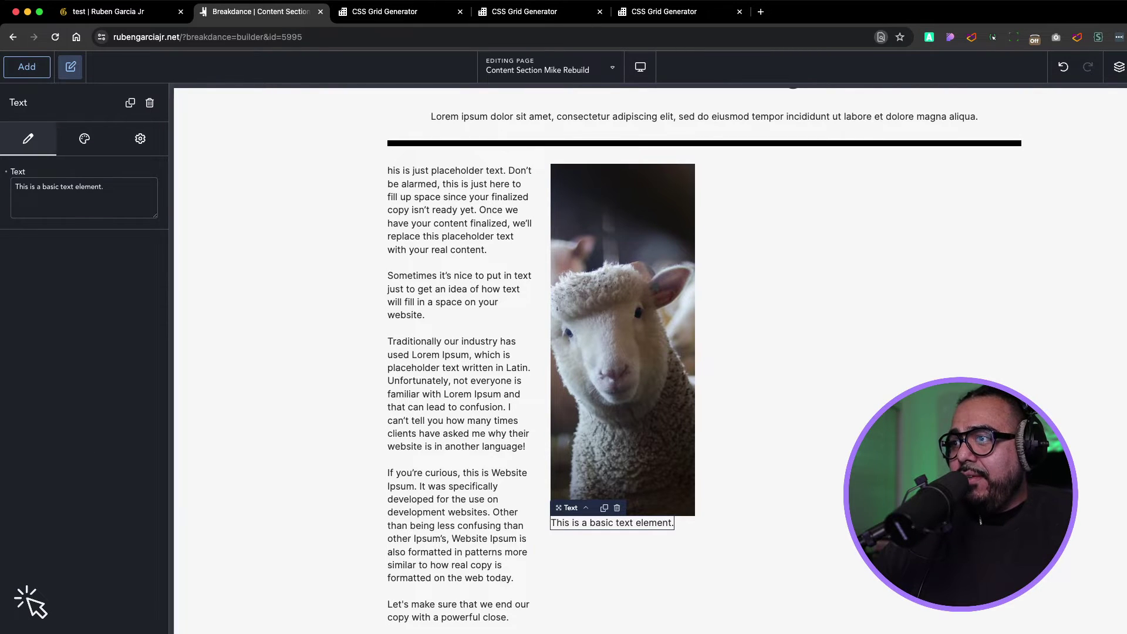
- Add another Text element under the first one below the image and replace its default text with the copied statement
{"action": "left_click", "coordinate": [622, 564]}
{"action": "left_click", "coordinate": [612, 522]}
{"action": "type", "text": "asic text"}
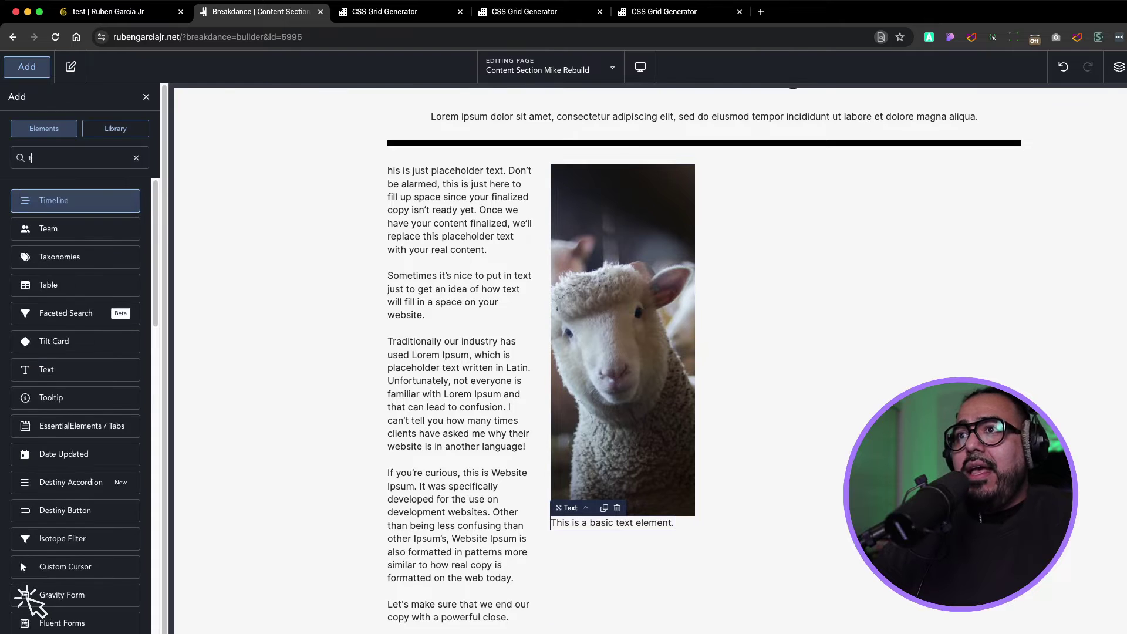
{"action": "key", "text": "Return"}
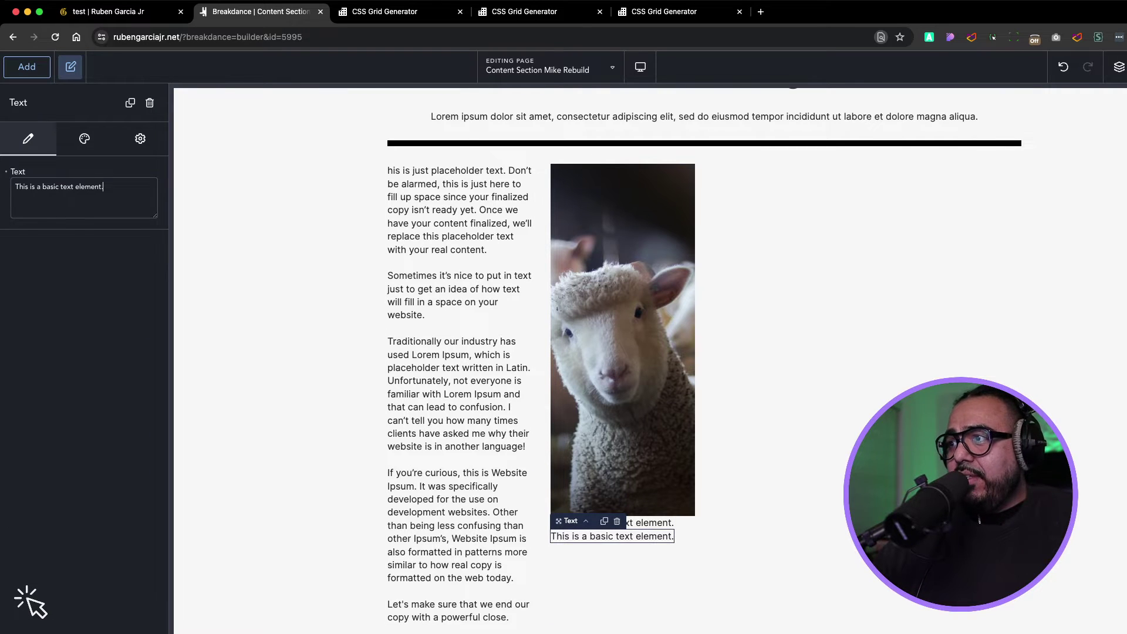
{"action": "key", "text": "super+a"}
{"action": "key", "text": "super+v"}
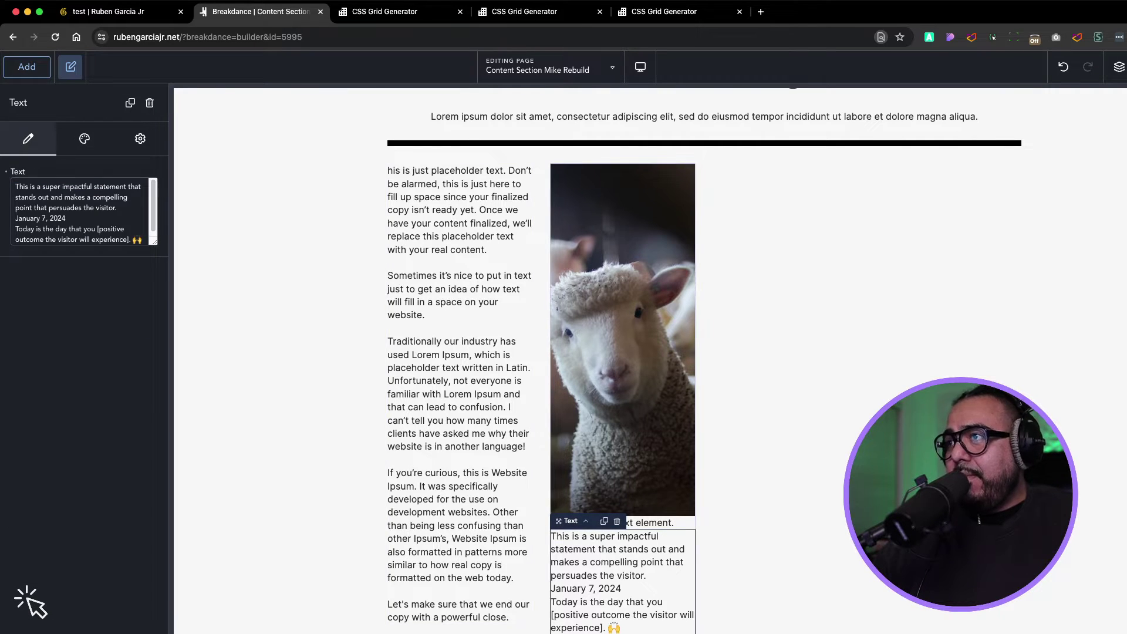
- Set the gap of the Div holding the image and its texts to 20 px
{"action": "left_click", "coordinate": [585, 521]}
{"action": "left_click", "coordinate": [84, 170]}
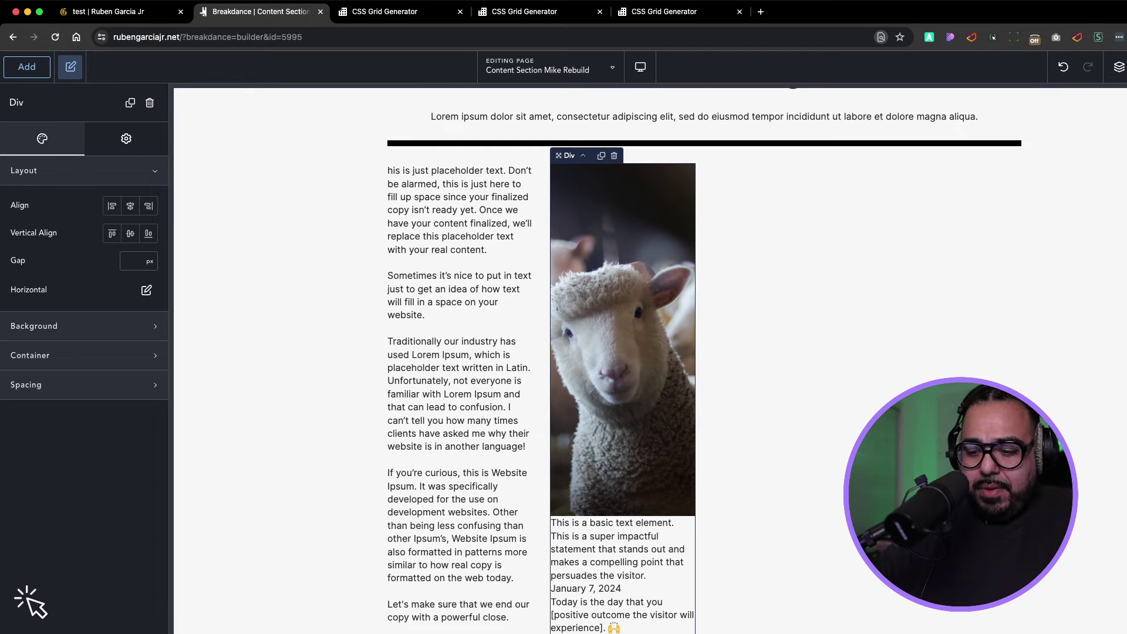
{"action": "left_click", "coordinate": [132, 260]}
{"action": "type", "text": "20"}
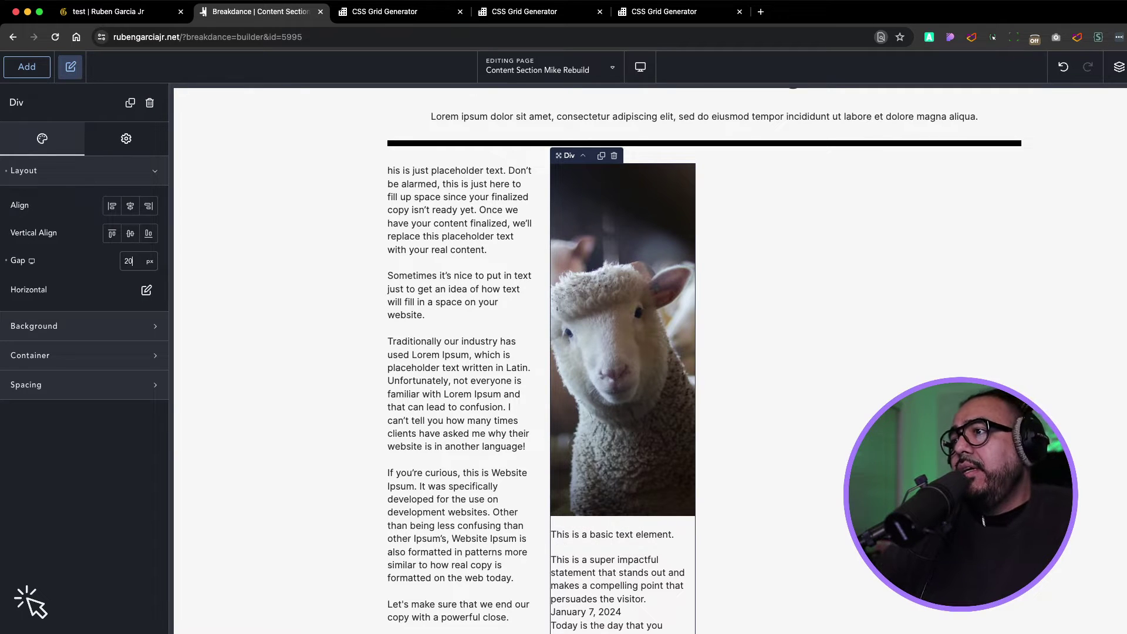
- Make the "Sometimes it's nice to put in text" paragraph and the closing "Let's make sure" paragraph bold
{"action": "left_click", "coordinate": [437, 261]}
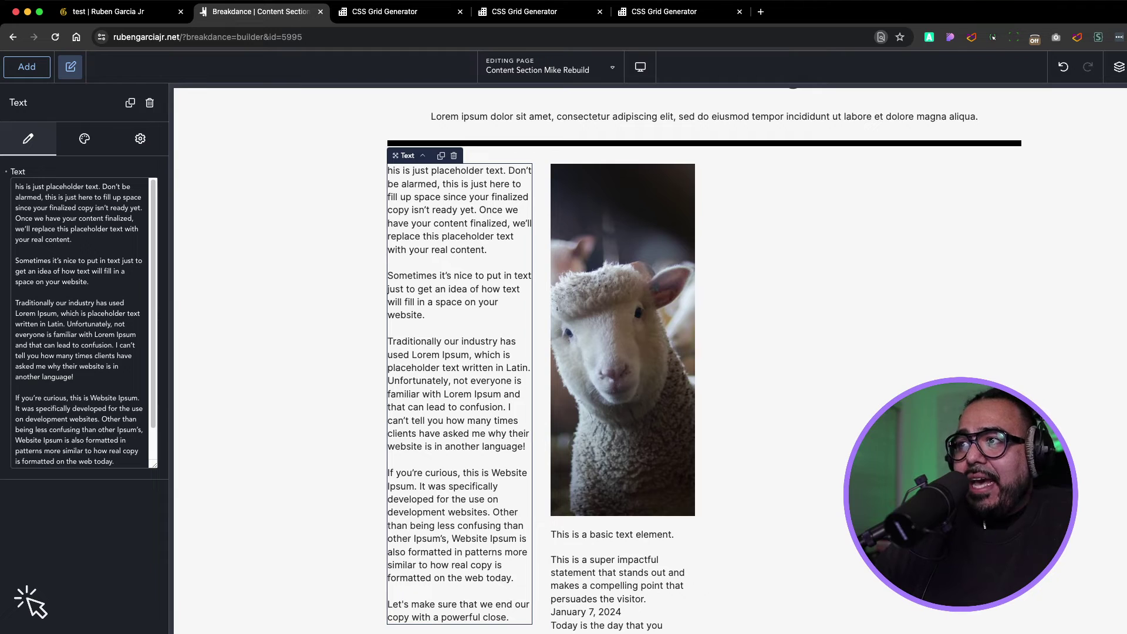
{"action": "triple_click", "coordinate": [435, 301]}
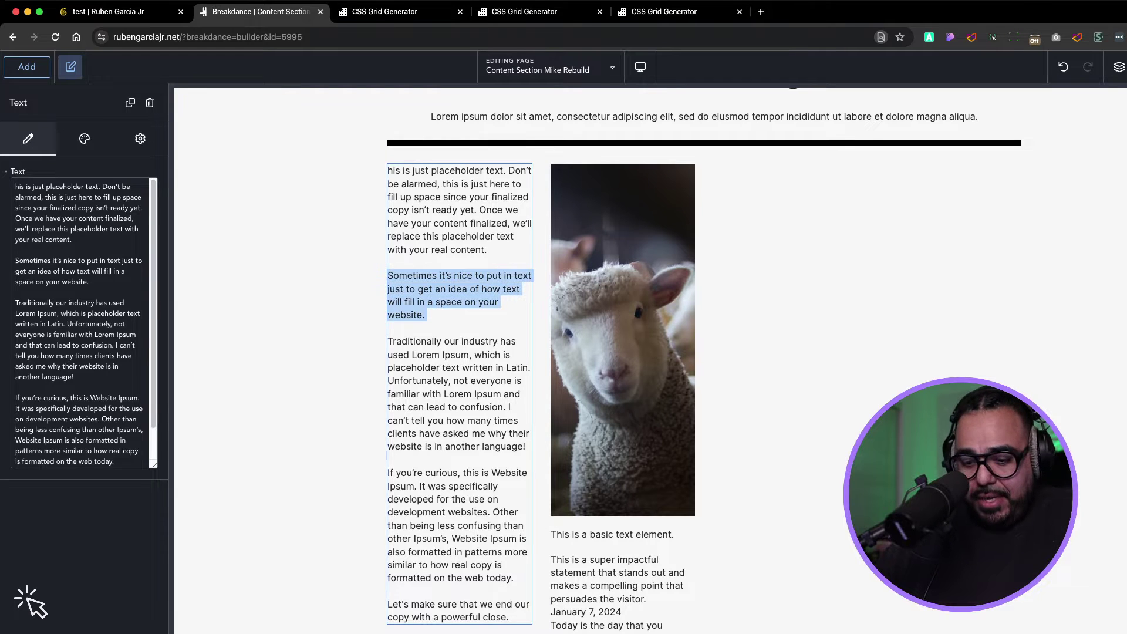
{"action": "key", "text": "super+b"}
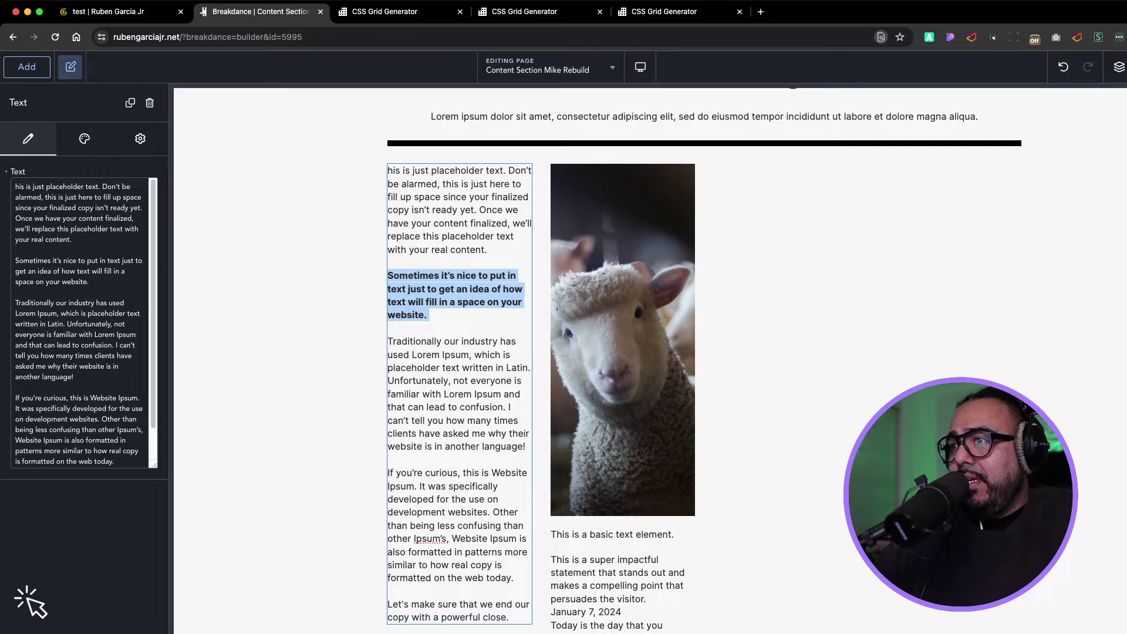
{"action": "triple_click", "coordinate": [447, 604]}
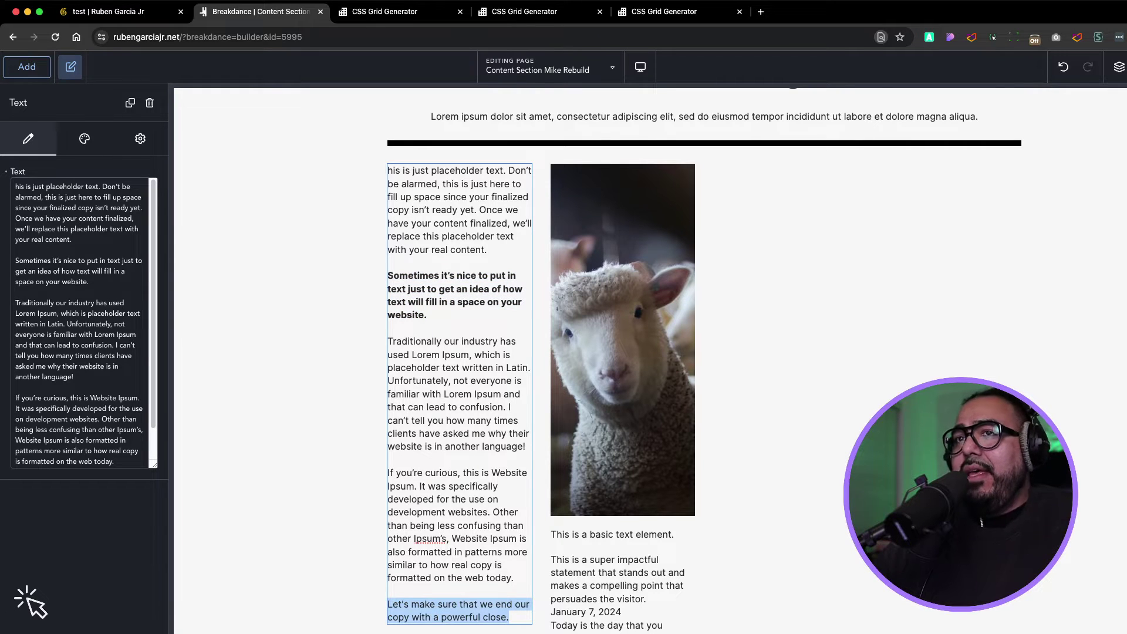
{"action": "key", "text": "super+b"}
{"action": "left_click", "coordinate": [280, 353]}
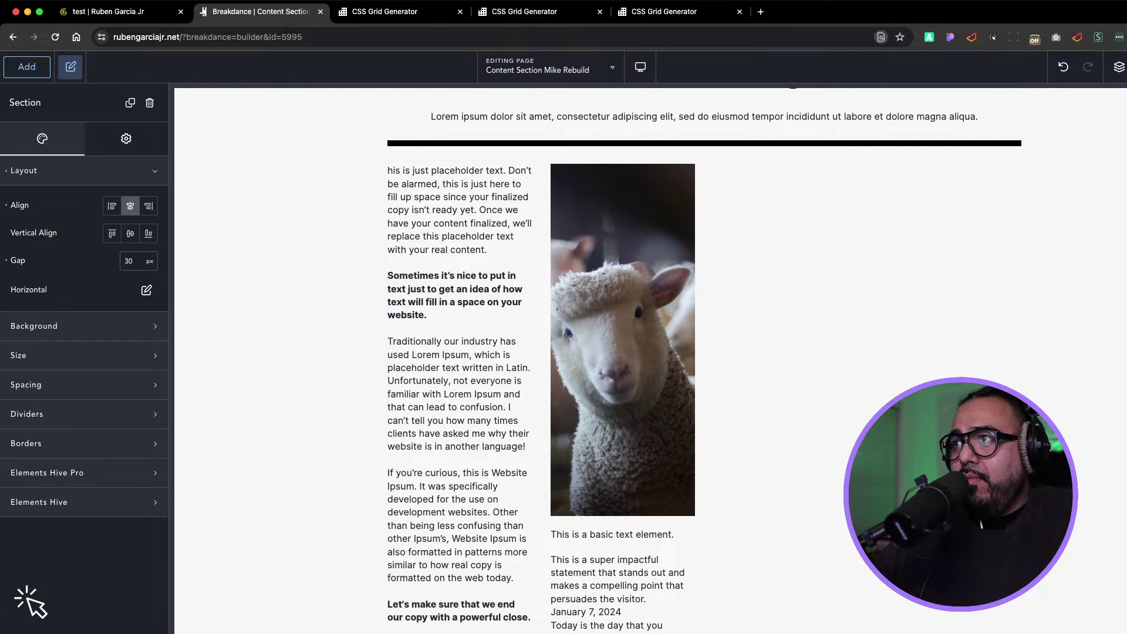
- Correct the start of the first text column's opening paragraph so it begins with "This"
{"action": "left_click", "coordinate": [388, 171]}
{"action": "left_click", "coordinate": [388, 171]}
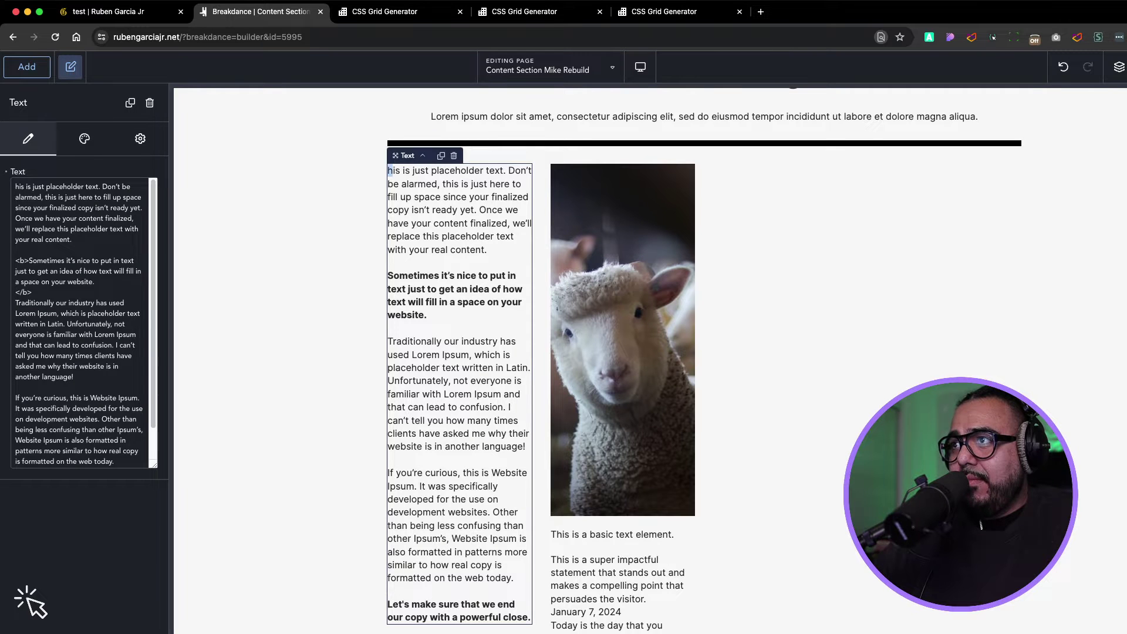
{"action": "type", "text": "T"}
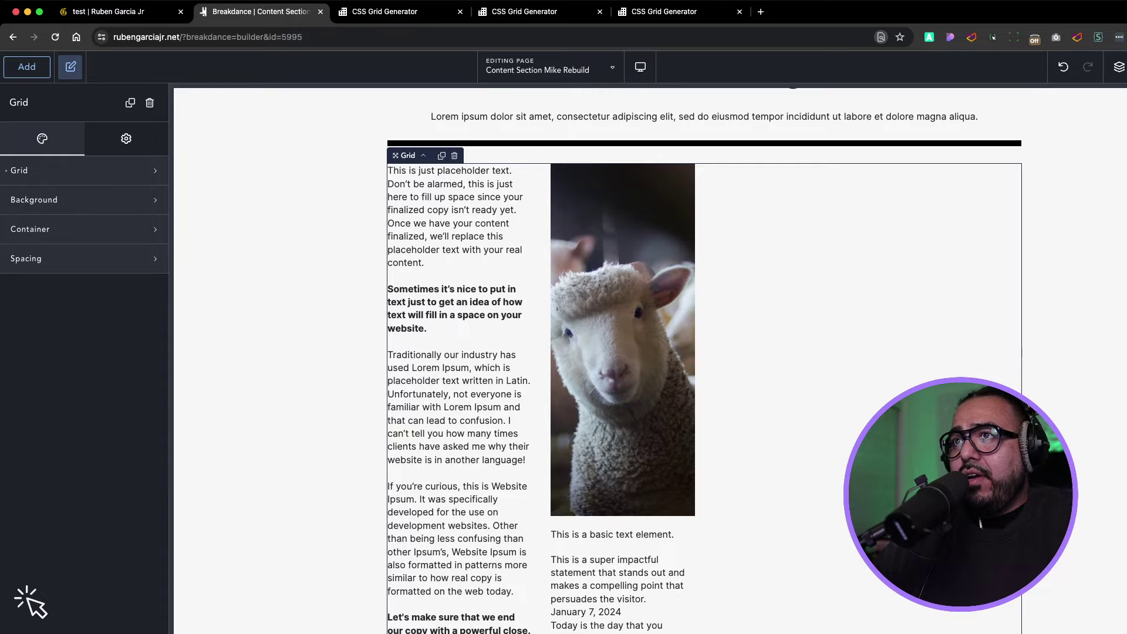
- Set the grid to 3 items per row and add a third Div beside the image column
{"action": "left_click", "coordinate": [84, 171]}
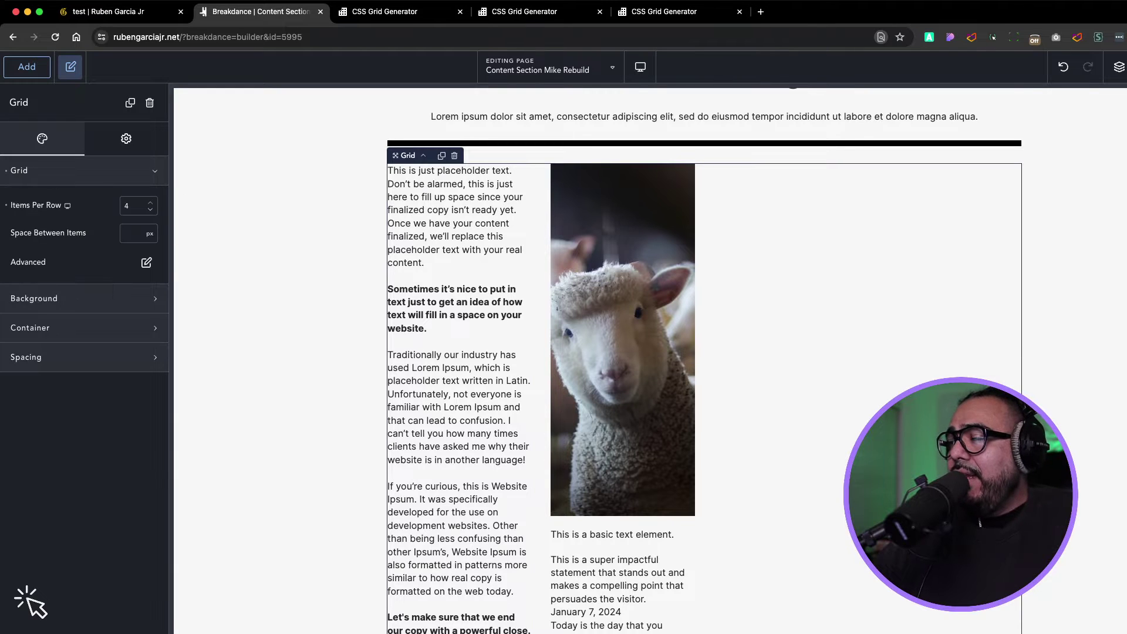
{"action": "left_click", "coordinate": [150, 209]}
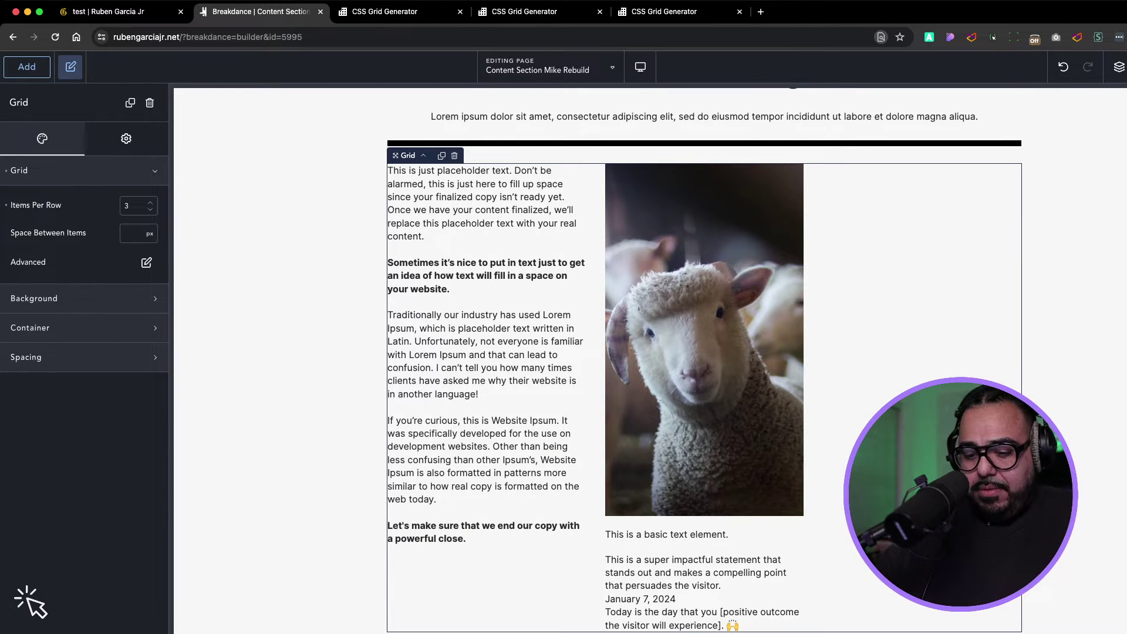
{"action": "type", "text": "adiv"}
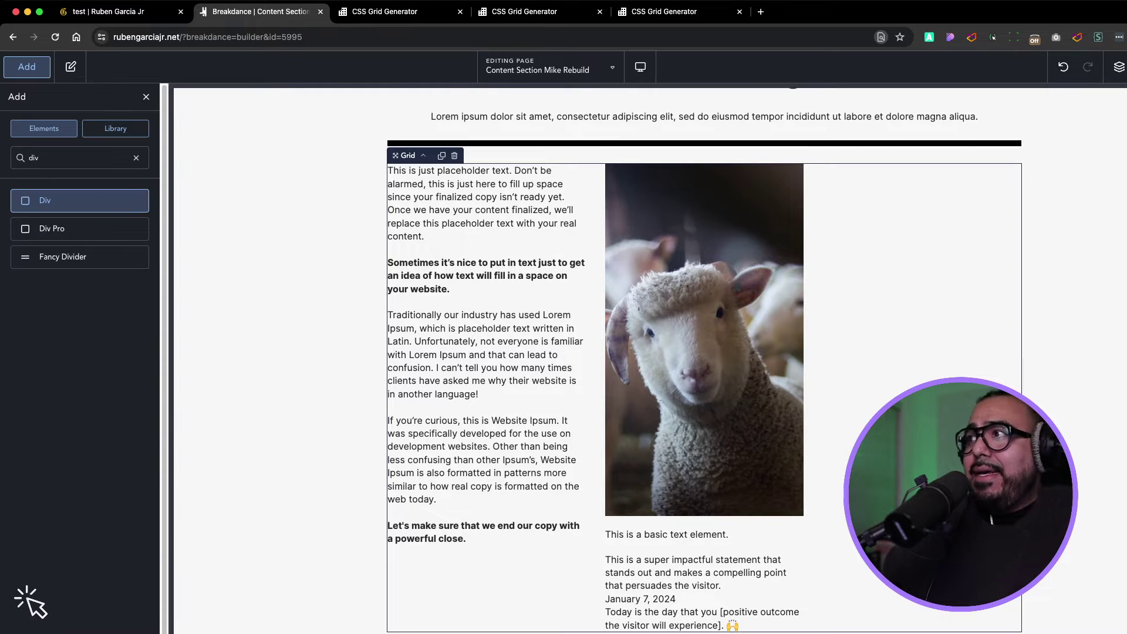
{"action": "key", "text": "Return"}
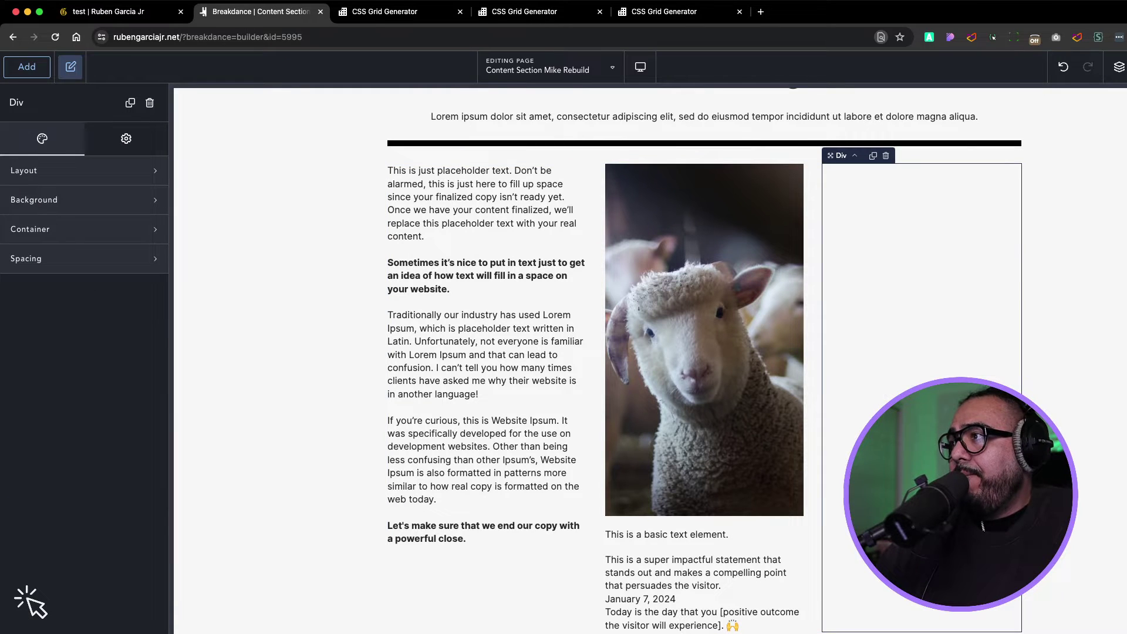
- Check the date and yellow callout on the reference page and add a Text element inside the third Div
{"action": "key", "text": "a"}
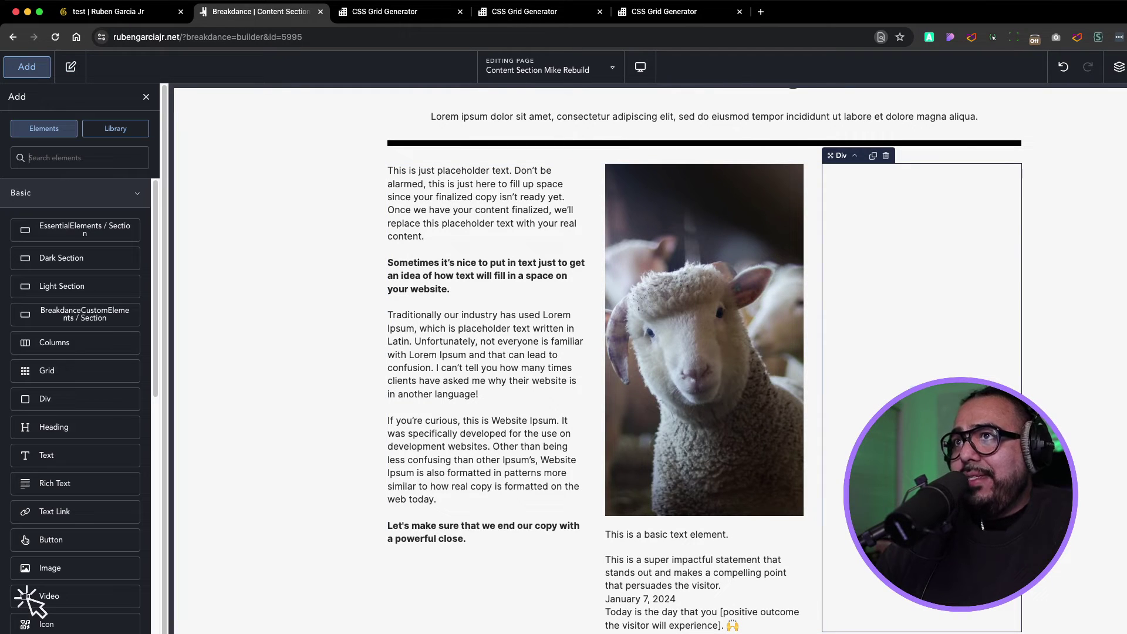
{"action": "left_click", "coordinate": [121, 11]}
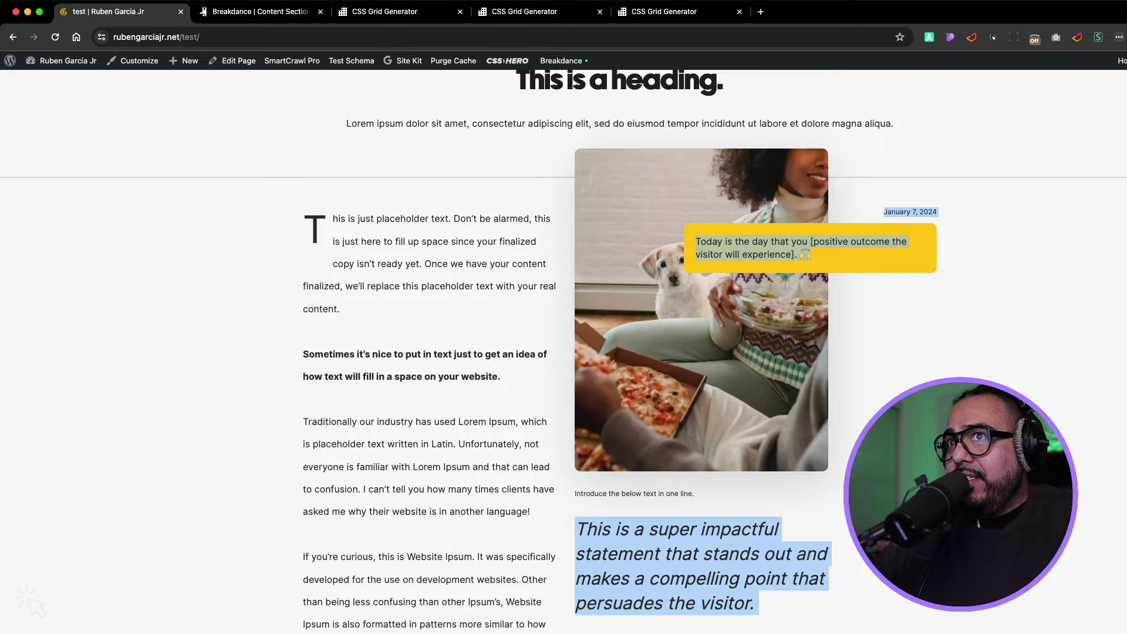
{"action": "left_click", "coordinate": [30, 600]}
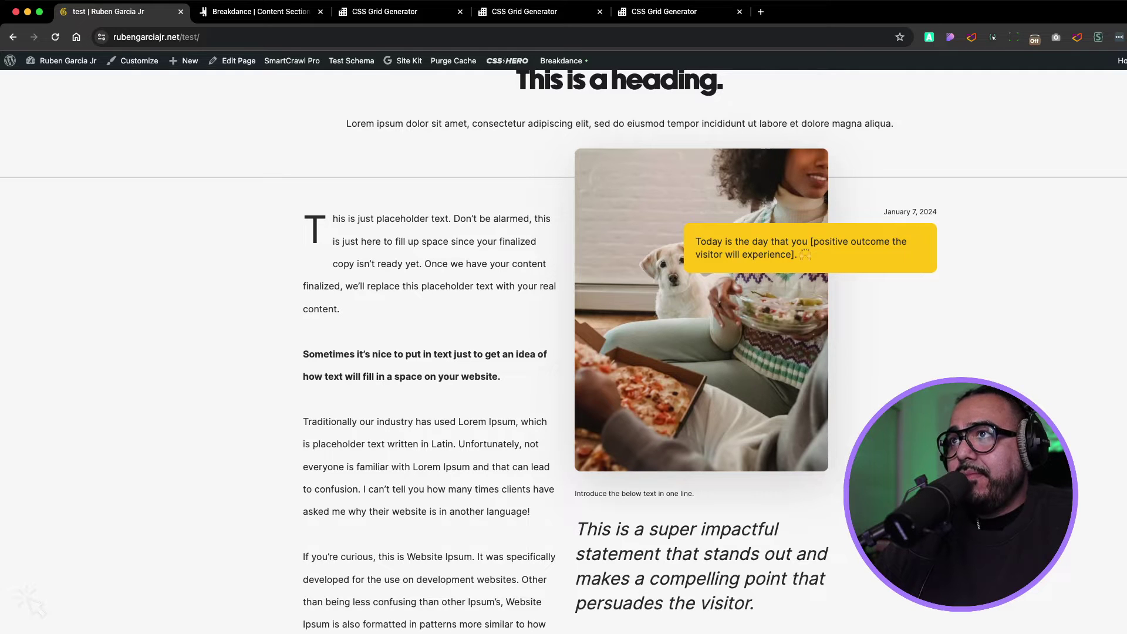
{"action": "key", "text": "ctrl+Tab"}
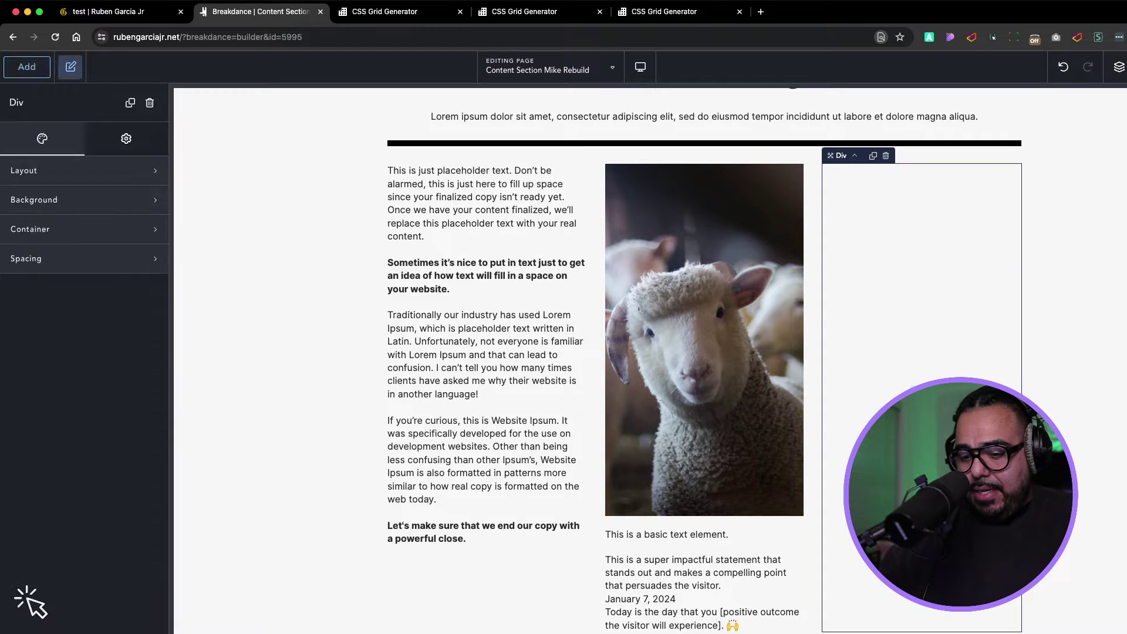
{"action": "type", "text": "text"}
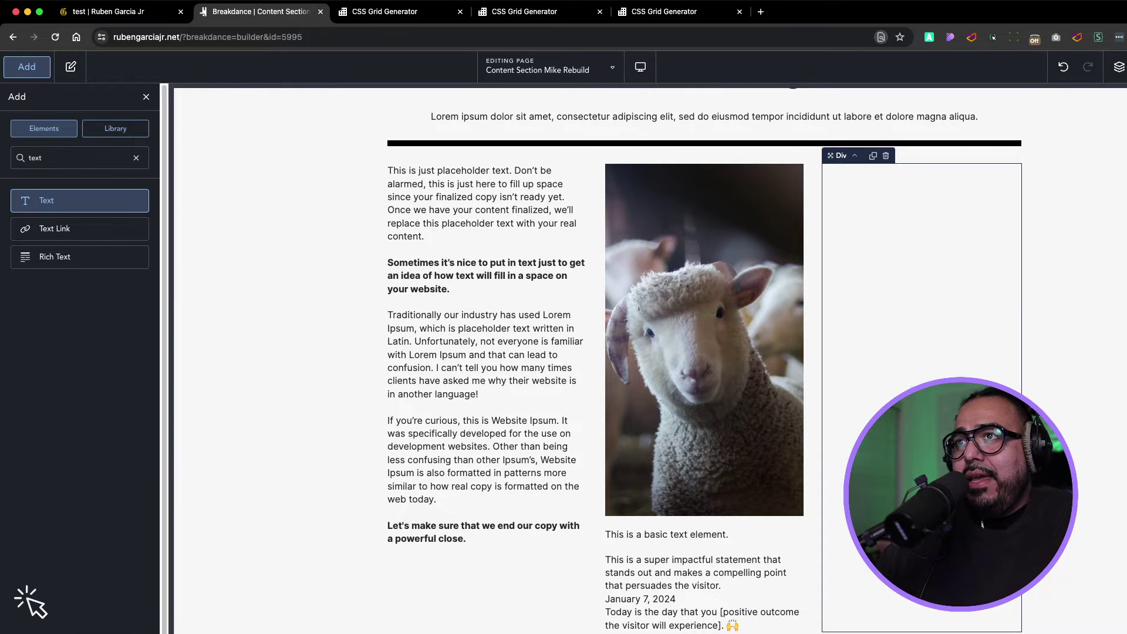
{"action": "key", "text": "Return"}
- Align the third Div's content to the right and set its Text element to the dynamic Post Date
{"action": "left_click", "coordinate": [921, 270]}
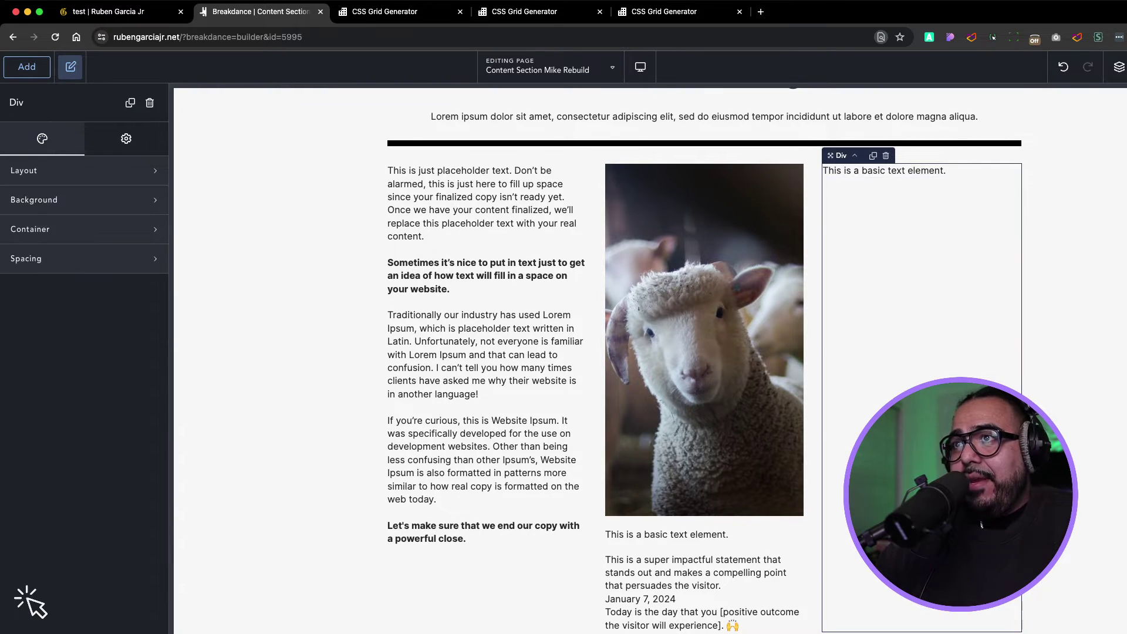
{"action": "left_click", "coordinate": [84, 170]}
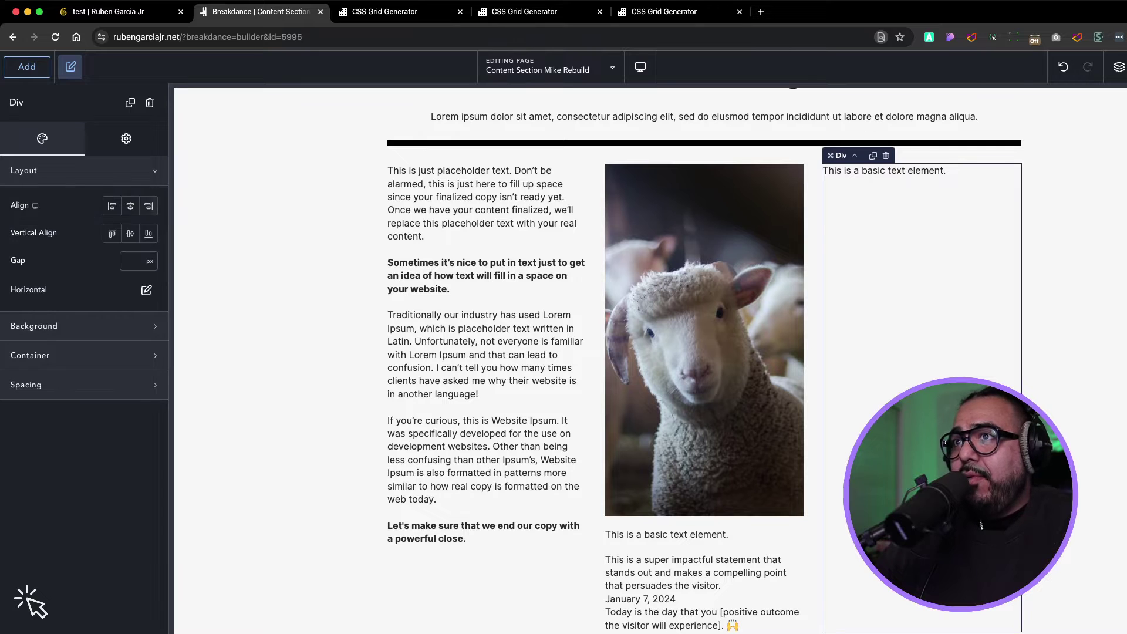
{"action": "left_click", "coordinate": [149, 206]}
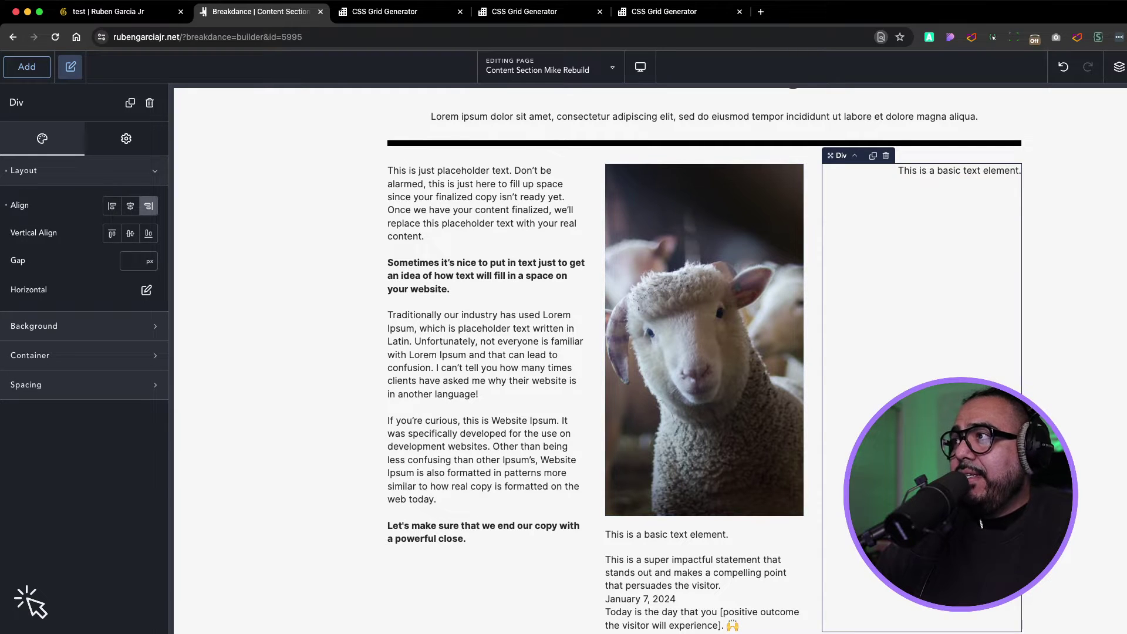
{"action": "left_click", "coordinate": [959, 170]}
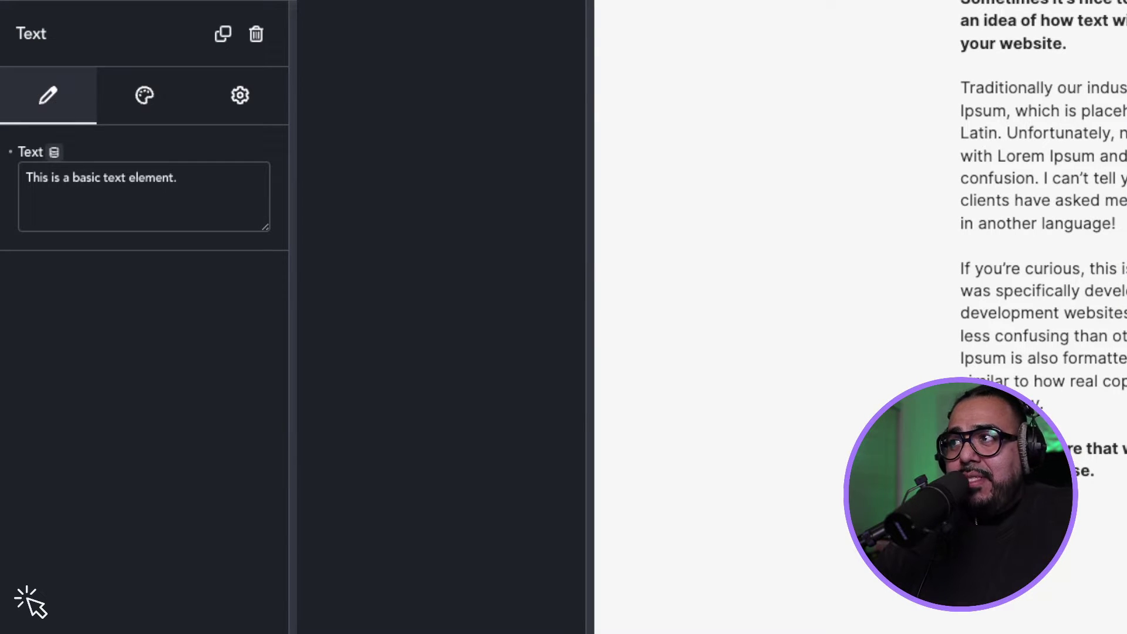
{"action": "left_click", "coordinate": [54, 152]}
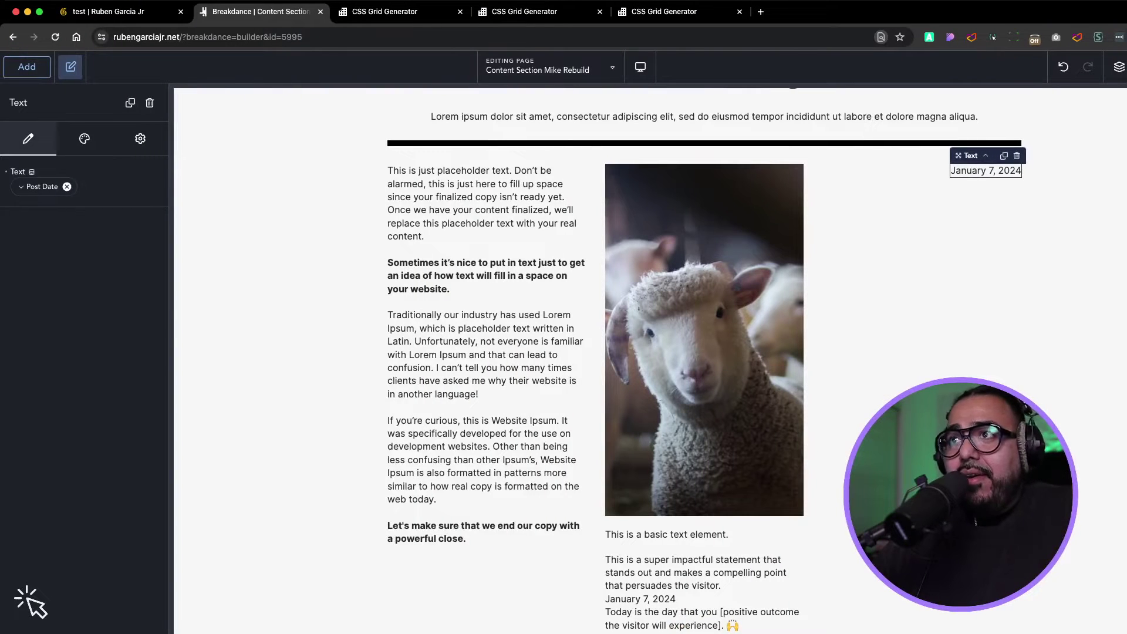
- Add a Div below the post date in the third column and place a Text element inside it
{"action": "left_click", "coordinate": [921, 264]}
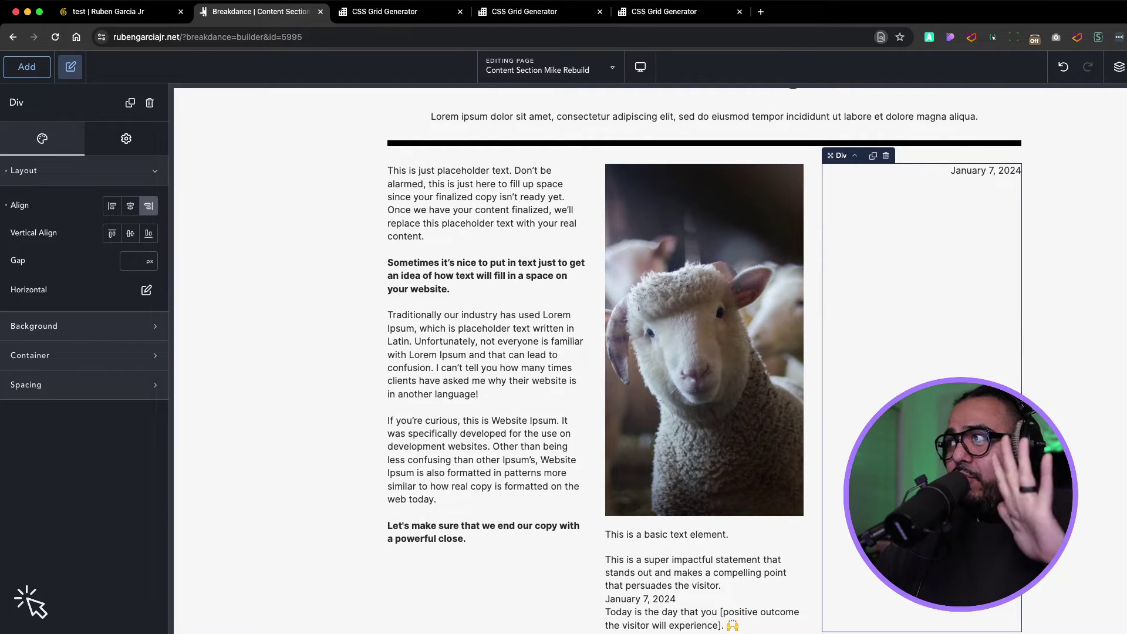
{"action": "left_click", "coordinate": [985, 170]}
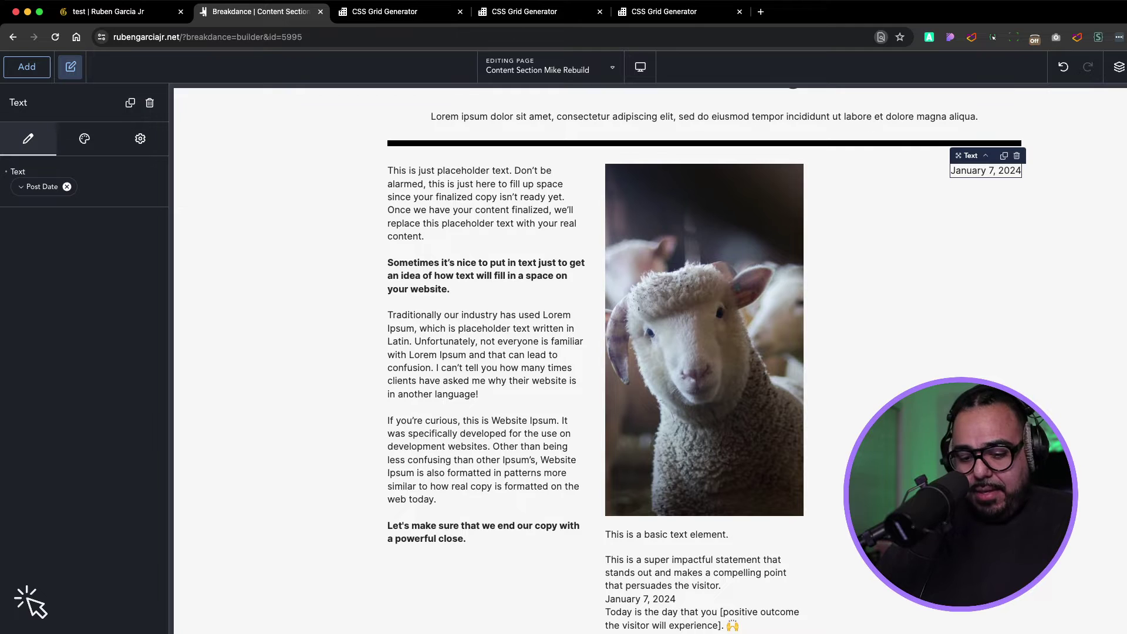
{"action": "type", "text": "adiv"}
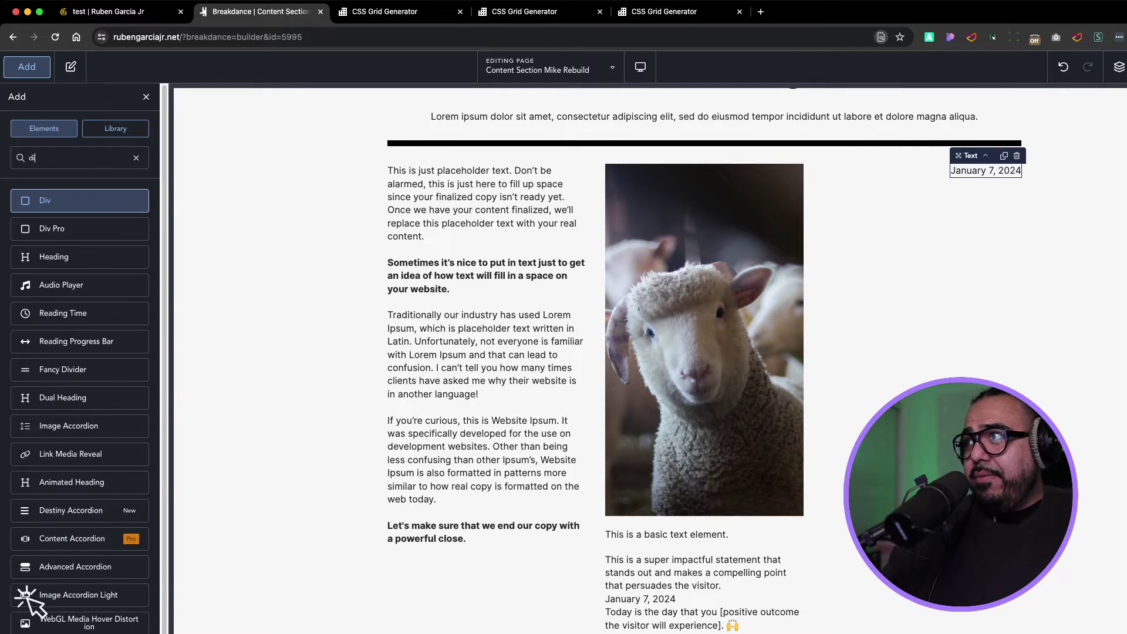
{"action": "key", "text": "Return"}
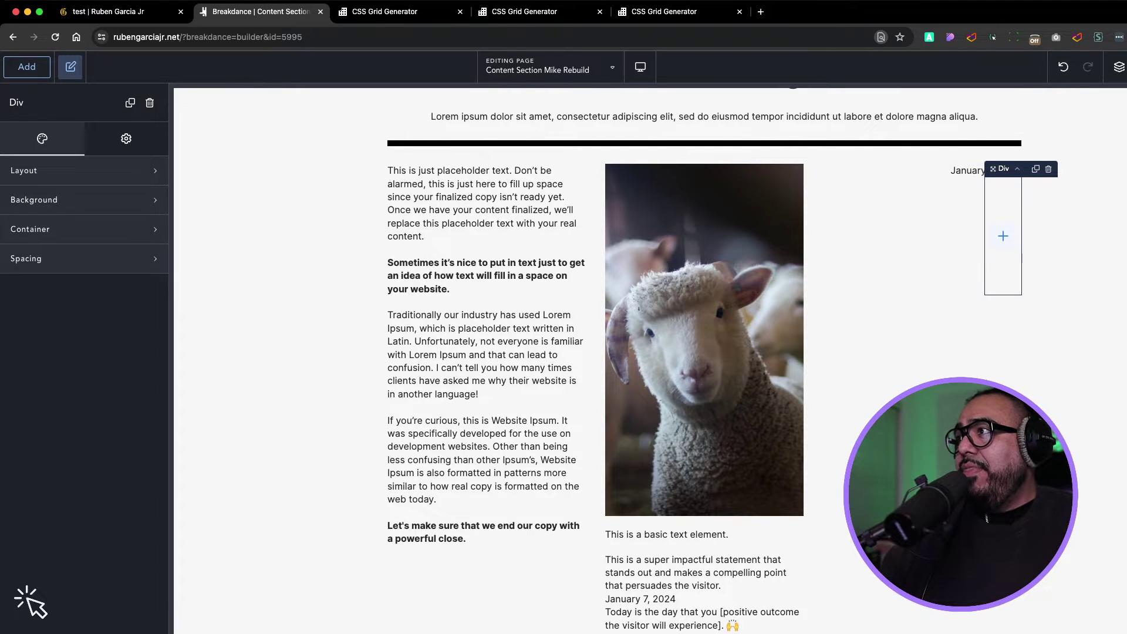
{"action": "key", "text": "a"}
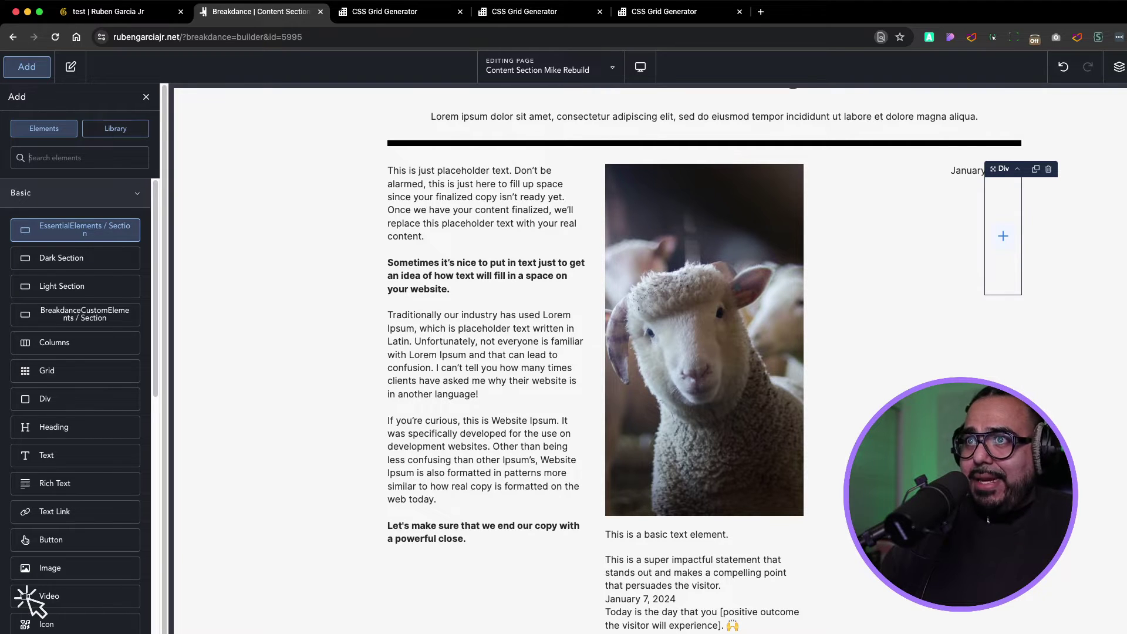
{"action": "type", "text": "text"}
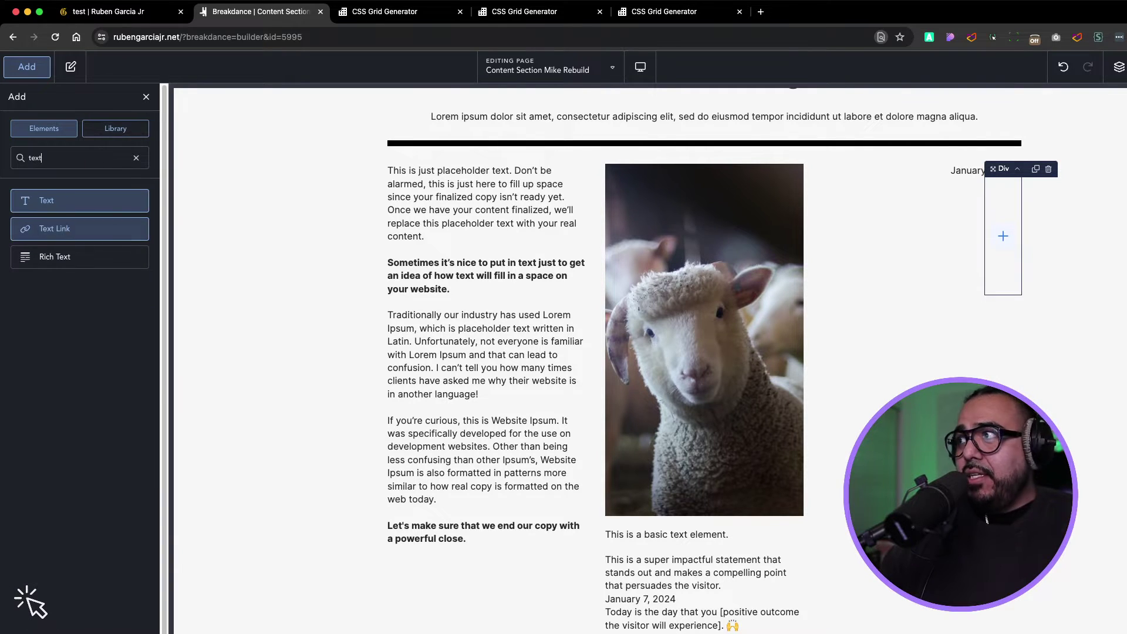
{"action": "key", "text": "Return"}
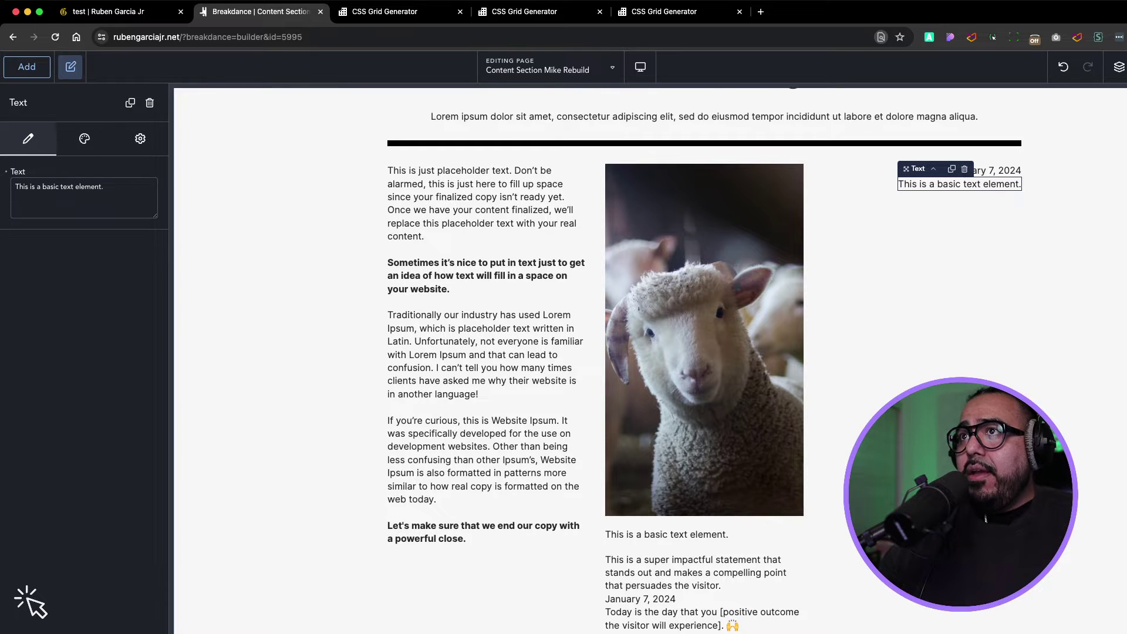
- Copy the yellow callout's "Today is the day that you…" sentence from the reference page and replace the new Text element's content with it
{"action": "left_click", "coordinate": [122, 12]}
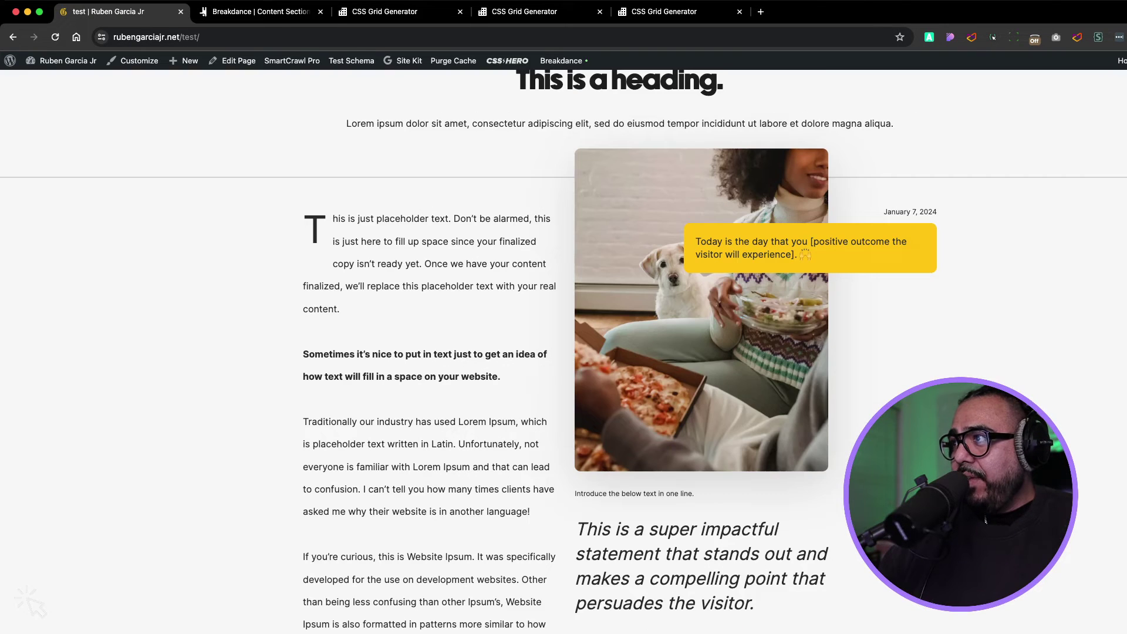
{"action": "left_click_drag", "start_coordinate": [759, 254], "coordinate": [695, 242]}
{"action": "key", "text": "ctrl+c"}
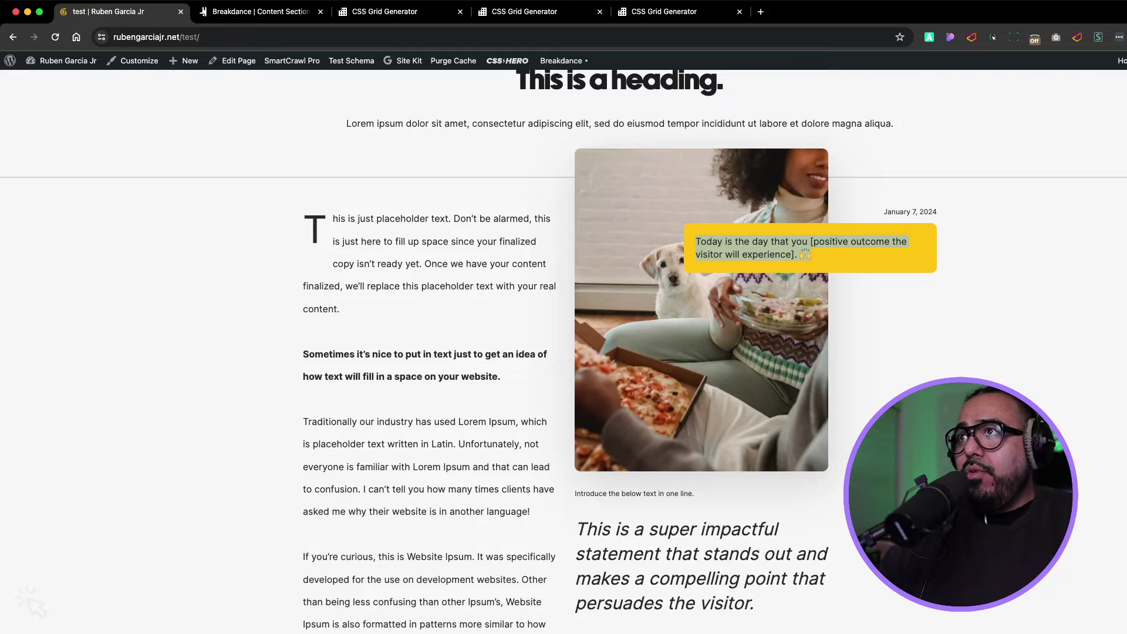
{"action": "key", "text": "super+2"}
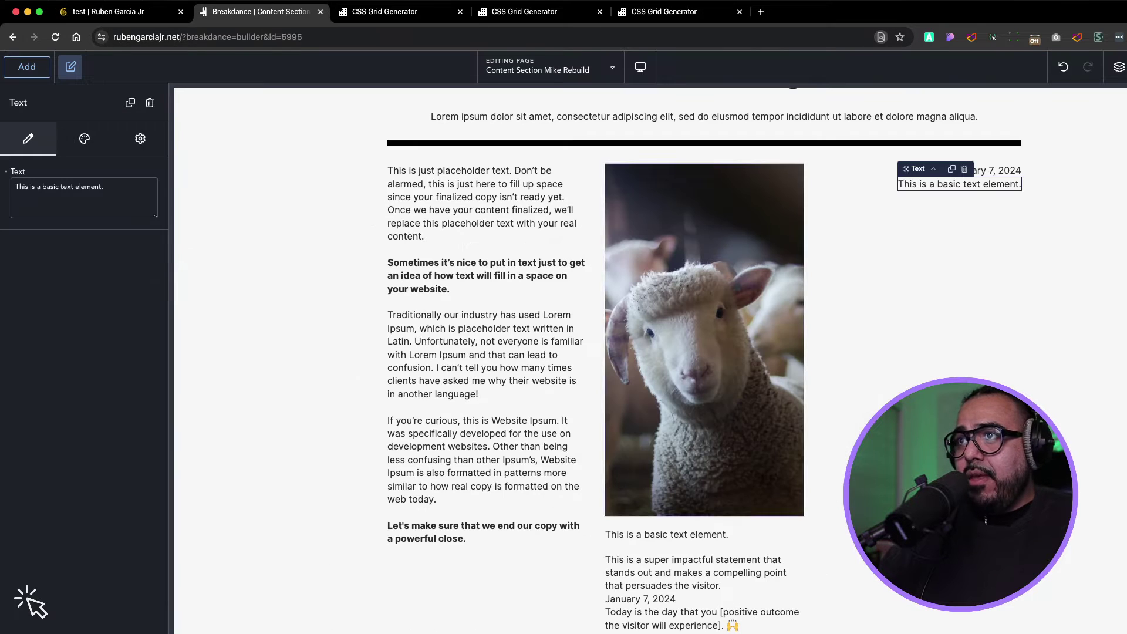
{"action": "key", "text": "ctrl+a"}
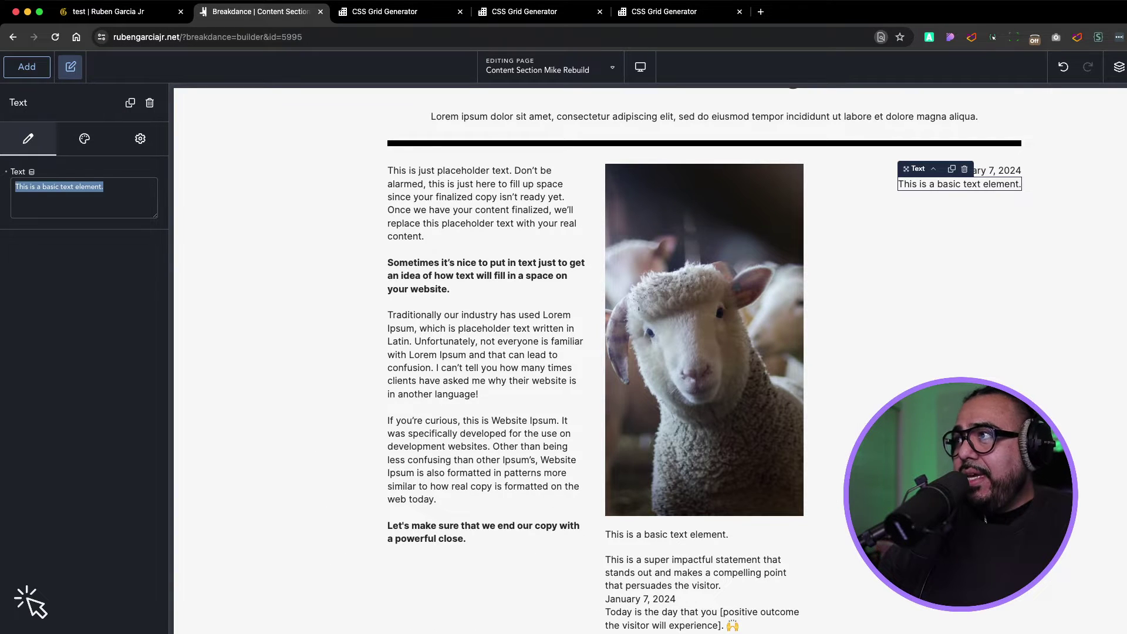
{"action": "key", "text": "ctrl+v"}
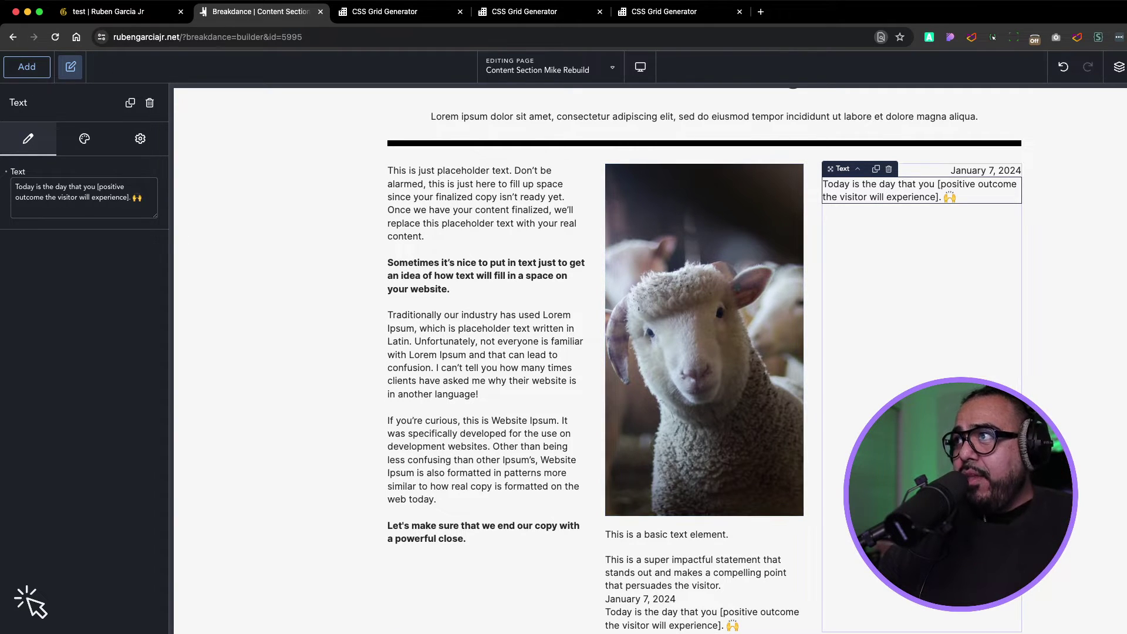
- Set the callout Div's padding to 20 px above and below and 30 px on the left and right sides
{"action": "left_click", "coordinate": [857, 168]}
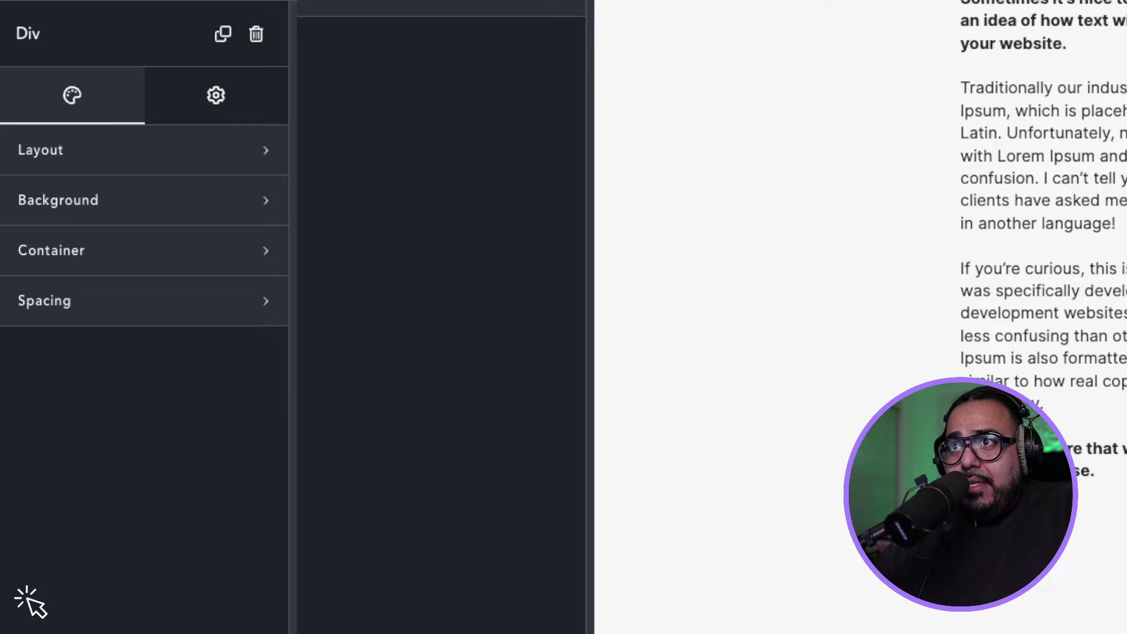
{"action": "left_click", "coordinate": [144, 250]}
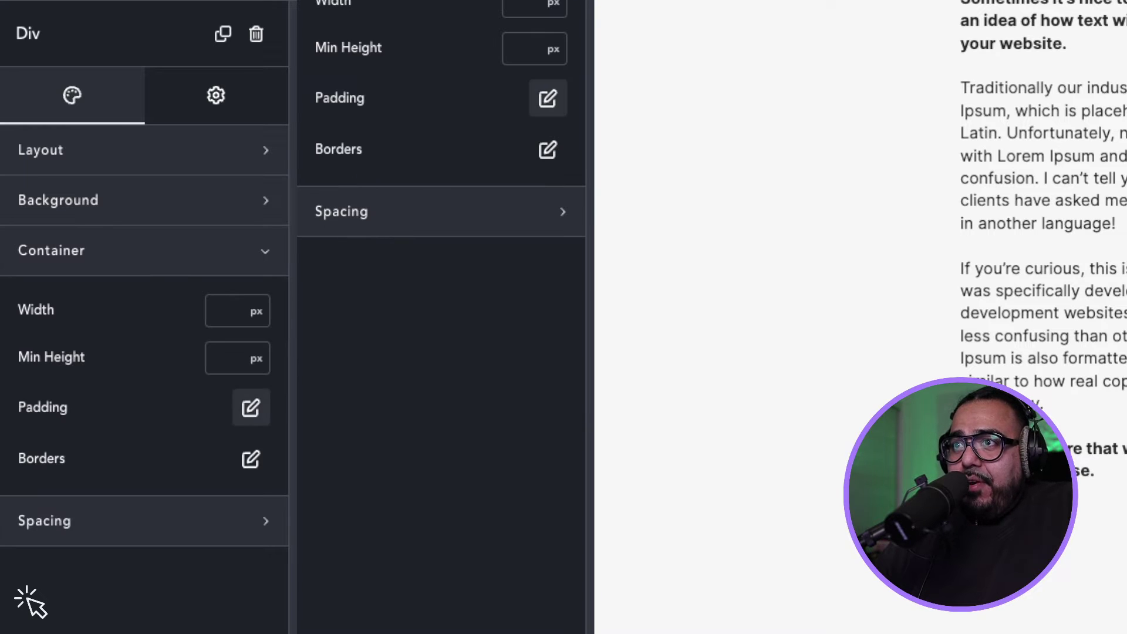
{"action": "left_click", "coordinate": [251, 407]}
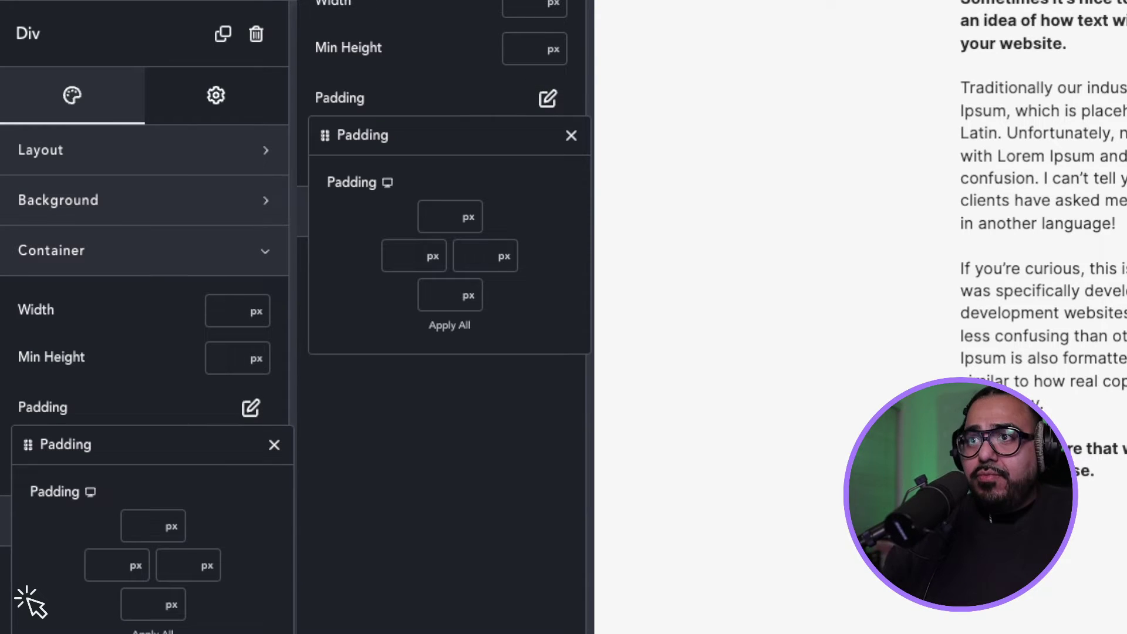
{"action": "type", "text": "20"}
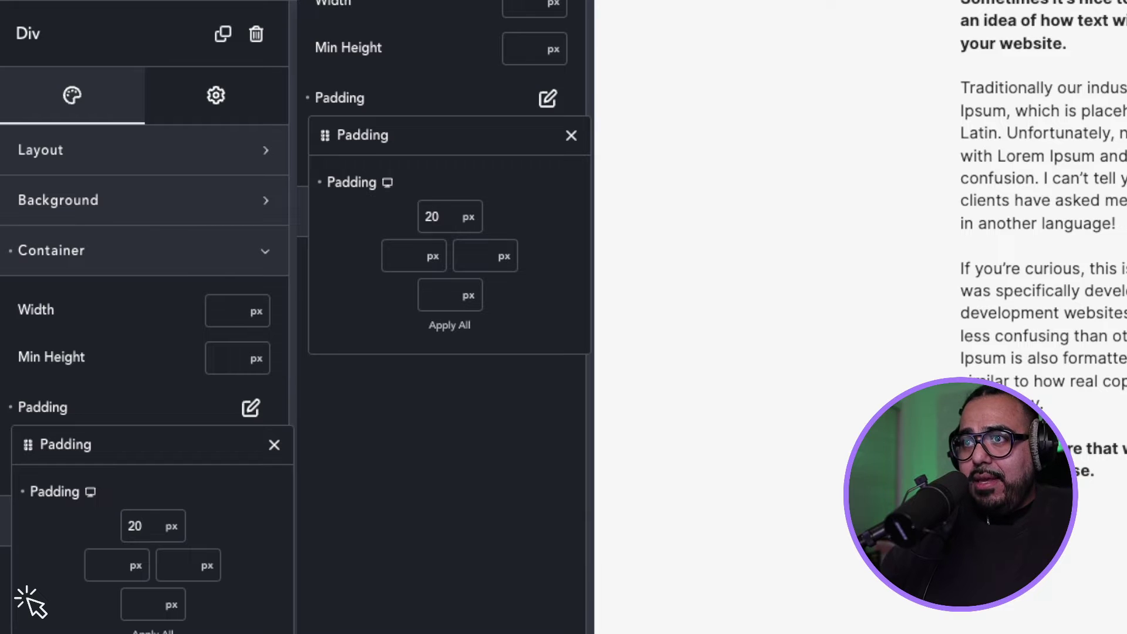
{"action": "key", "text": "Tab"}
{"action": "type", "text": "10"}
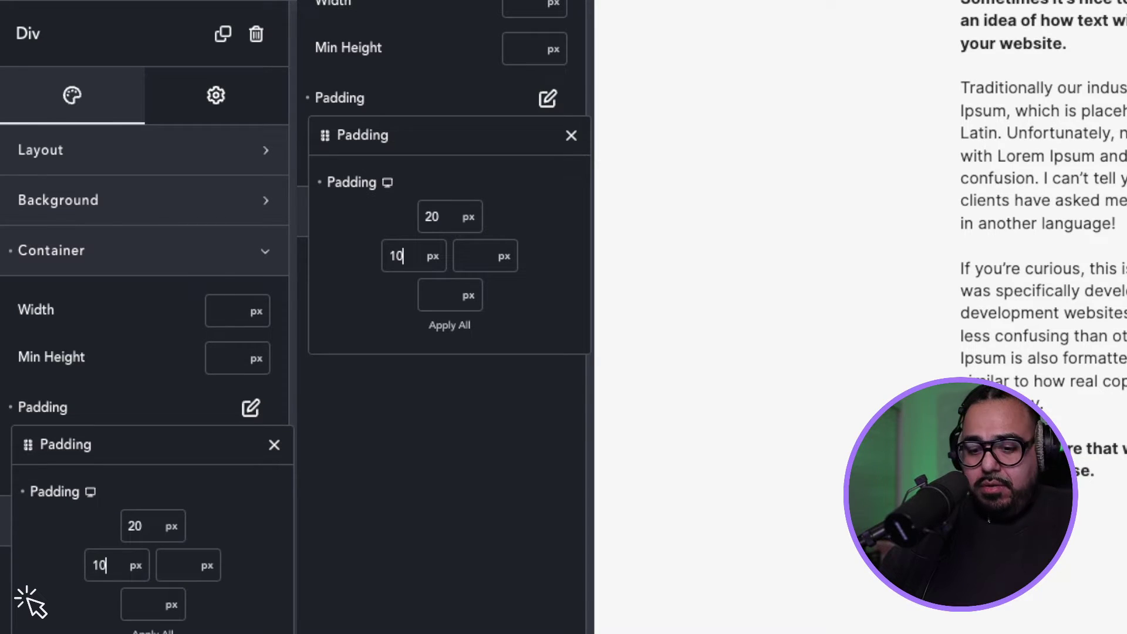
{"action": "double_click", "coordinate": [100, 566]}
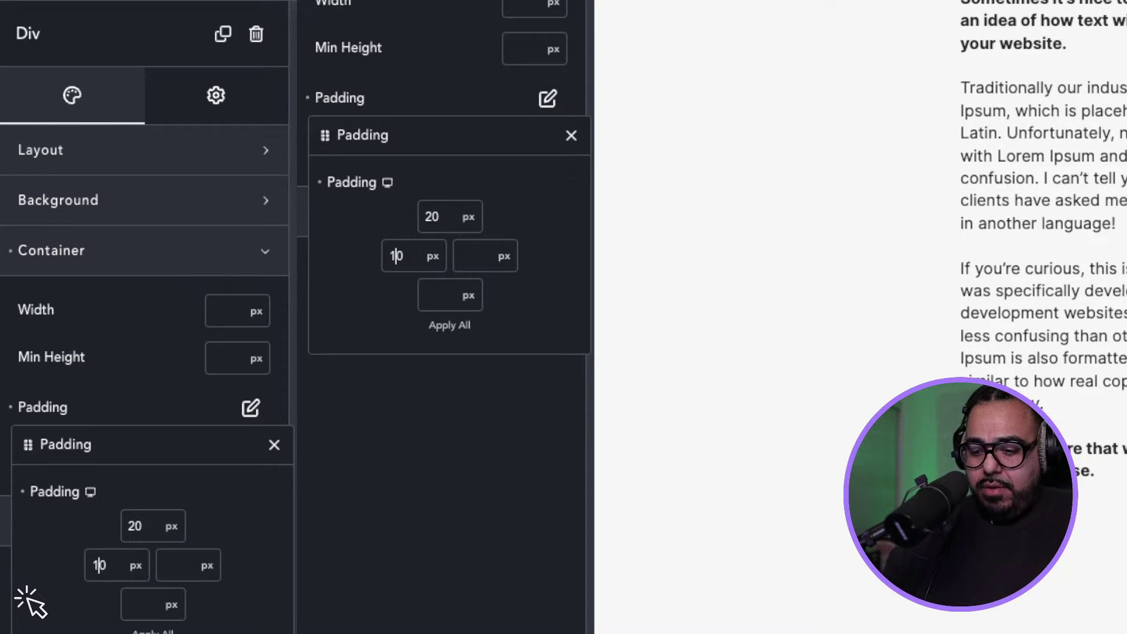
{"action": "type", "text": "30"}
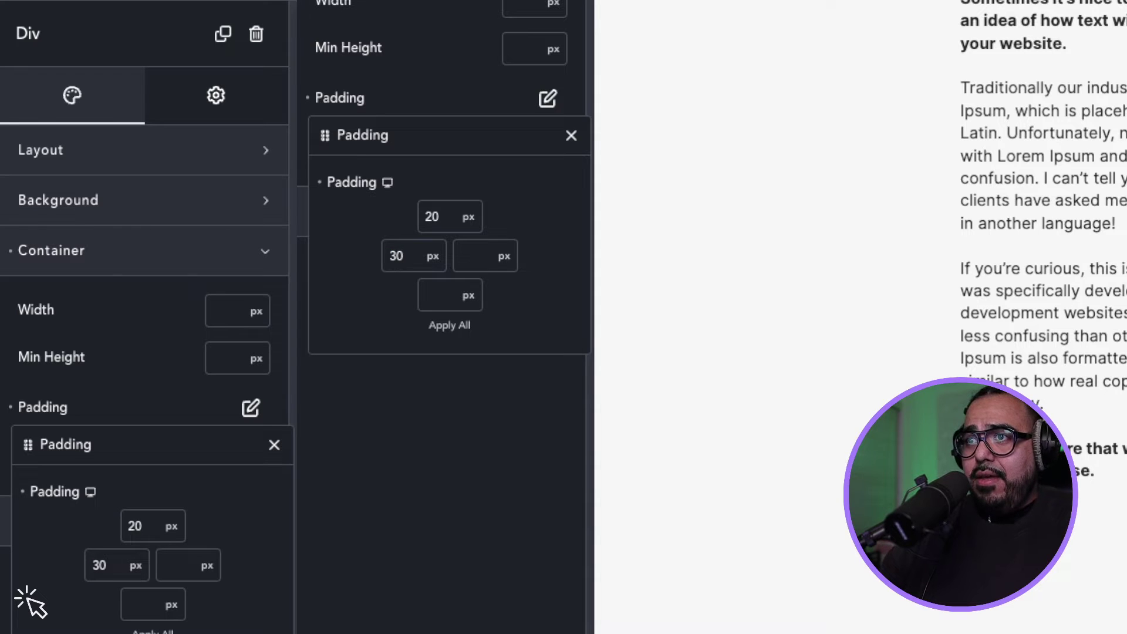
{"action": "key", "text": "Tab"}
{"action": "type", "text": "30"}
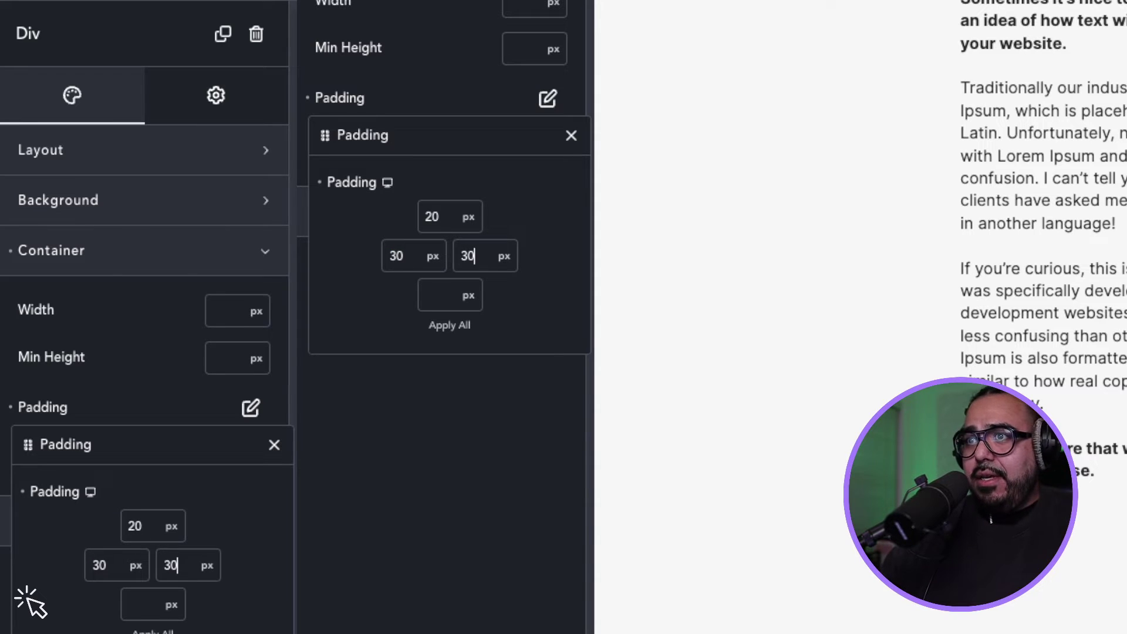
{"action": "key", "text": "Tab"}
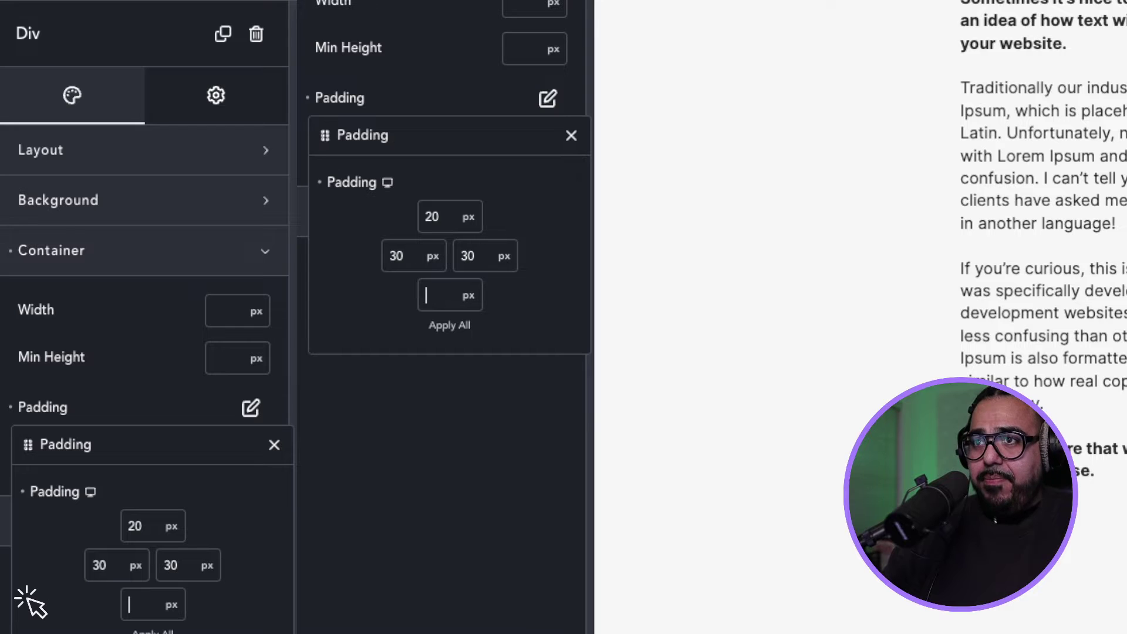
{"action": "type", "text": "20"}
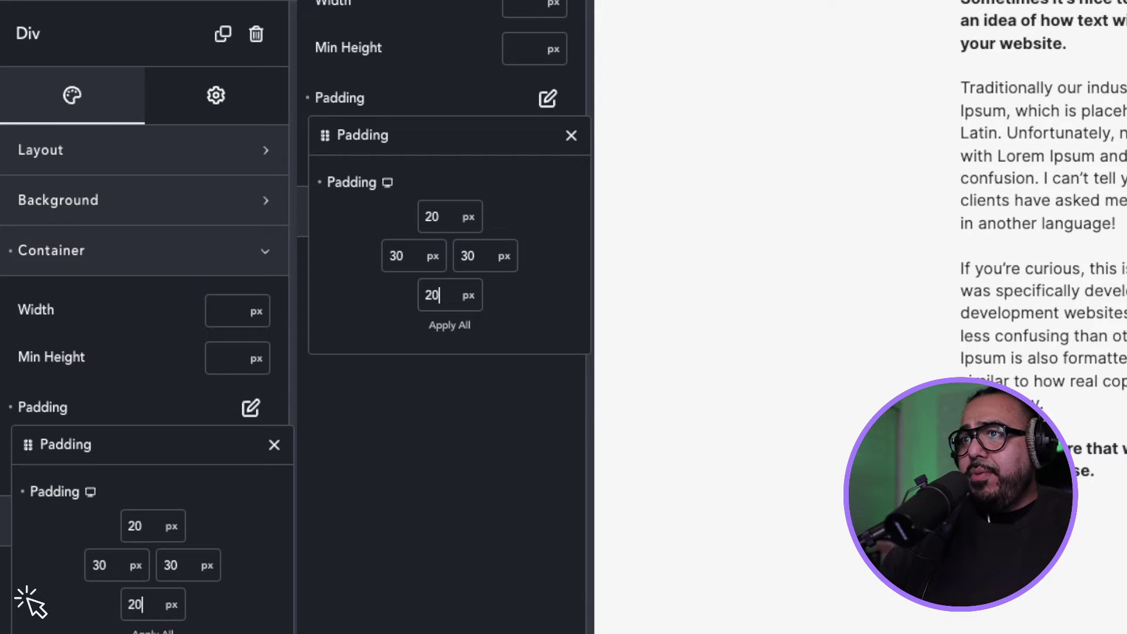
{"action": "key", "text": "Escape"}
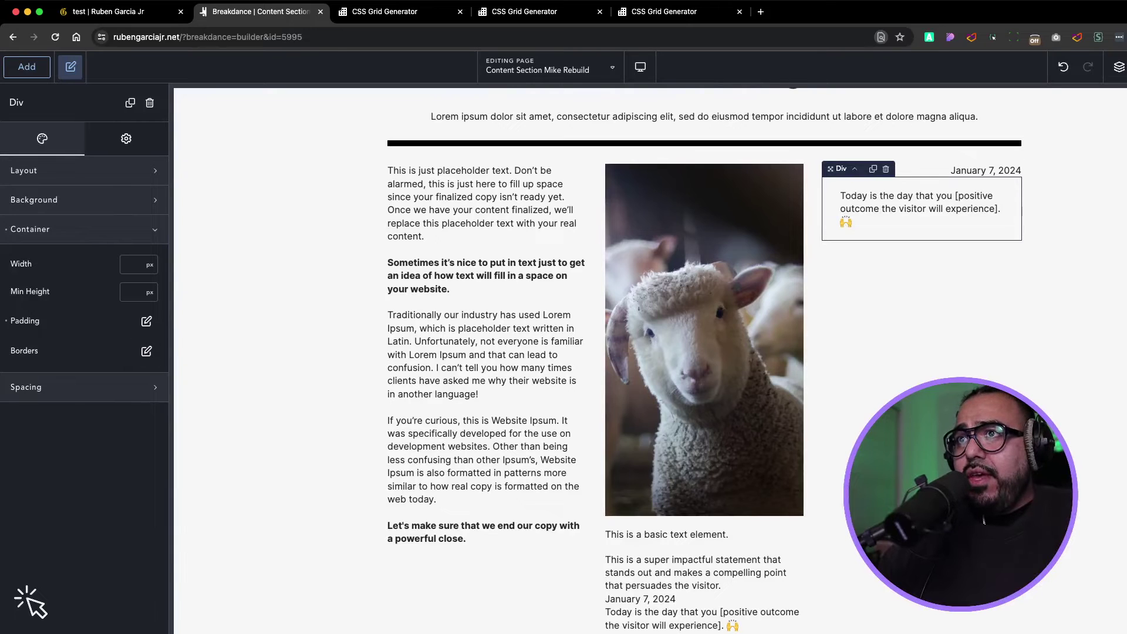
- Give the callout Div the yellow Brand background color, #FFC514
{"action": "left_click", "coordinate": [83, 200]}
{"action": "left_click", "coordinate": [35, 236]}
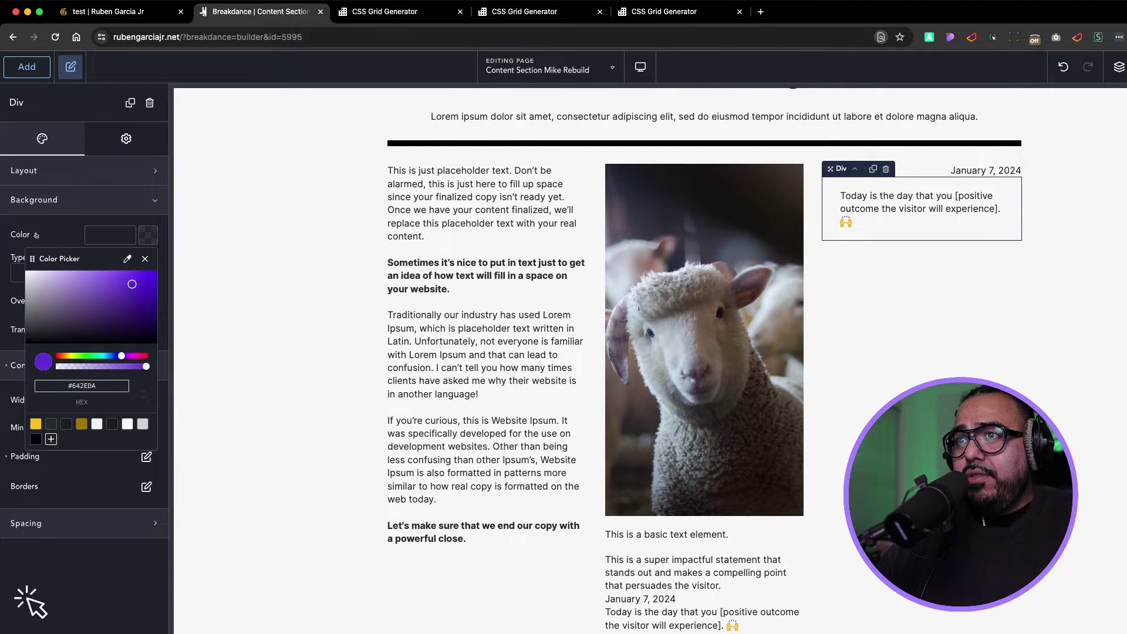
{"action": "left_click", "coordinate": [36, 424]}
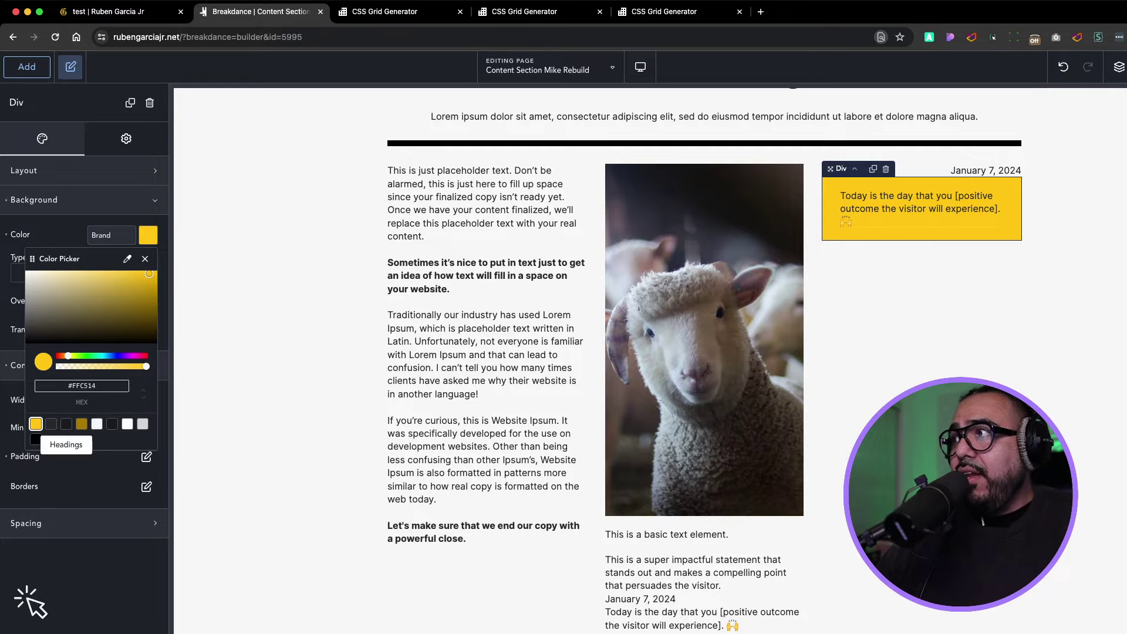
{"action": "left_click", "coordinate": [81, 423]}
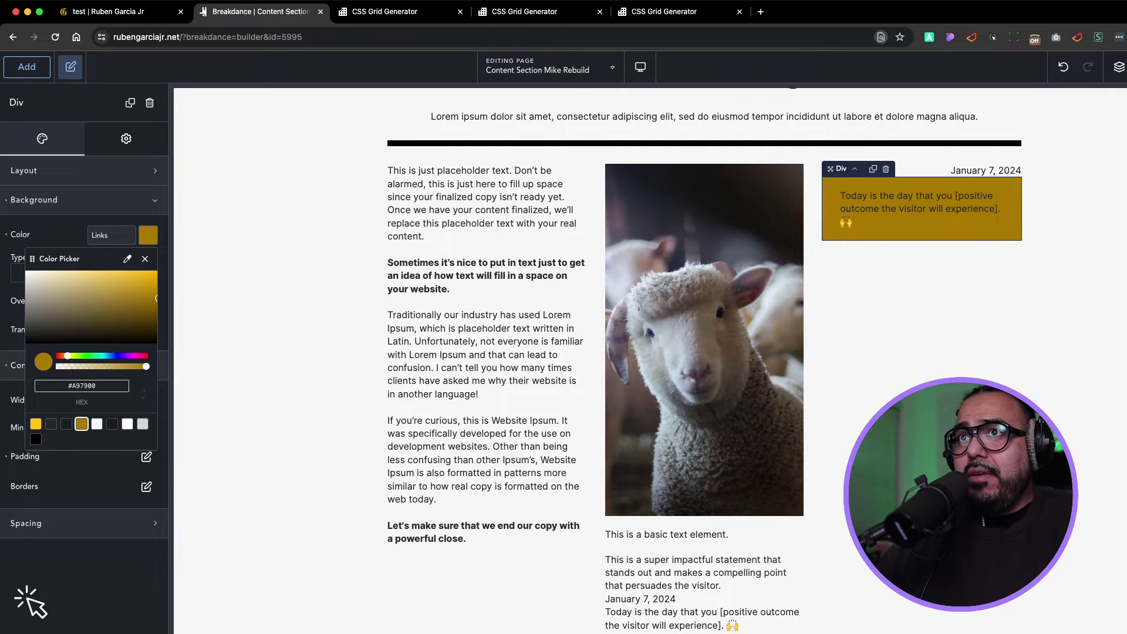
{"action": "left_click", "coordinate": [36, 423]}
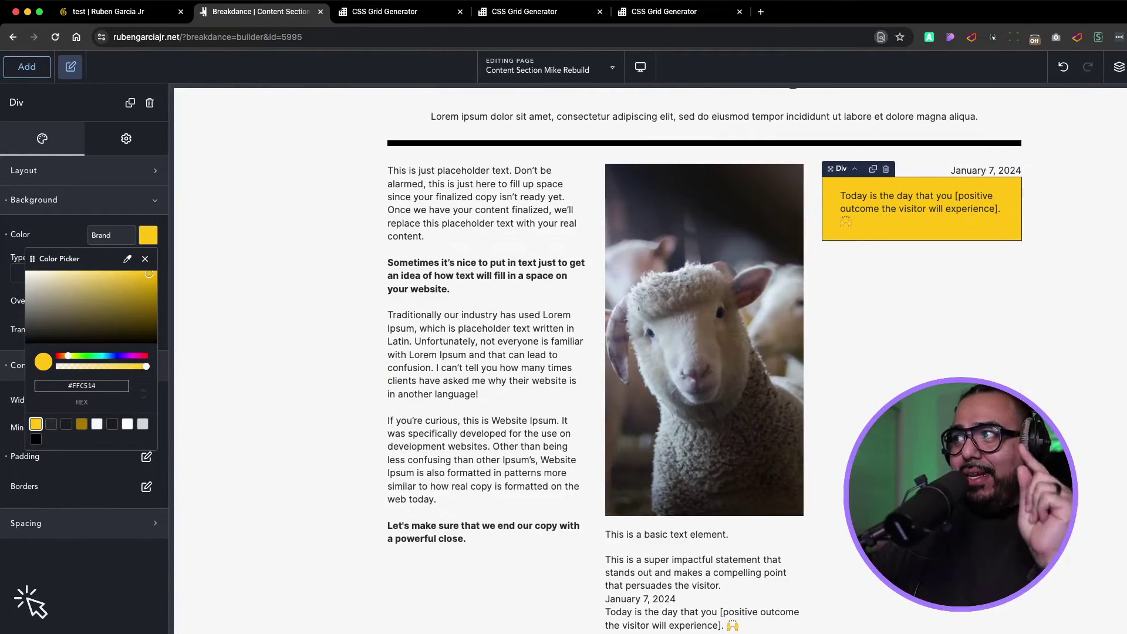
- Set the width of the Fancy Divider above the grid to 1 px
{"action": "left_click", "coordinate": [704, 142]}
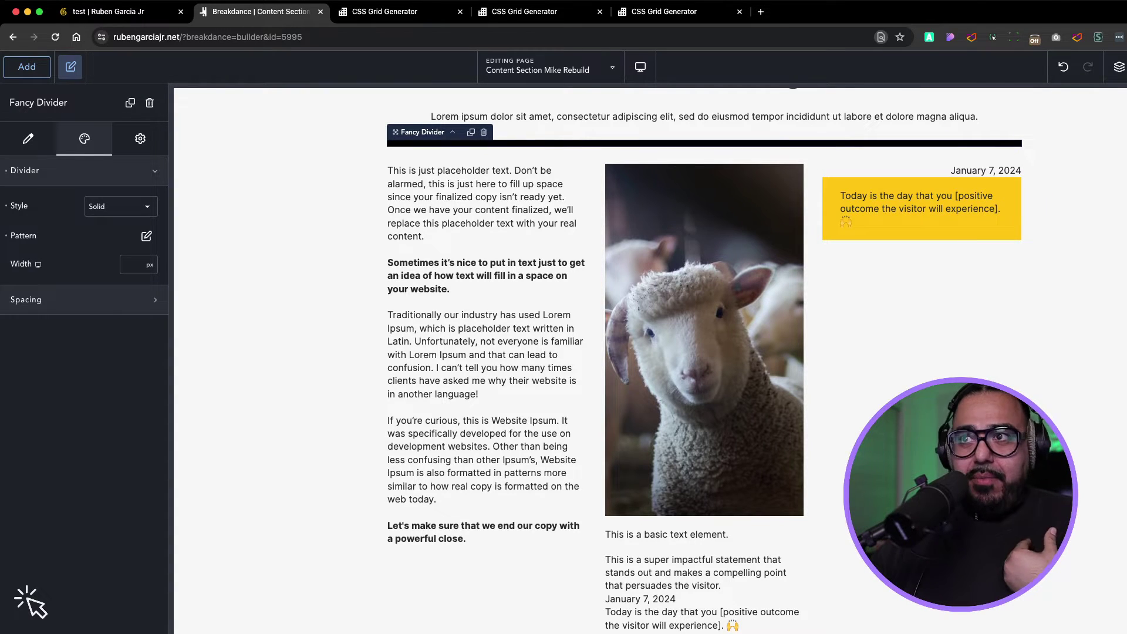
{"action": "left_click", "coordinate": [132, 265]}
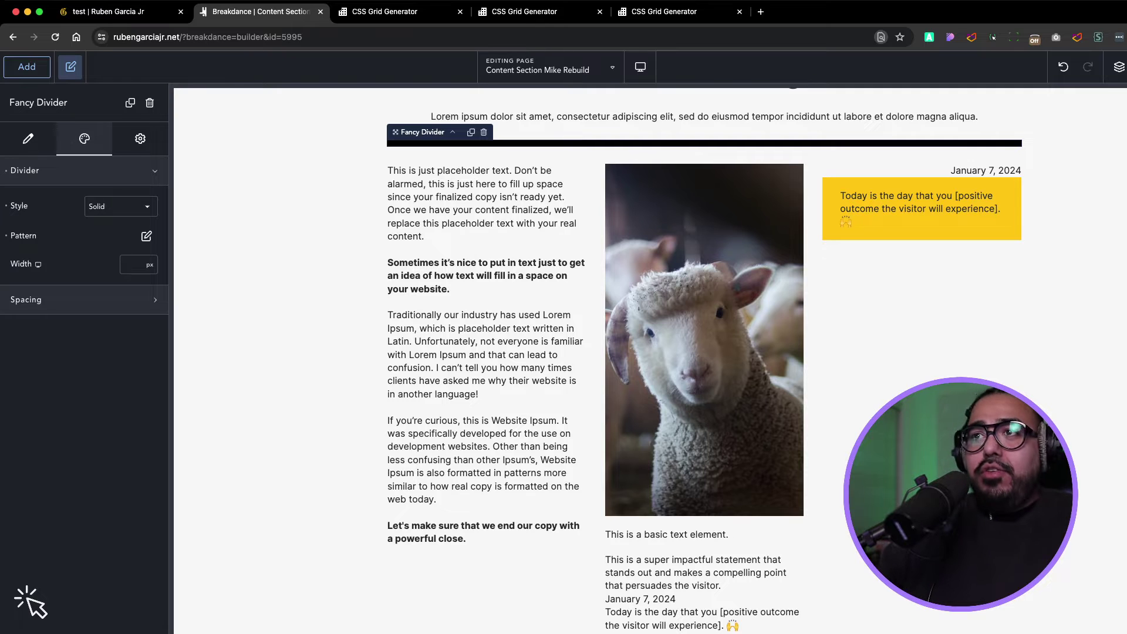
{"action": "type", "text": "1"}
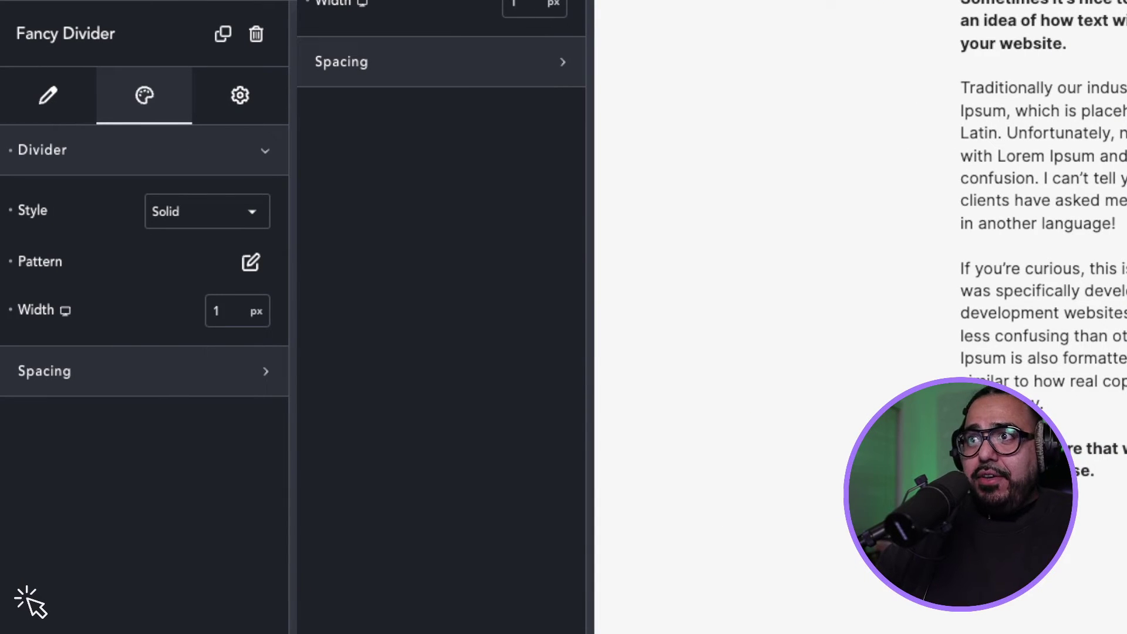
- Set the width of the Fancy Divider above the grid to 100 vw
{"action": "type", "text": "00"}
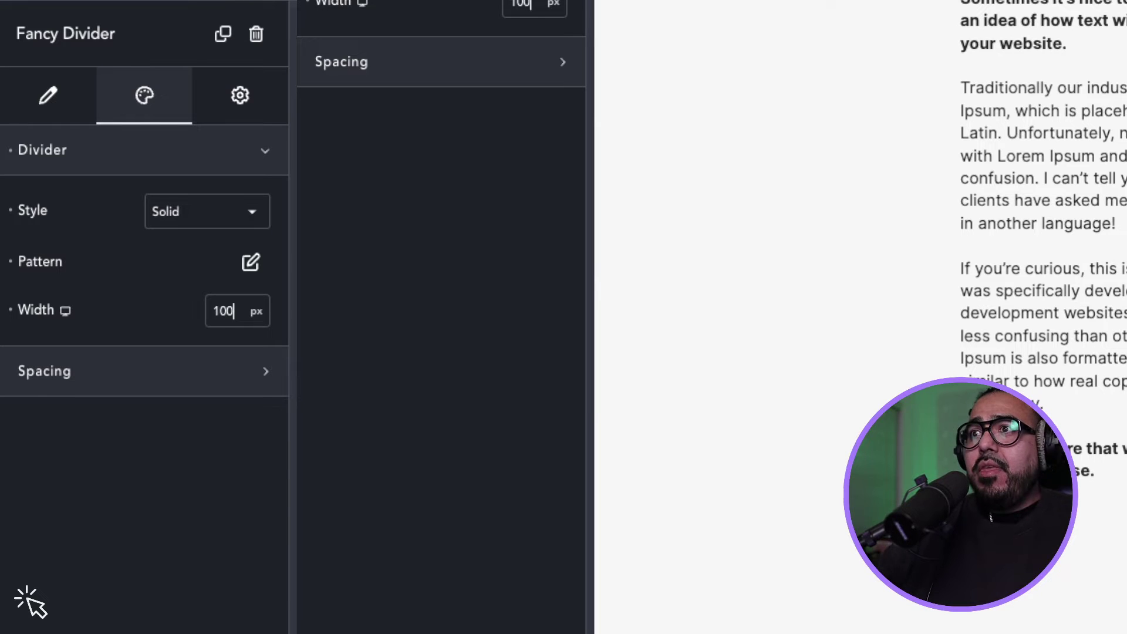
{"action": "left_click", "coordinate": [256, 311]}
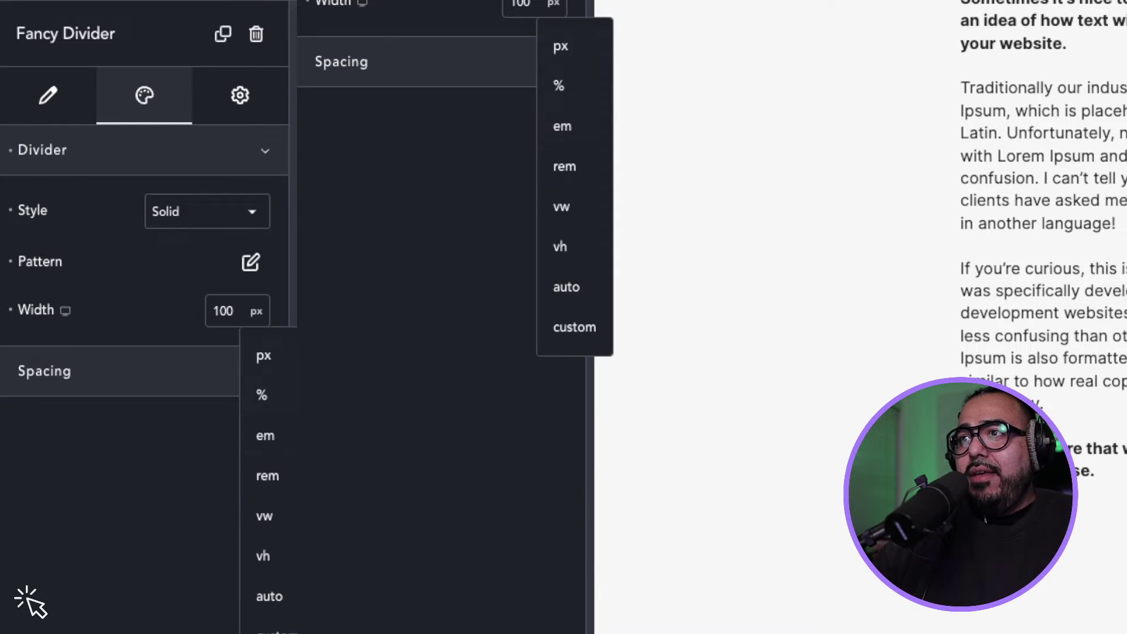
{"action": "left_click", "coordinate": [264, 516]}
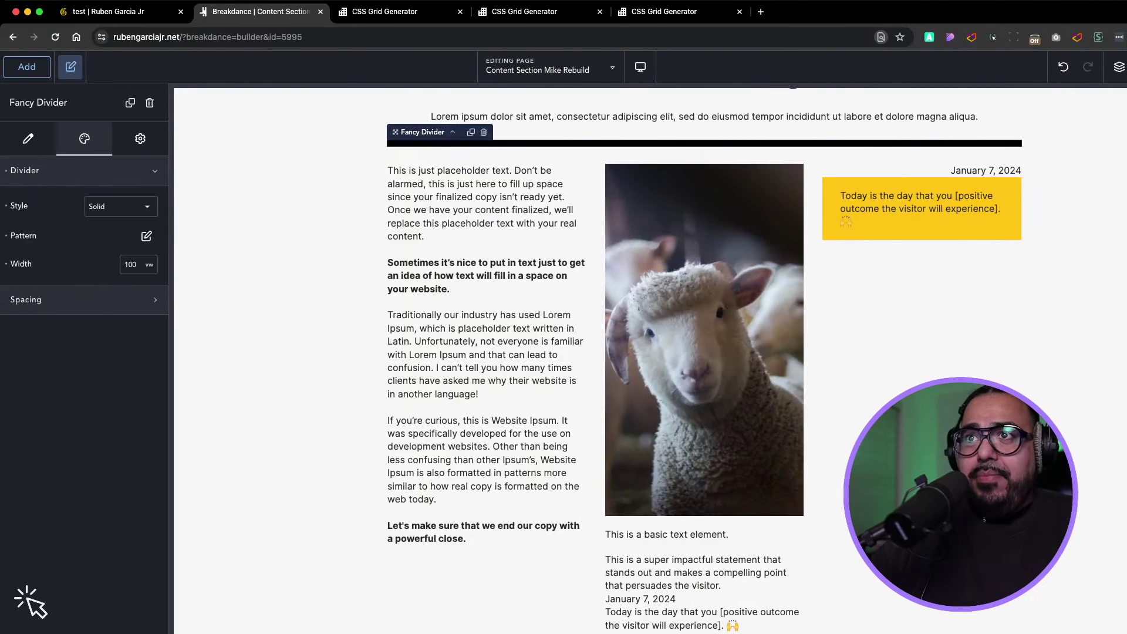
- Set the maximum width of the Fancy Divider's wrapper to 100 vw in its advanced settings
{"action": "left_click", "coordinate": [140, 139]}
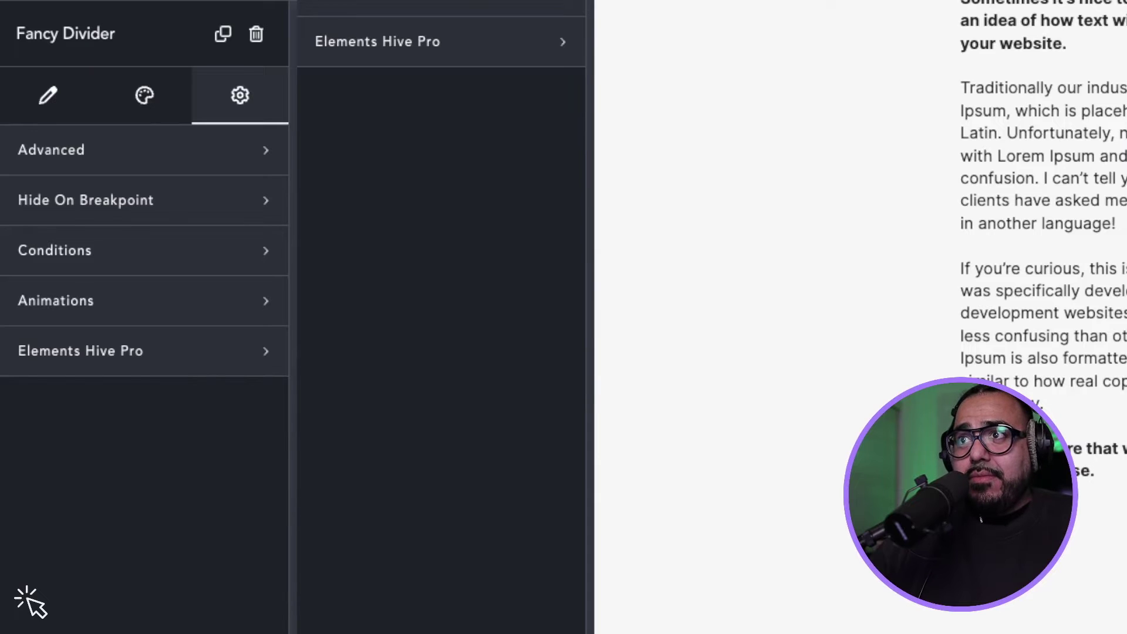
{"action": "left_click", "coordinate": [144, 149]}
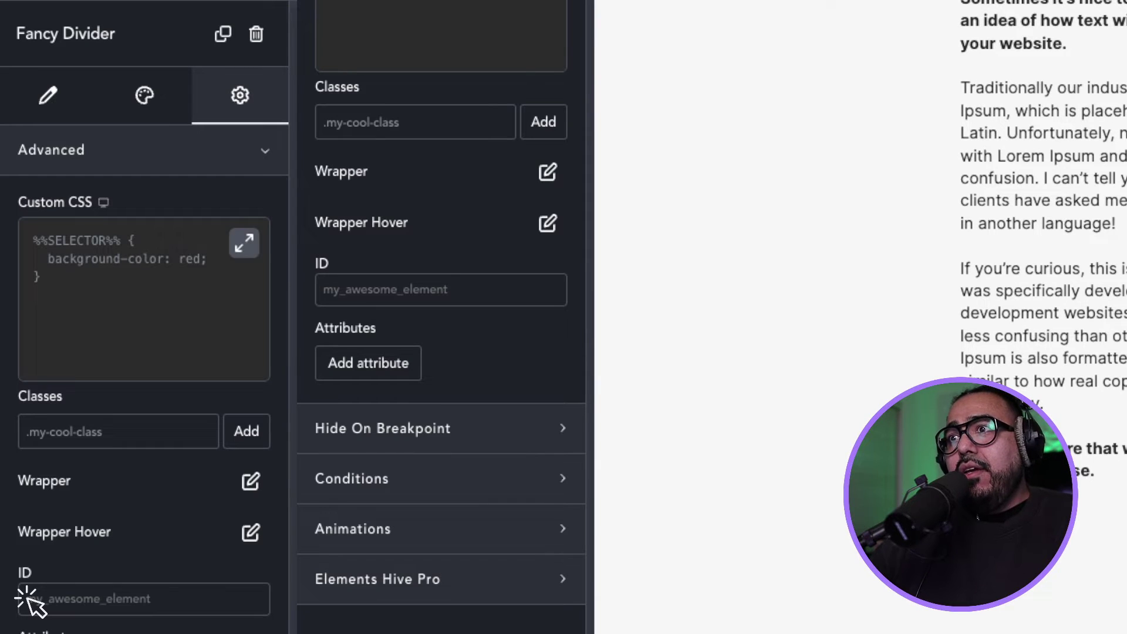
{"action": "left_click", "coordinate": [251, 481]}
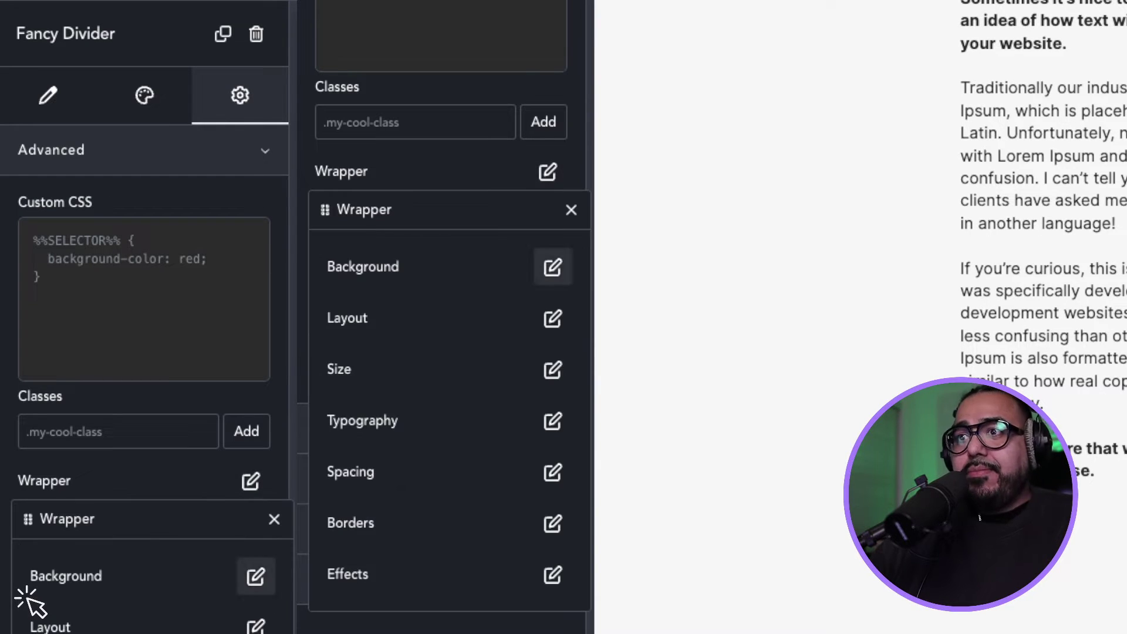
{"action": "left_click", "coordinate": [553, 369]}
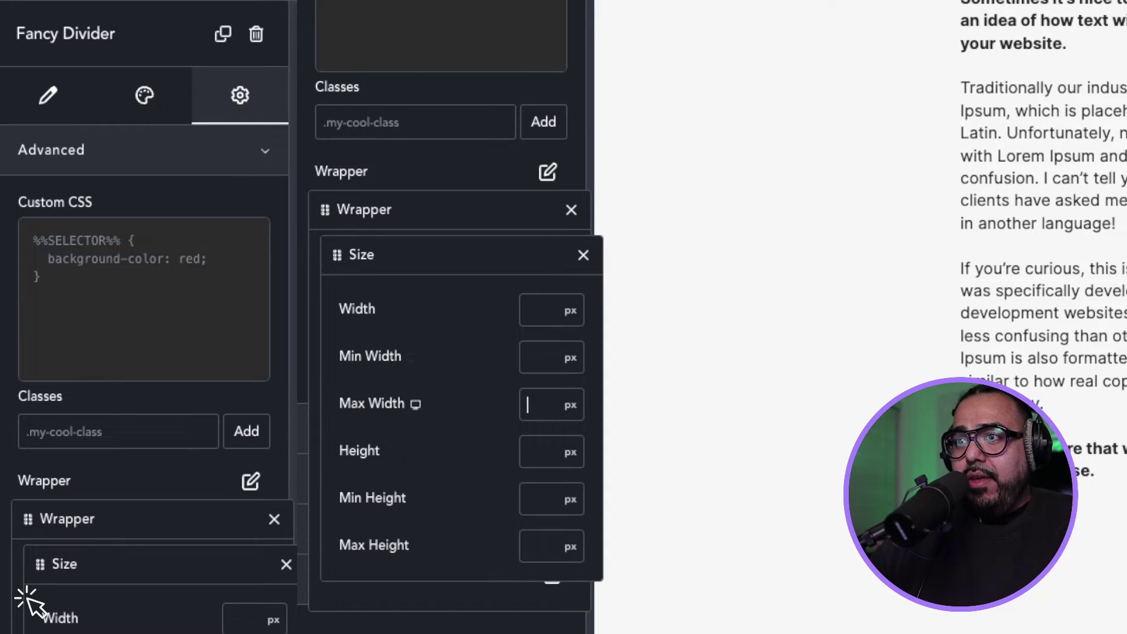
{"action": "type", "text": "100"}
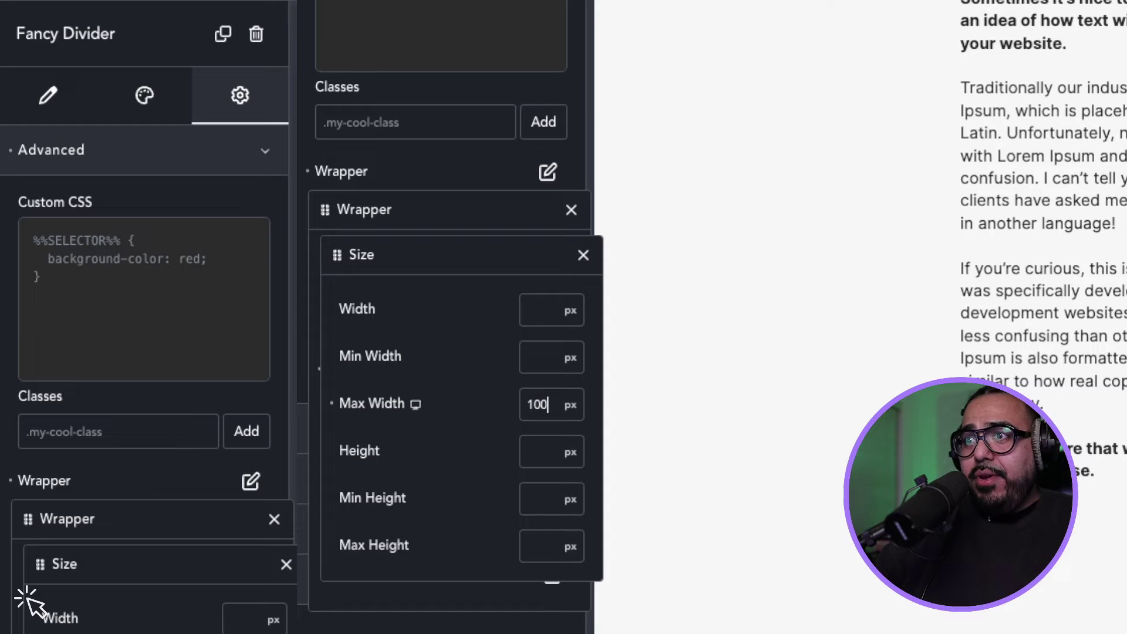
{"action": "left_click", "coordinate": [570, 405]}
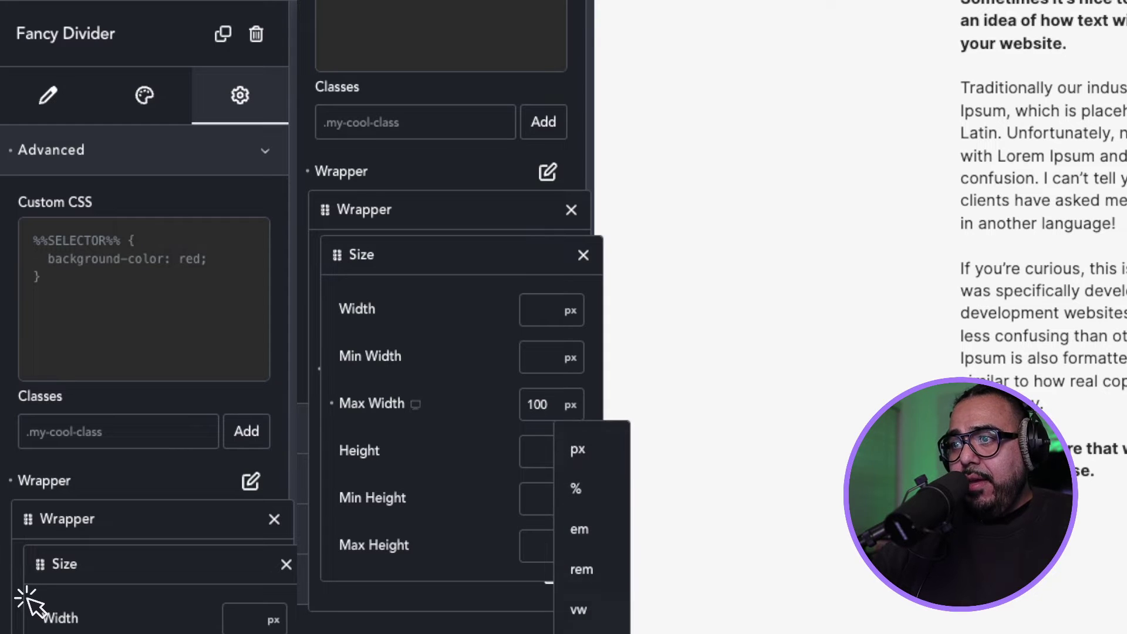
{"action": "left_click", "coordinate": [591, 609]}
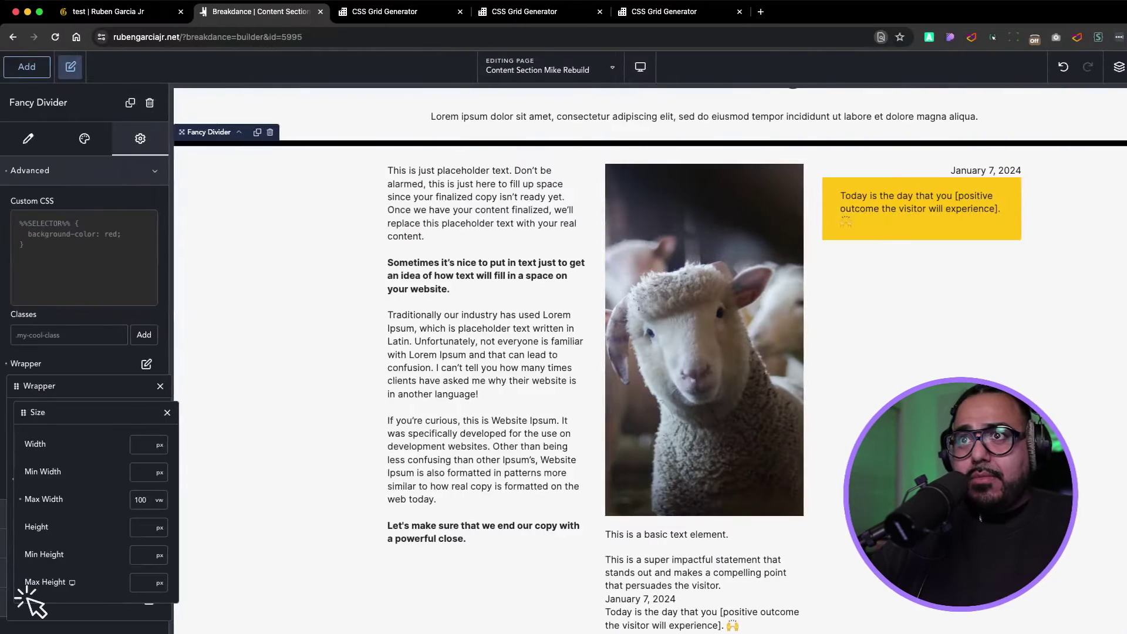
{"action": "left_click", "coordinate": [280, 331]}
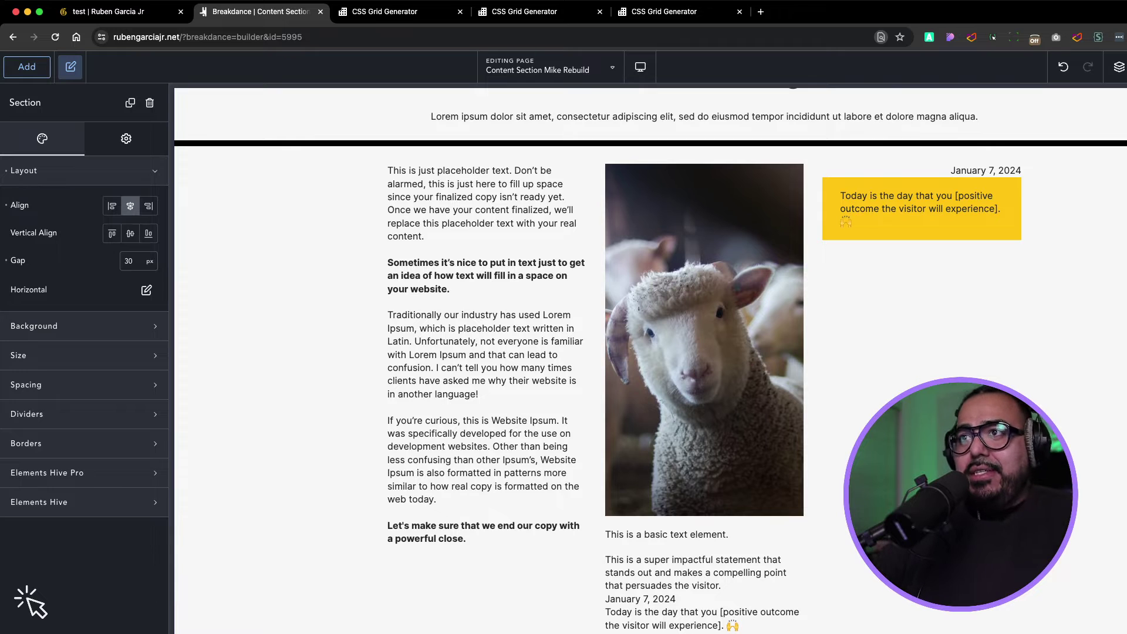
- Set the Fancy Divider's pattern size to 1 px and make its black color partly transparent
{"action": "left_click", "coordinate": [650, 143]}
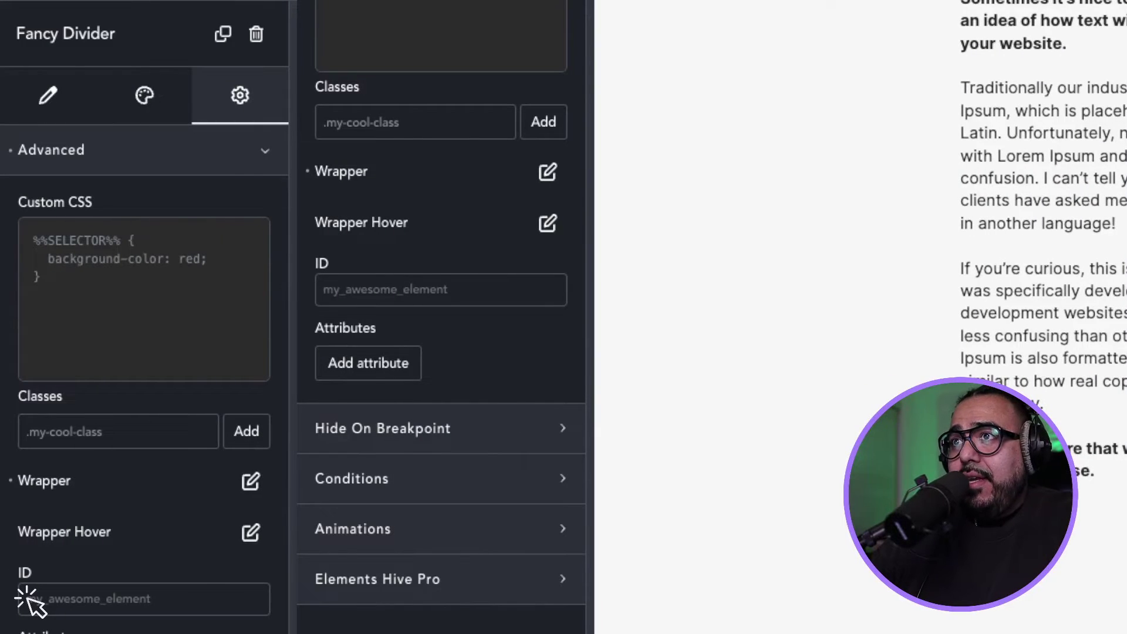
{"action": "left_click", "coordinate": [144, 95]}
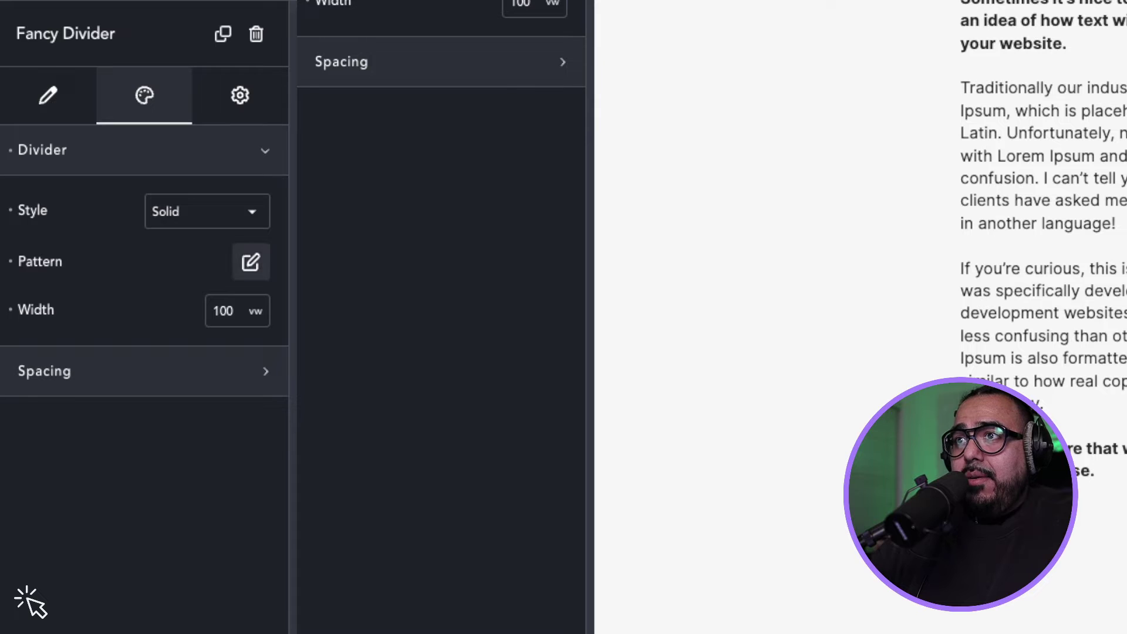
{"action": "left_click", "coordinate": [251, 261]}
{"action": "double_click", "coordinate": [224, 402]}
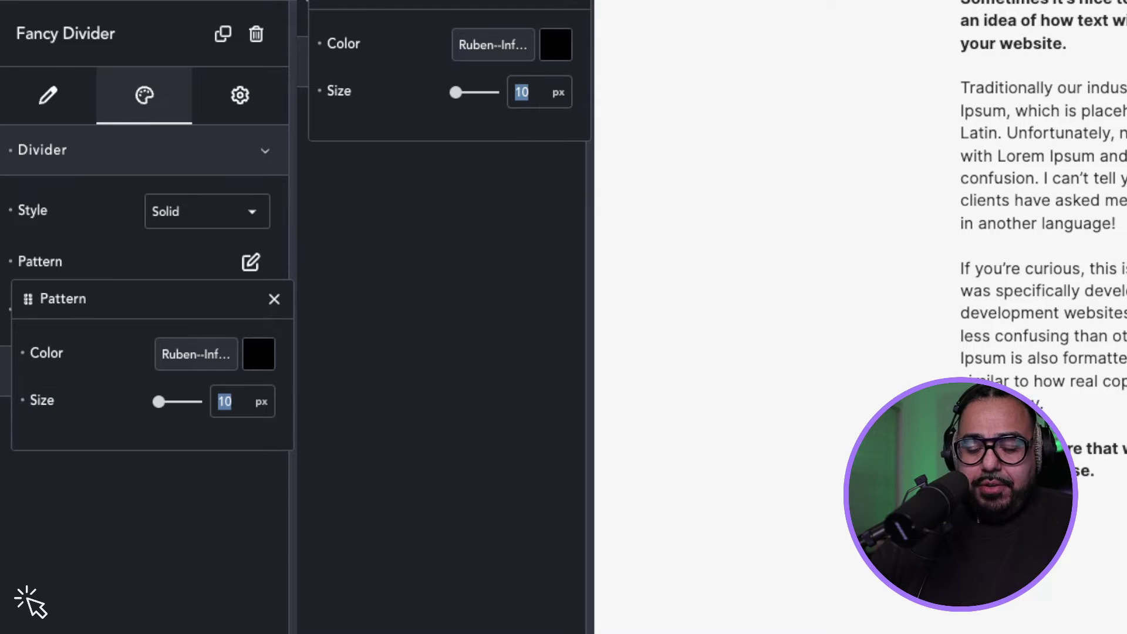
{"action": "type", "text": "1"}
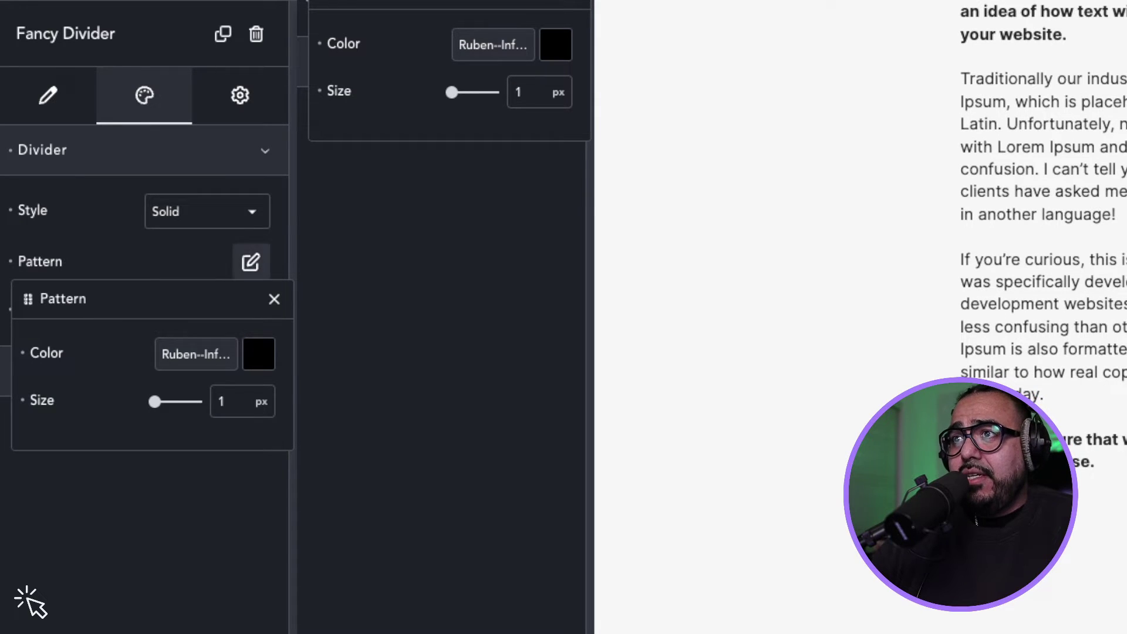
{"action": "left_click", "coordinate": [258, 354]}
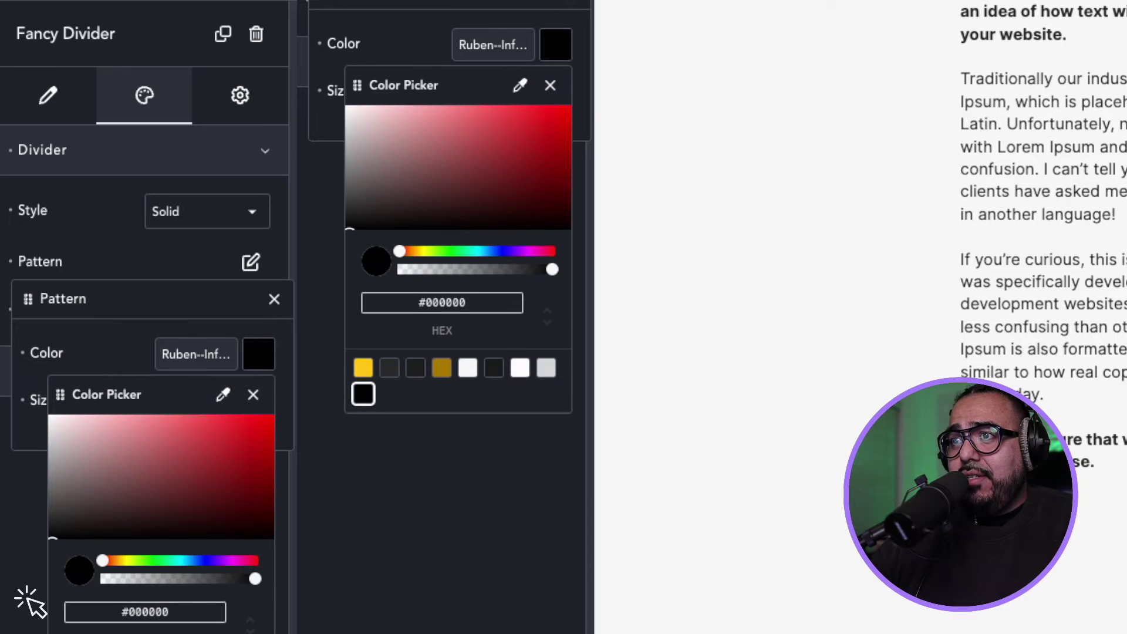
{"action": "left_click_drag", "start_coordinate": [254, 579], "coordinate": [161, 579]}
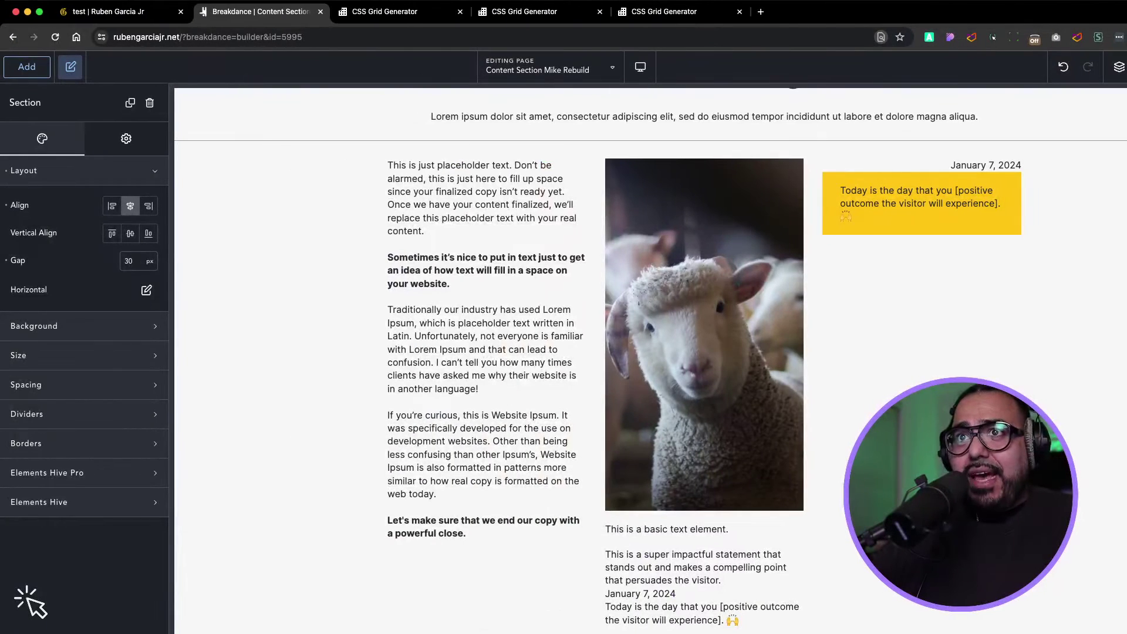
{"action": "scroll", "coordinate": [651, 360], "scroll_direction": "up", "scroll_amount": 4}
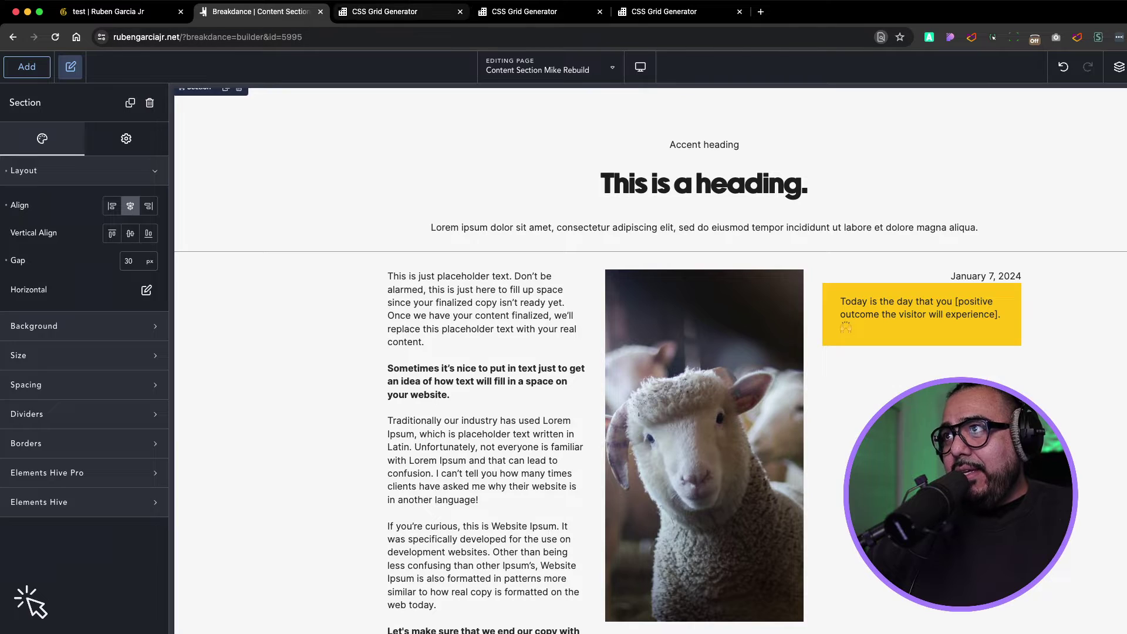
- Switch to CSS Grid Generator, reset the 12-column grid and draw an area across its first seven columns
{"action": "left_click", "coordinate": [396, 12]}
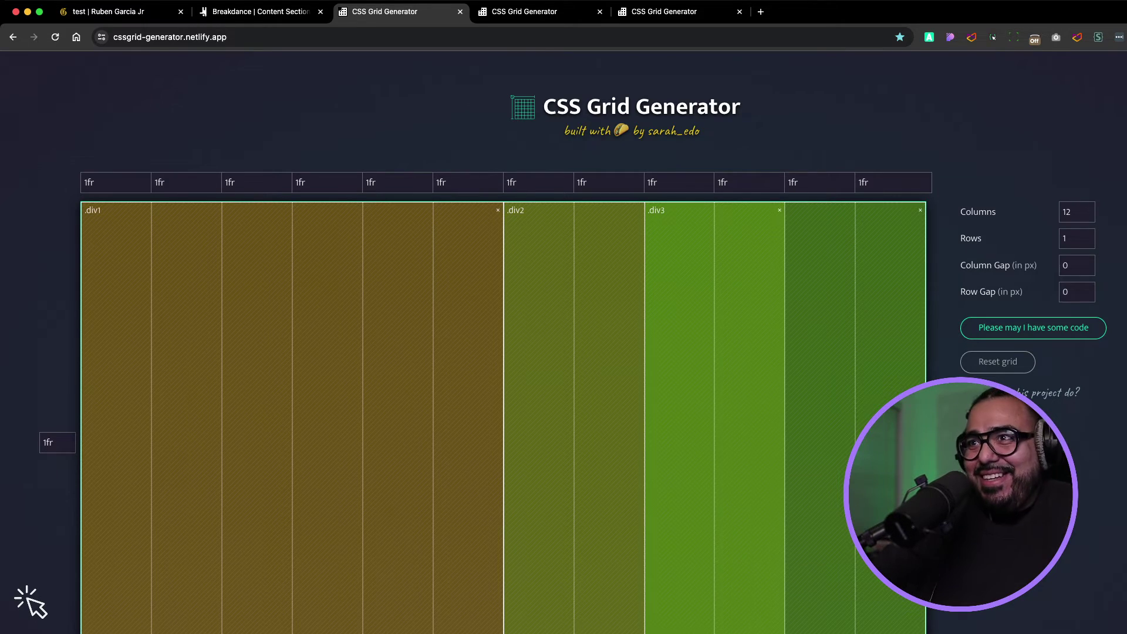
{"action": "left_click", "coordinate": [1024, 361]}
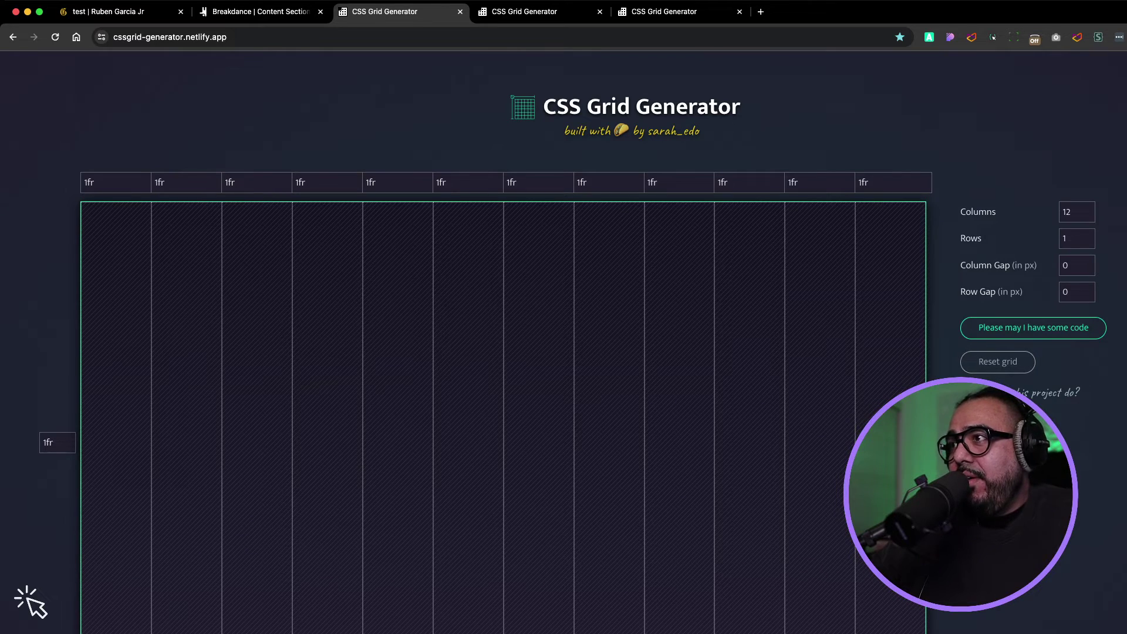
{"action": "left_click_drag", "start_coordinate": [115, 417], "coordinate": [538, 417]}
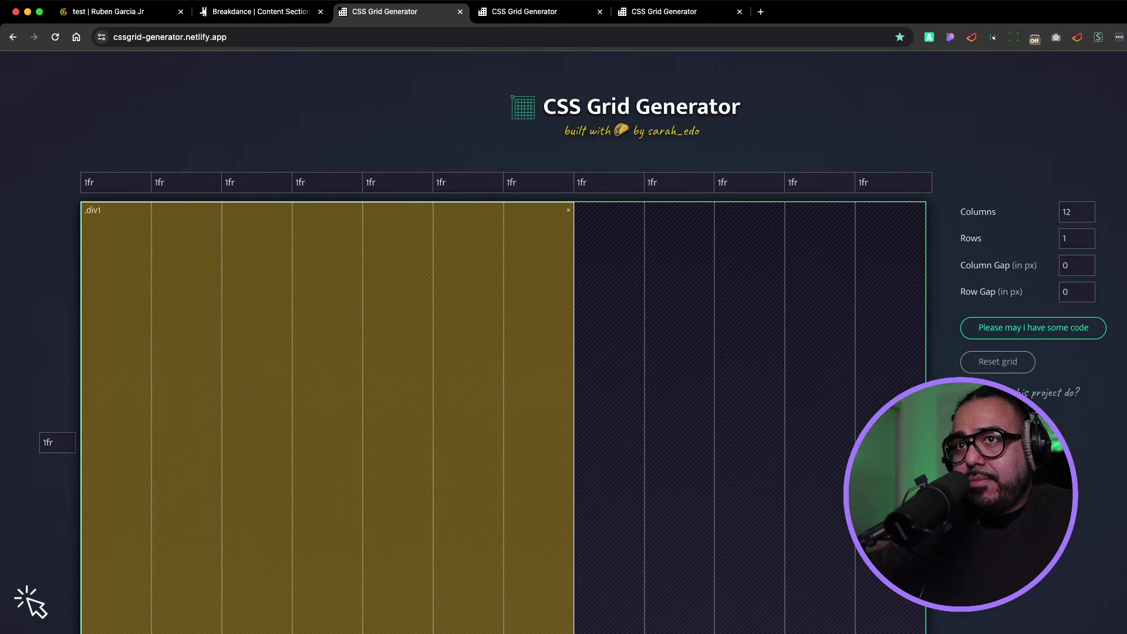
{"action": "left_click", "coordinate": [116, 417]}
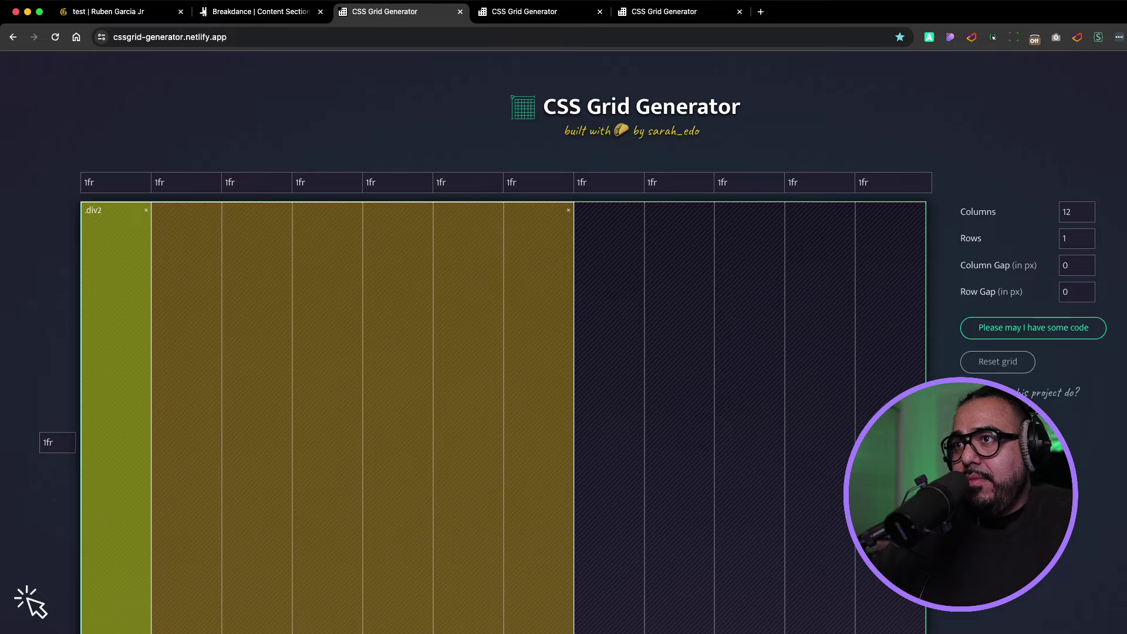
- Try a five-column grid, and restore the column count to 12
{"action": "left_click", "coordinate": [1074, 212]}
{"action": "key", "text": "BackSpace"}
{"action": "key", "text": "BackSpace"}
{"action": "type", "text": "5"}
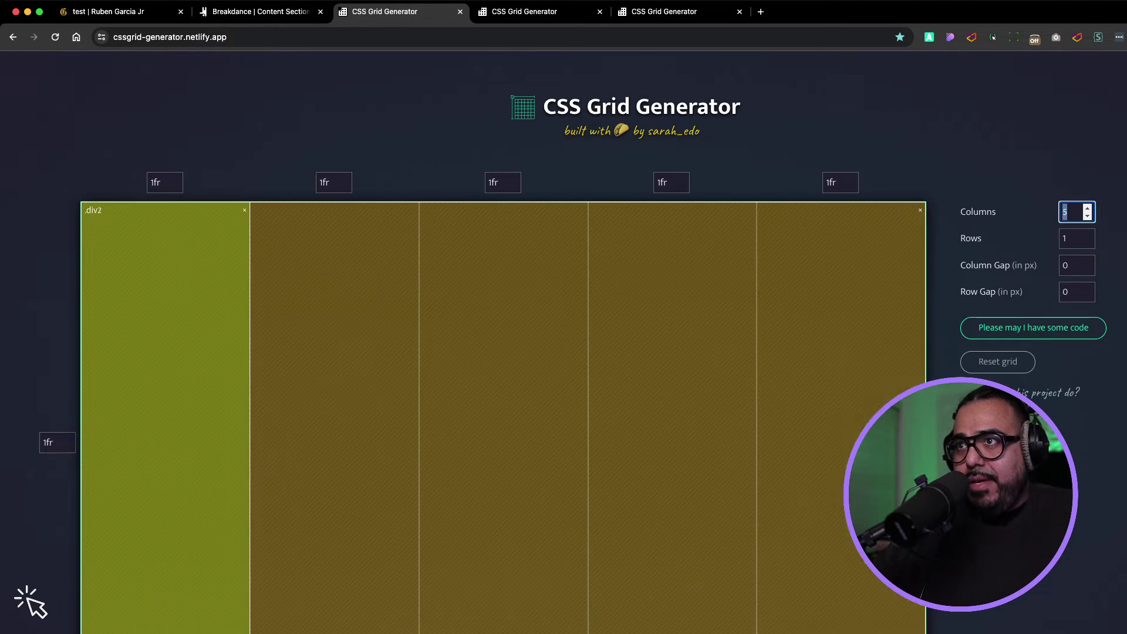
{"action": "type", "text": "12"}
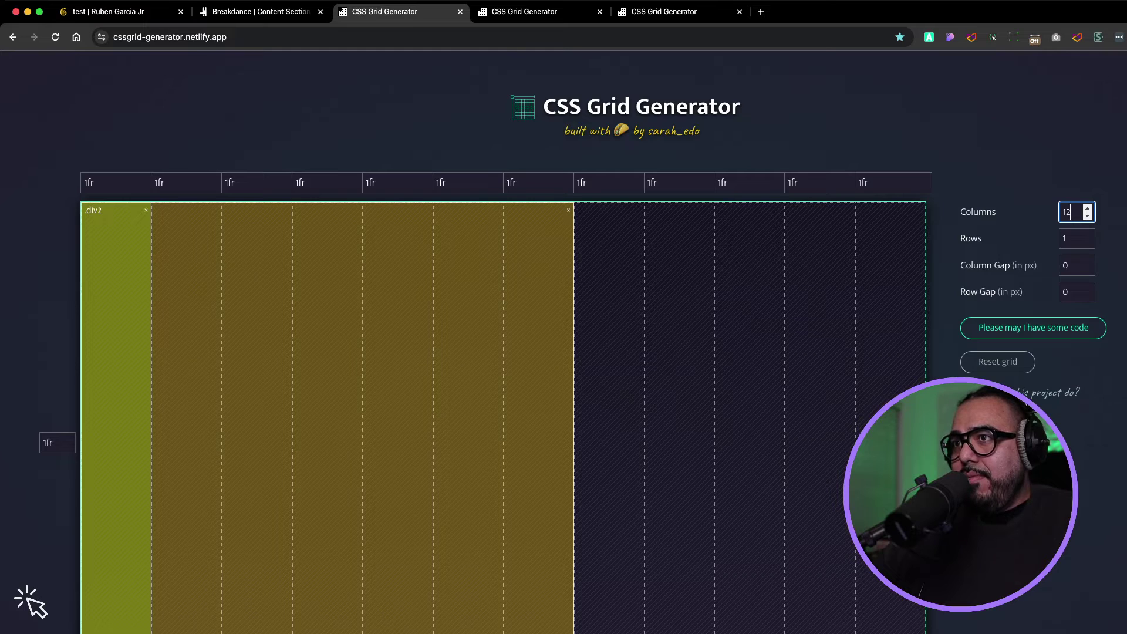
- Remove the stray single-column area and draw two overlapping areas across columns 8–11 and 10–12
{"action": "left_click", "coordinate": [145, 209]}
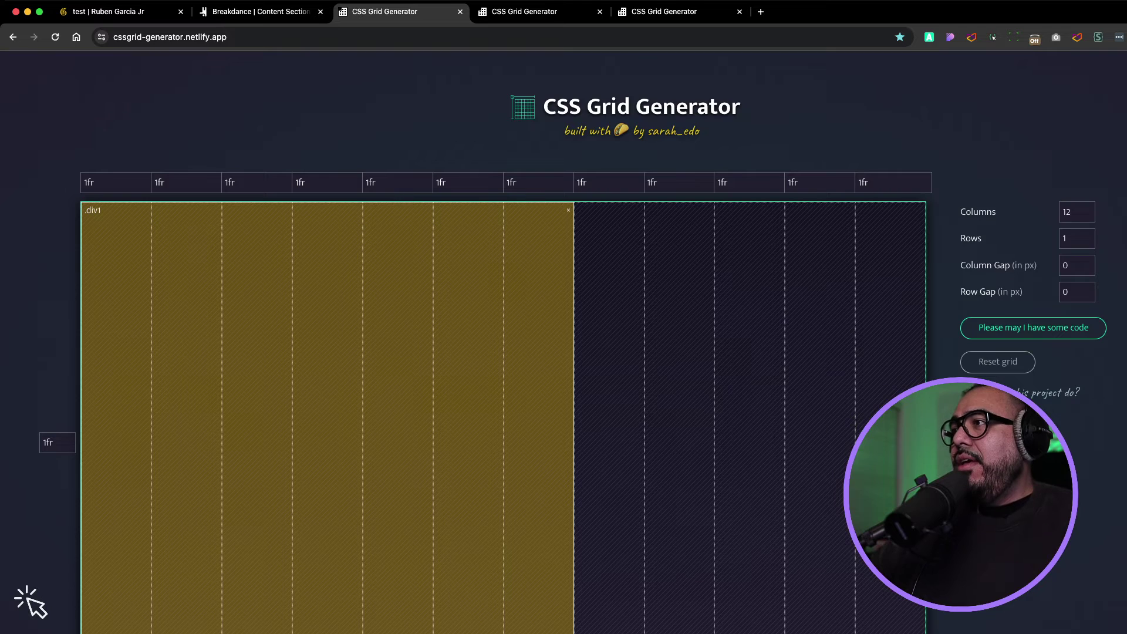
{"action": "left_click_drag", "start_coordinate": [608, 417], "coordinate": [820, 418]}
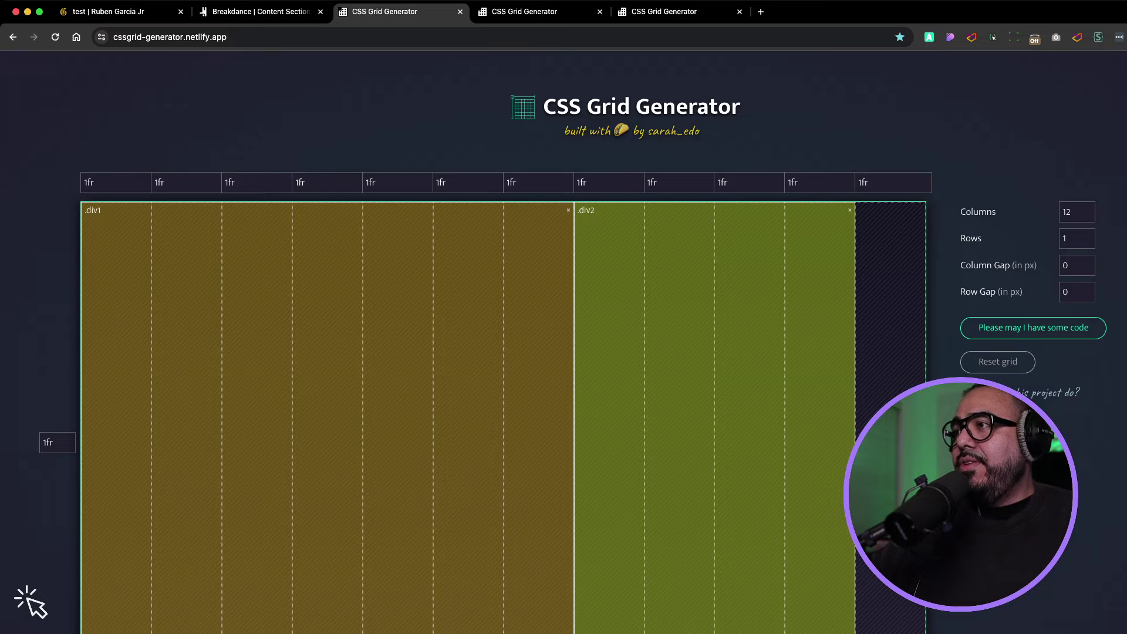
{"action": "left_click_drag", "start_coordinate": [750, 418], "coordinate": [891, 418]}
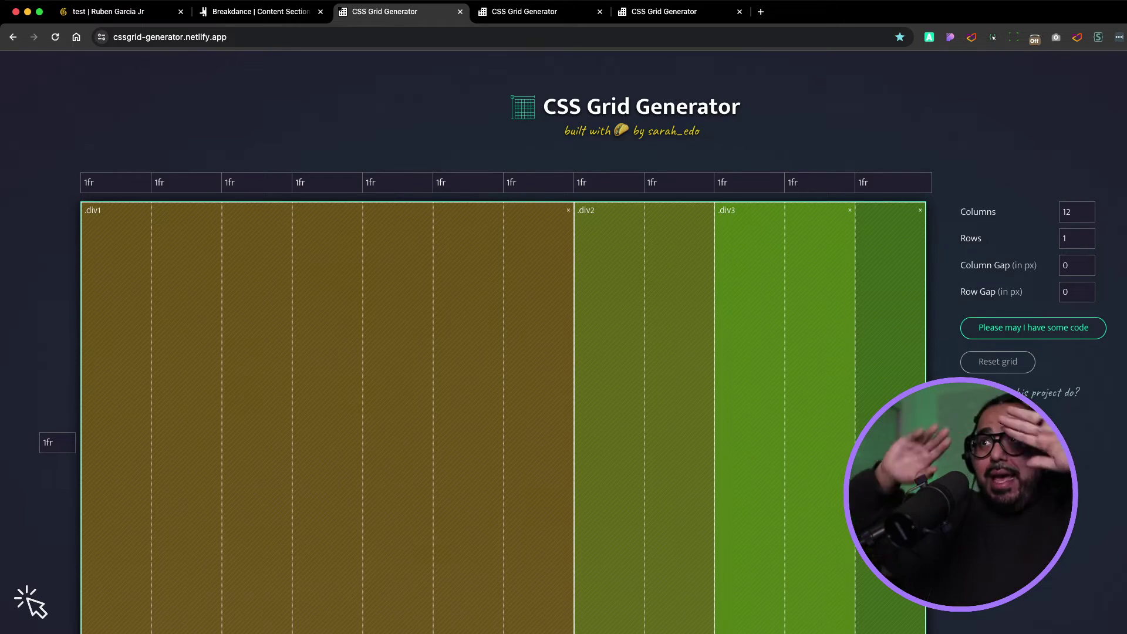
- After checking the callout overlap on the reference page, reset the grid, draw areas across columns 1–6, 7–10 and 9–12, and generate its code
{"action": "left_click", "coordinate": [118, 12]}
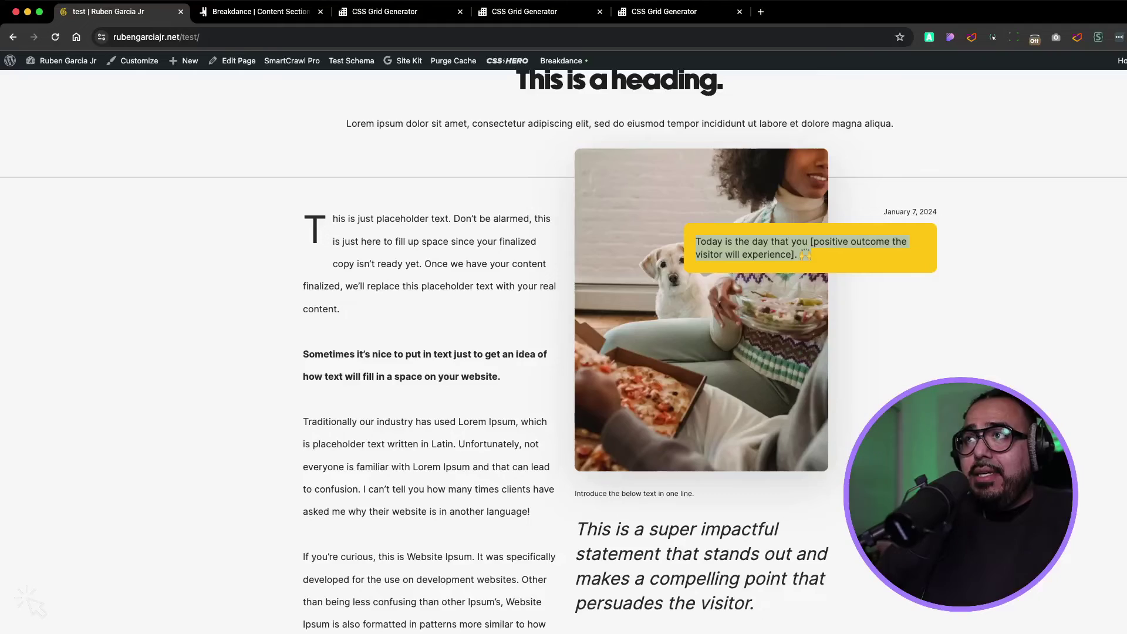
{"action": "left_click", "coordinate": [786, 247]}
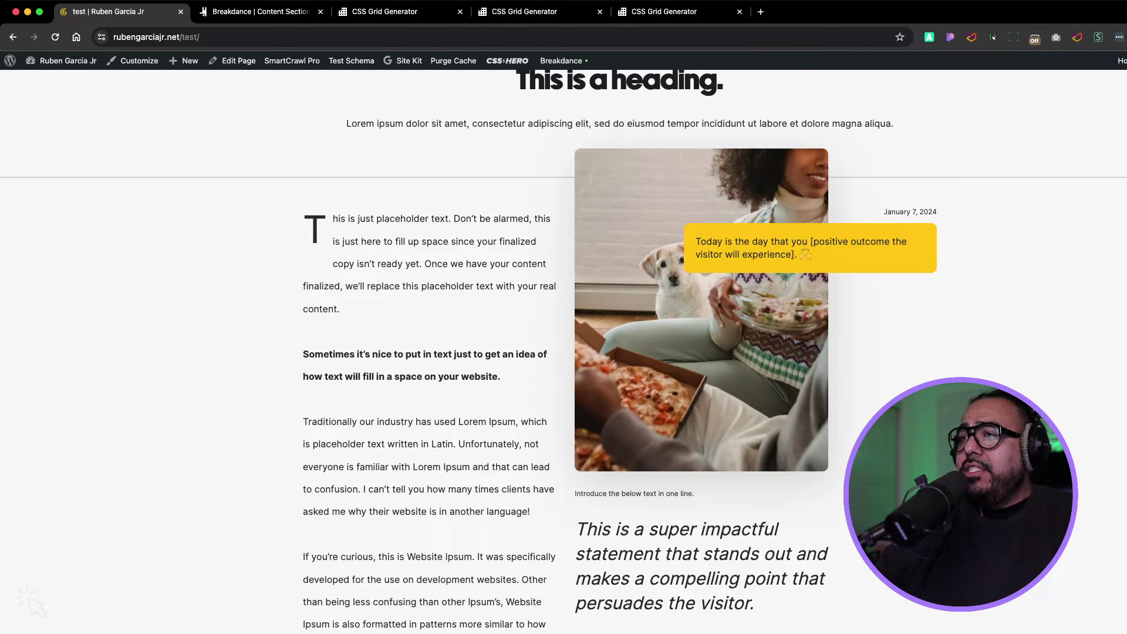
{"action": "key", "text": "super+2"}
{"action": "key", "text": "super+3"}
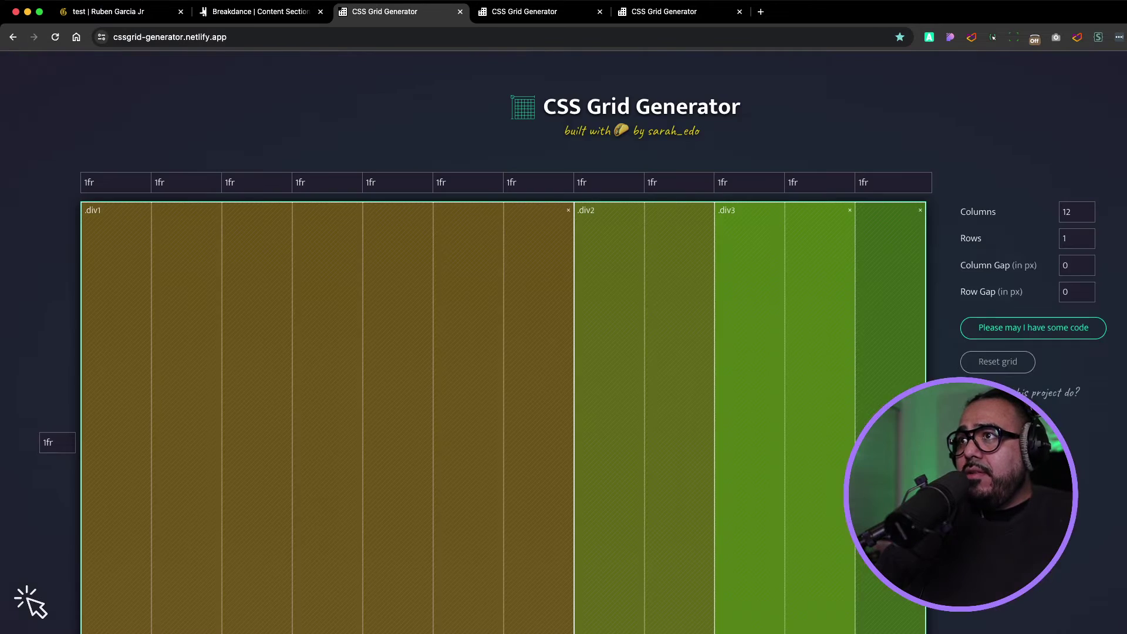
{"action": "left_click", "coordinate": [996, 362]}
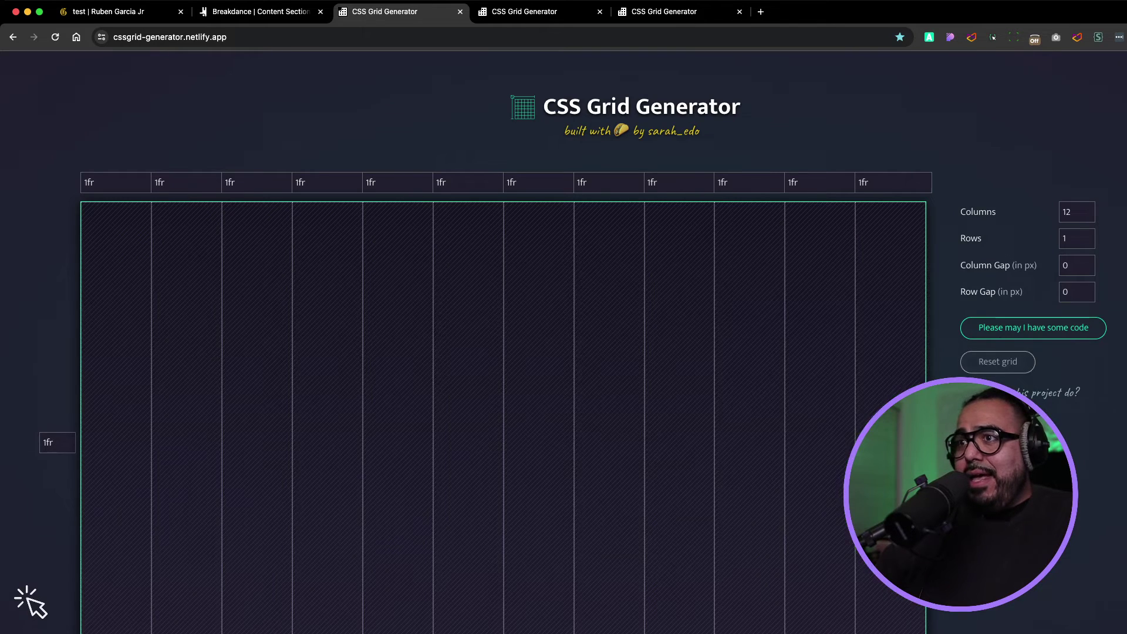
{"action": "left_click_drag", "start_coordinate": [116, 417], "coordinate": [467, 417]}
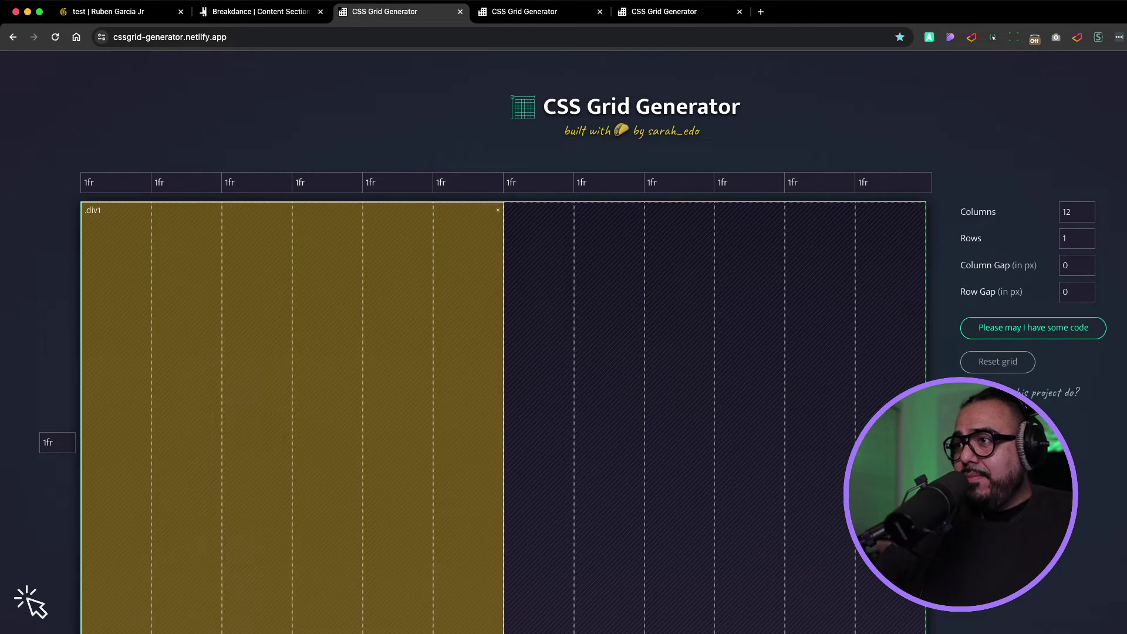
{"action": "left_click_drag", "start_coordinate": [539, 417], "coordinate": [750, 417]}
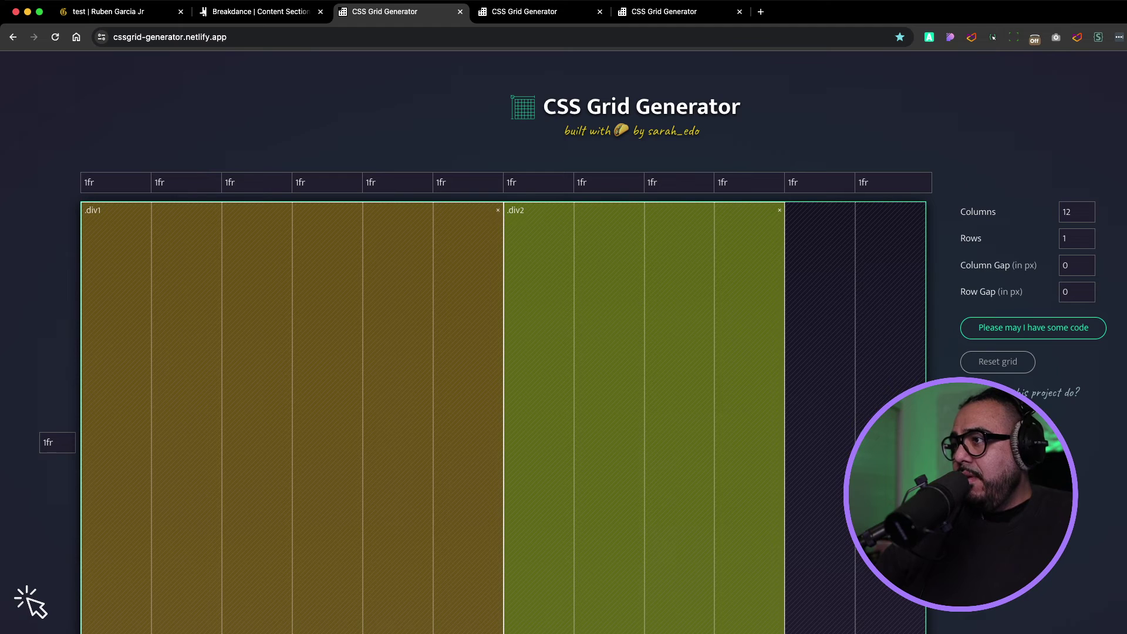
{"action": "left_click_drag", "start_coordinate": [679, 411], "coordinate": [891, 411]}
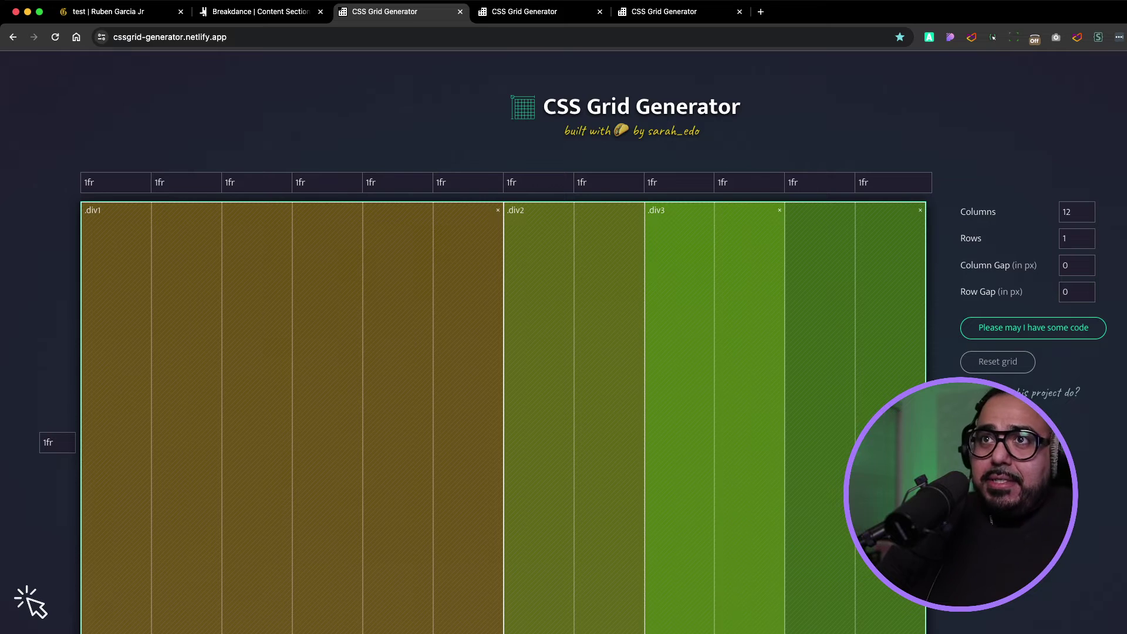
{"action": "left_click", "coordinate": [1033, 328]}
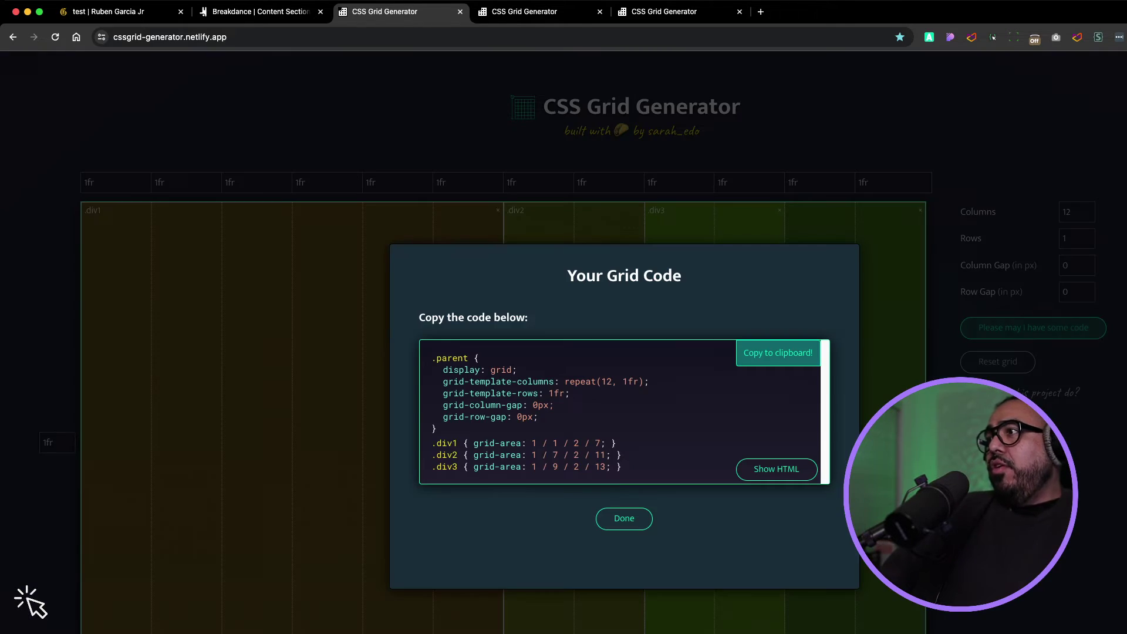
- Copy the .div1, .div2 and .div3 grid-area rules from the generated code and switch to the Breakdance builder
{"action": "left_click_drag", "start_coordinate": [621, 466], "coordinate": [432, 443]}
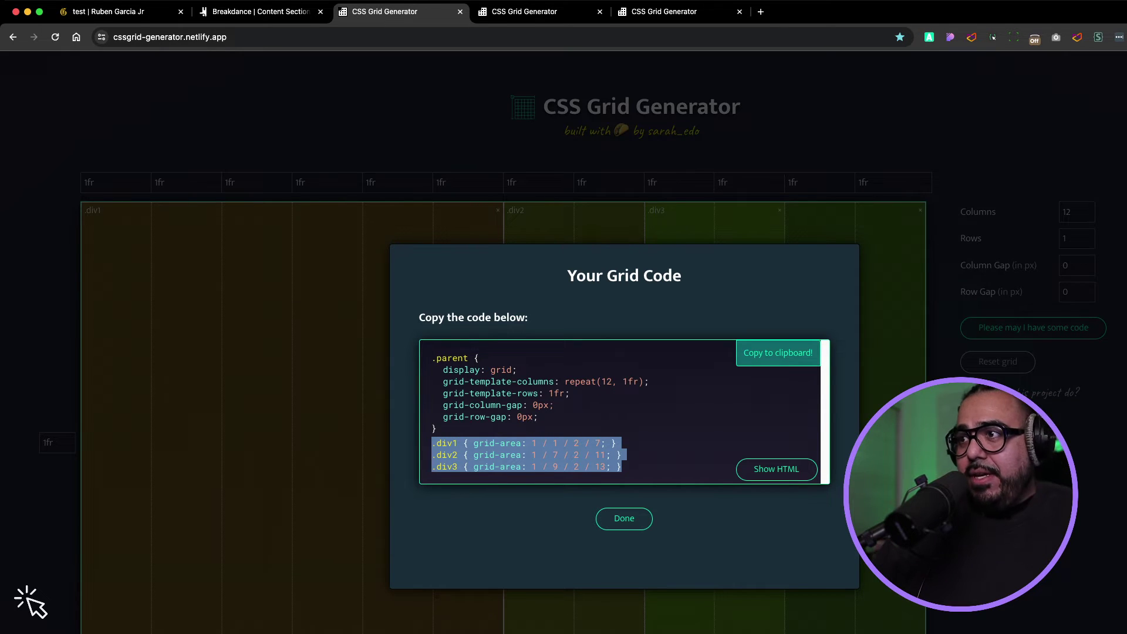
{"action": "left_click_drag", "start_coordinate": [622, 466], "coordinate": [431, 443]}
{"action": "key", "text": "ctrl+c"}
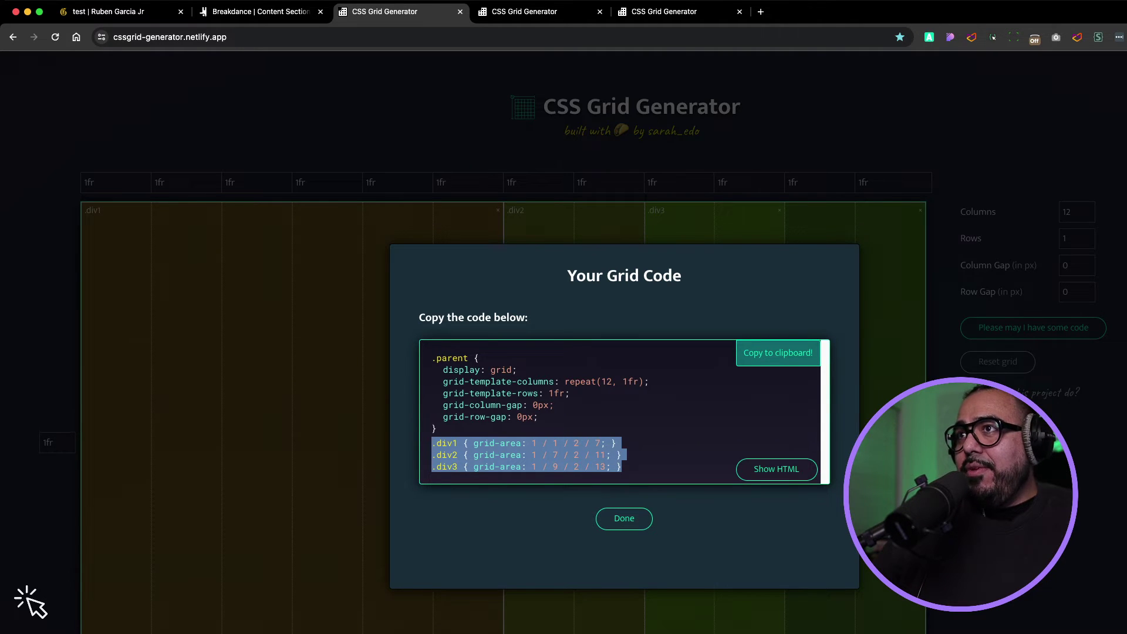
{"action": "left_click", "coordinate": [261, 12]}
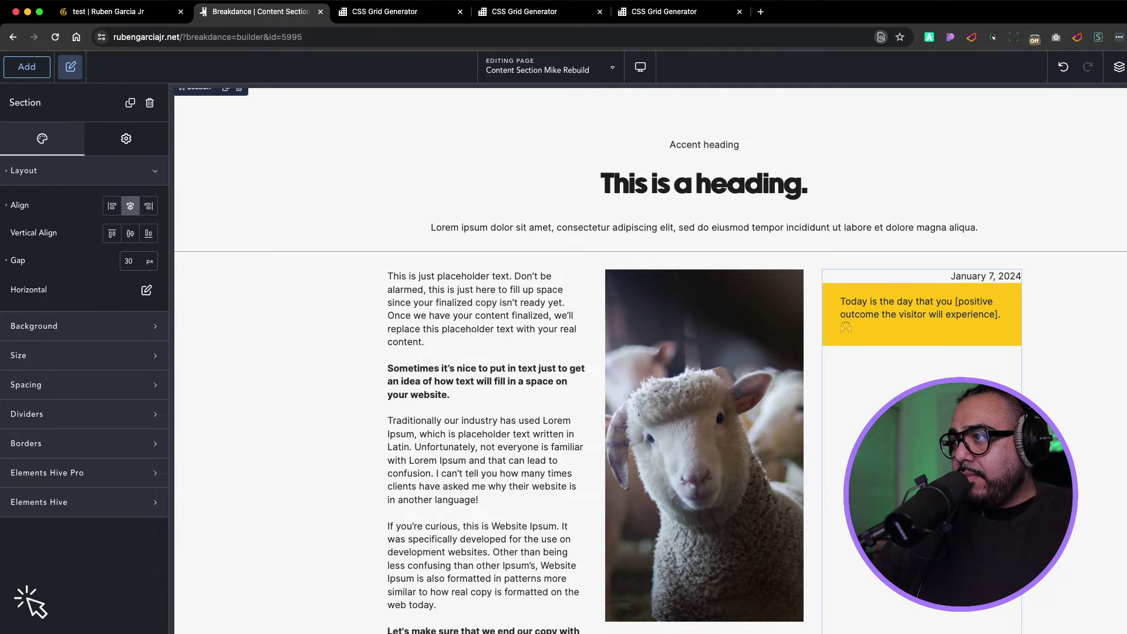
- Open the section's custom CSS in the expanded editor and replace its contents with the copied grid-area rules
{"action": "left_click", "coordinate": [813, 364]}
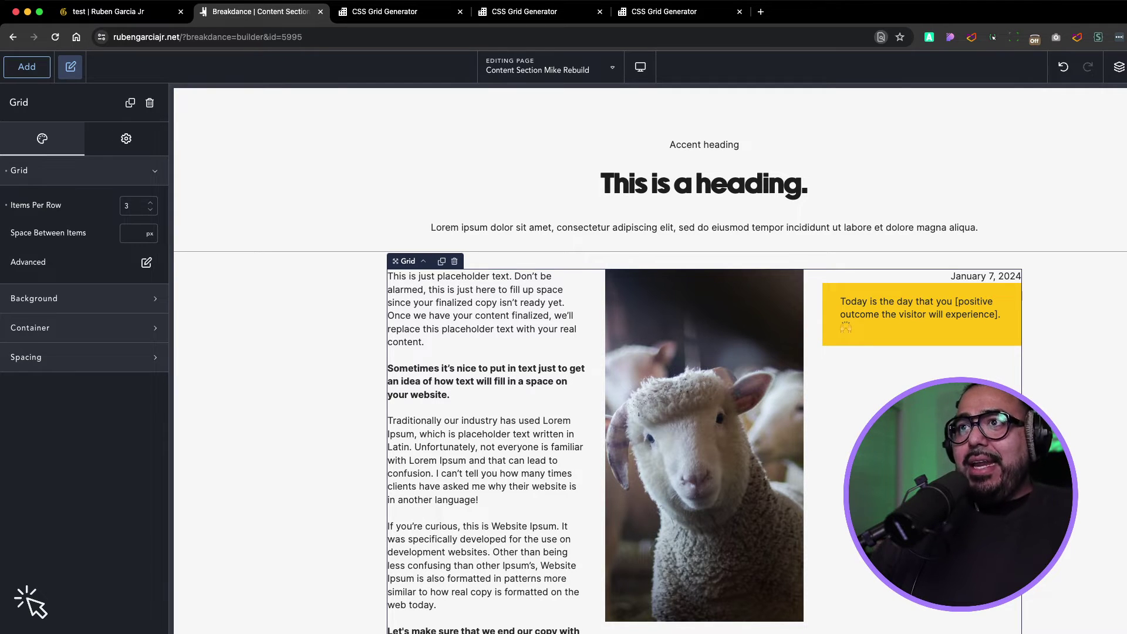
{"action": "left_click", "coordinate": [125, 139]}
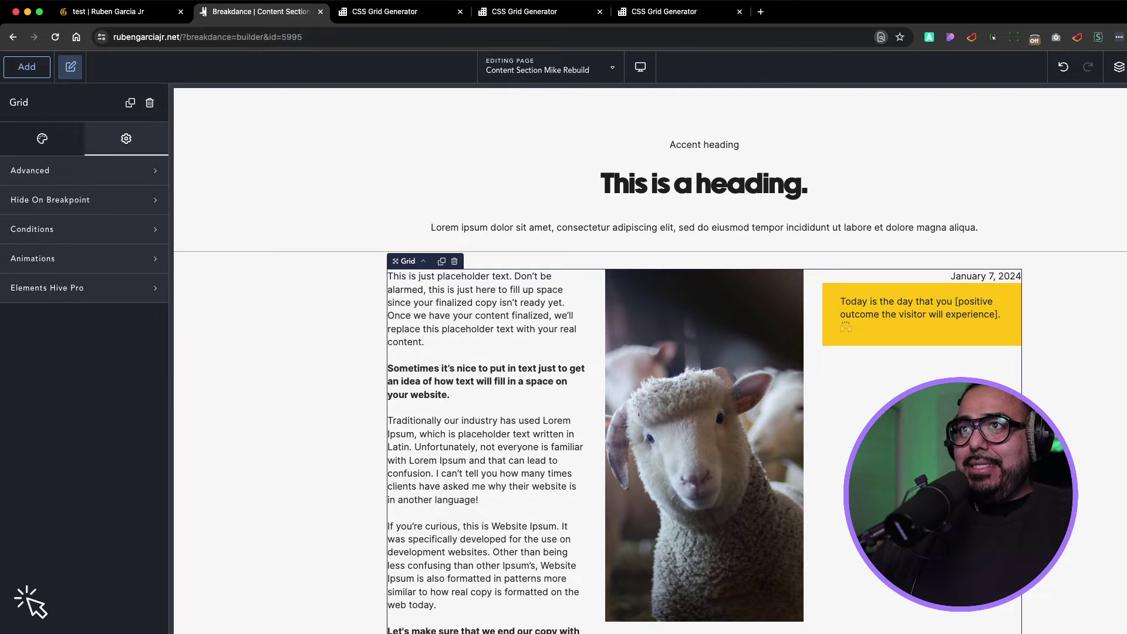
{"action": "left_click", "coordinate": [83, 170]}
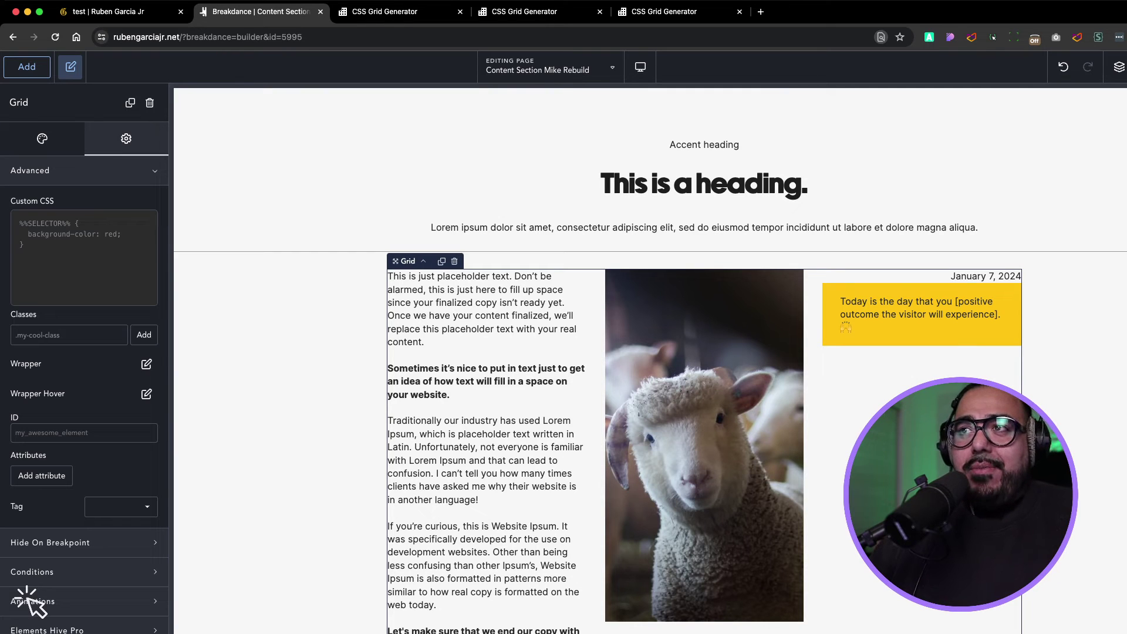
{"action": "left_click", "coordinate": [84, 170]}
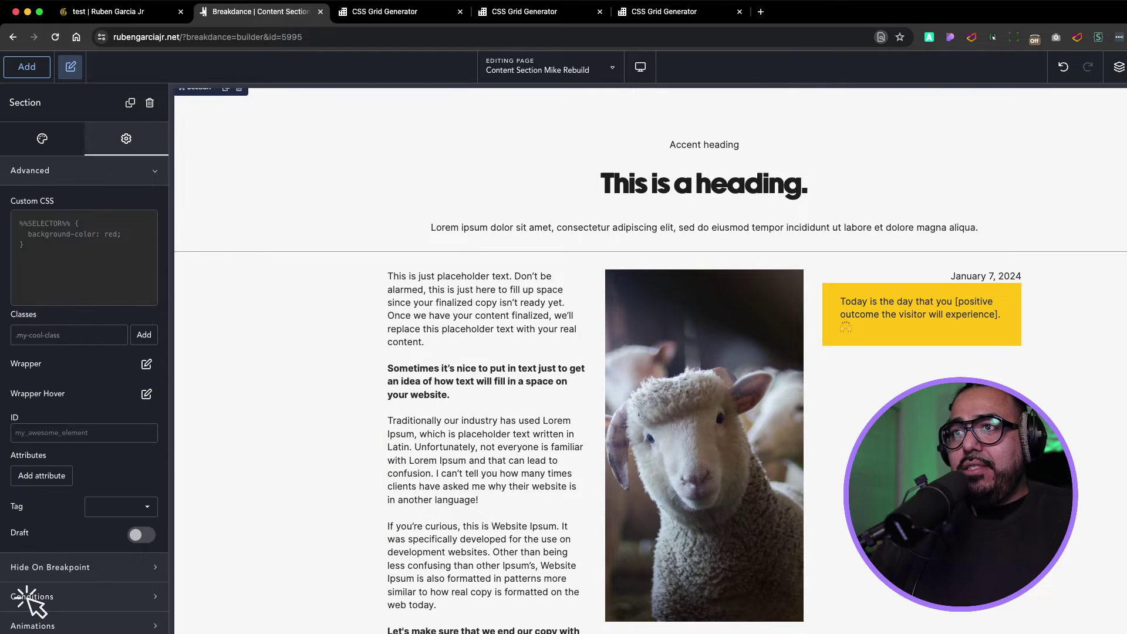
{"action": "left_click", "coordinate": [142, 225]}
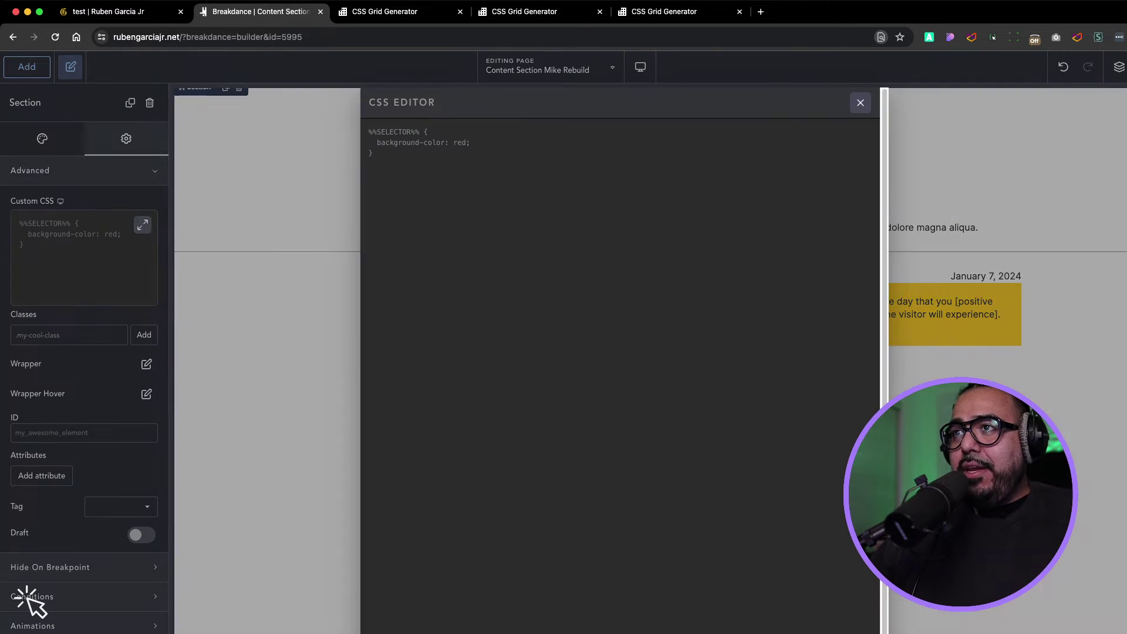
{"action": "left_click", "coordinate": [377, 143]}
{"action": "key", "text": "ctrl+a"}
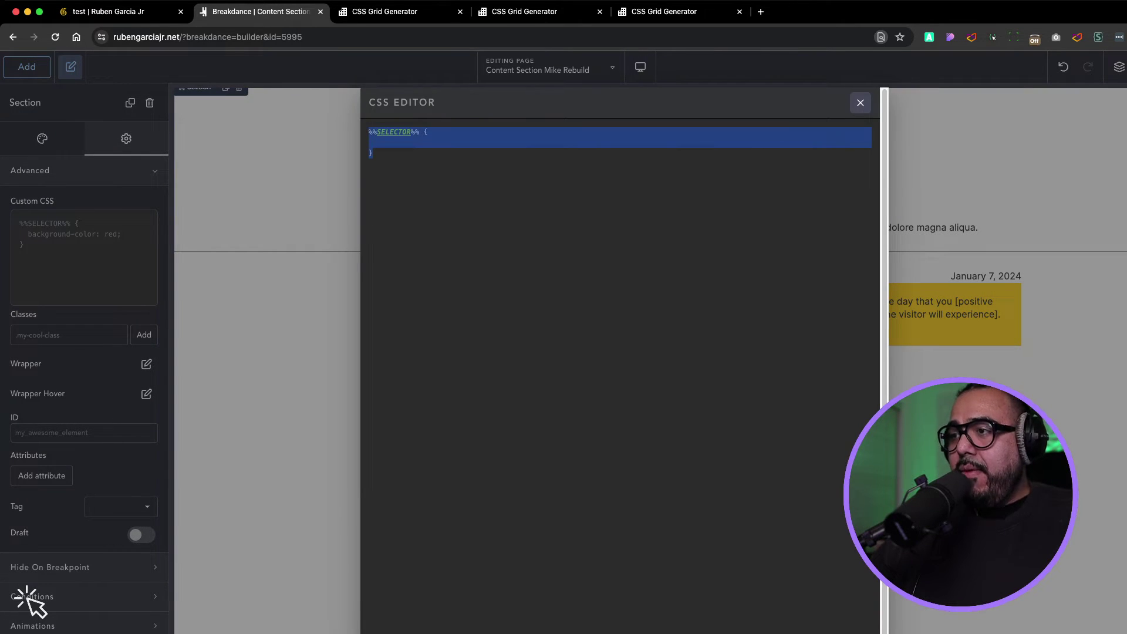
{"action": "key", "text": "ctrl+v"}
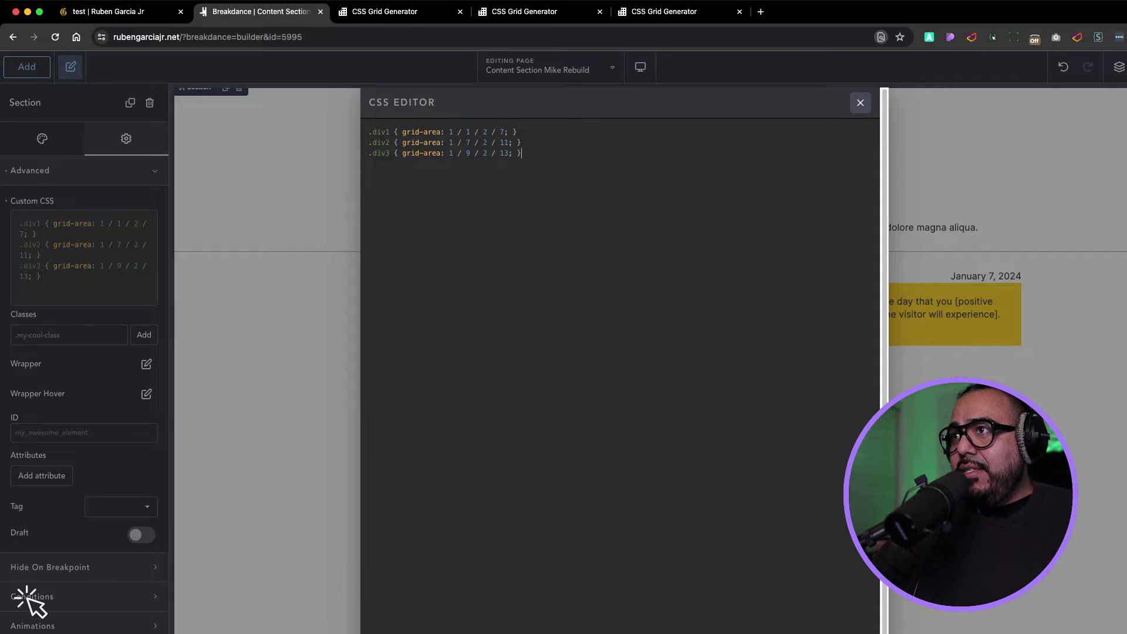
- Rename the selectors of the three grid-area rules to .mike1, .mike2 and .mike3, and close the CSS editor
{"action": "left_click_drag", "start_coordinate": [393, 132], "coordinate": [381, 132]}
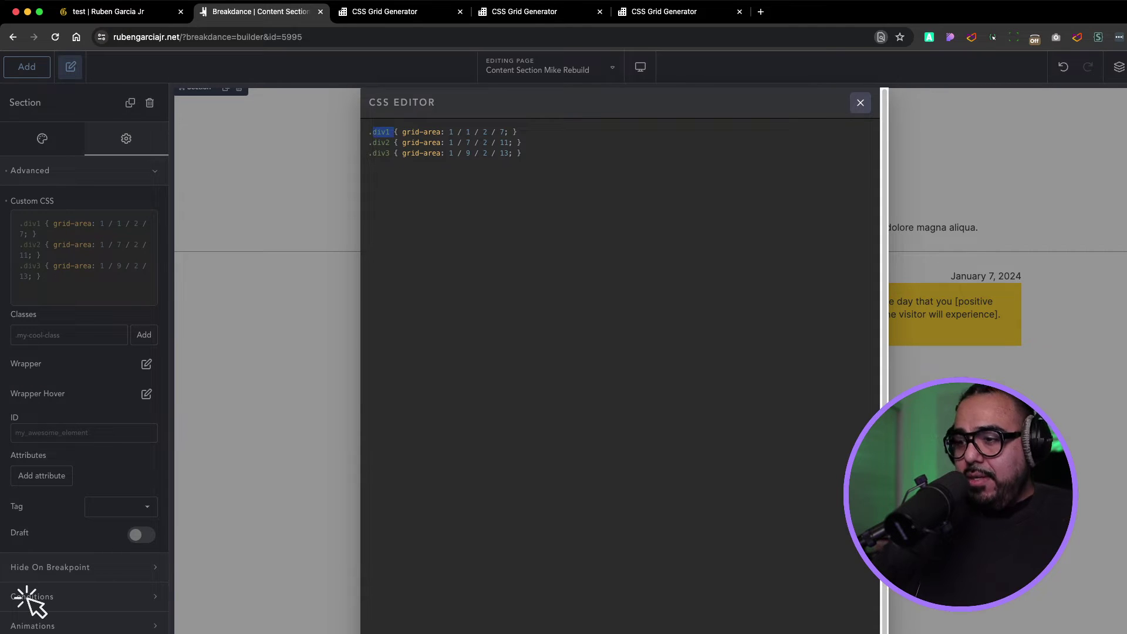
{"action": "type", "text": "mike"}
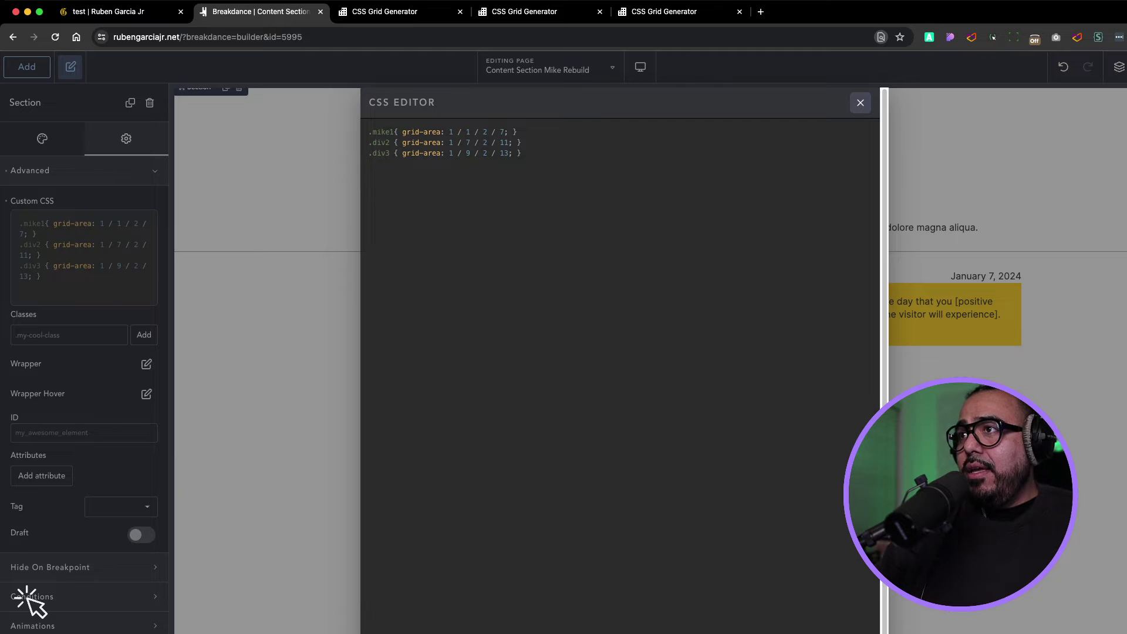
{"action": "key", "text": "BackSpace"}
{"action": "key", "text": "BackSpace"}
{"action": "key", "text": "BackSpace"}
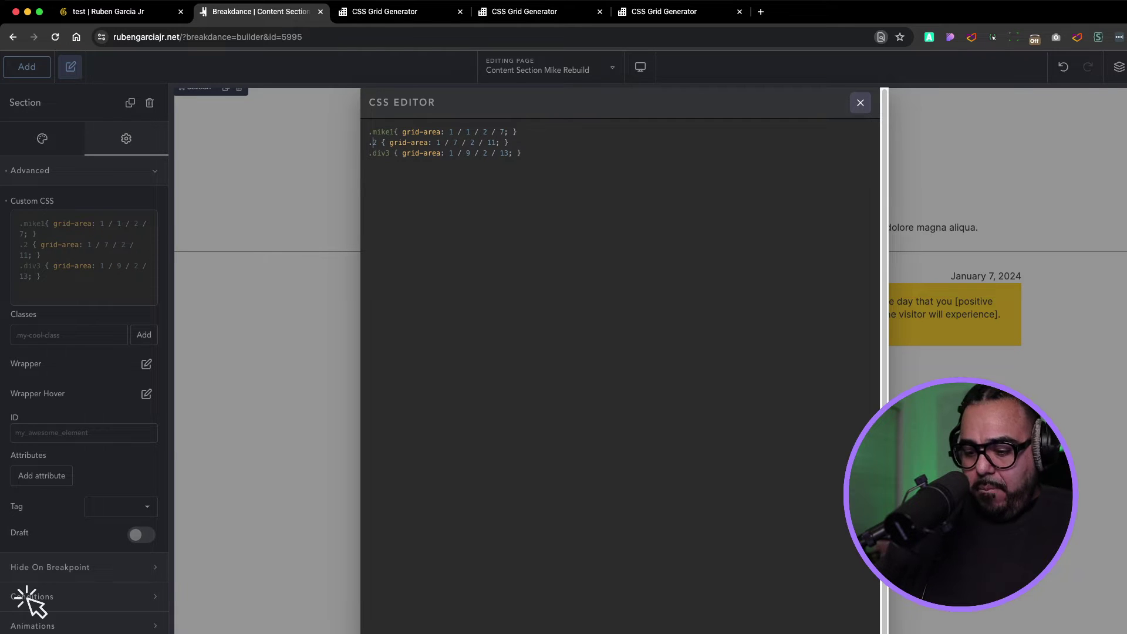
{"action": "type", "text": "mike2"}
{"action": "key", "text": "BackSpace"}
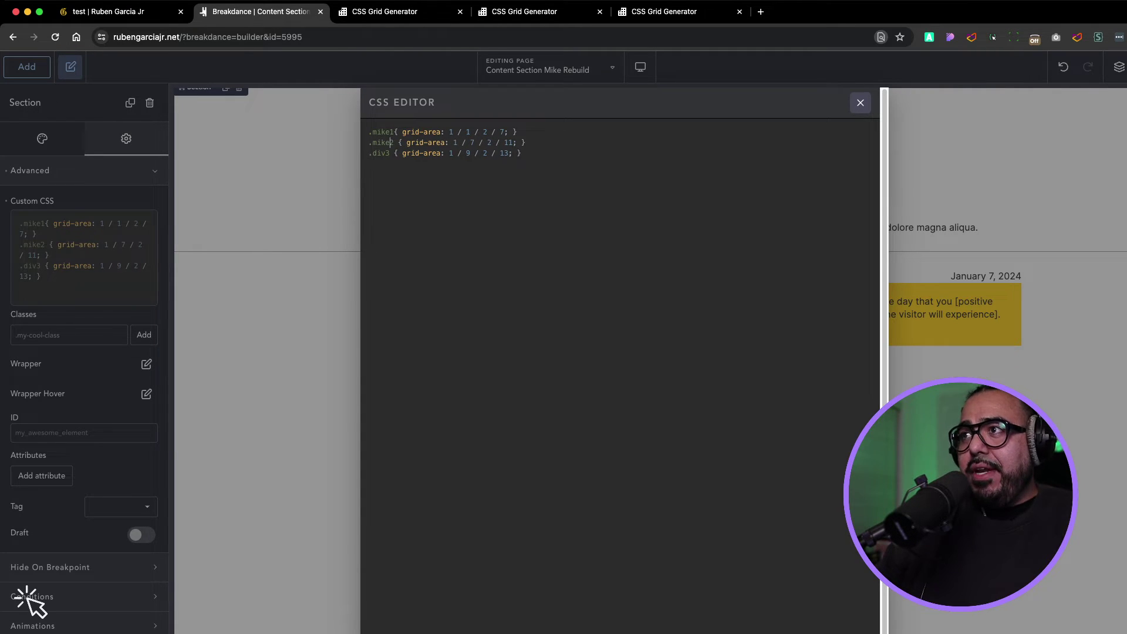
{"action": "key", "text": "BackSpace"}
{"action": "key", "text": "BackSpace"}
{"action": "key", "text": "BackSpace"}
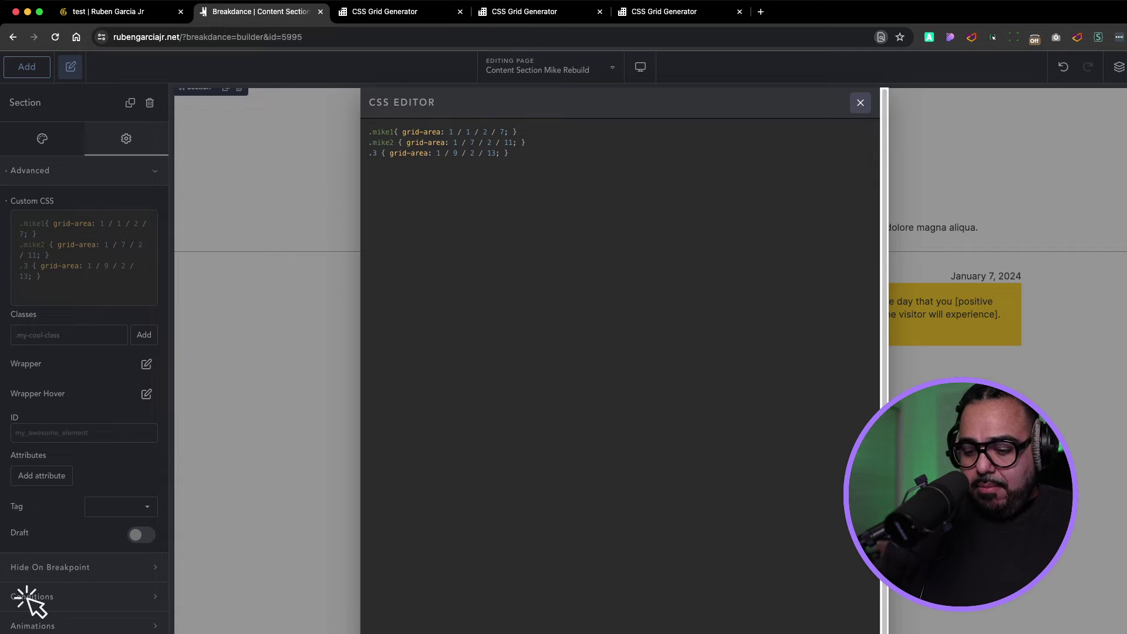
{"action": "type", "text": "mike1"}
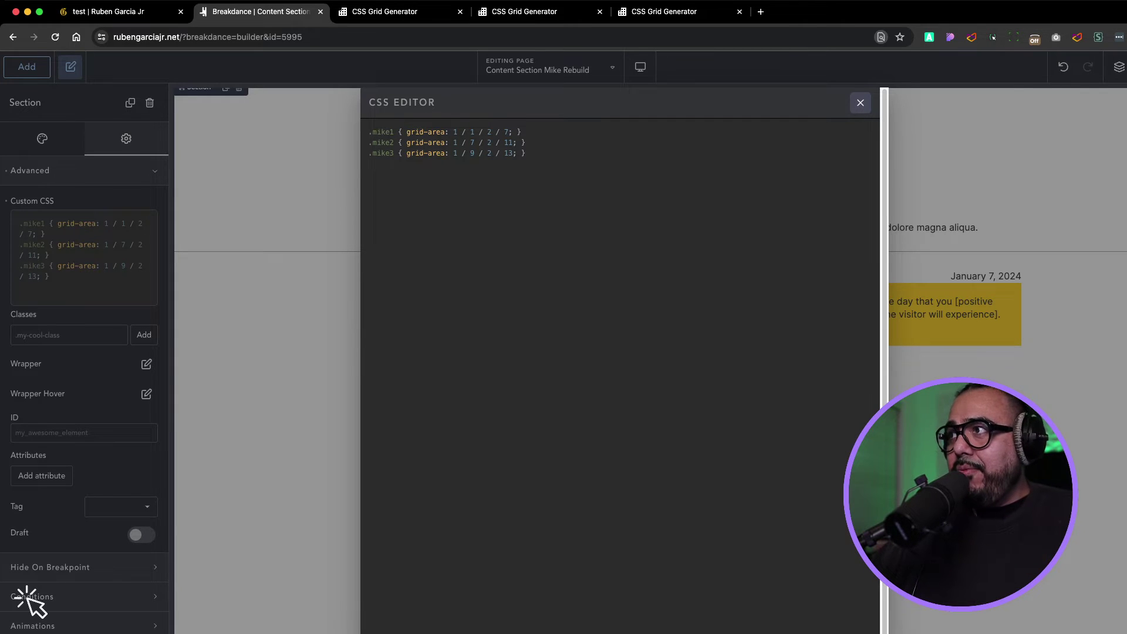
{"action": "key", "text": "Escape"}
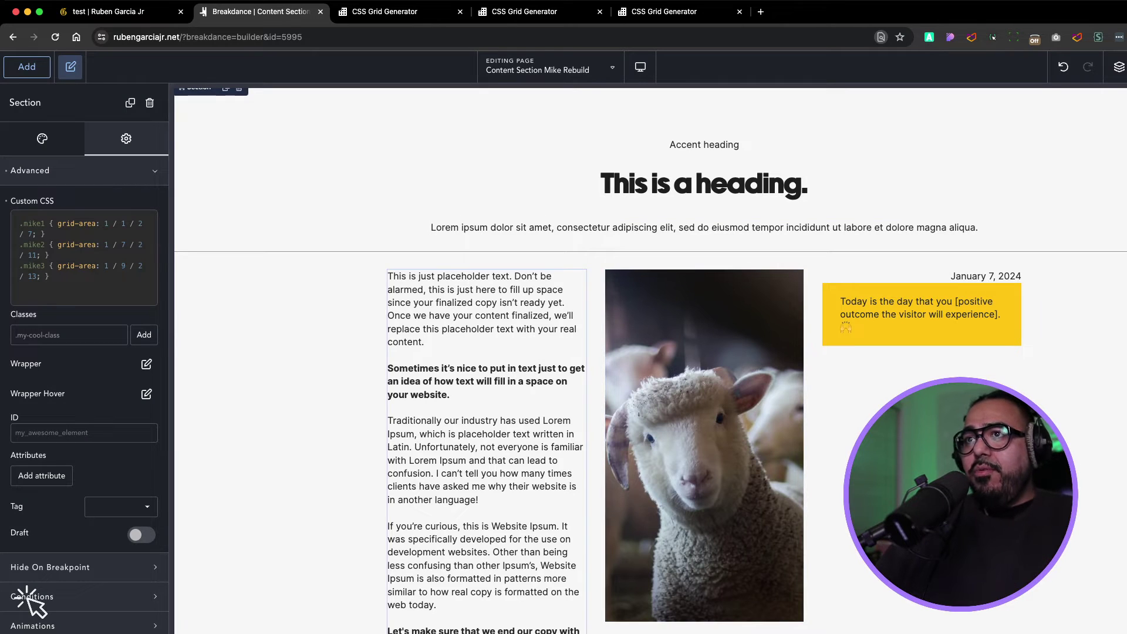
- Move the three grid-area rules from the section's custom CSS to the grid's custom CSS
{"action": "key", "text": "super+a"}
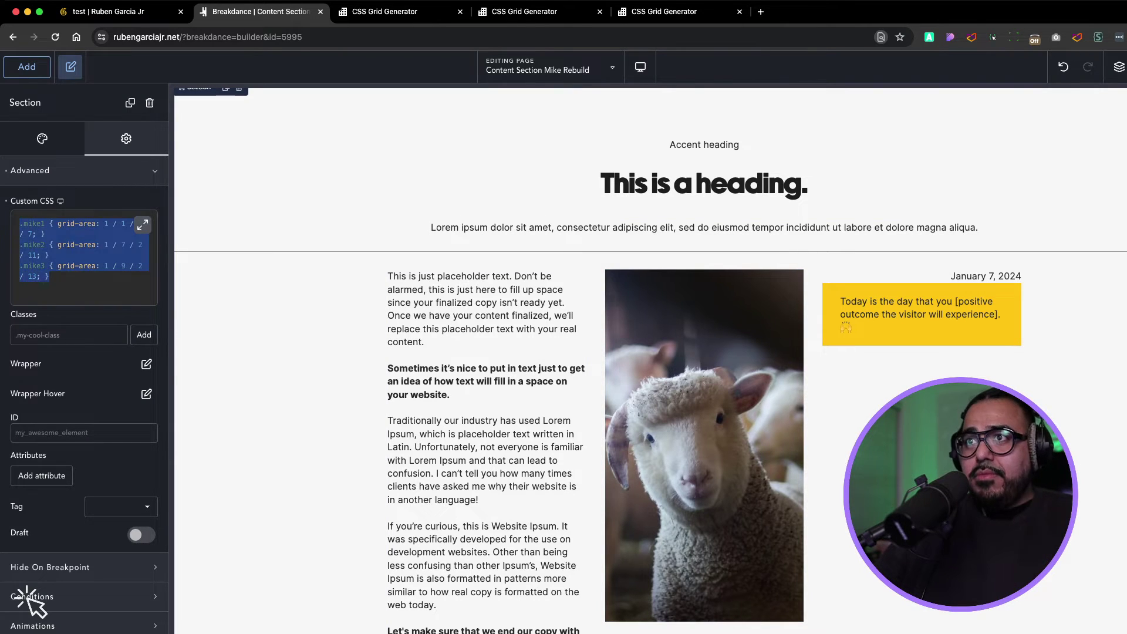
{"action": "key", "text": "super+x"}
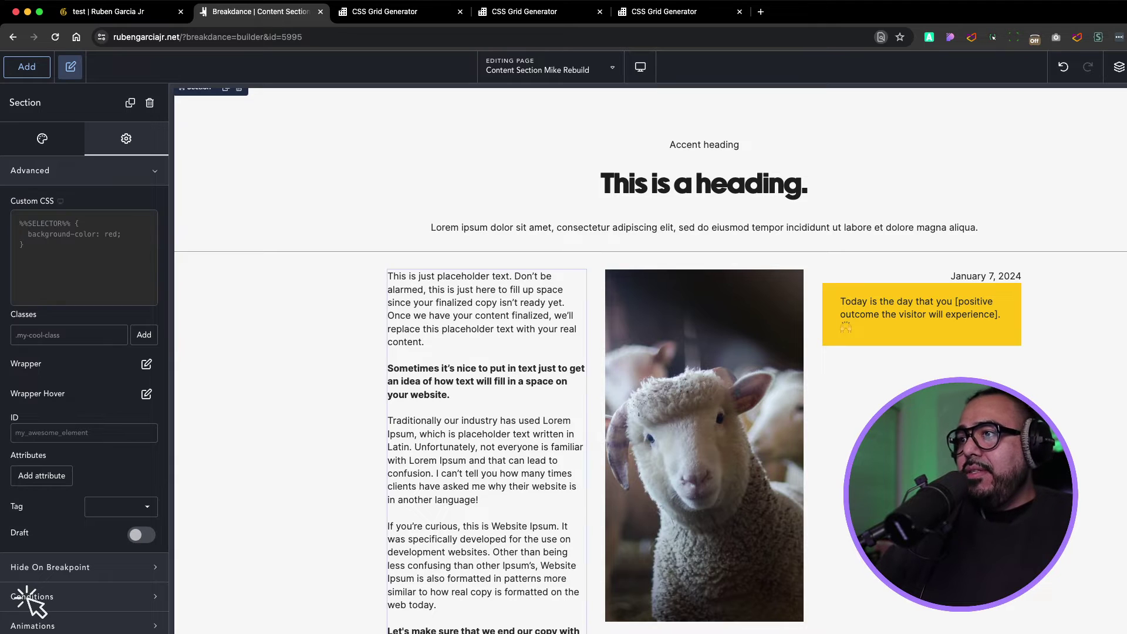
{"action": "left_click", "coordinate": [486, 381]}
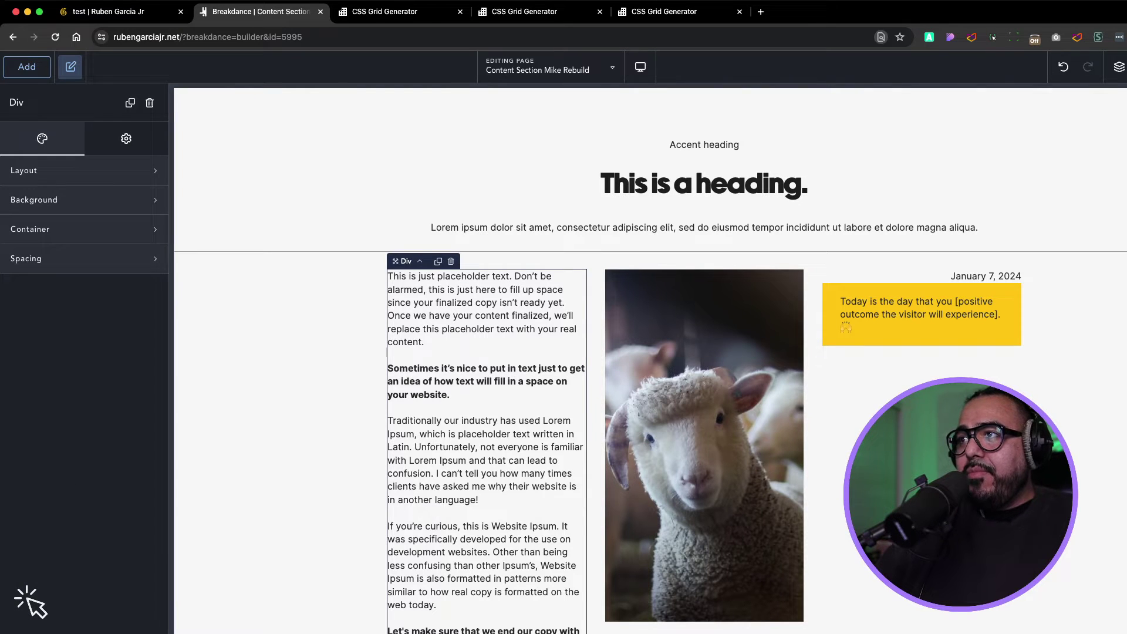
{"action": "left_click", "coordinate": [83, 233]}
{"action": "key", "text": "super+a"}
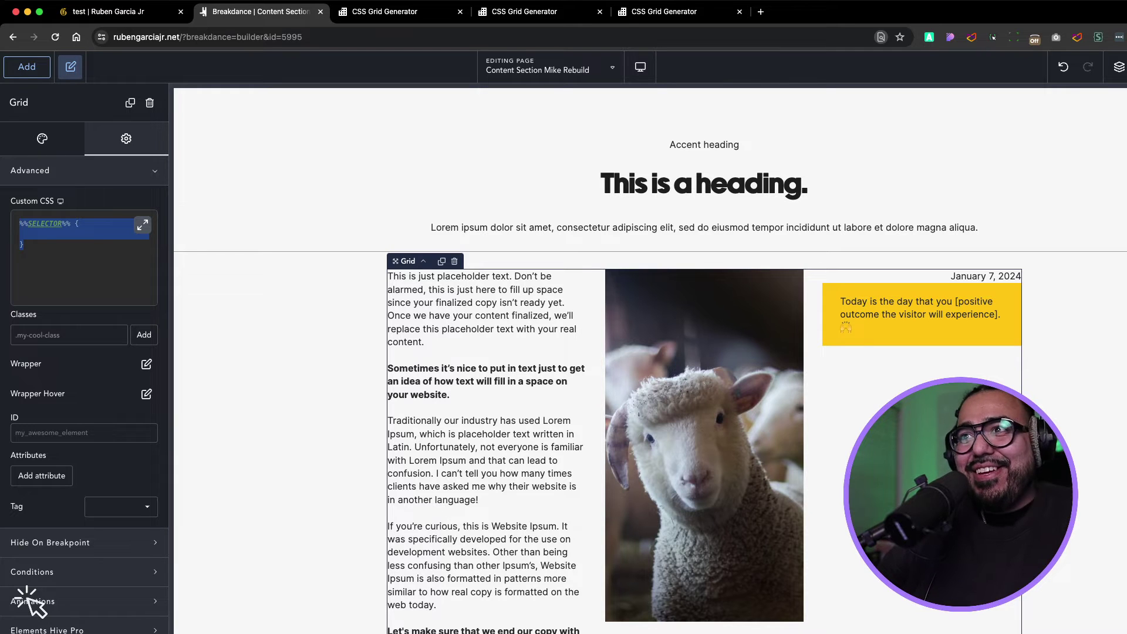
{"action": "key", "text": "super+v"}
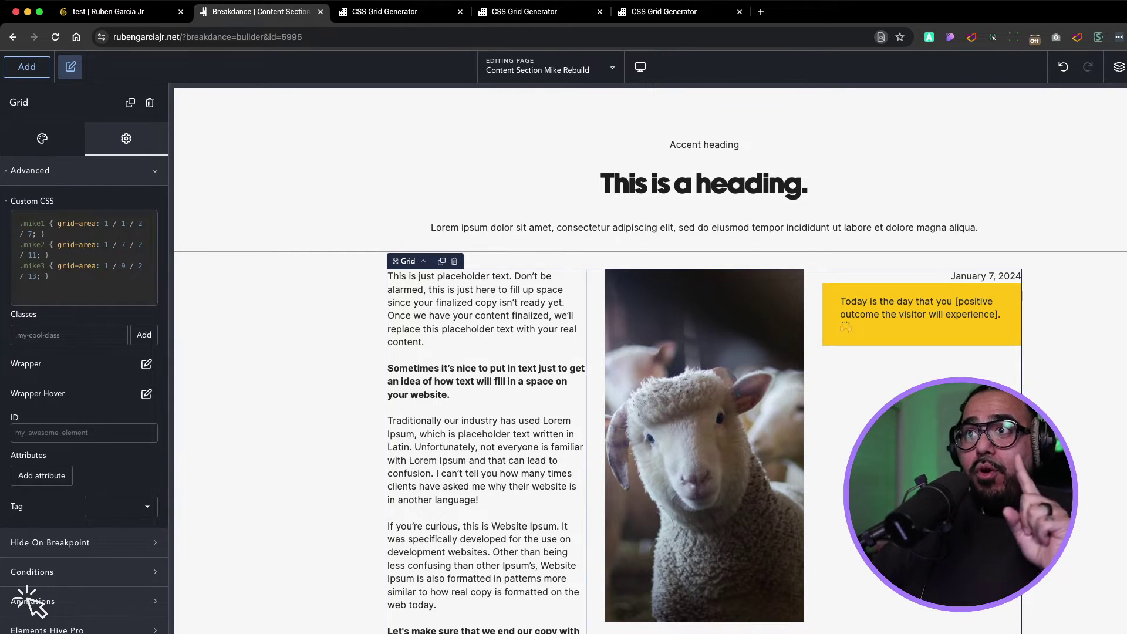
- Set the grid's items per row to 12
{"action": "scroll", "coordinate": [27, 599], "scroll_direction": "up", "scroll_amount": 4}
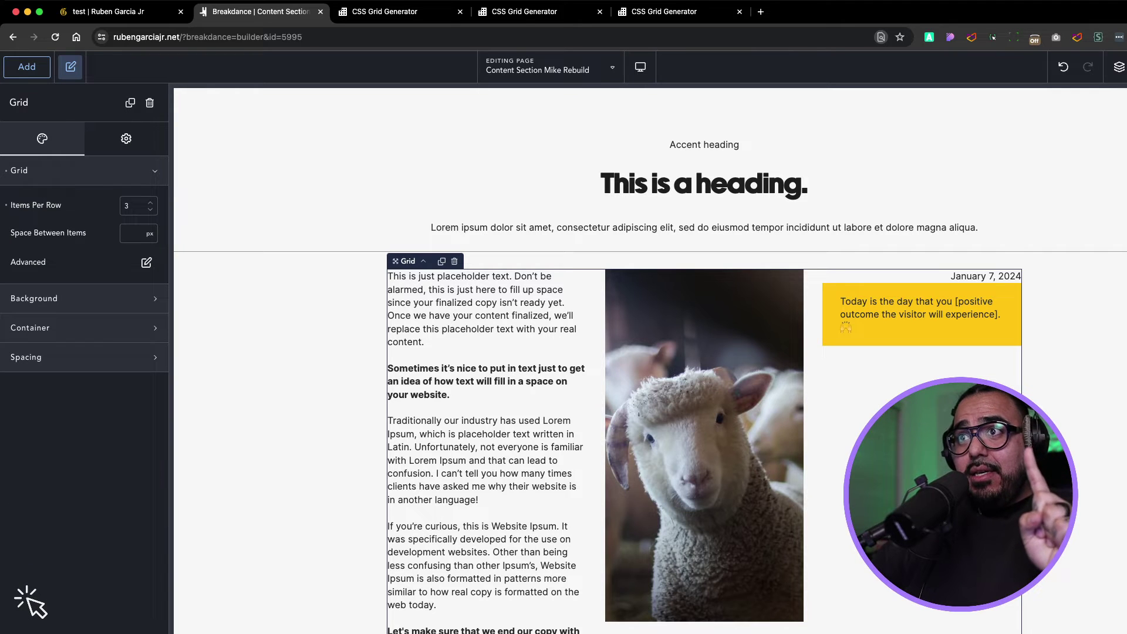
{"action": "double_click", "coordinate": [127, 205]}
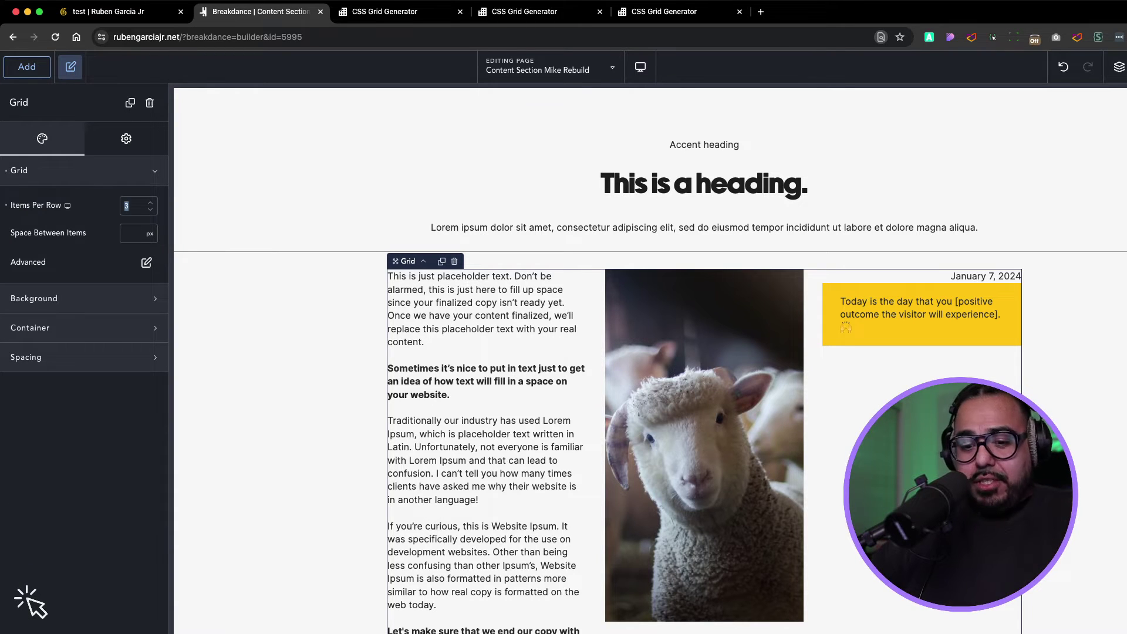
{"action": "type", "text": "12"}
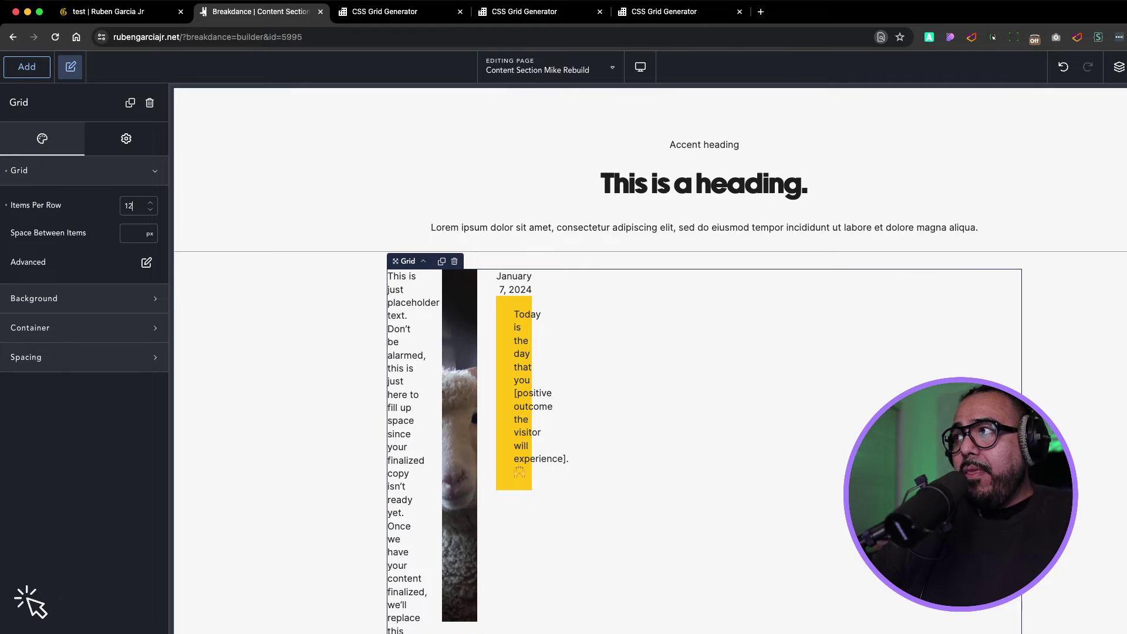
- Show the page structure and collapse the three divs inside the grid
{"action": "left_click", "coordinate": [1119, 66]}
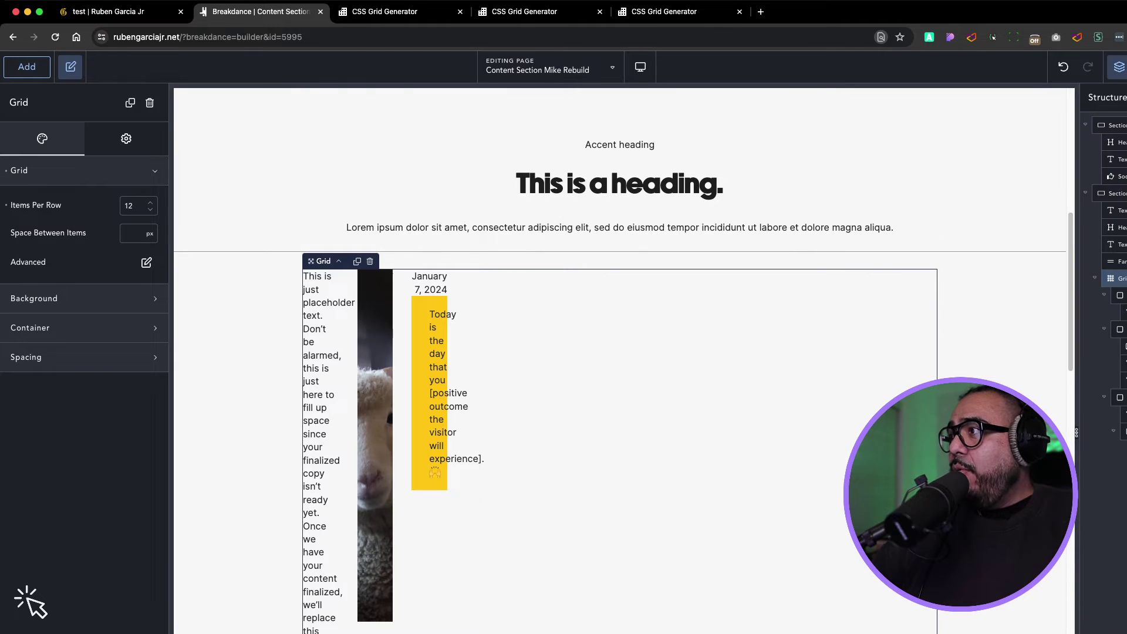
{"action": "left_click", "coordinate": [1119, 295]}
{"action": "left_click", "coordinate": [1104, 295]}
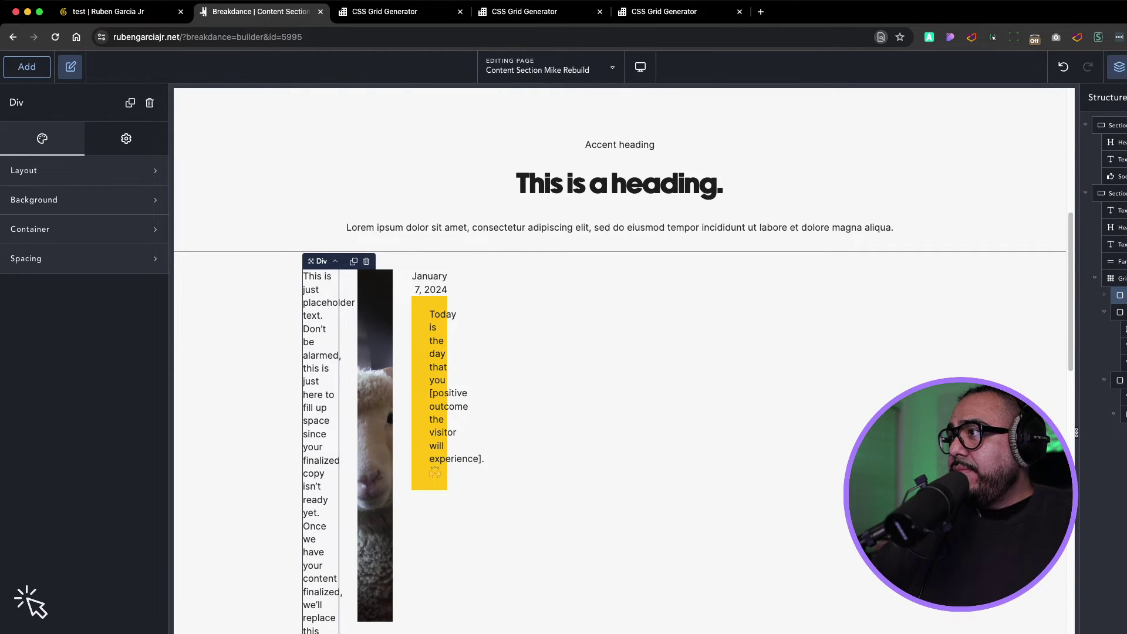
{"action": "left_click", "coordinate": [1104, 311]}
{"action": "left_click", "coordinate": [1120, 329]}
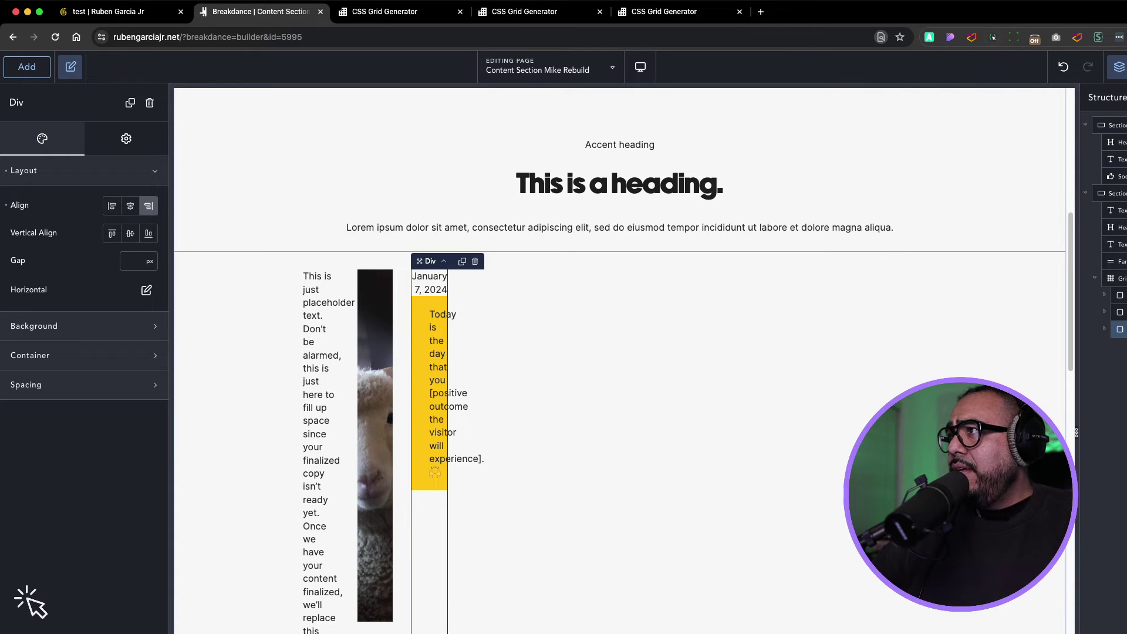
{"action": "left_click", "coordinate": [1014, 37]}
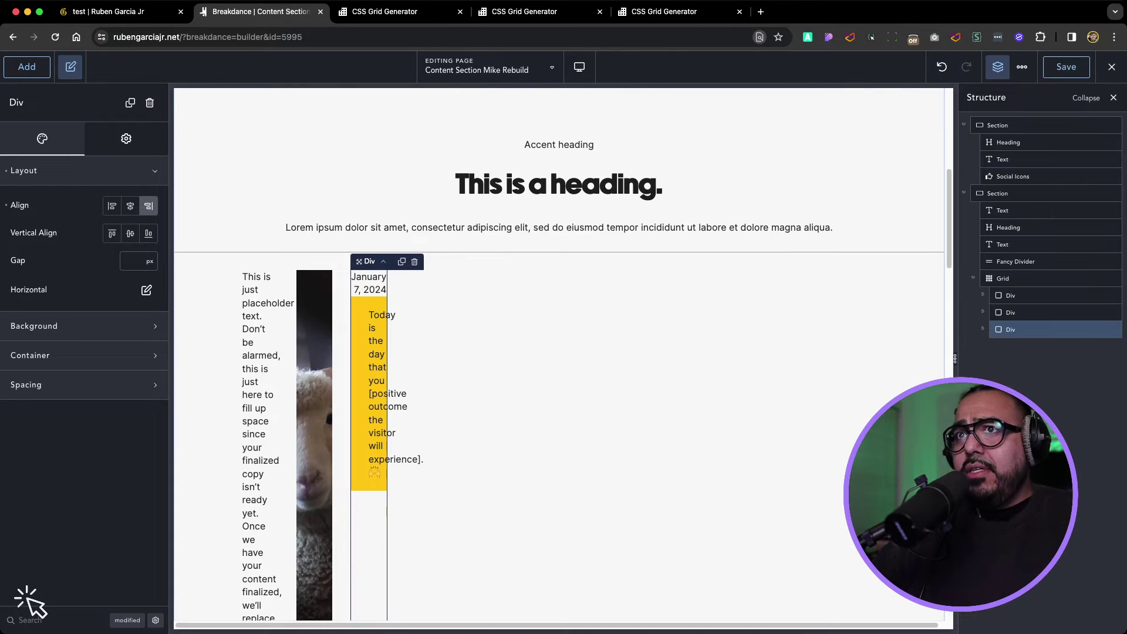
- Create the class .mike1 on the grid's first div, which holds the placeholder text
{"action": "left_click", "coordinate": [1010, 295]}
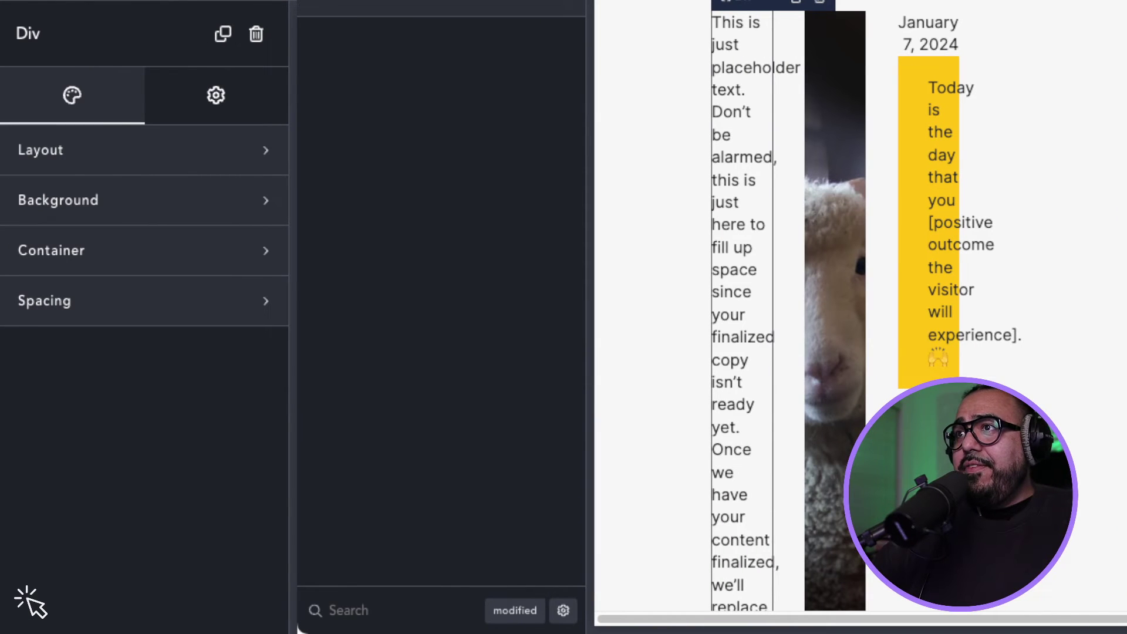
{"action": "left_click", "coordinate": [216, 95]}
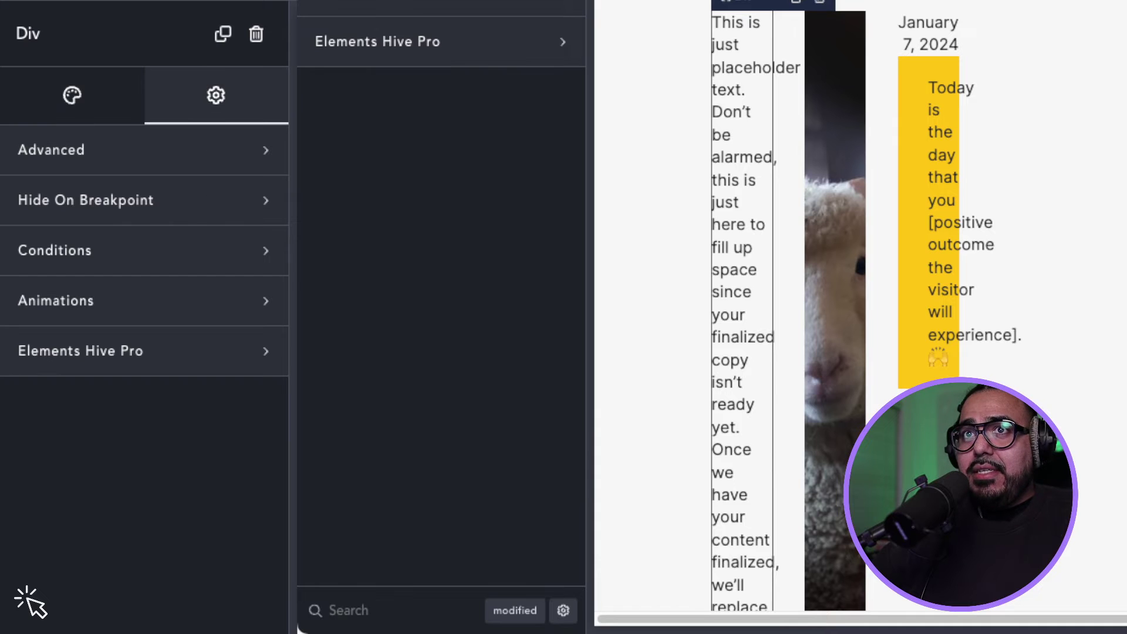
{"action": "left_click", "coordinate": [143, 149]}
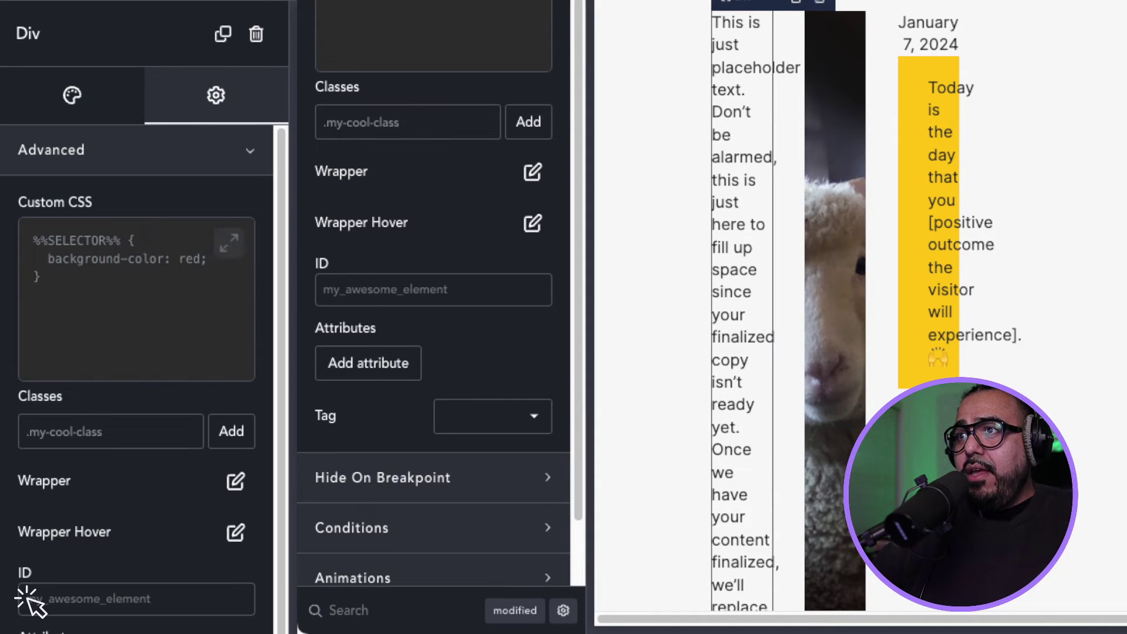
{"action": "left_click", "coordinate": [110, 432]}
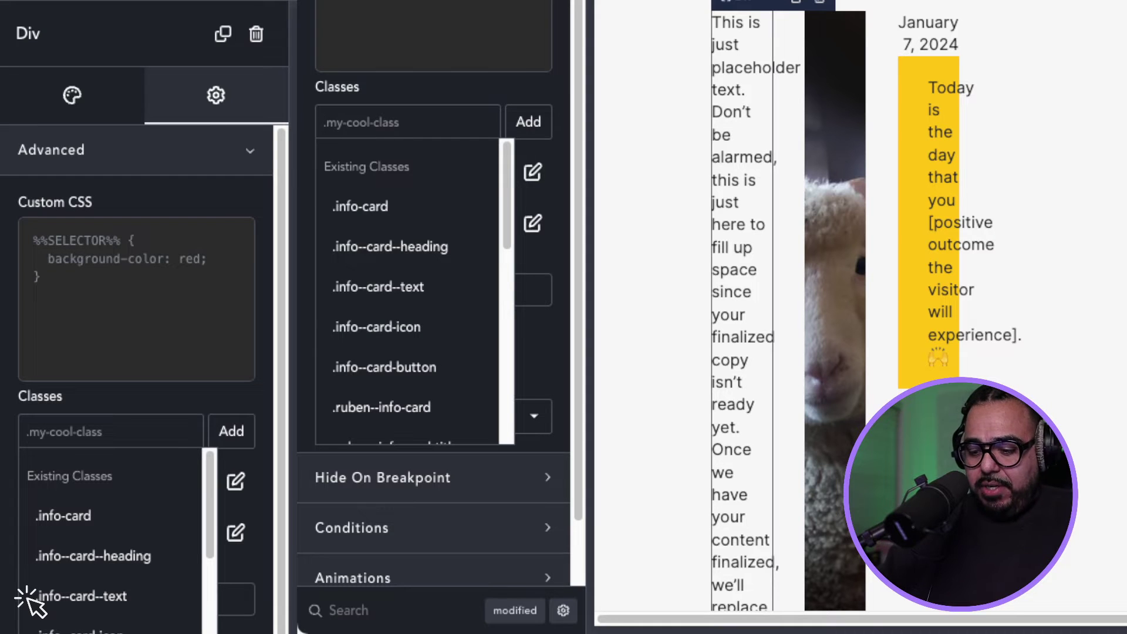
{"action": "type", "text": "mike1"}
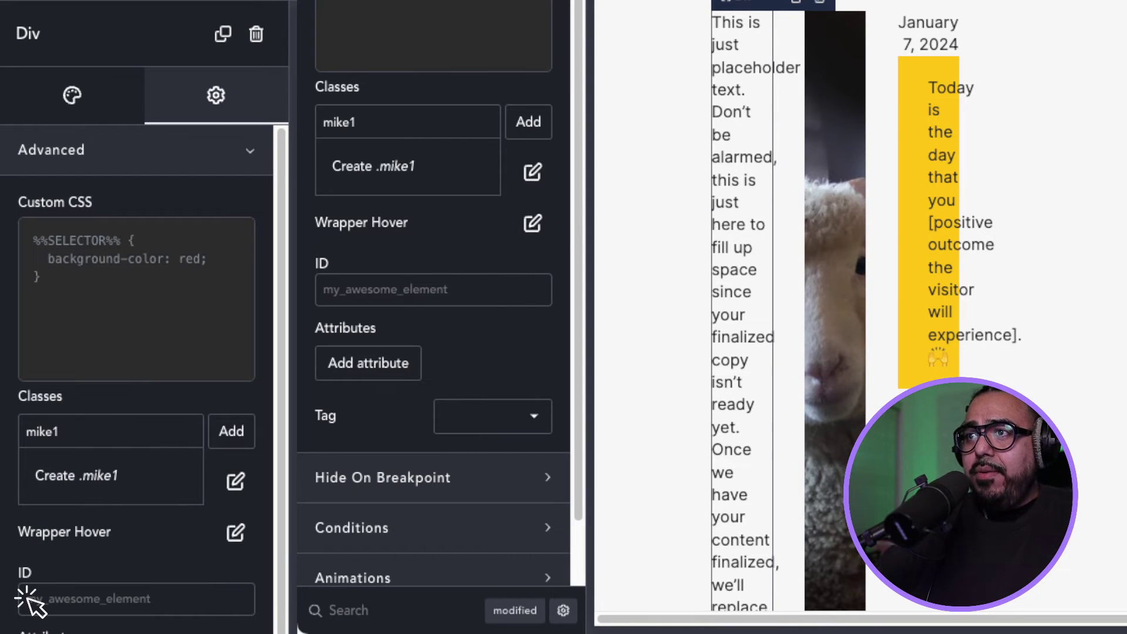
{"action": "key", "text": "Return"}
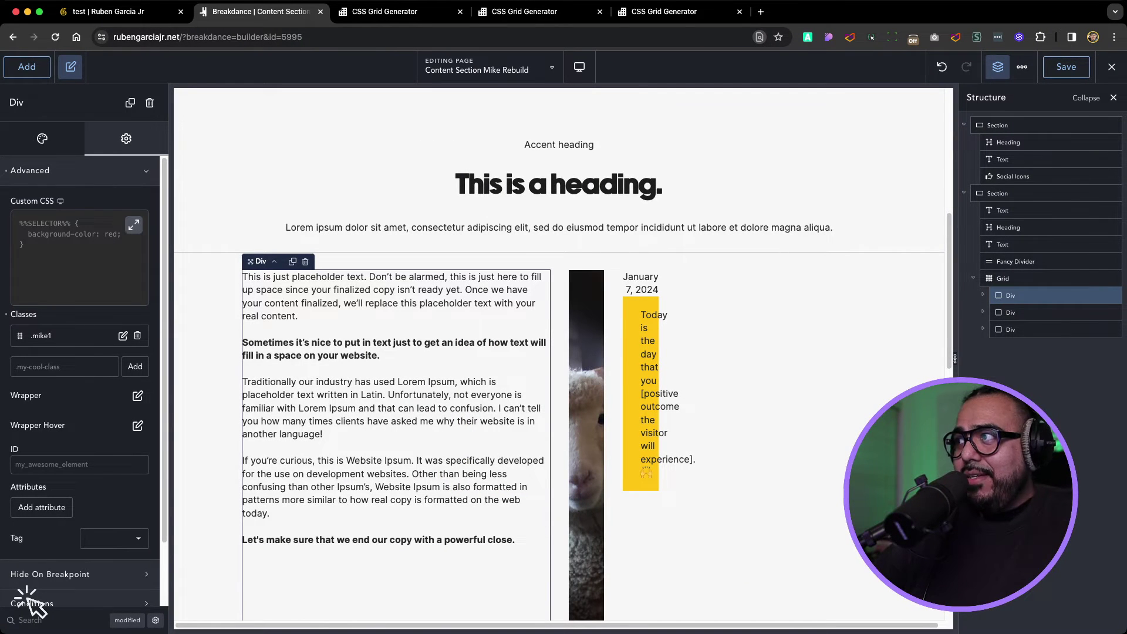
- Create the class .mike2 on the grid's second div, which holds the image
{"action": "left_click", "coordinate": [1032, 312]}
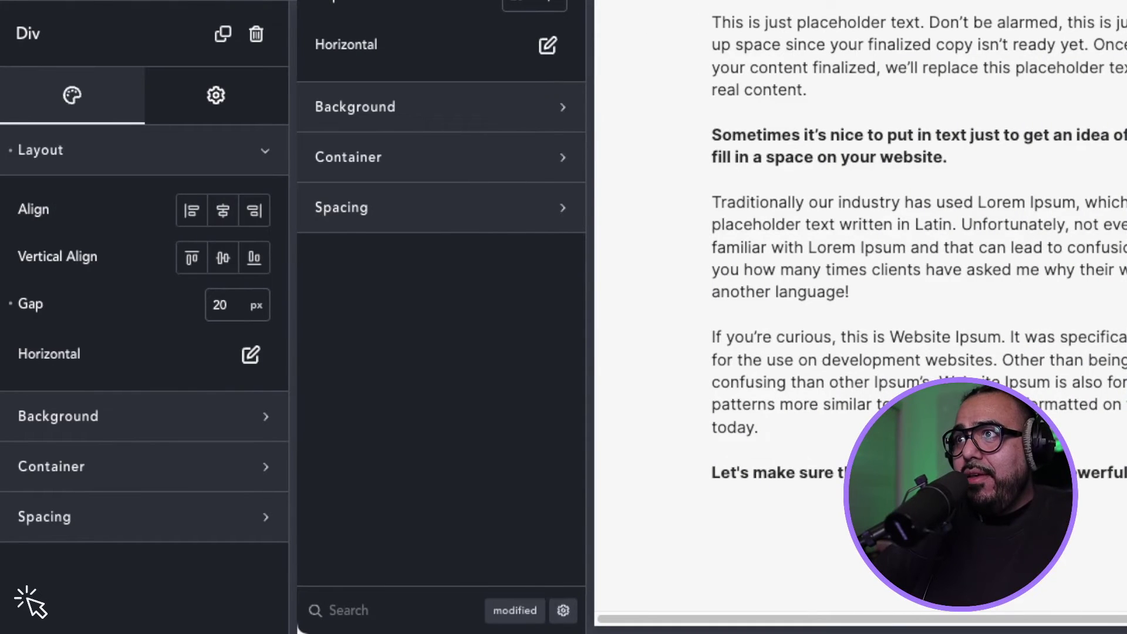
{"action": "left_click", "coordinate": [216, 95]}
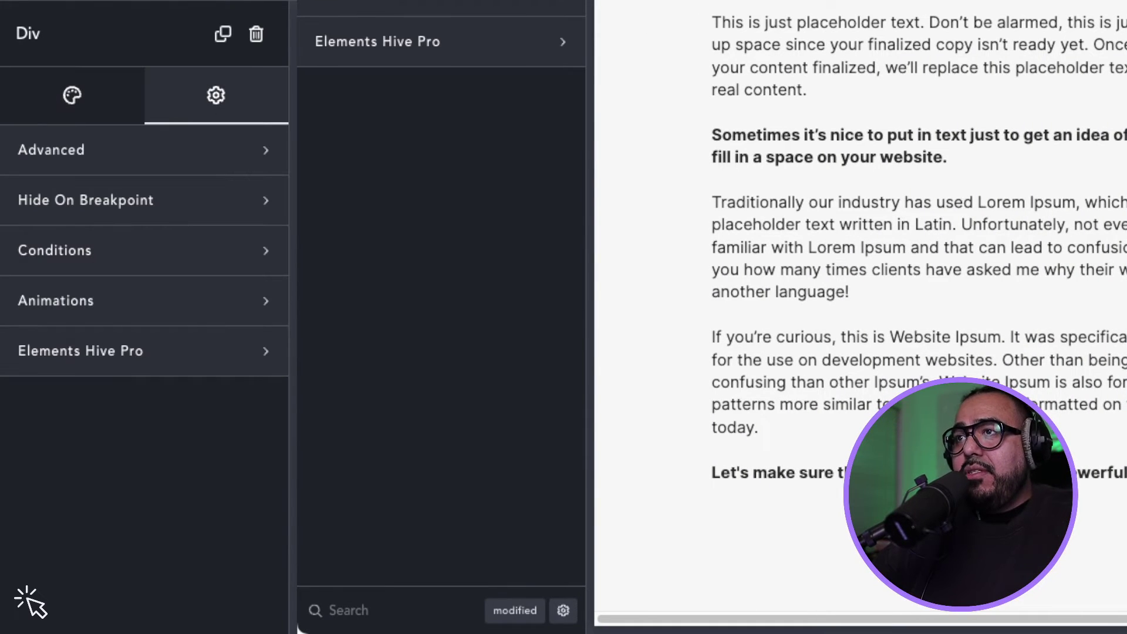
{"action": "left_click", "coordinate": [143, 150]}
{"action": "left_click", "coordinate": [110, 431]}
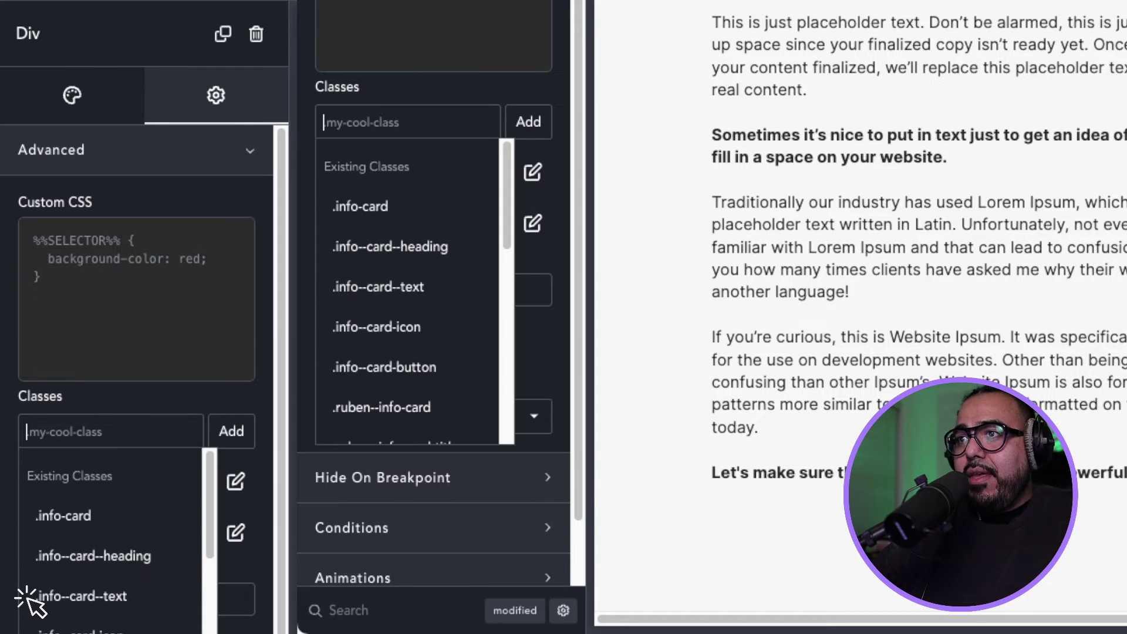
{"action": "type", "text": "mike"}
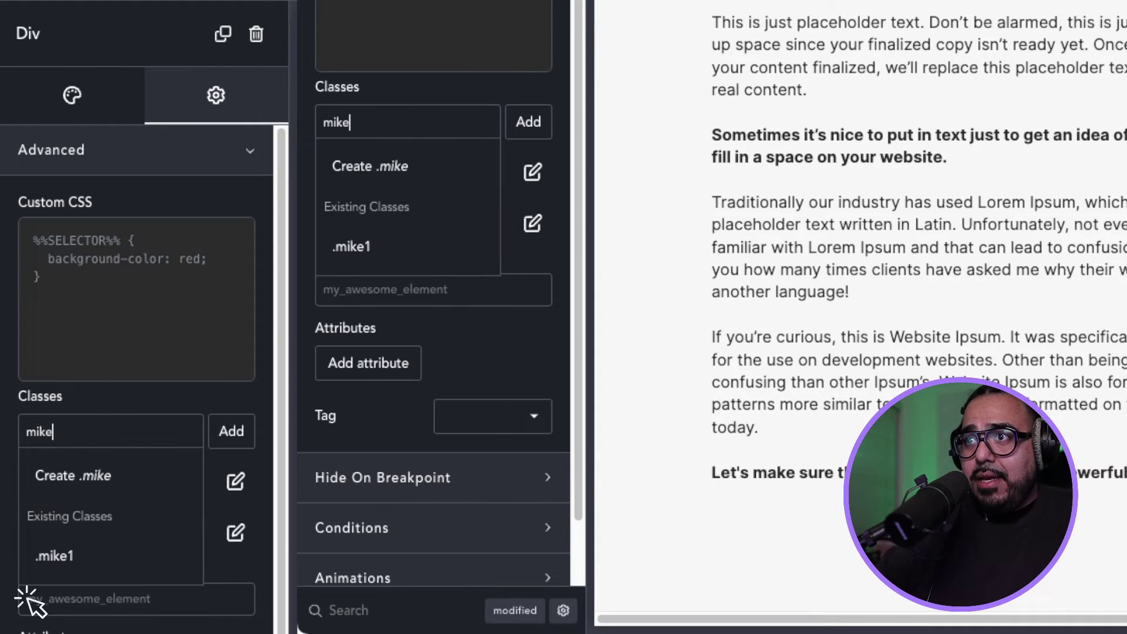
{"action": "type", "text": "2"}
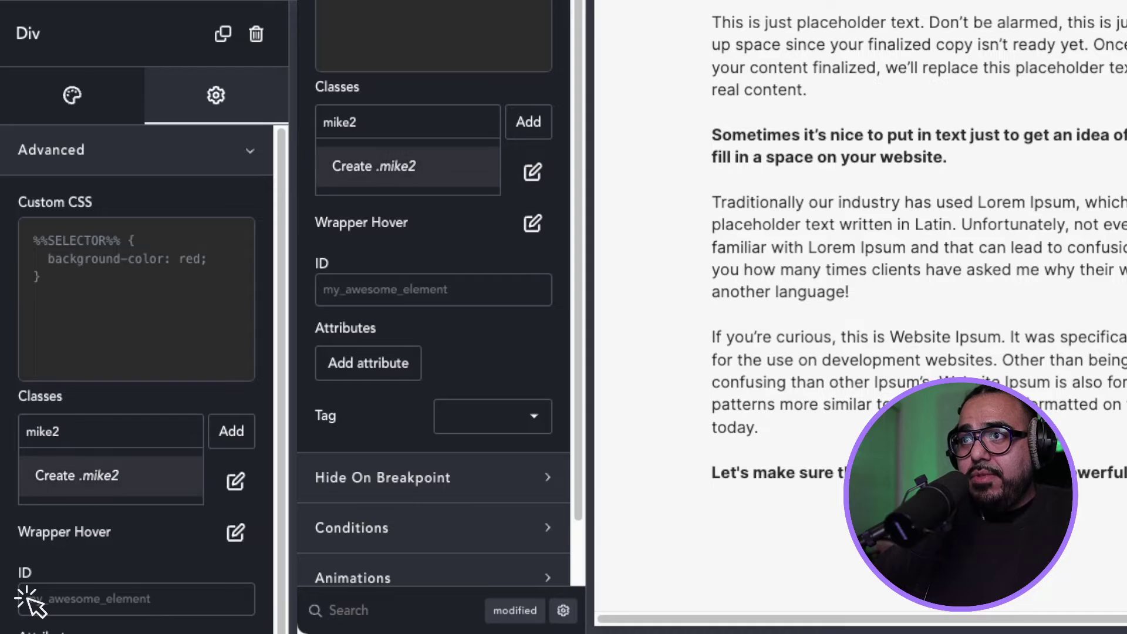
{"action": "key", "text": "Return"}
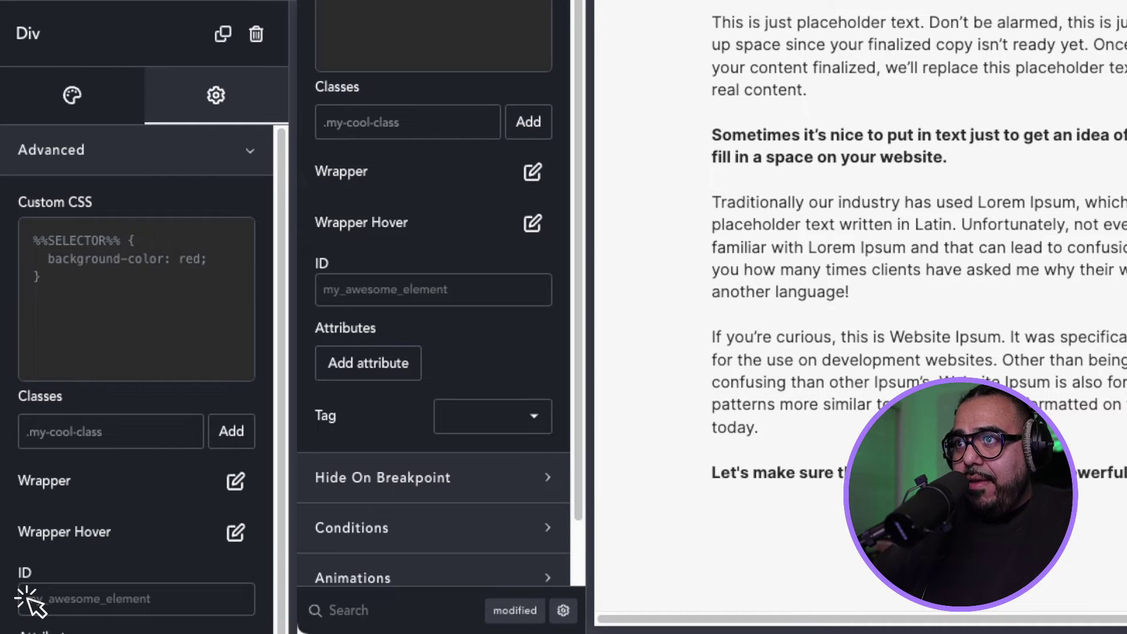
- Create the class .mike3 on the grid's third div, which holds the date and yellow callout
{"action": "type", "text": "mi"}
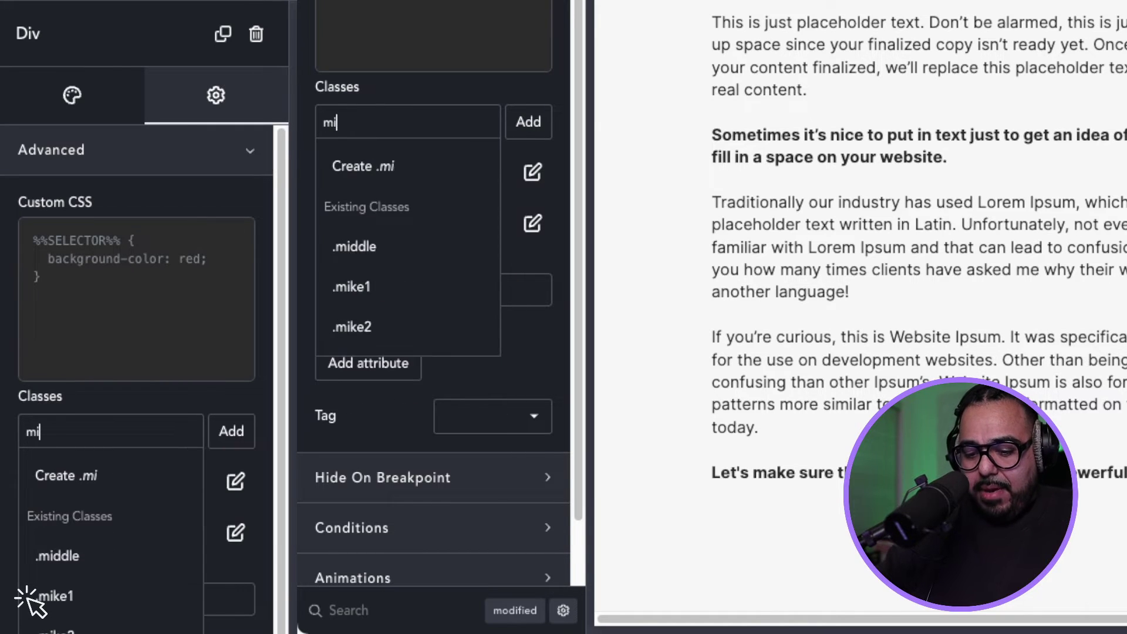
{"action": "type", "text": "ke3"}
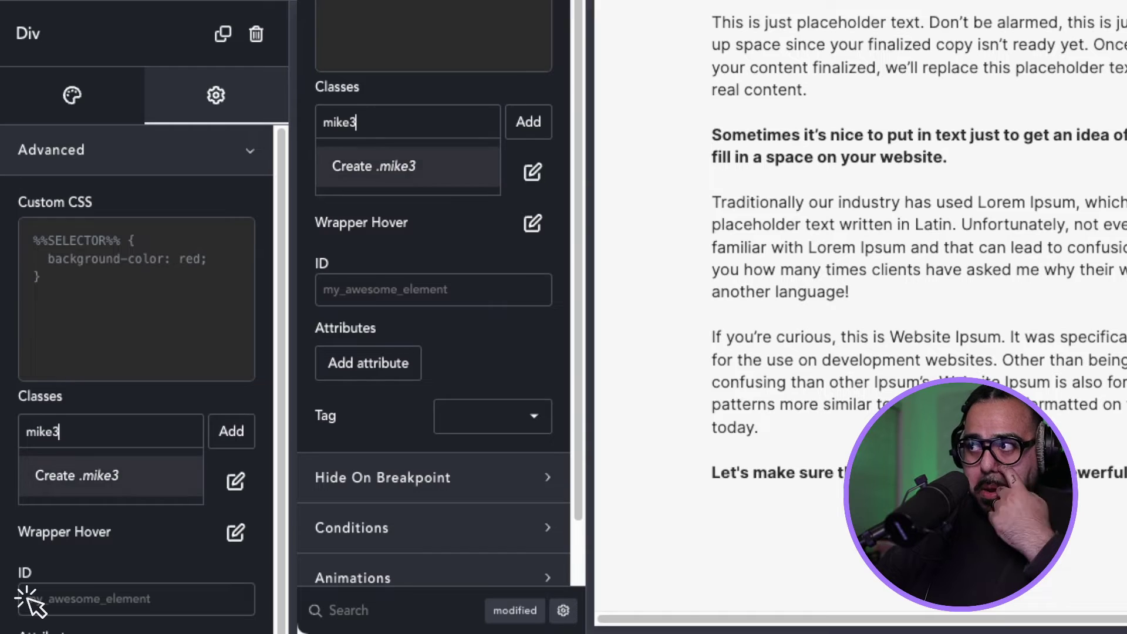
{"action": "key", "text": "Return"}
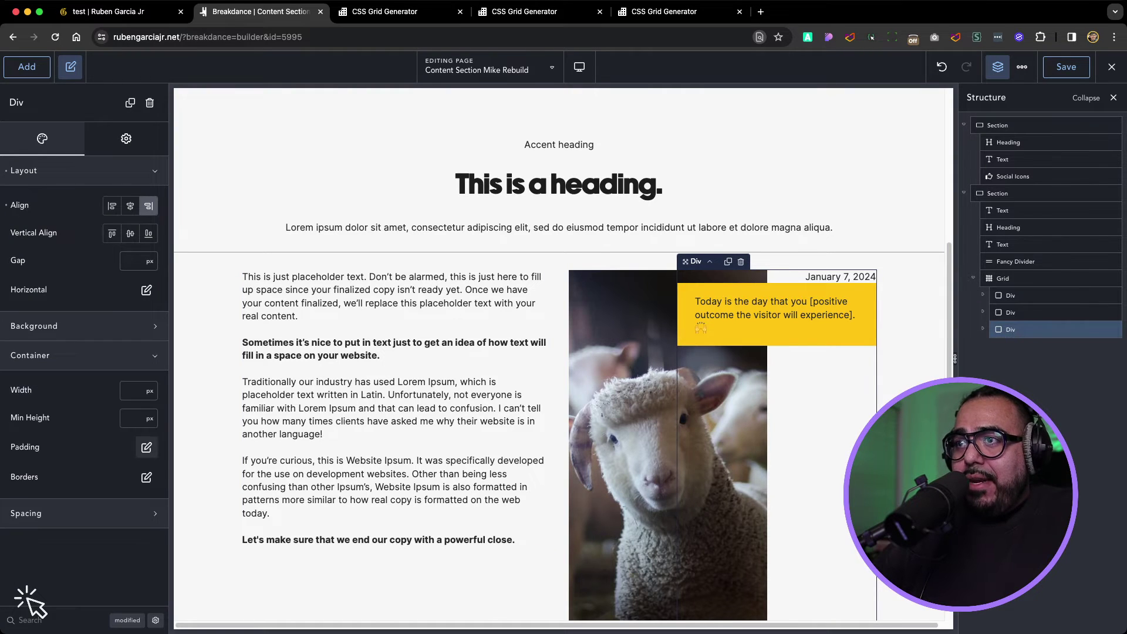
- Set the top padding of the div holding the date and yellow callout to 100 px
{"action": "left_click", "coordinate": [146, 447]}
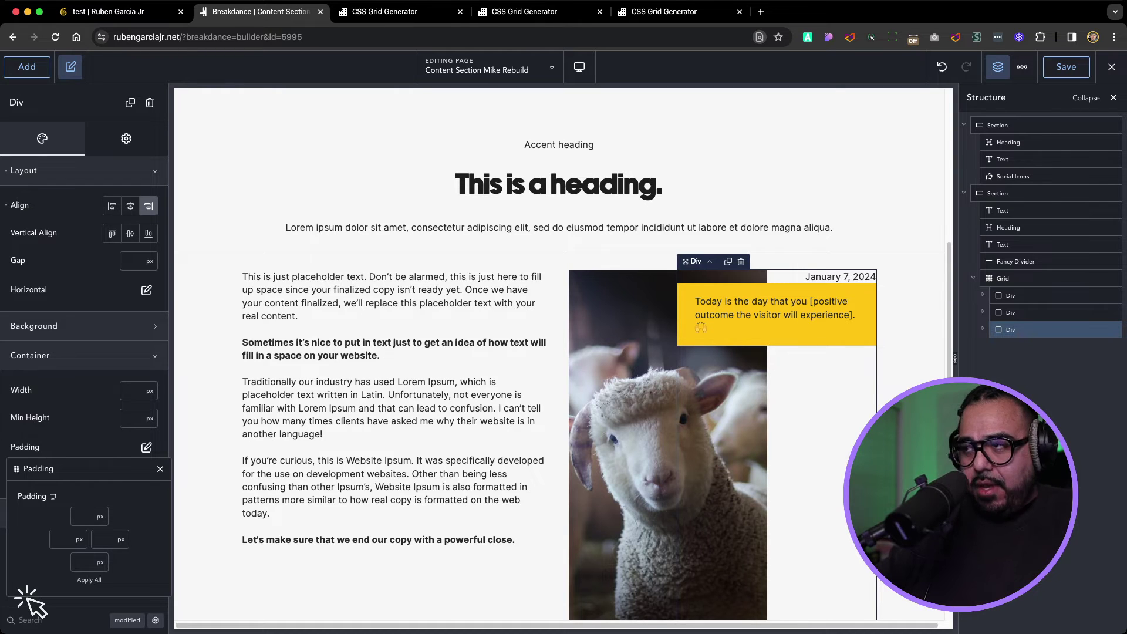
{"action": "type", "text": "100"}
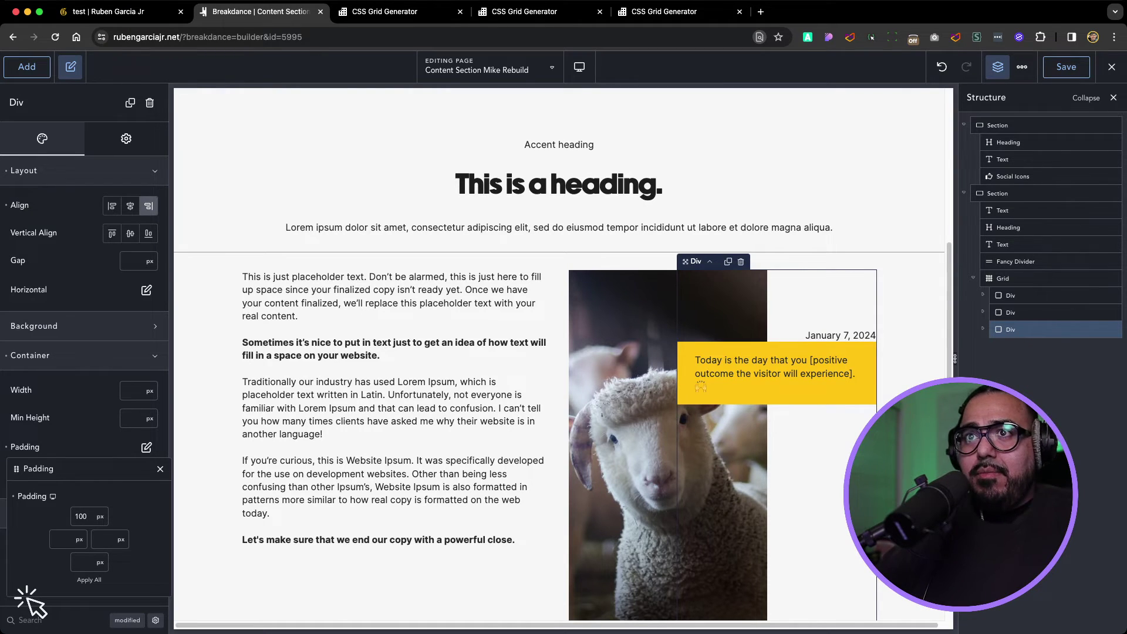
{"action": "scroll", "coordinate": [562, 352], "scroll_direction": "down", "scroll_amount": 2}
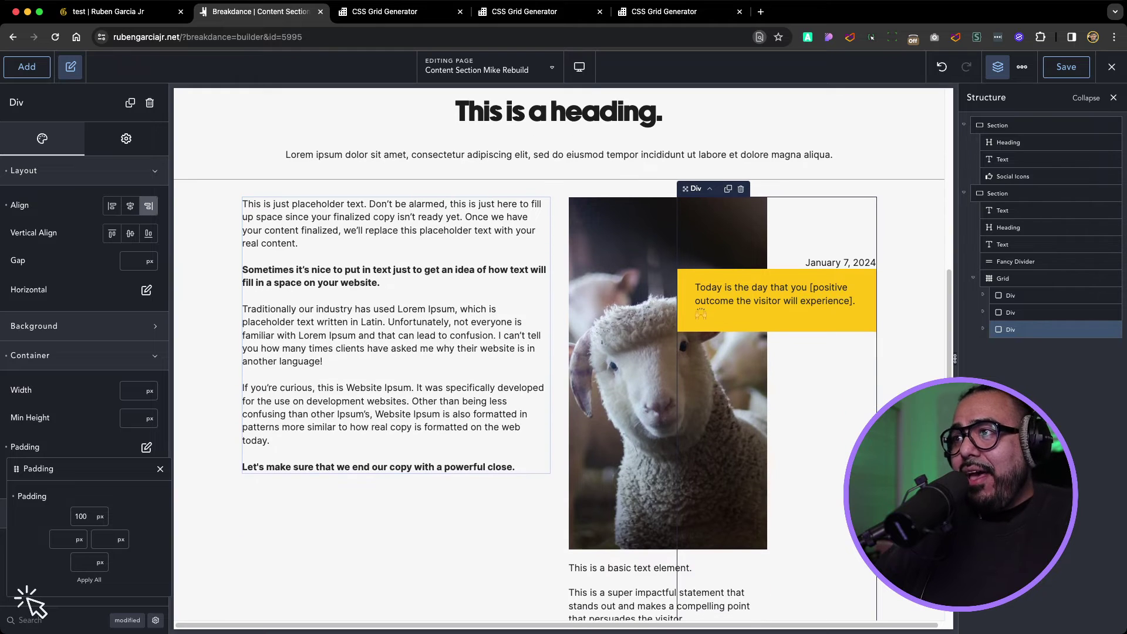
- Set the line height of the placeholder text in the grid's first div to 2.4
{"action": "left_click", "coordinate": [396, 334]}
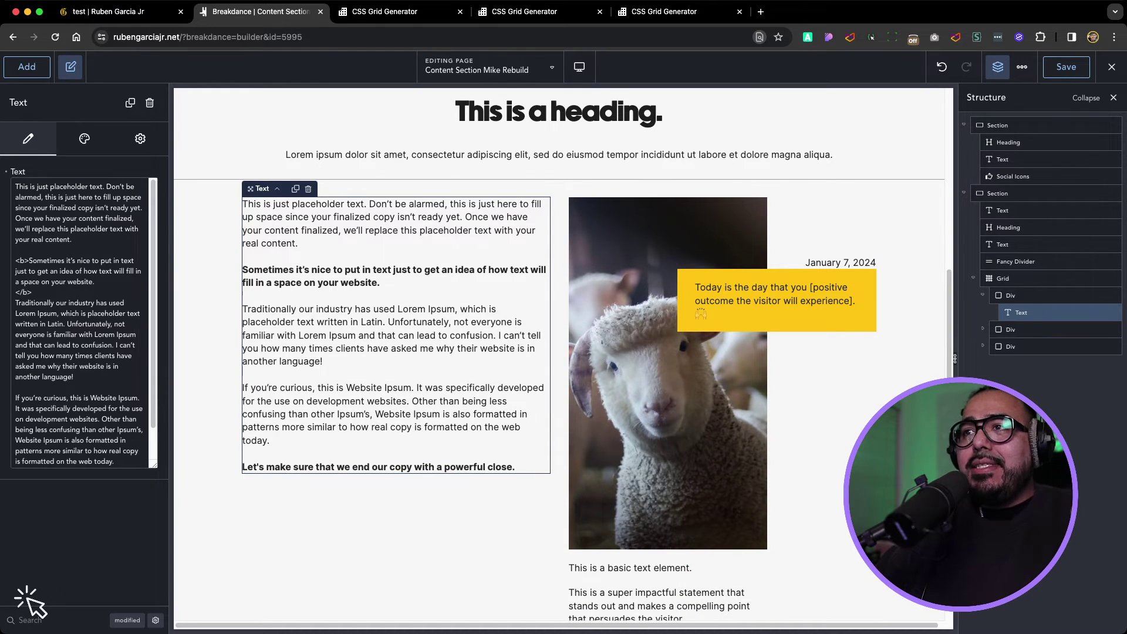
{"action": "left_click", "coordinate": [84, 138]}
{"action": "left_click", "coordinate": [84, 200]}
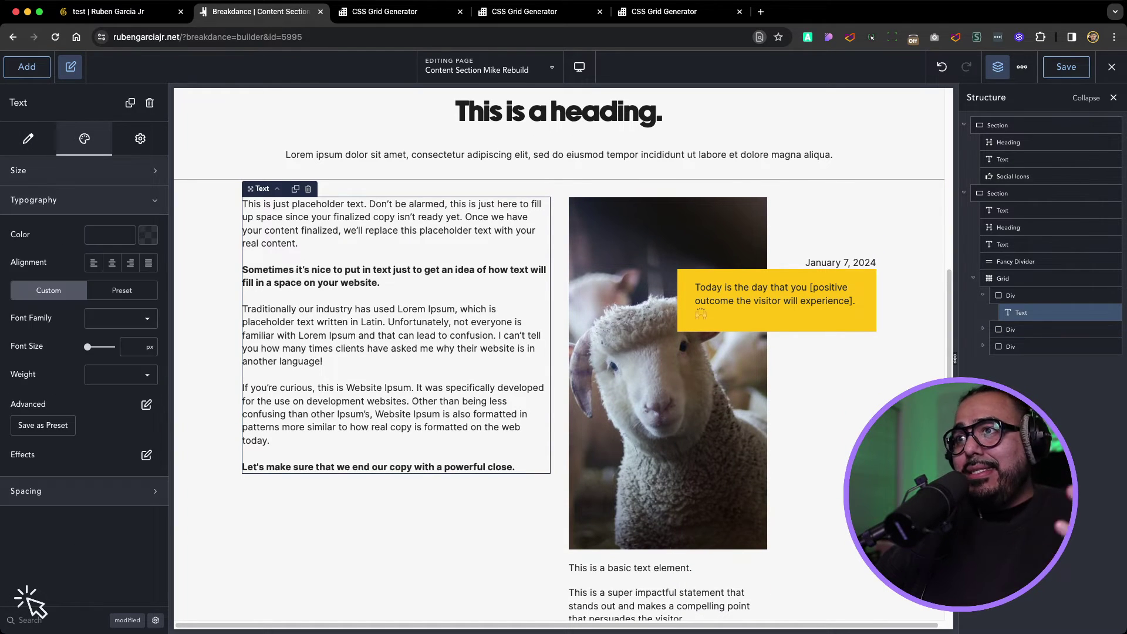
{"action": "left_click", "coordinate": [146, 405]}
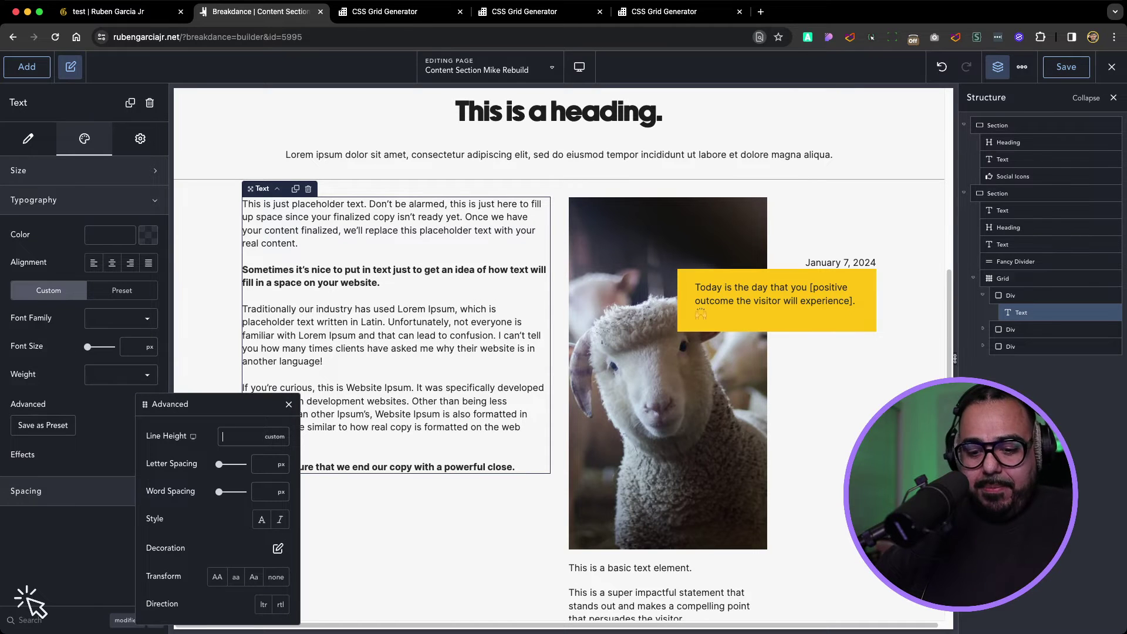
{"action": "type", "text": "2.4"}
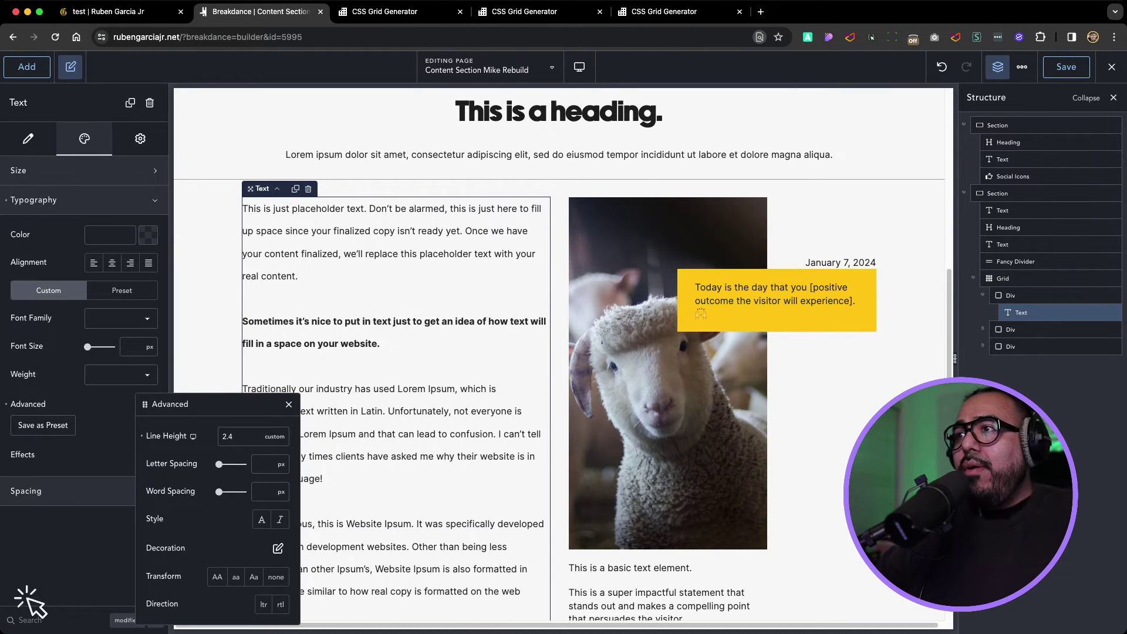
{"action": "left_click", "coordinate": [289, 404]}
- Delete the date and the "Today is the day" lines from the impactful statement text below the image
{"action": "scroll", "coordinate": [559, 354], "scroll_direction": "down", "scroll_amount": 4}
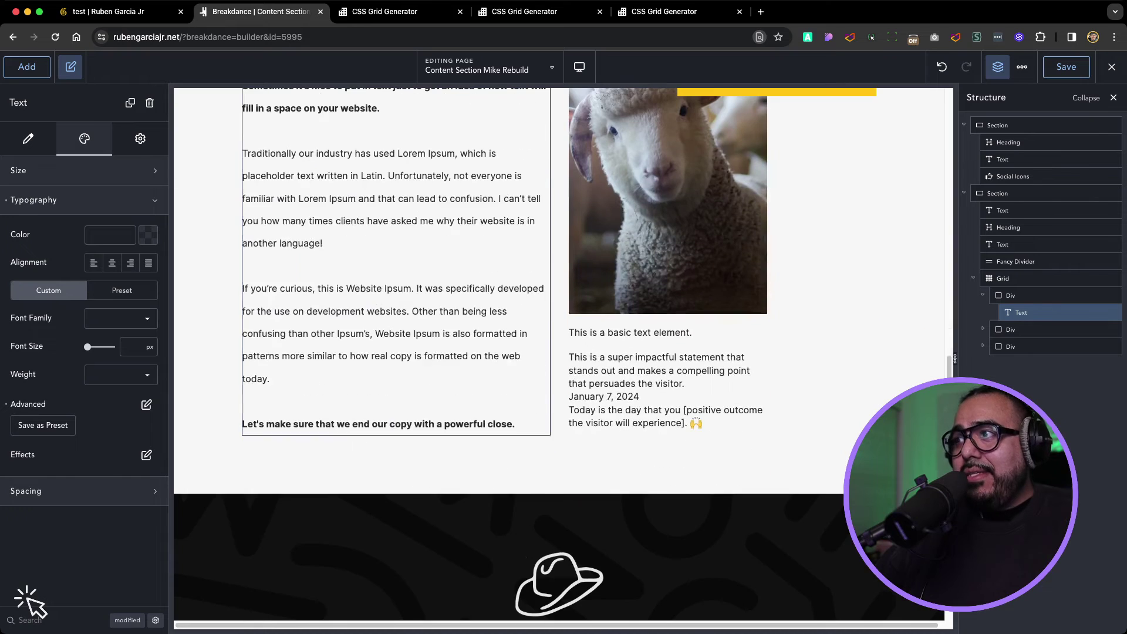
{"action": "left_click", "coordinate": [667, 389]}
{"action": "scroll", "coordinate": [559, 354], "scroll_direction": "up", "scroll_amount": 1}
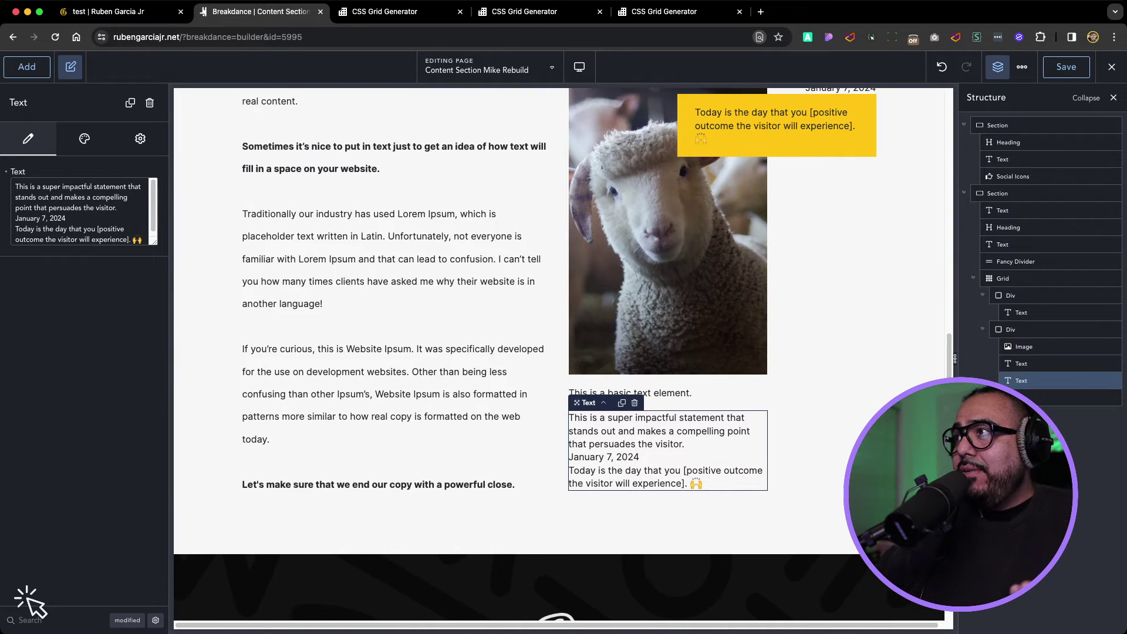
{"action": "triple_click", "coordinate": [633, 470]}
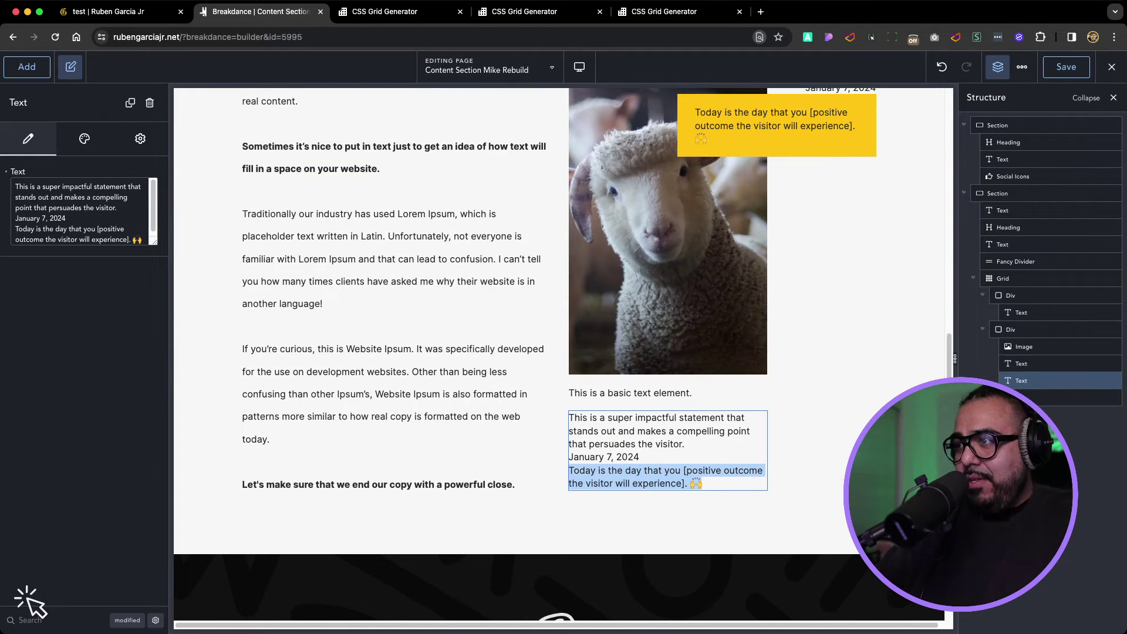
{"action": "key", "text": "BackSpace"}
{"action": "key", "text": "BackSpace"}
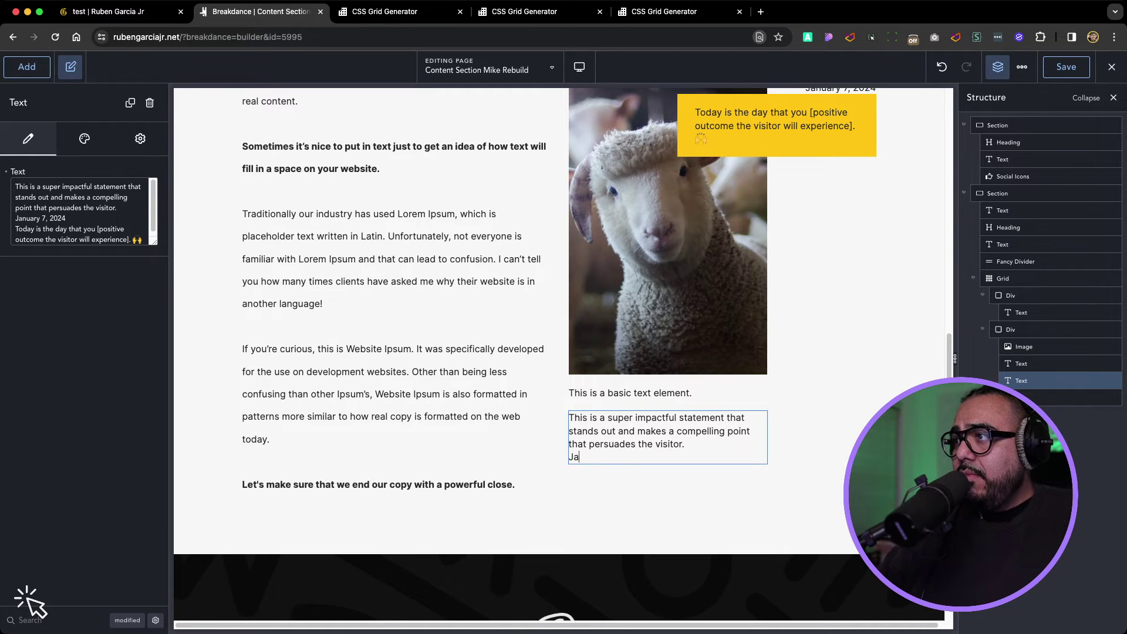
{"action": "key", "text": "BackSpace"}
{"action": "left_click", "coordinate": [722, 475]}
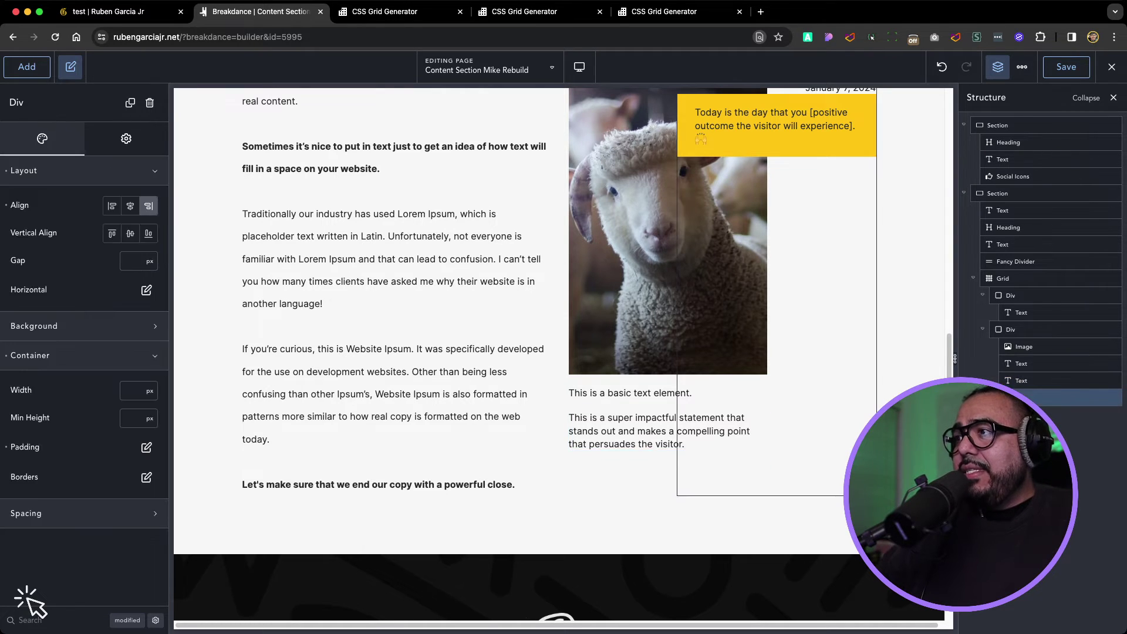
{"action": "left_click", "coordinate": [667, 430]}
- Add 10 px of spacing between the post date text and the yellow callout
{"action": "scroll", "coordinate": [559, 355], "scroll_direction": "up", "scroll_amount": 3}
{"action": "scroll", "coordinate": [559, 354], "scroll_direction": "down", "scroll_amount": 1}
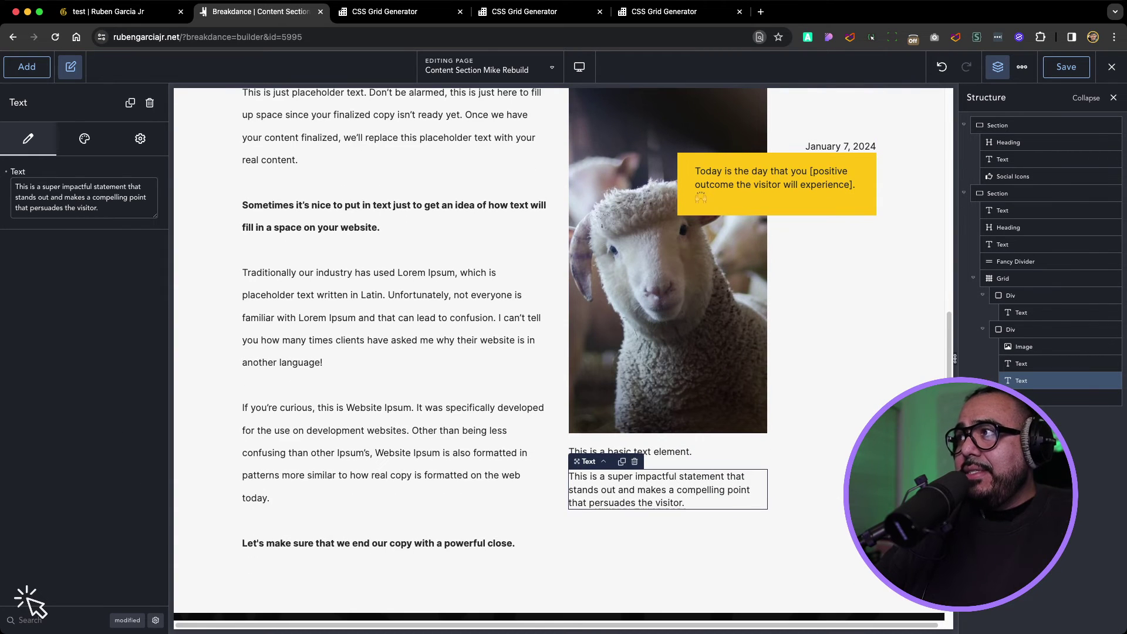
{"action": "left_click", "coordinate": [840, 146]}
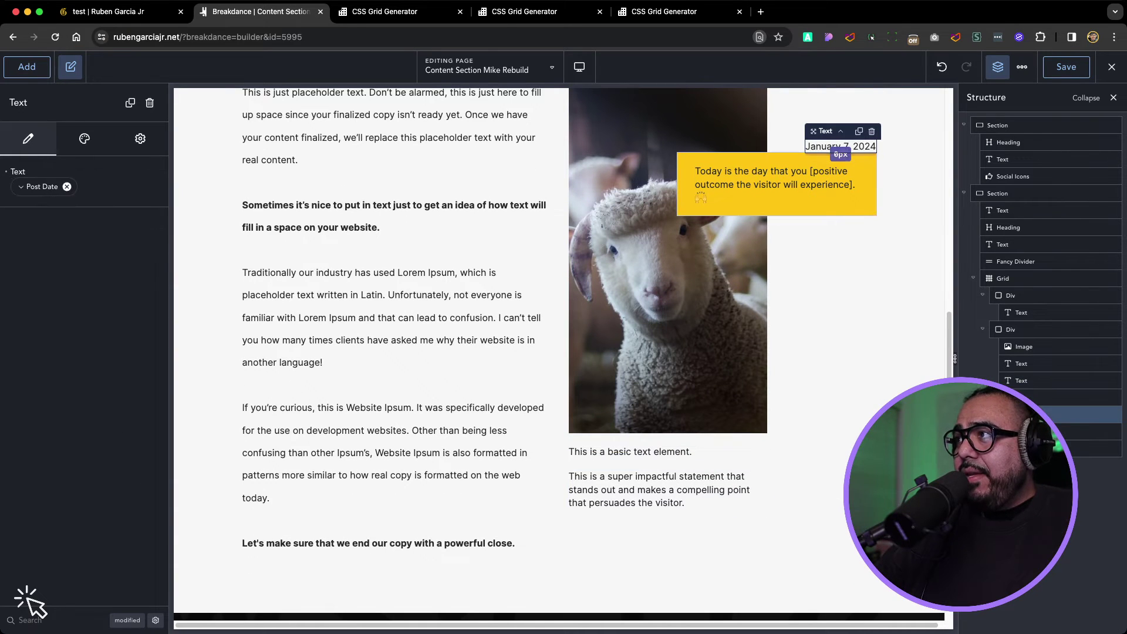
{"action": "left_click_drag", "start_coordinate": [840, 152], "coordinate": [841, 157]}
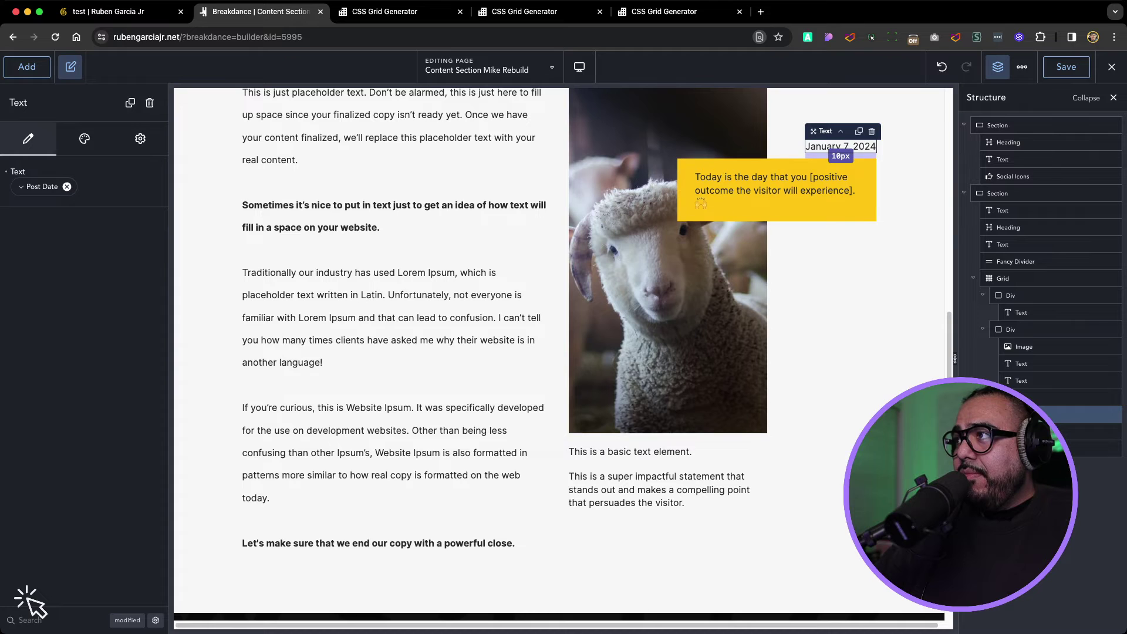
- Open the typography settings of the impactful statement text below the image
{"action": "left_click", "coordinate": [667, 489]}
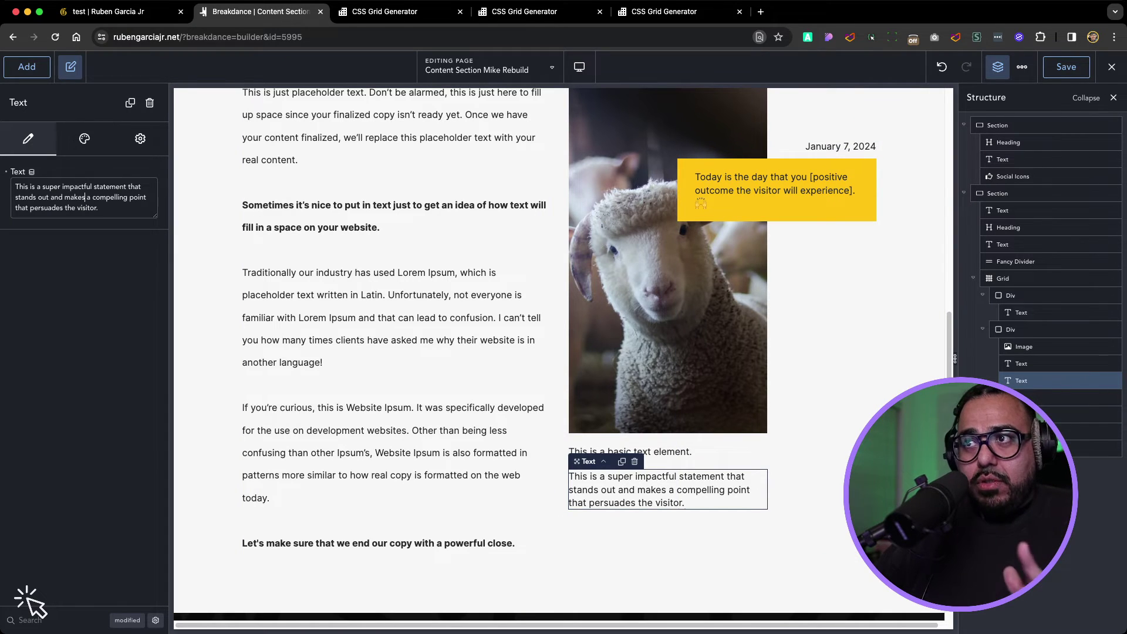
{"action": "left_click", "coordinate": [84, 139]}
{"action": "left_click", "coordinate": [84, 201]}
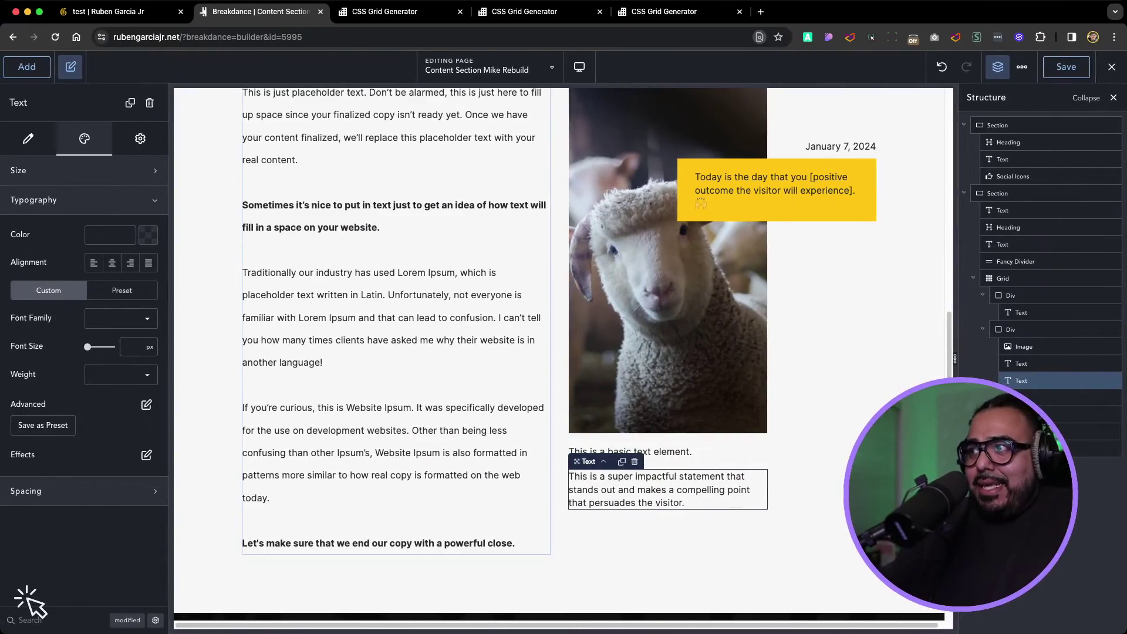
- Switch to the test page to examine the reference section's image and callout styling, and return to the Breakdance builder
{"action": "scroll", "coordinate": [559, 352], "scroll_direction": "up", "scroll_amount": 5}
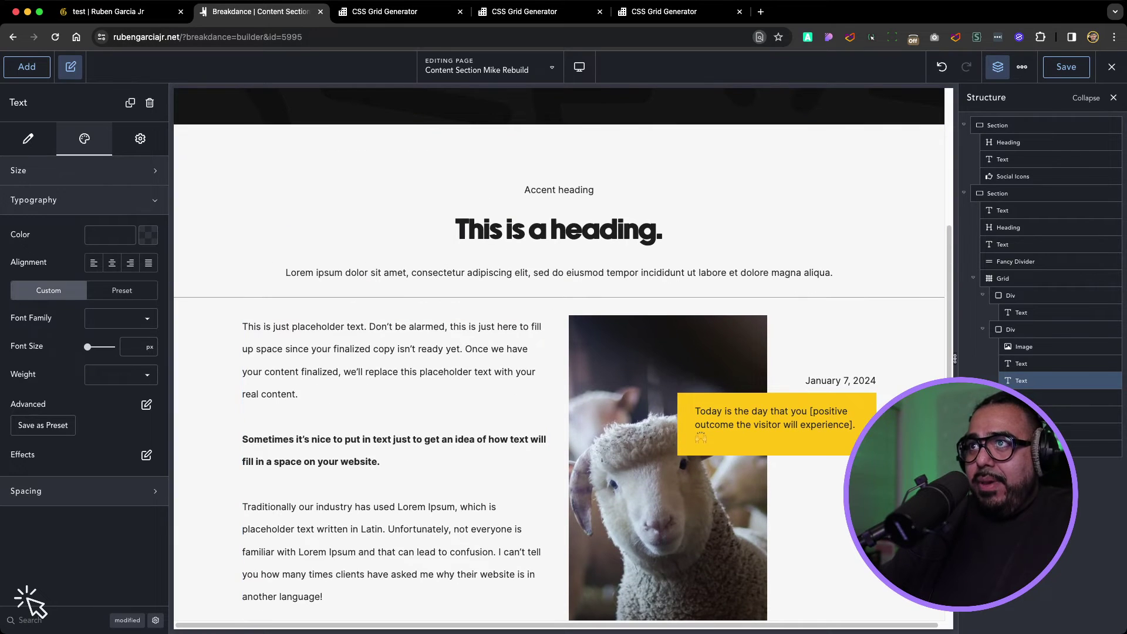
{"action": "key", "text": "super+1"}
{"action": "scroll", "coordinate": [559, 353], "scroll_direction": "down", "scroll_amount": 1}
{"action": "scroll", "coordinate": [559, 353], "scroll_direction": "down", "scroll_amount": 1}
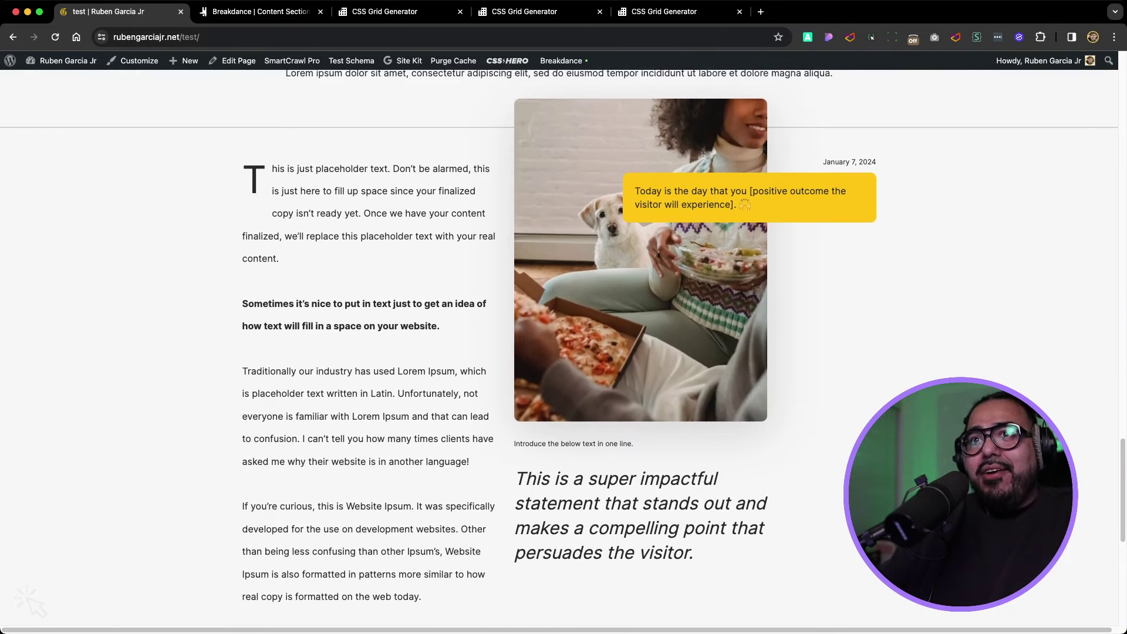
{"action": "scroll", "coordinate": [559, 347], "scroll_direction": "up", "scroll_amount": 3}
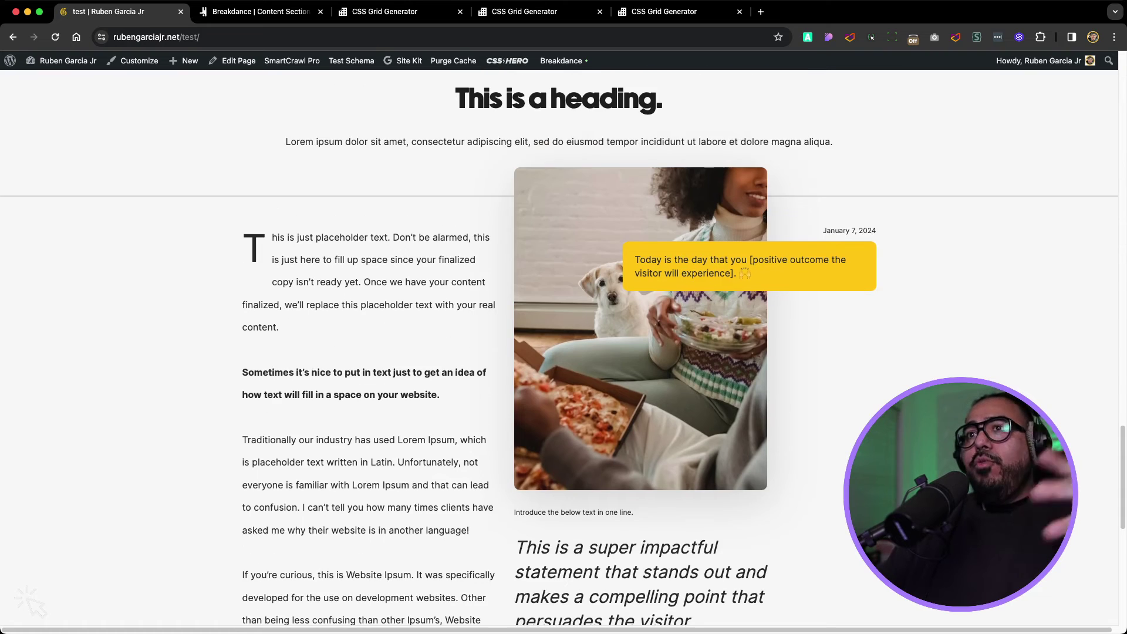
{"action": "key", "text": "super+2"}
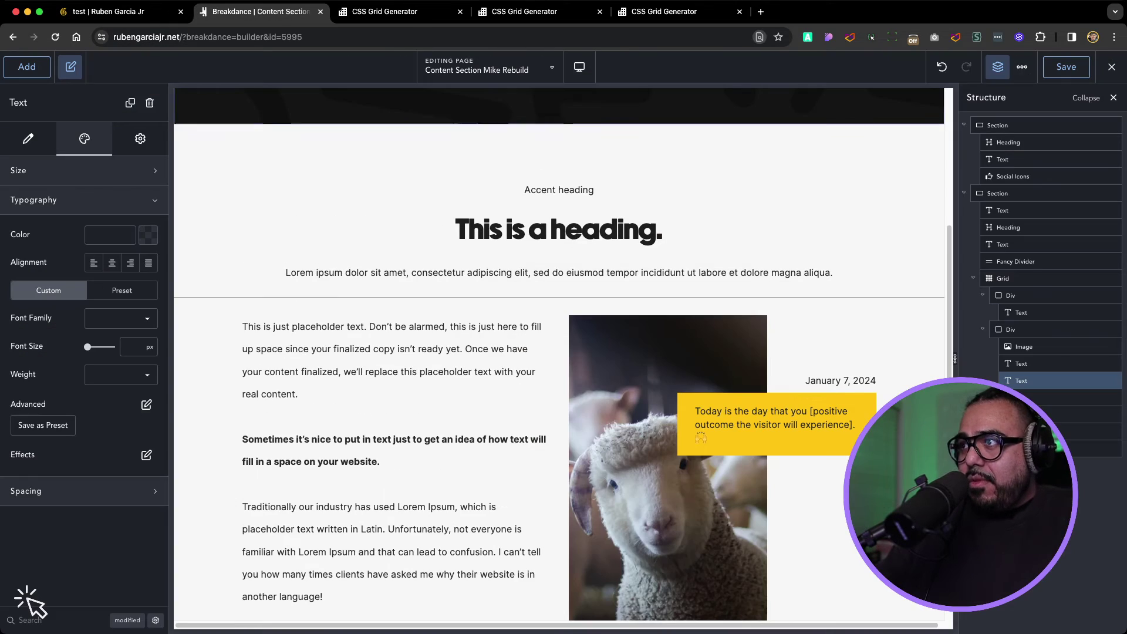
- Give the sheep image a 10 px corner radius and set its top margin to -100 px
{"action": "left_click", "coordinate": [668, 317]}
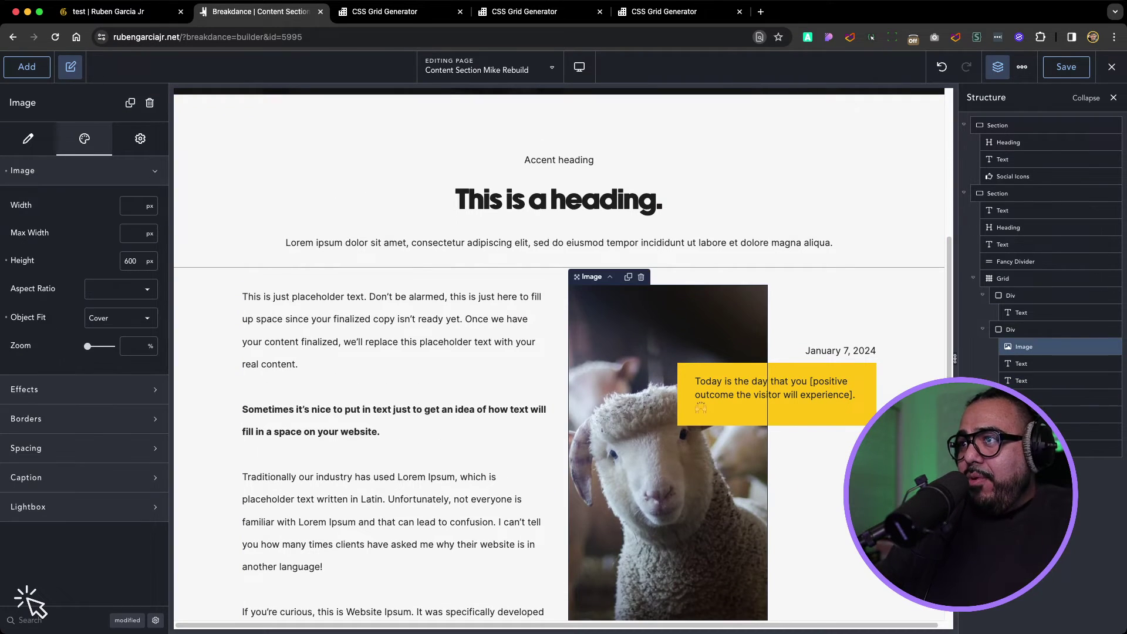
{"action": "left_click", "coordinate": [83, 418]}
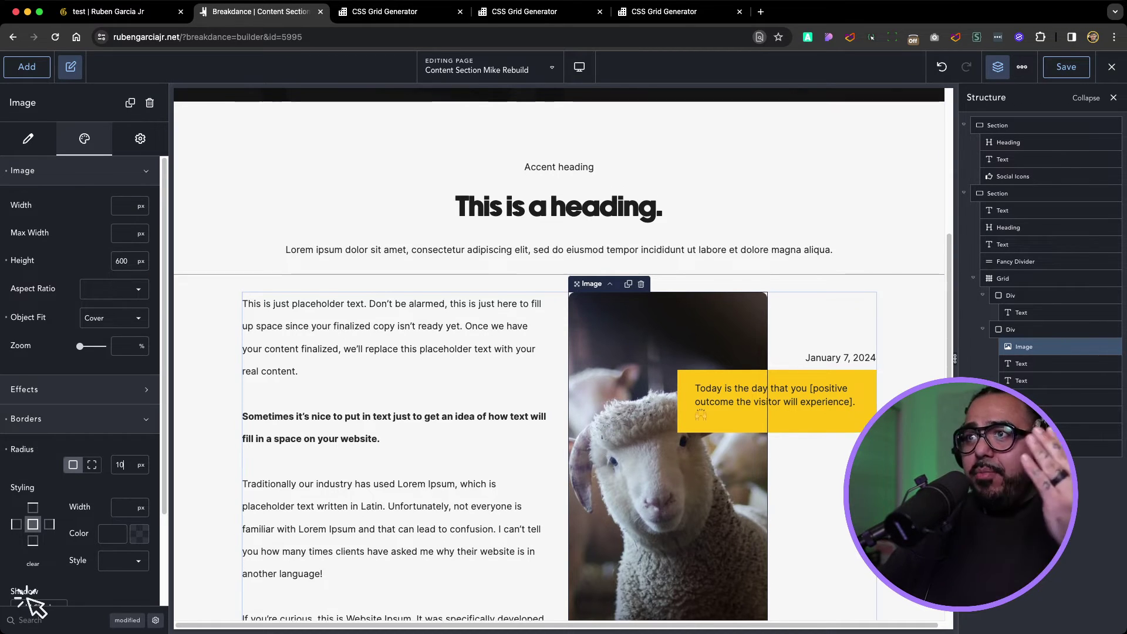
{"action": "scroll", "coordinate": [26, 603], "scroll_direction": "down", "scroll_amount": 3}
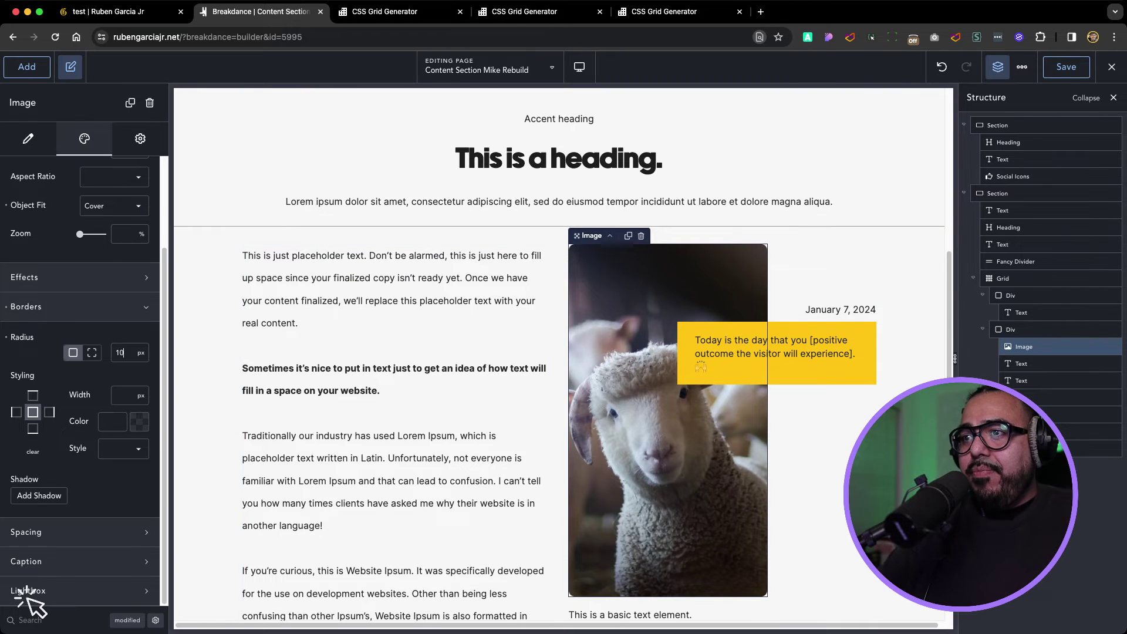
{"action": "left_click", "coordinate": [26, 531]}
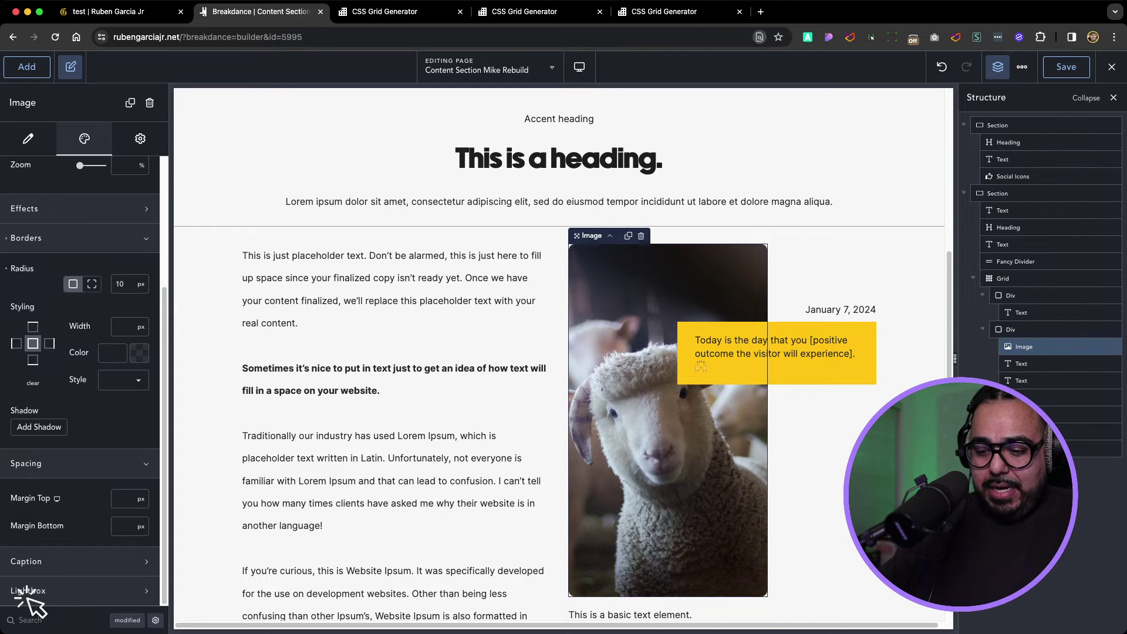
{"action": "type", "text": "100"}
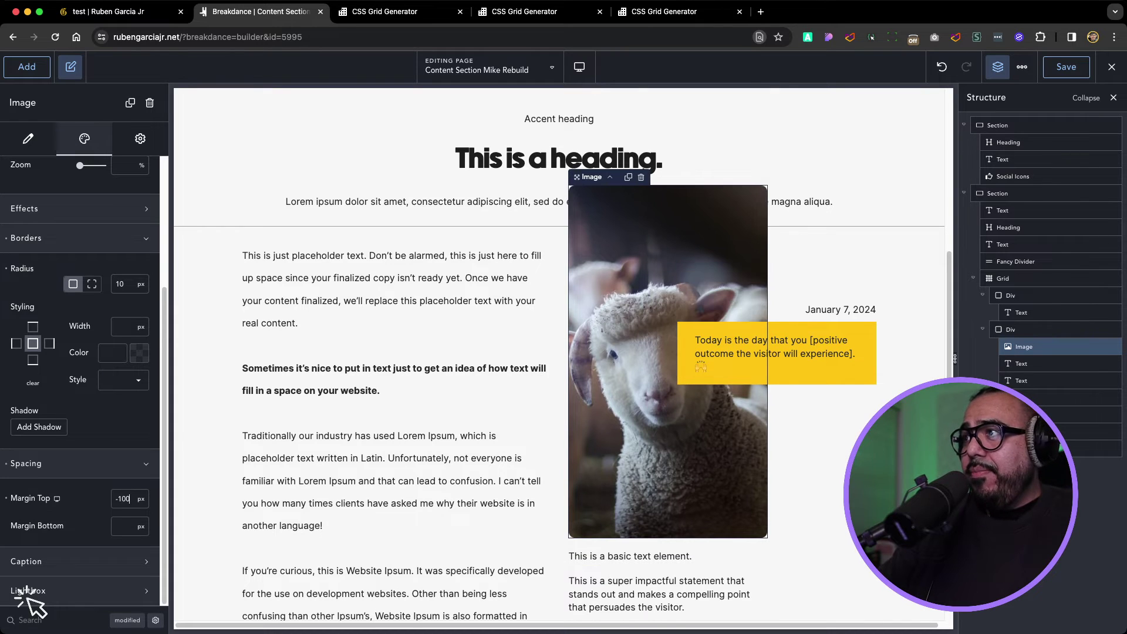
- Increase the spacing below the Lorem ipsum intro text under the heading, moving the divider and content grid further down
{"action": "scroll", "coordinate": [27, 598], "scroll_direction": "up", "scroll_amount": 1}
{"action": "left_click", "coordinate": [411, 201]}
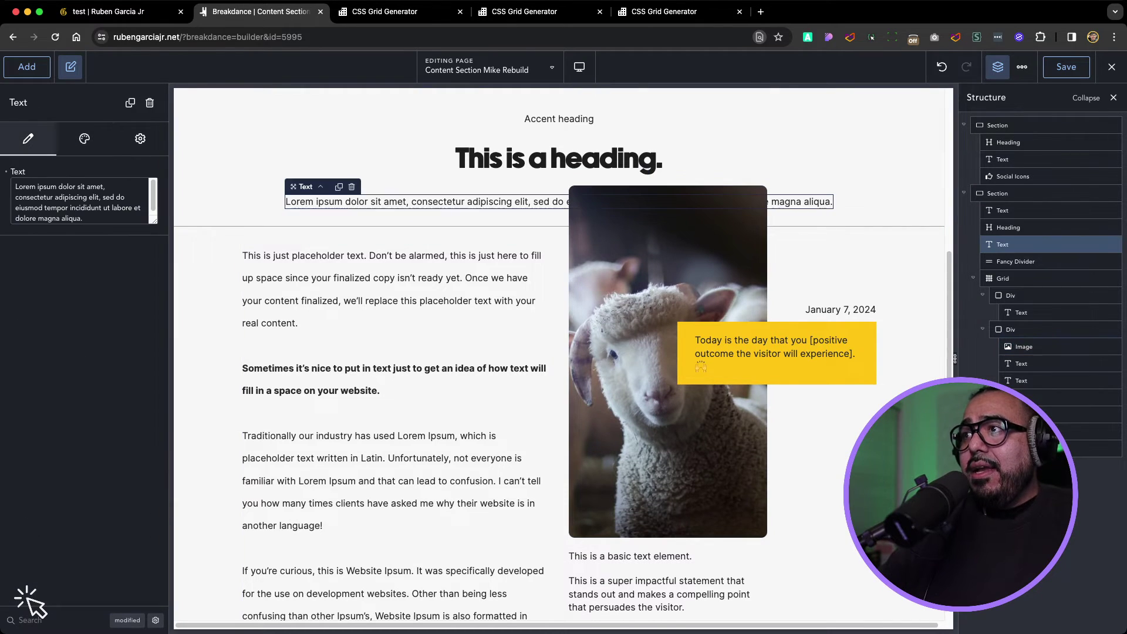
{"action": "left_click_drag", "start_coordinate": [559, 209], "coordinate": [559, 244]}
{"action": "left_click", "coordinate": [1044, 193]}
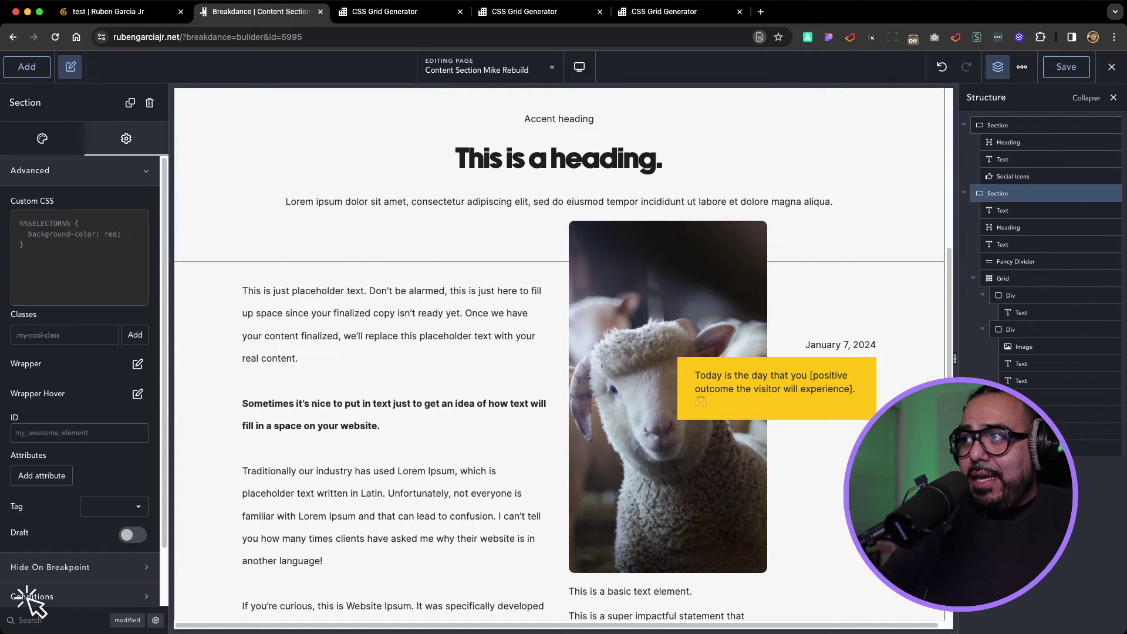
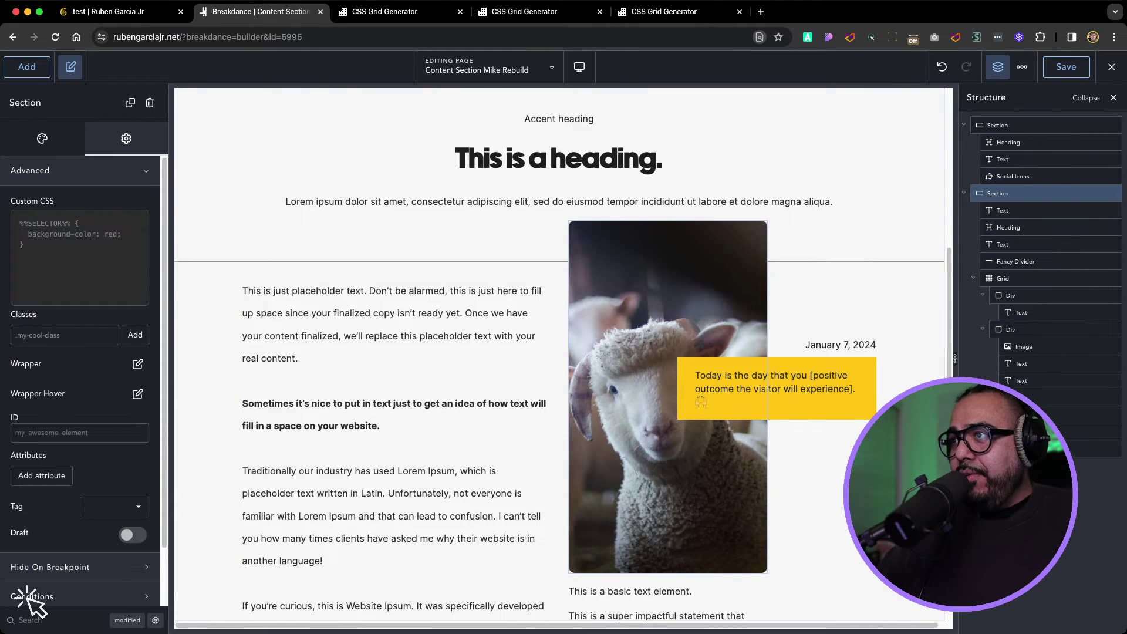
{"action": "left_click", "coordinate": [243, 437]}
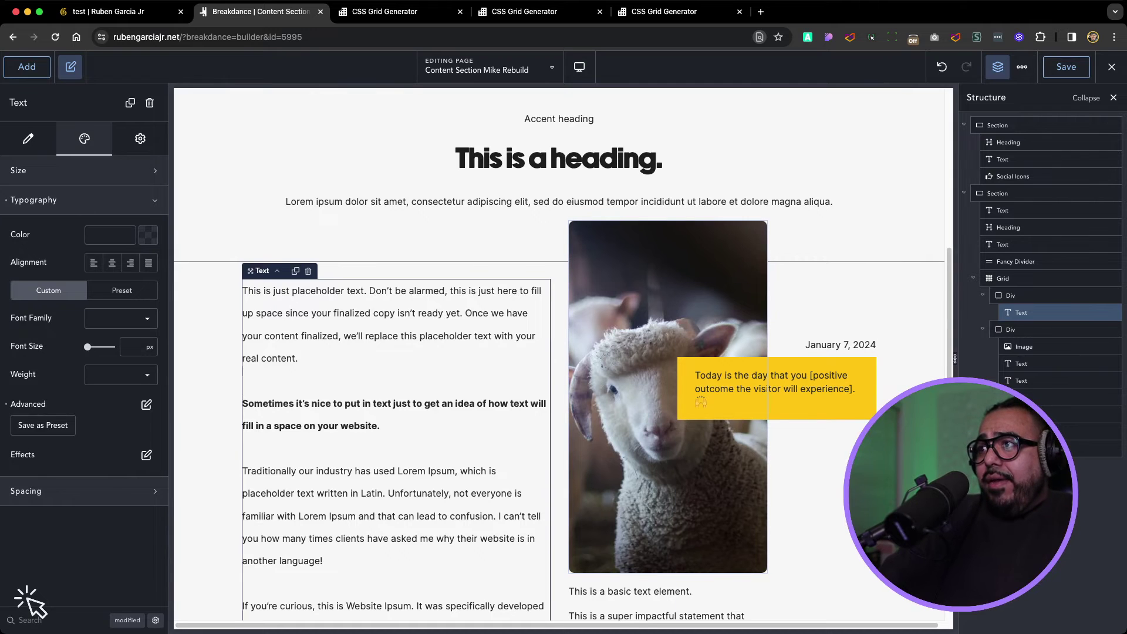
{"action": "scroll", "coordinate": [558, 352], "scroll_direction": "down", "scroll_amount": 3}
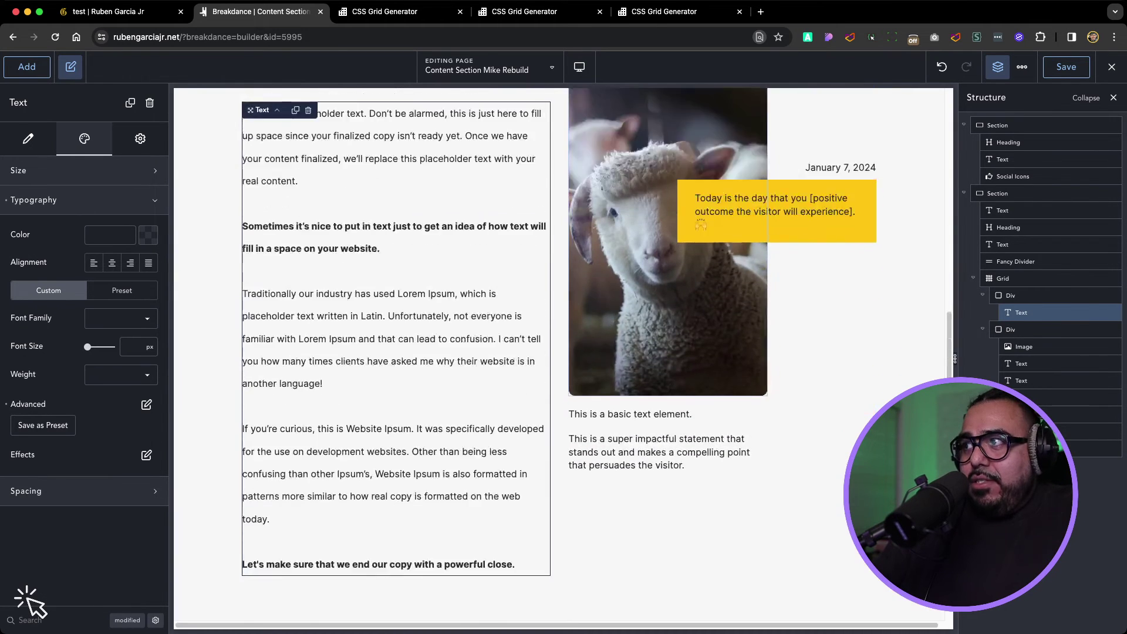
{"action": "scroll", "coordinate": [557, 353], "scroll_direction": "down", "scroll_amount": 3}
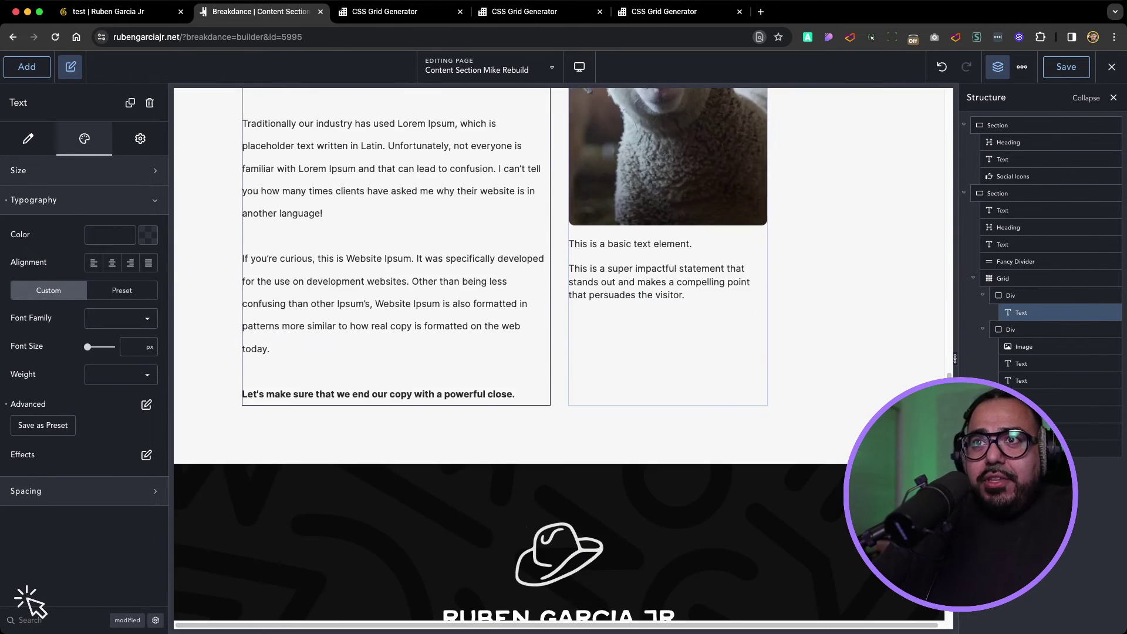
{"action": "scroll", "coordinate": [557, 352], "scroll_direction": "up", "scroll_amount": 4}
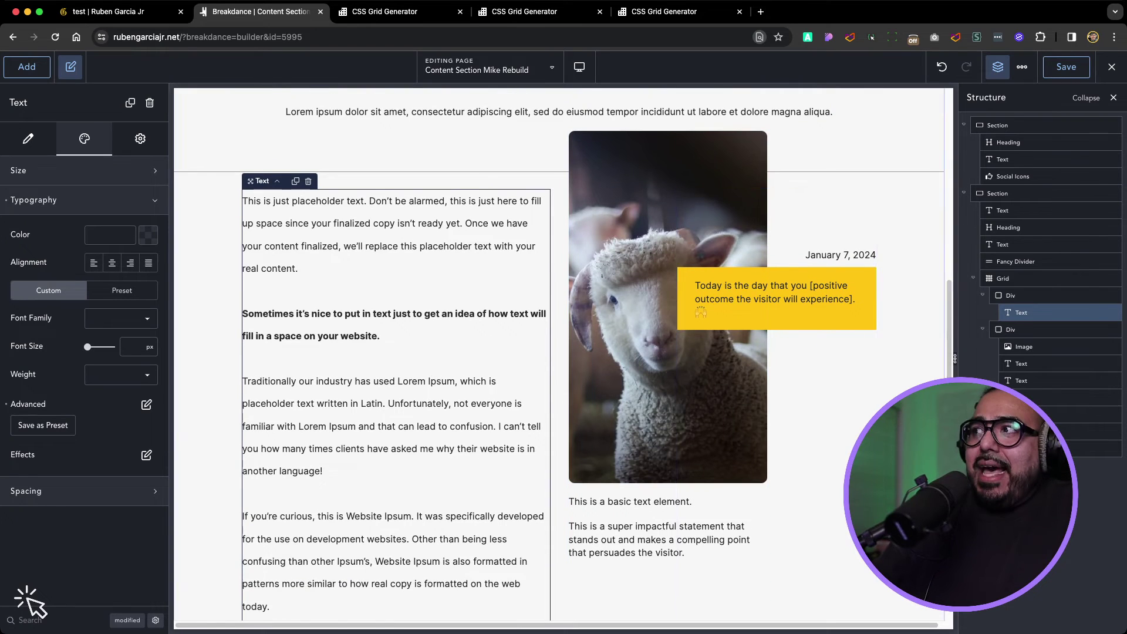
- Give the yellow callout div a 10 px corner radius, leaving its padding as it is
{"action": "left_click", "coordinate": [776, 298]}
{"action": "left_click", "coordinate": [866, 299]}
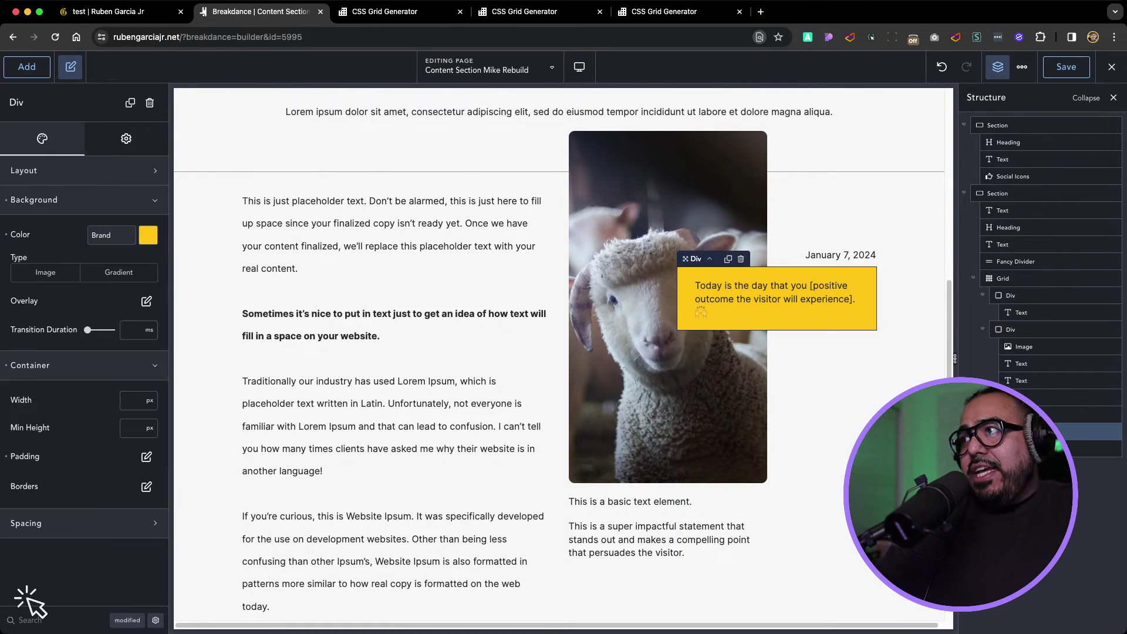
{"action": "left_click", "coordinate": [147, 456]}
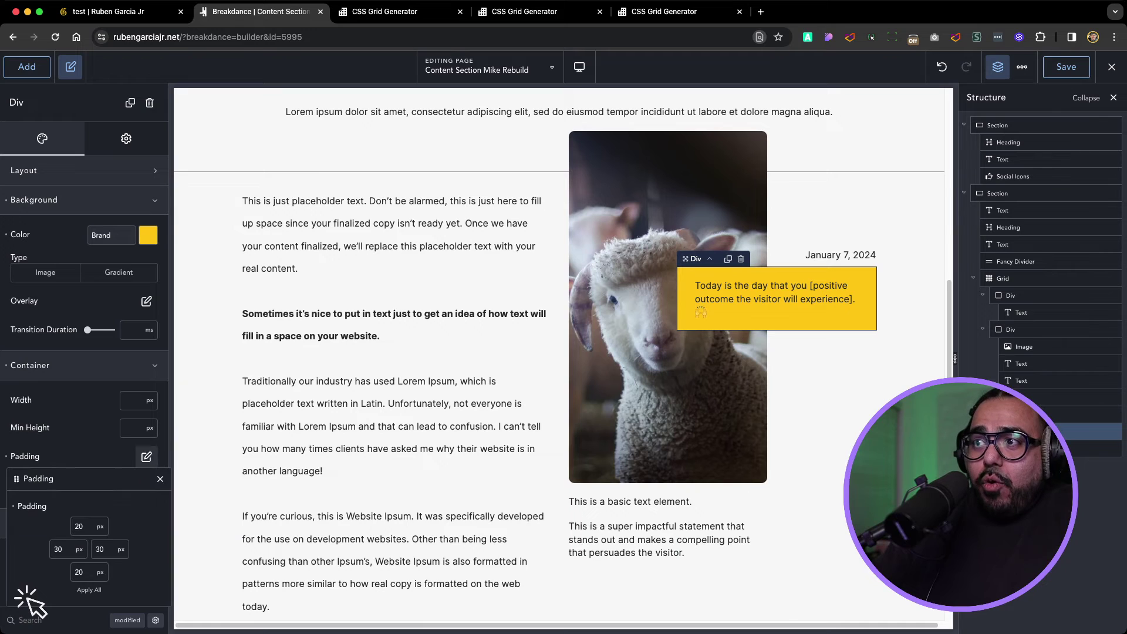
{"action": "left_click", "coordinate": [26, 597]}
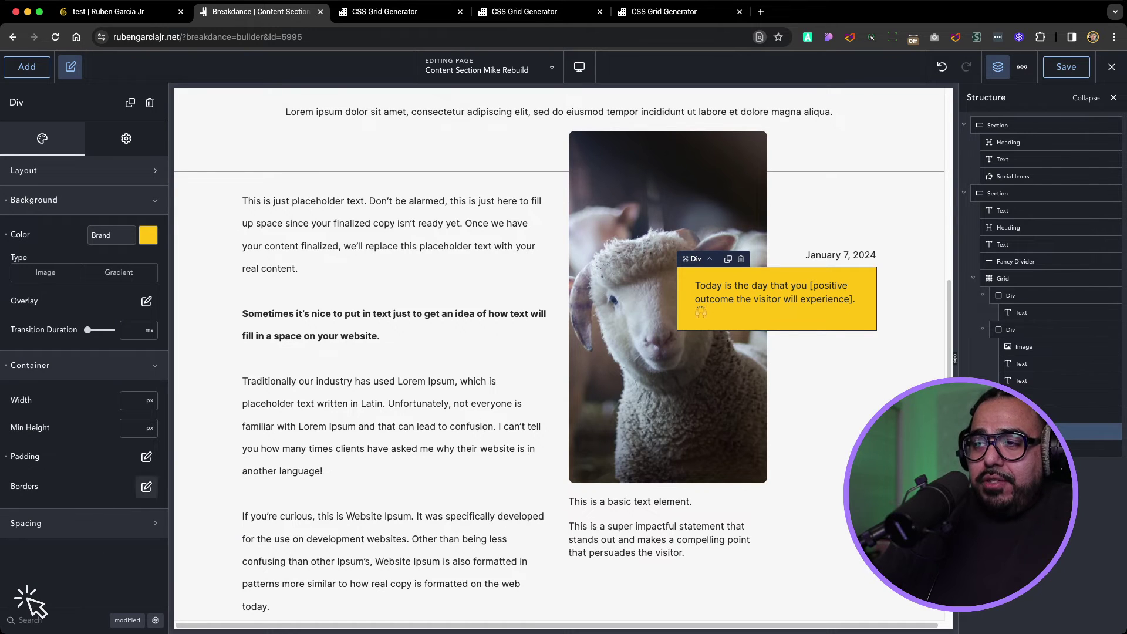
{"action": "left_click", "coordinate": [146, 486]}
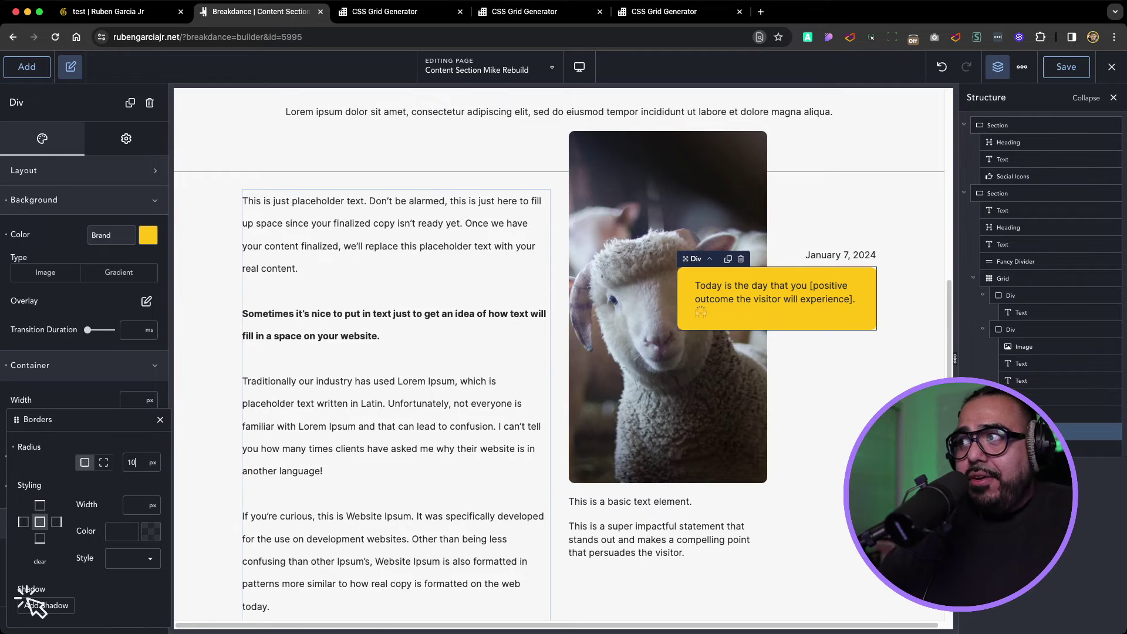
{"action": "left_click", "coordinate": [851, 382]}
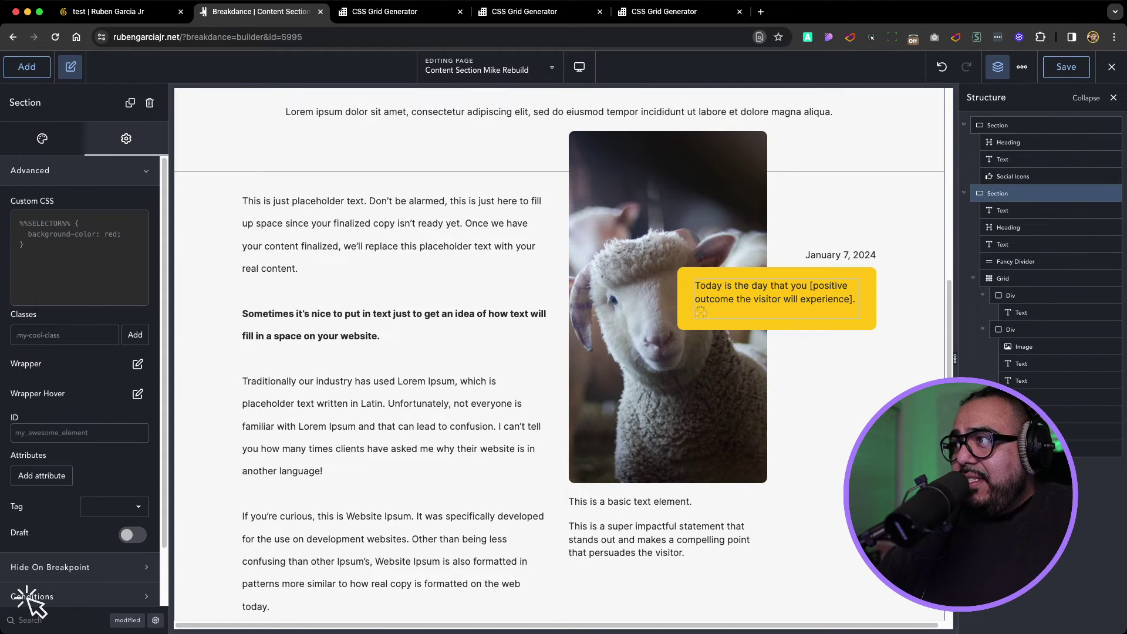
{"action": "left_click", "coordinate": [776, 298]}
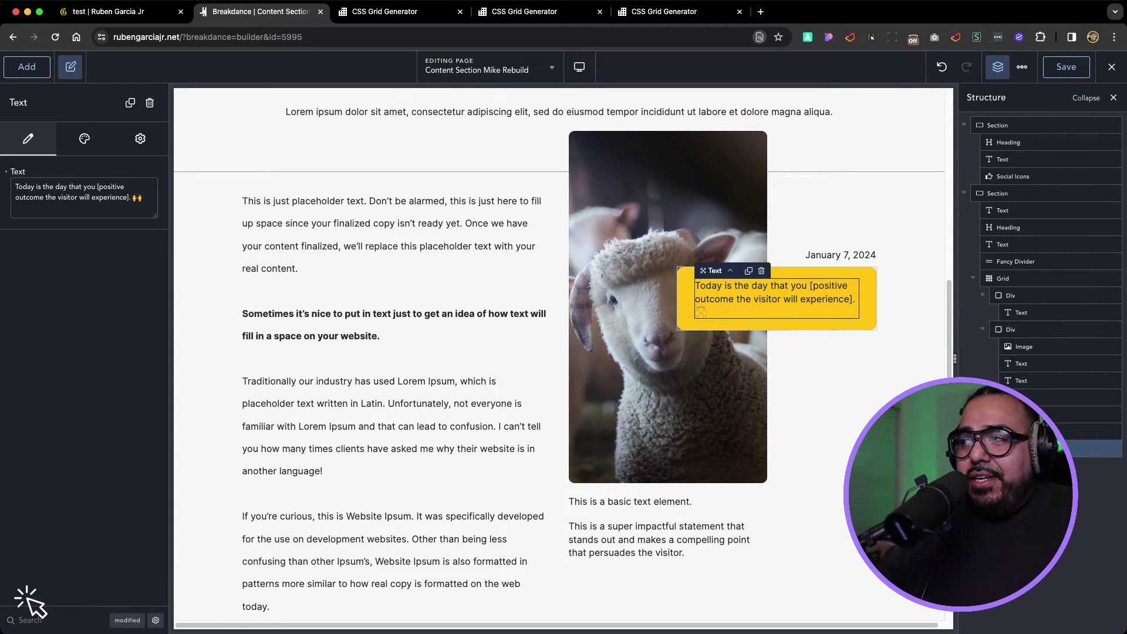
{"action": "left_click", "coordinate": [998, 193]}
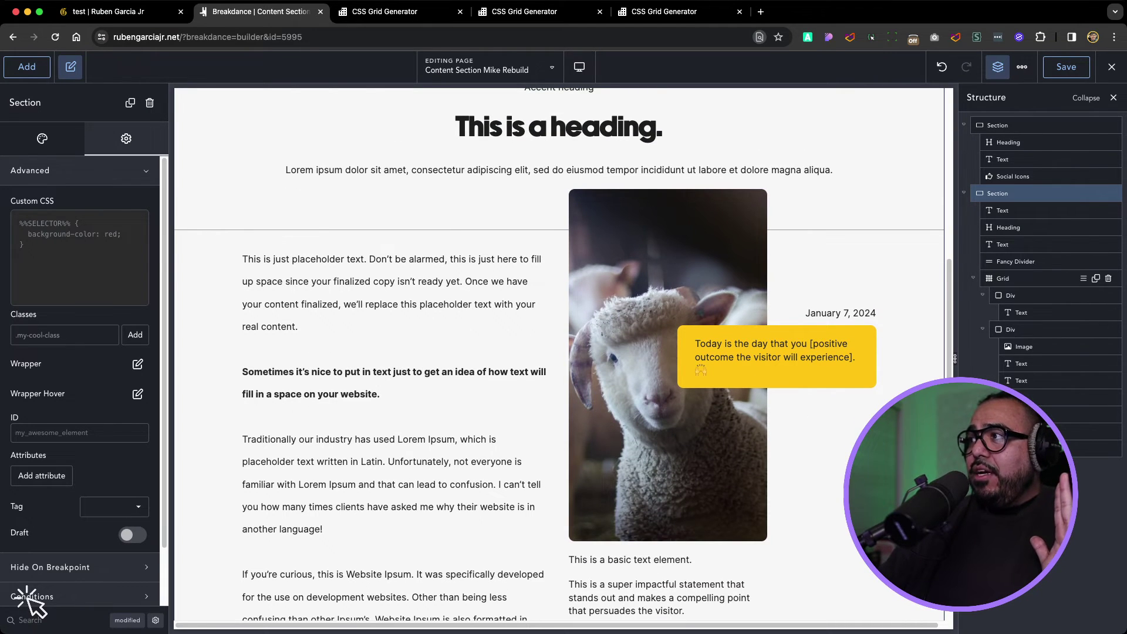
- Set the content grid to 12 items per row at the Tablet Landscape and Tablet Portrait breakpoints
{"action": "left_click", "coordinate": [1002, 278]}
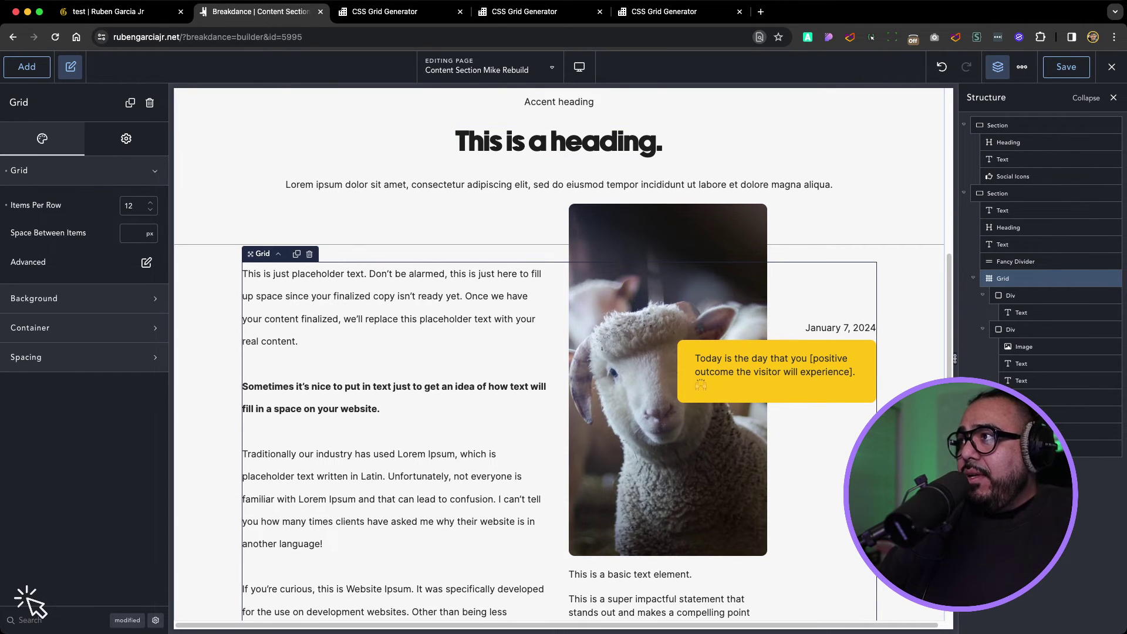
{"action": "left_click", "coordinate": [579, 67]}
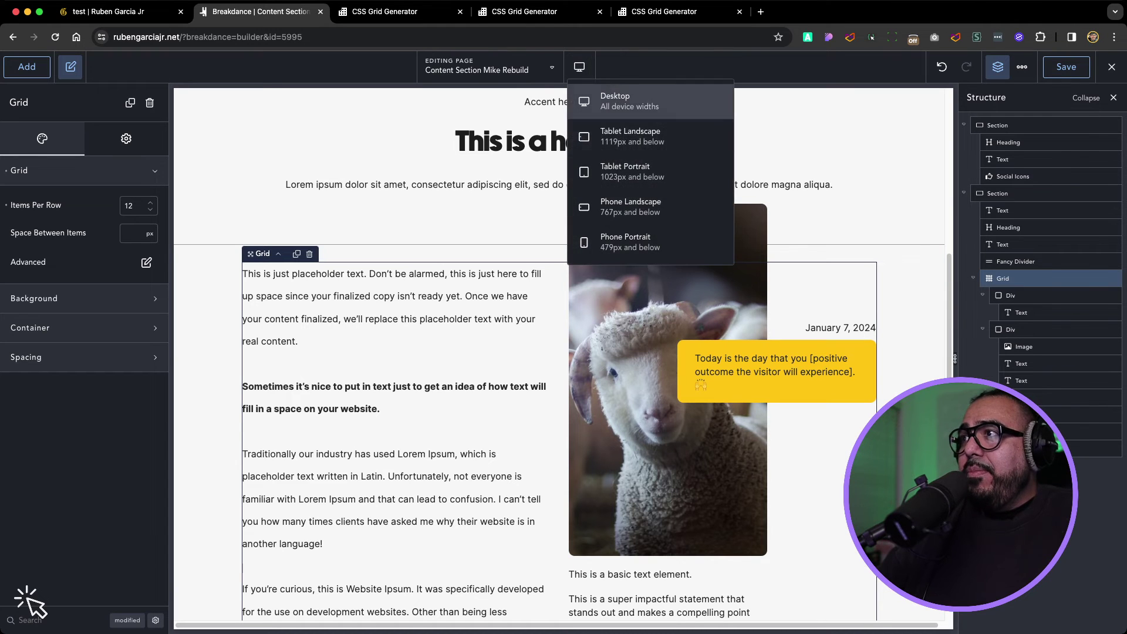
{"action": "left_click", "coordinate": [650, 136]}
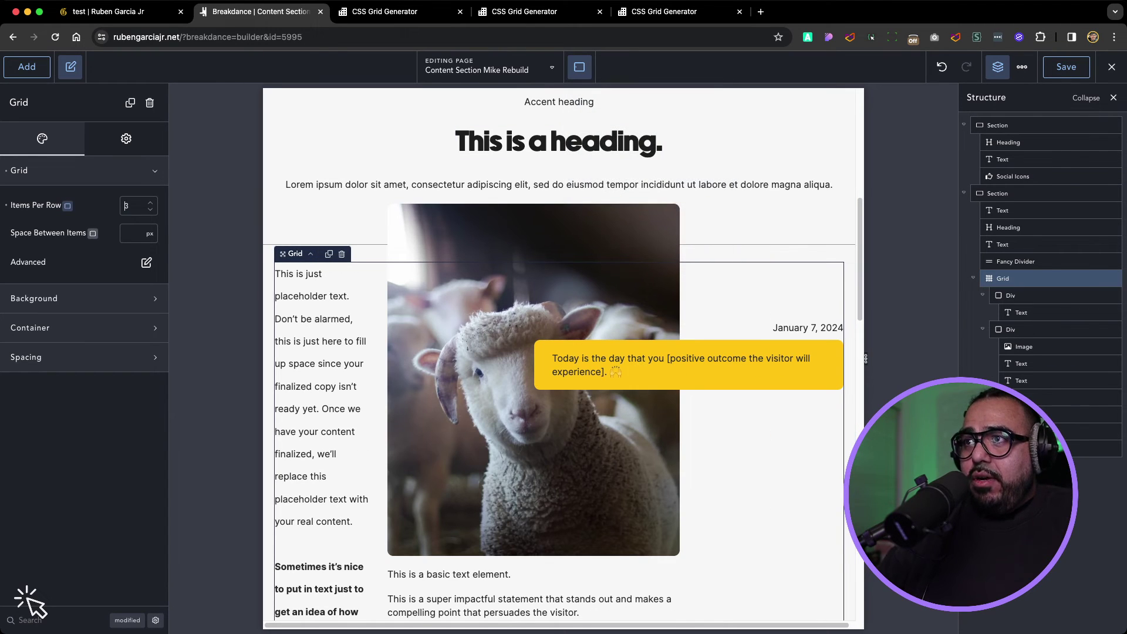
{"action": "type", "text": "12"}
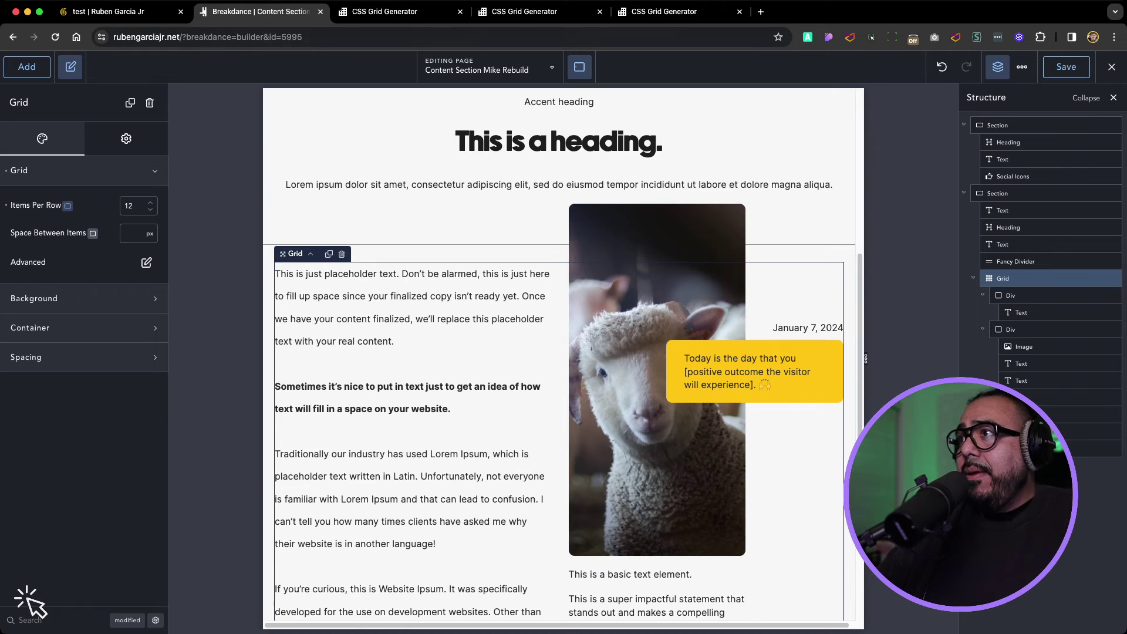
{"action": "left_click", "coordinate": [579, 66]}
{"action": "left_click", "coordinate": [628, 169]}
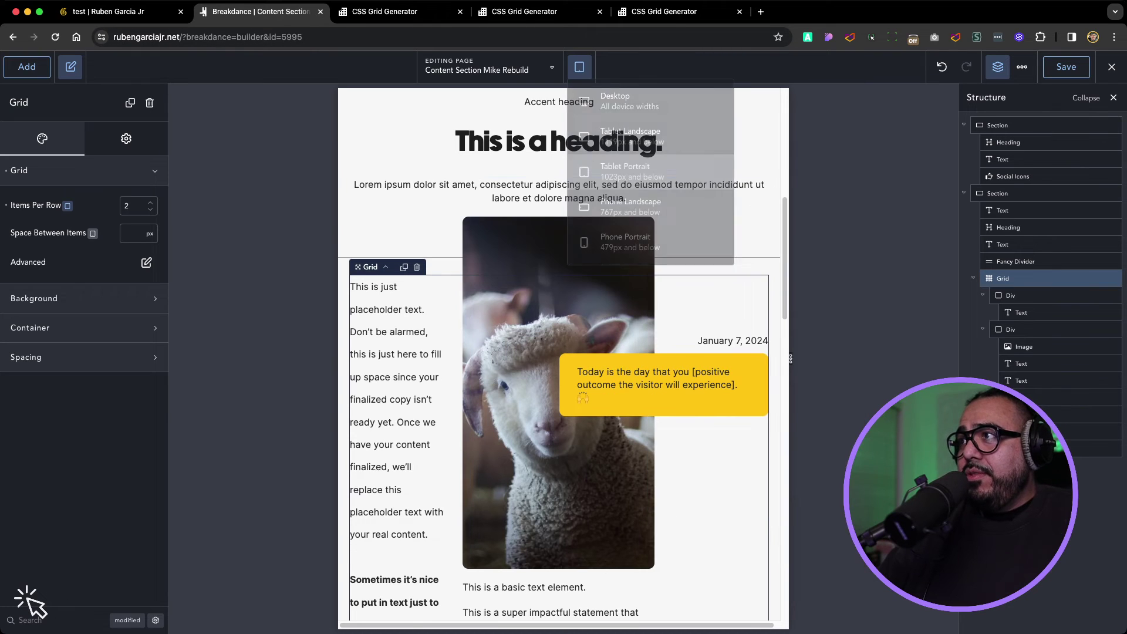
{"action": "type", "text": "12"}
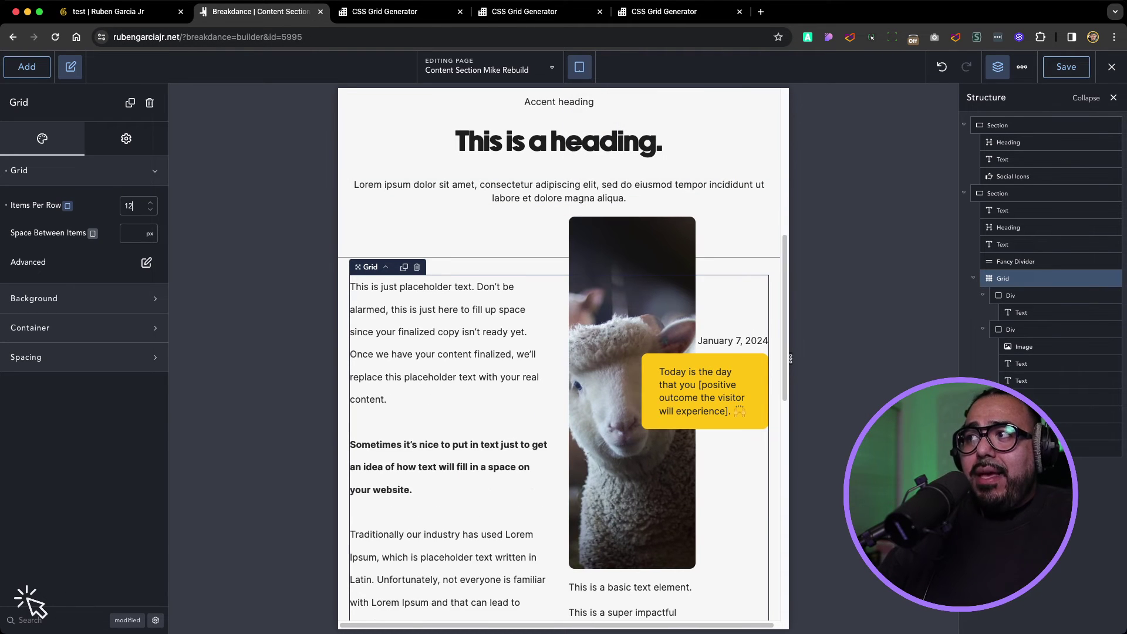
- Set the content grid to 12 items per row for Phone Landscape and Phone Portrait, and return to the Desktop view
{"action": "left_click", "coordinate": [579, 66]}
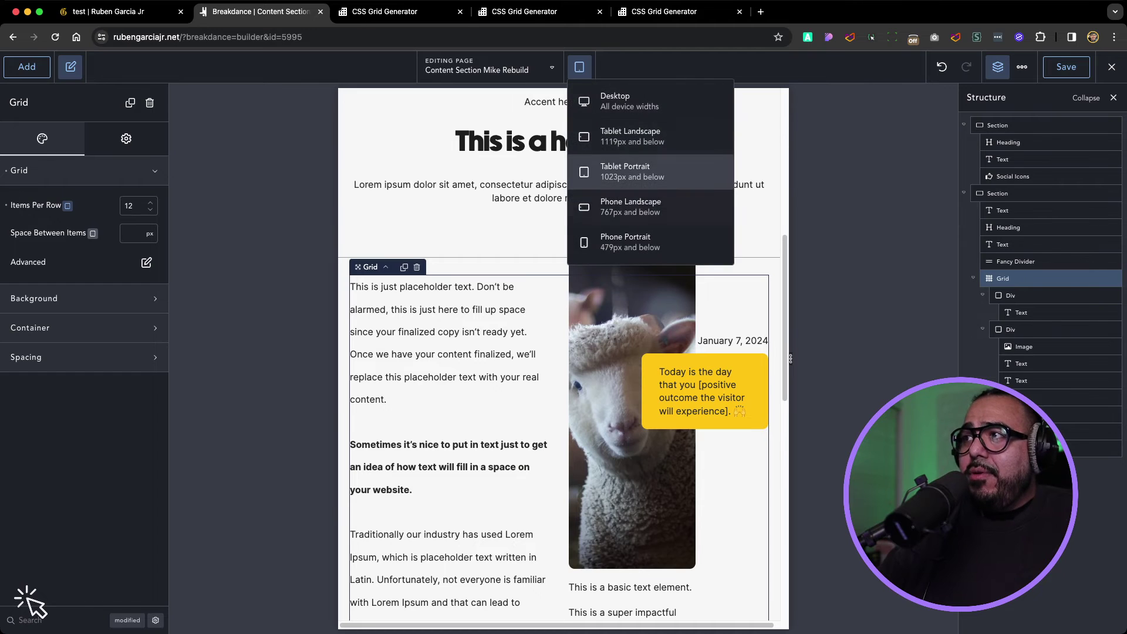
{"action": "left_click", "coordinate": [630, 206]}
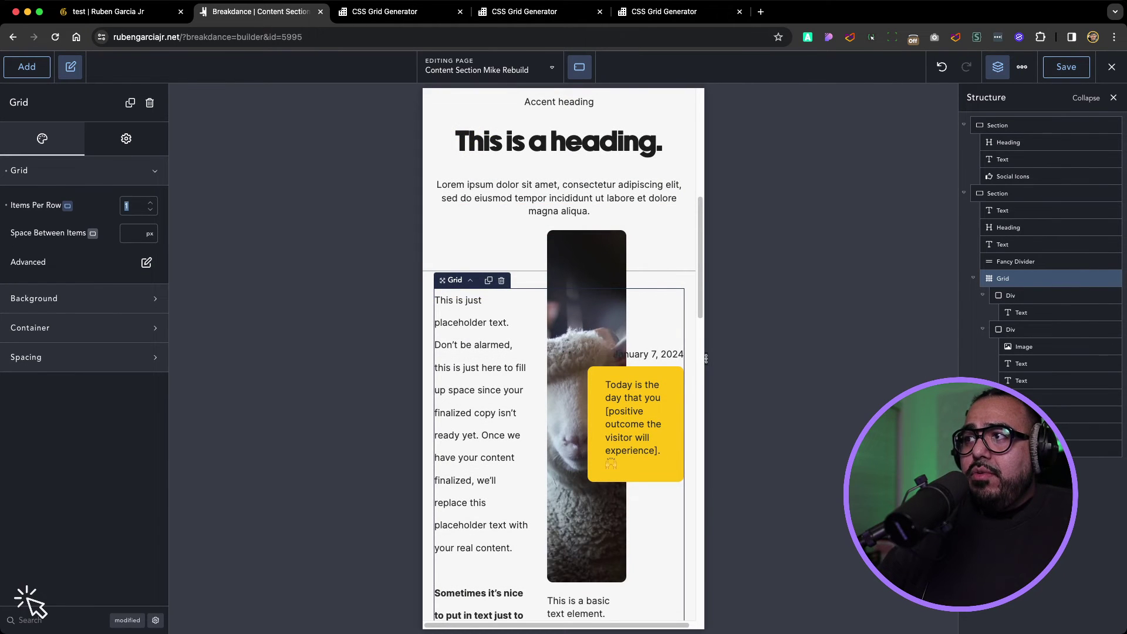
{"action": "type", "text": "12"}
{"action": "left_click", "coordinate": [579, 66]}
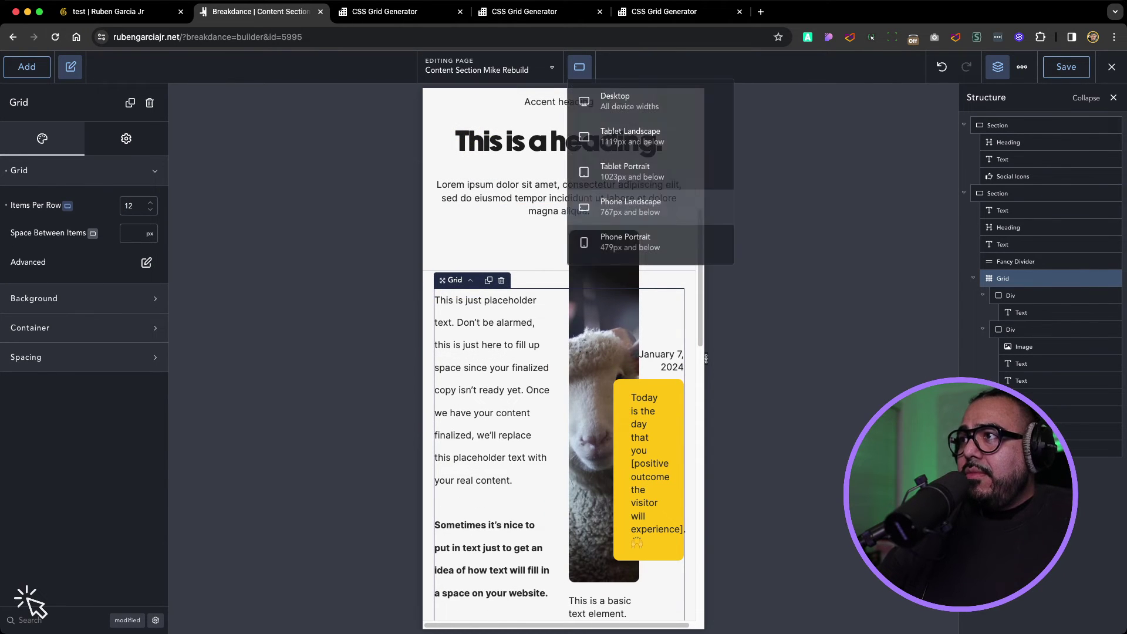
{"action": "left_click", "coordinate": [626, 242]}
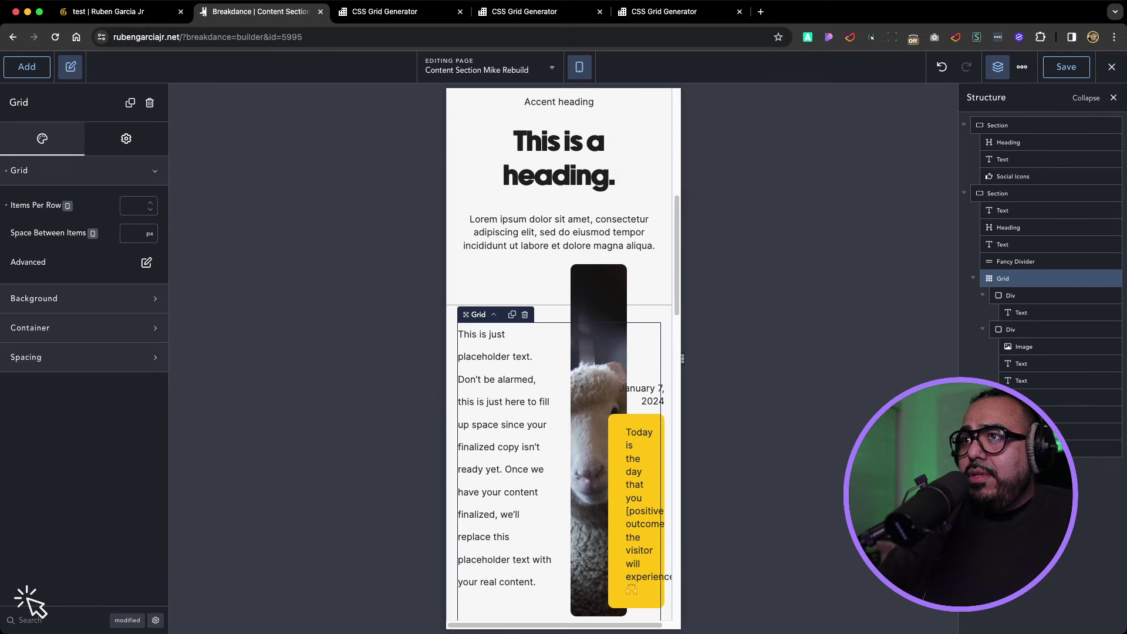
{"action": "left_click", "coordinate": [133, 205]}
{"action": "type", "text": "12"}
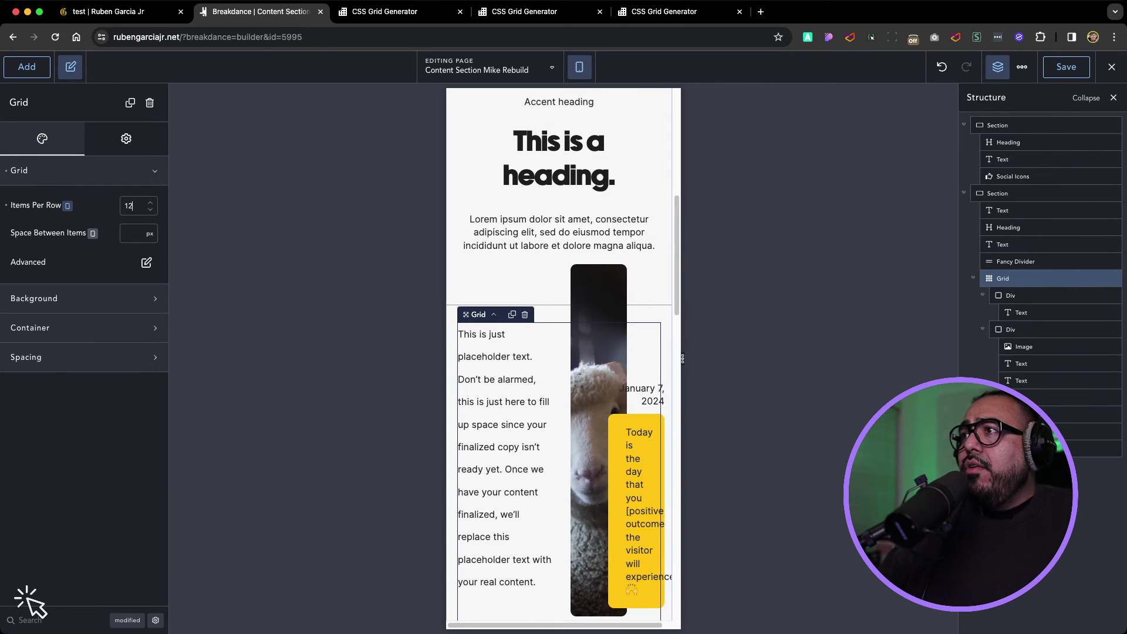
{"action": "left_click", "coordinate": [579, 66]}
{"action": "left_click", "coordinate": [622, 95]}
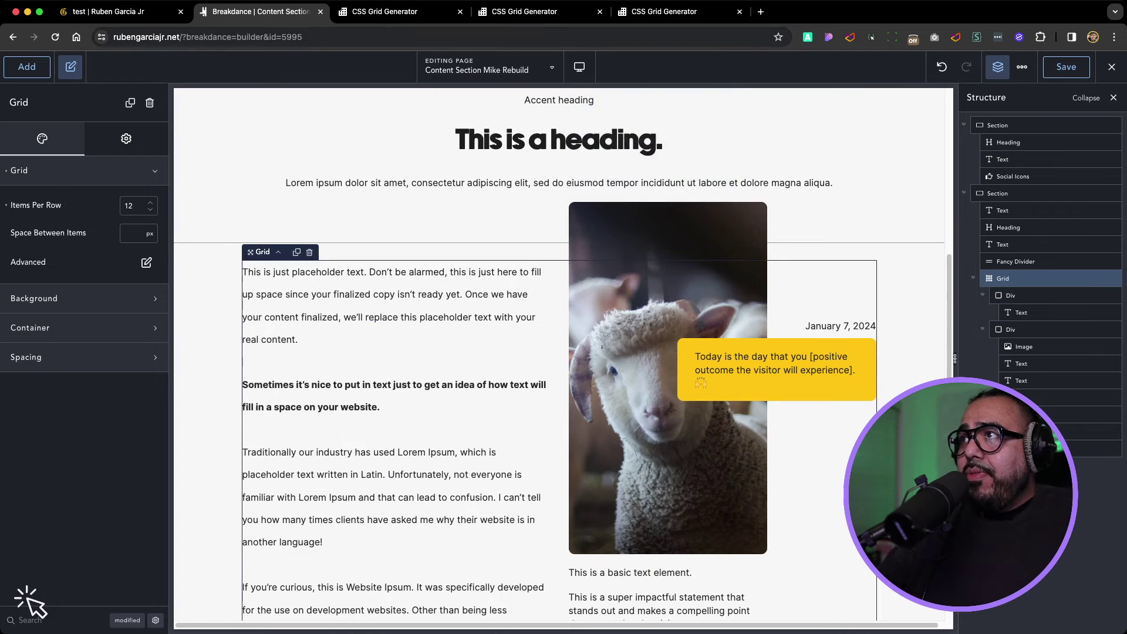
- Switch to CSS Grid Generator, generate the code for the 12-column, two-row layout and copy its div1, div2 and div3 grid-area rules
{"action": "key", "text": "super+4"}
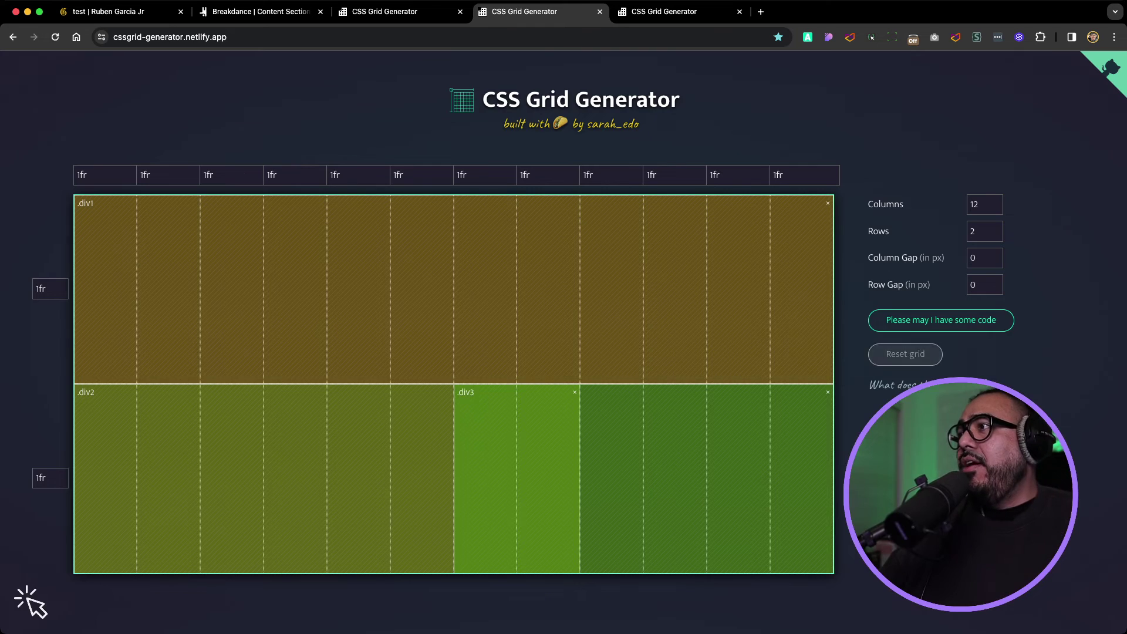
{"action": "left_click", "coordinate": [941, 319]}
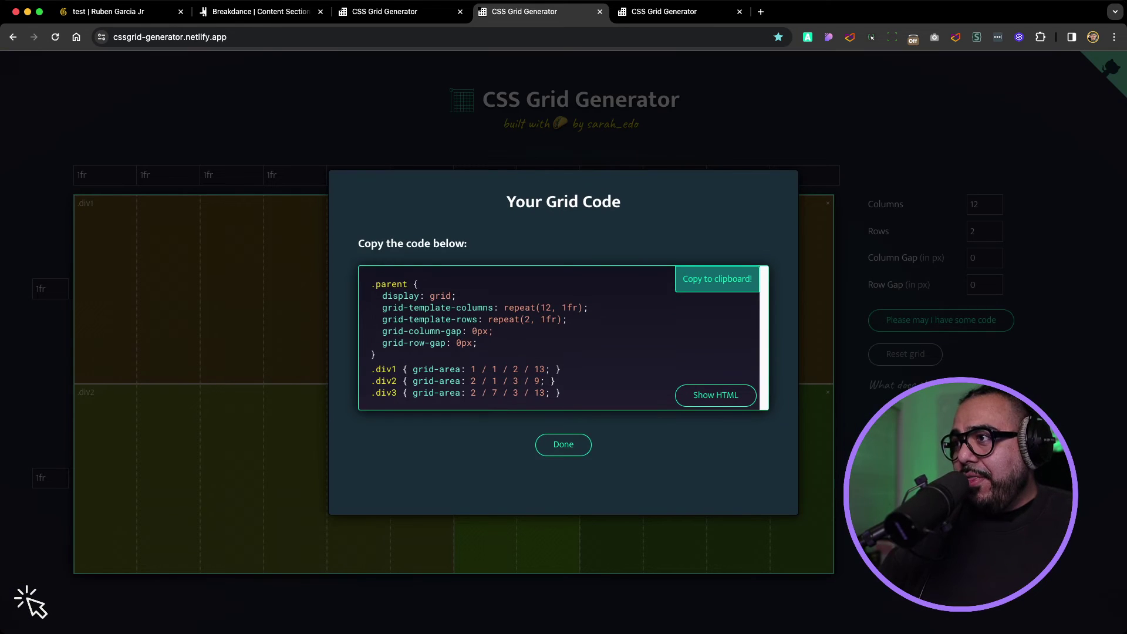
{"action": "left_click_drag", "start_coordinate": [561, 392], "coordinate": [371, 370]}
{"action": "key", "text": "super+c"}
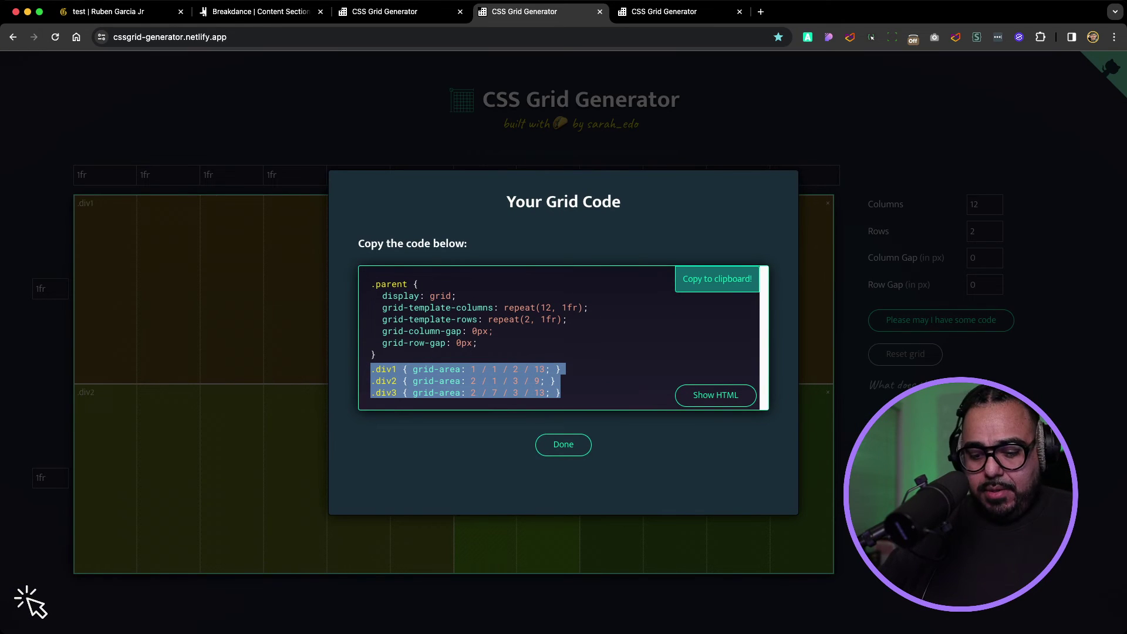
{"action": "left_click", "coordinate": [396, 11]}
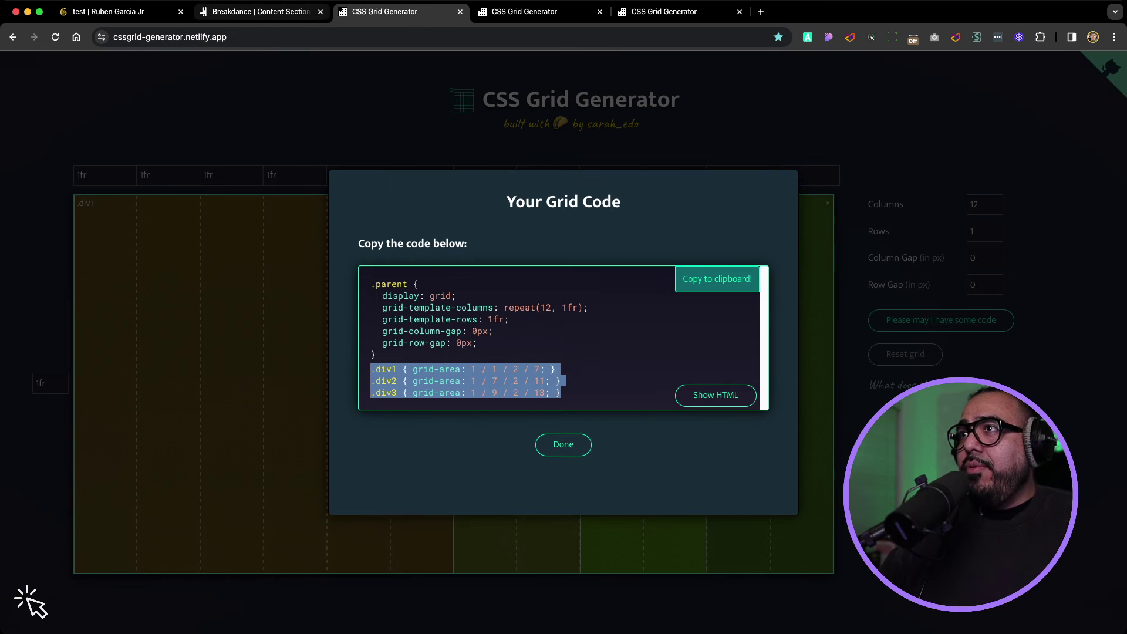
- Return to the Breakdance builder and replace the grid's custom CSS at the Tablet Portrait breakpoint with the copied div1–div3 grid-area rules
{"action": "left_click", "coordinate": [258, 11]}
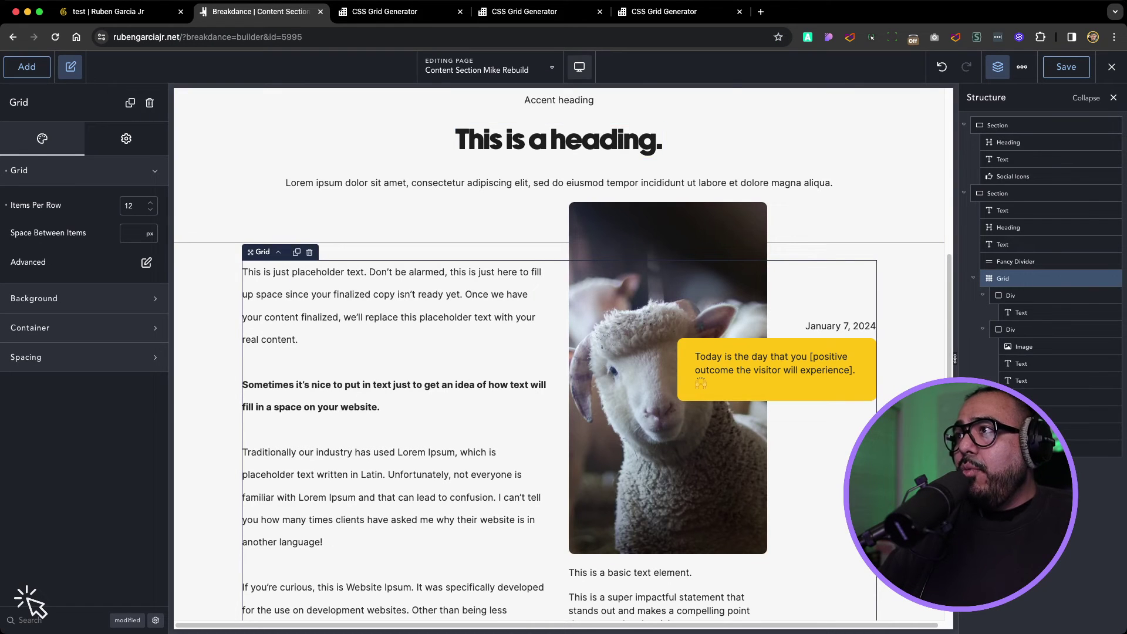
{"action": "left_click", "coordinate": [579, 67]}
{"action": "left_click", "coordinate": [631, 172]}
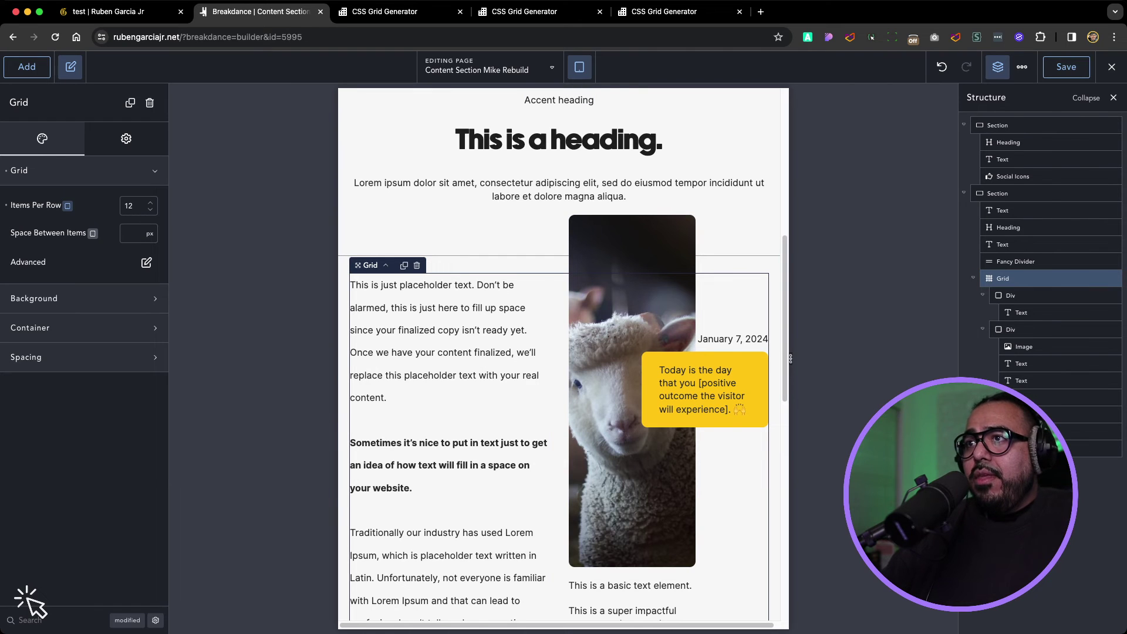
{"action": "left_click", "coordinate": [125, 138]}
{"action": "left_click", "coordinate": [80, 233]}
{"action": "key", "text": "super+a"}
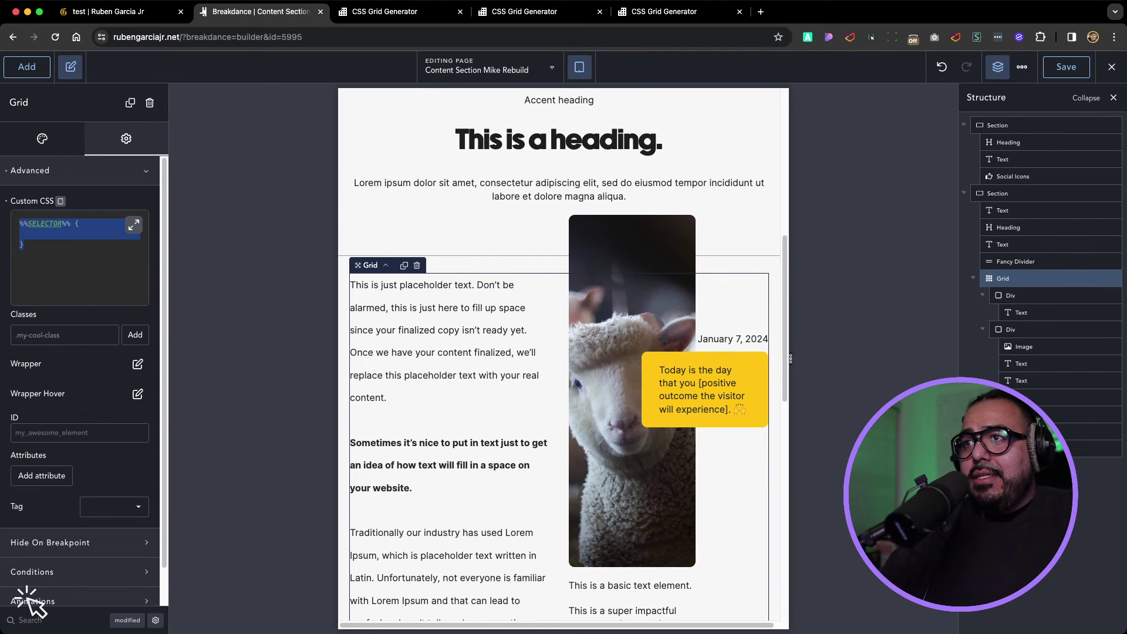
{"action": "key", "text": "super+v"}
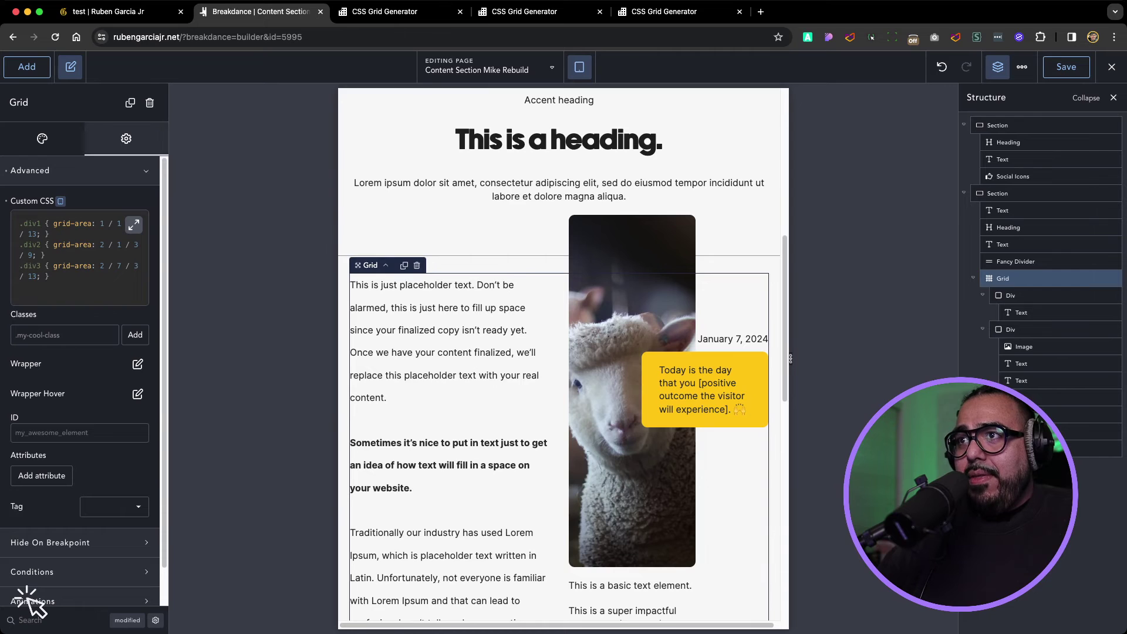
- Rename the div1, div2 and div3 selectors in the grid's Tablet Portrait custom CSS to mike1, mike2 and mike3
{"action": "key", "text": "BackSpace"}
{"action": "key", "text": "BackSpace"}
{"action": "key", "text": "BackSpace"}
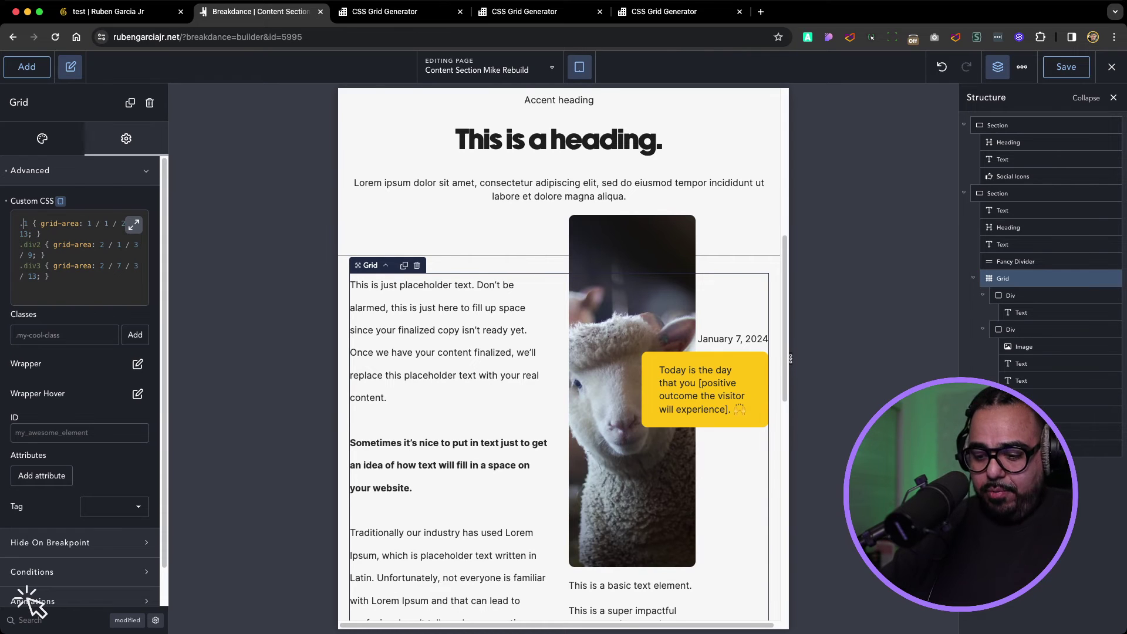
{"action": "type", "text": "mike"}
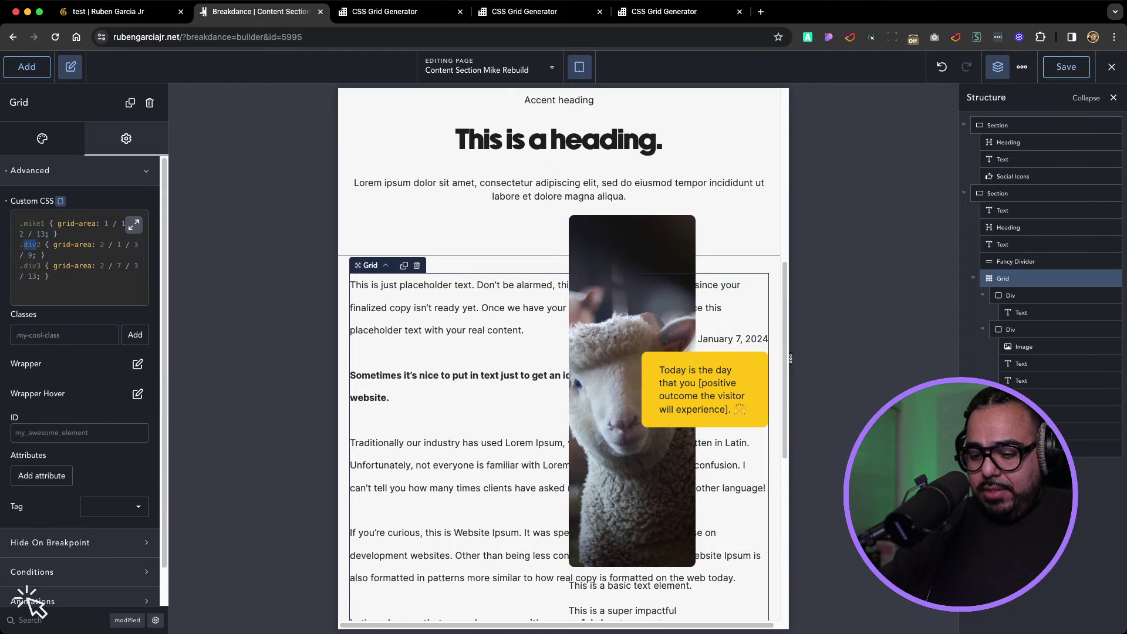
{"action": "type", "text": "mike"}
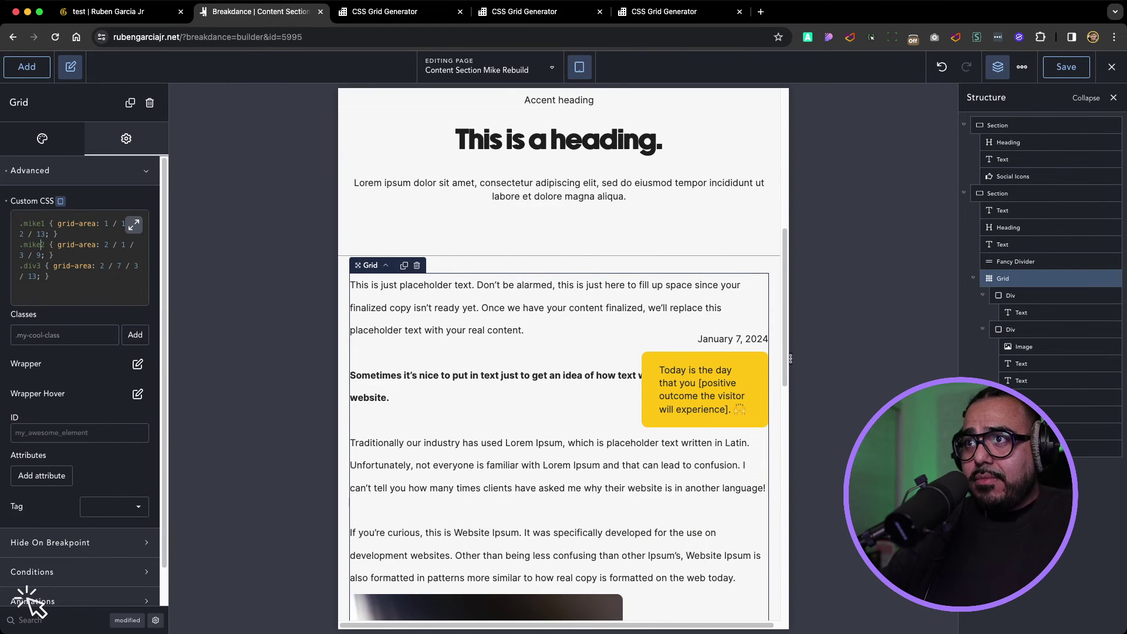
{"action": "key", "text": "BackSpace"}
{"action": "key", "text": "BackSpace"}
{"action": "key", "text": "BackSpace"}
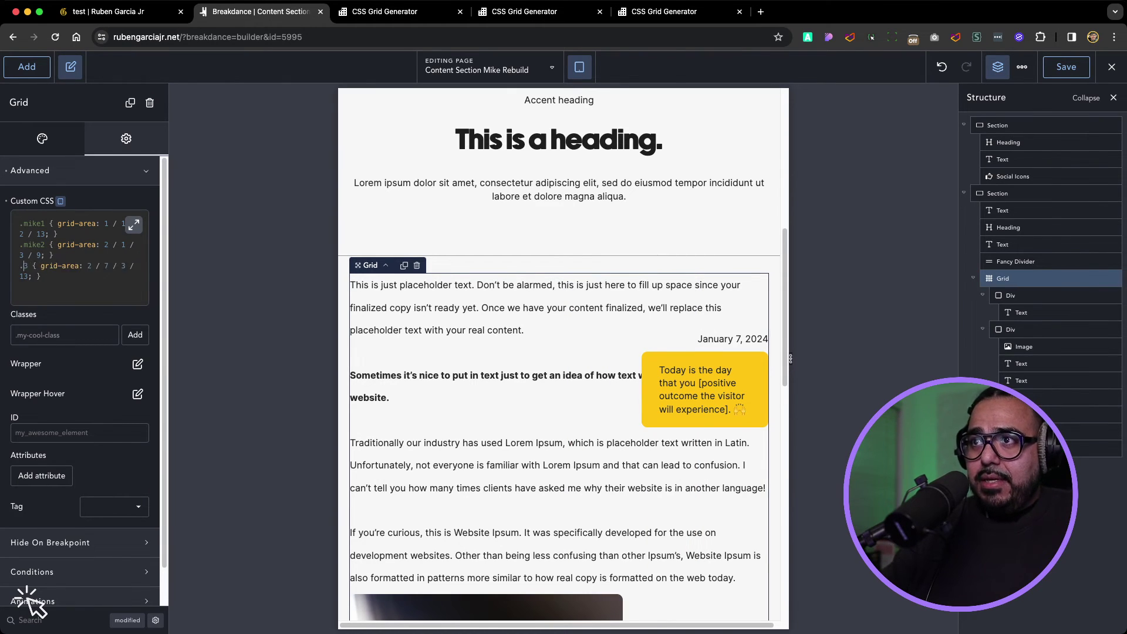
{"action": "type", "text": "mike"}
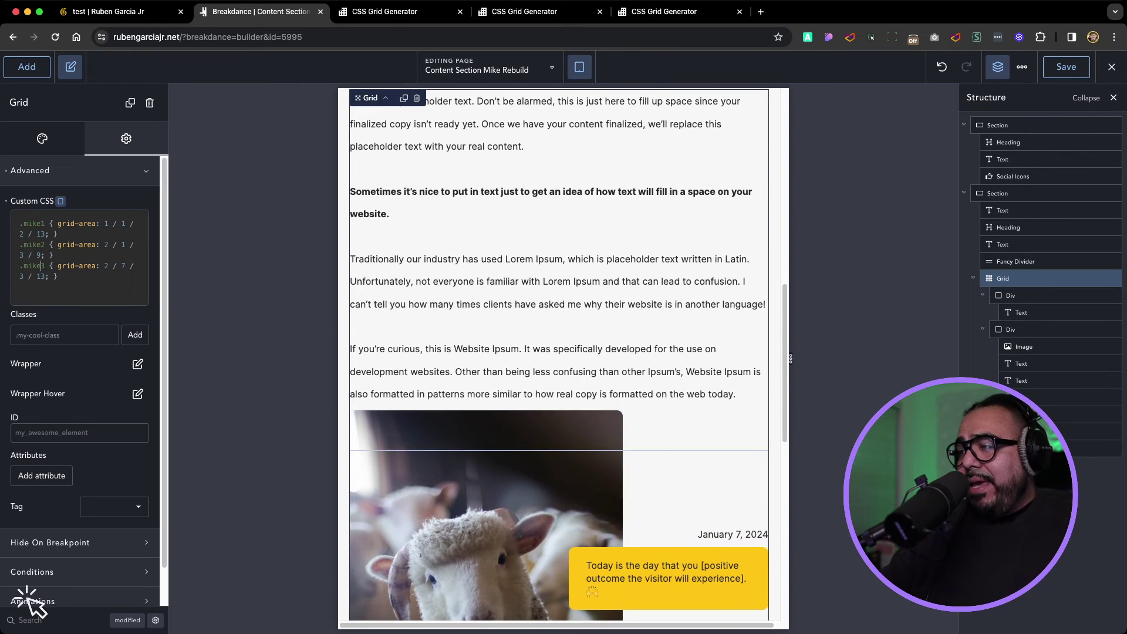
- Set the sheep image's top margin to 0 px at the Tablet Portrait breakpoint
{"action": "left_click", "coordinate": [486, 470]}
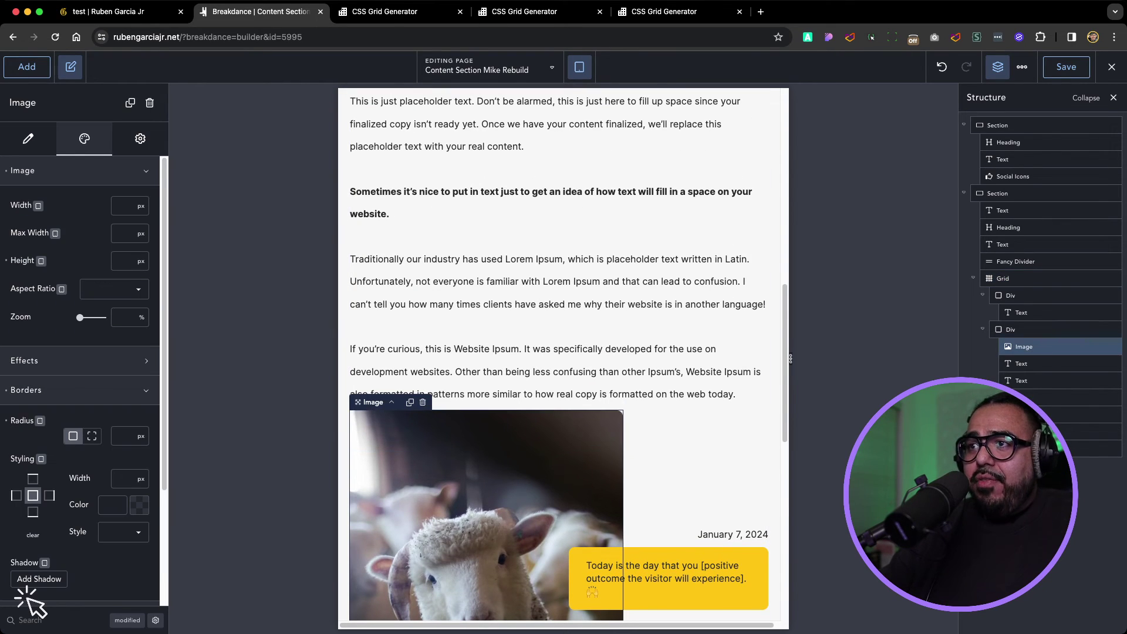
{"action": "left_click", "coordinate": [27, 602]}
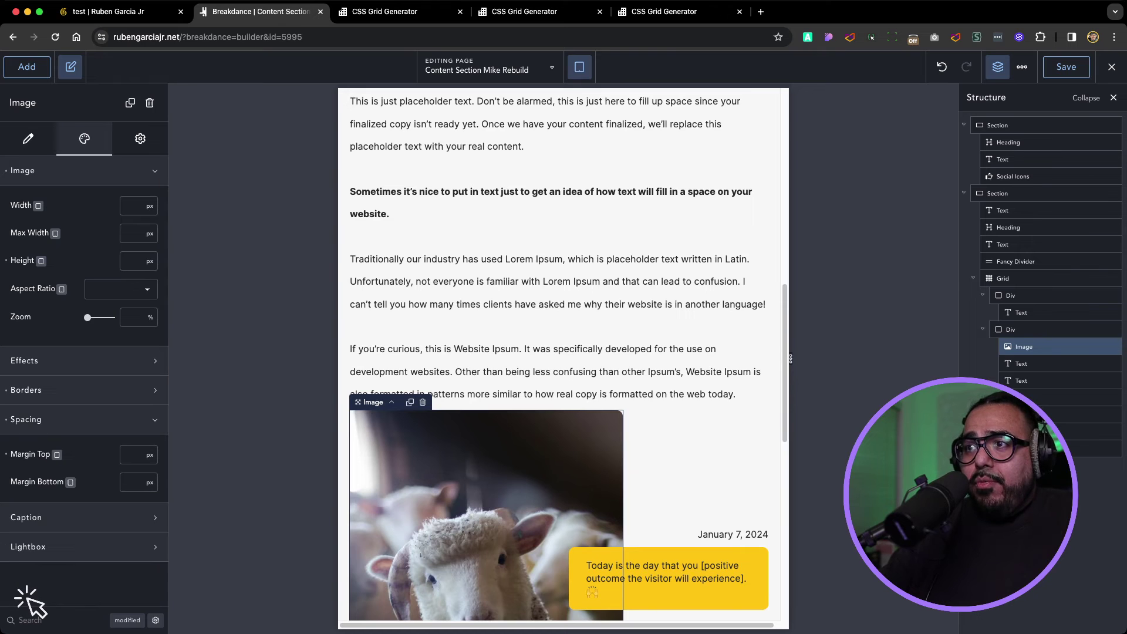
{"action": "type", "text": "0"}
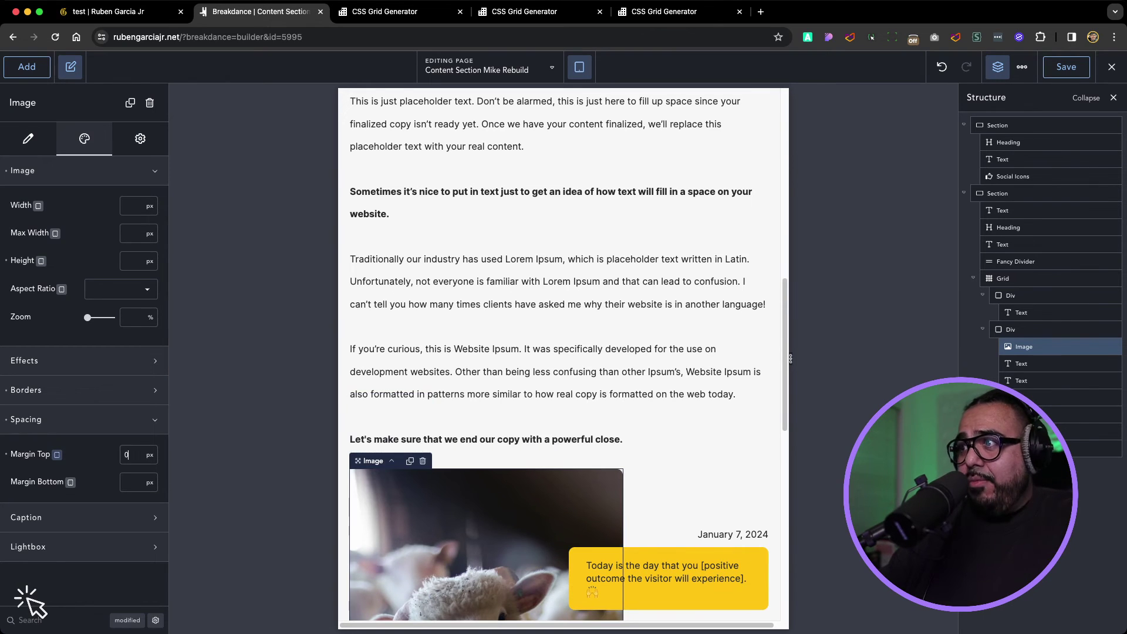
{"action": "scroll", "coordinate": [559, 354], "scroll_direction": "down", "scroll_amount": 6}
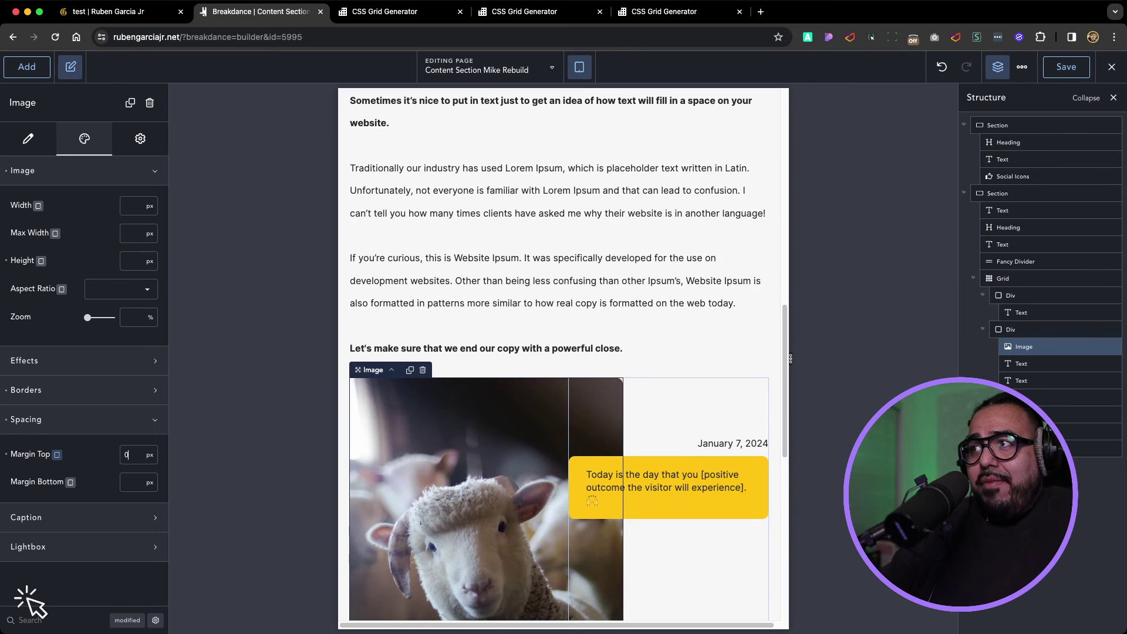
- Switch the page preview to the Phone Landscape breakpoint and show the image and callout area
{"action": "scroll", "coordinate": [559, 354], "scroll_direction": "up", "scroll_amount": 7}
{"action": "left_click", "coordinate": [579, 67]}
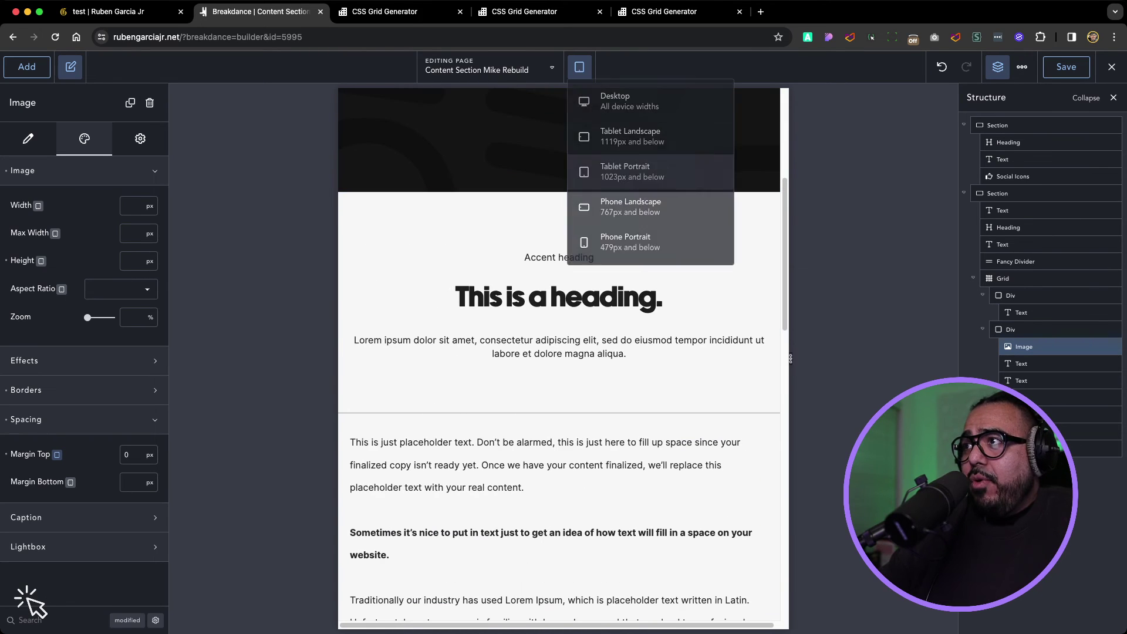
{"action": "left_click", "coordinate": [630, 206]}
{"action": "scroll", "coordinate": [559, 354], "scroll_direction": "down", "scroll_amount": 1}
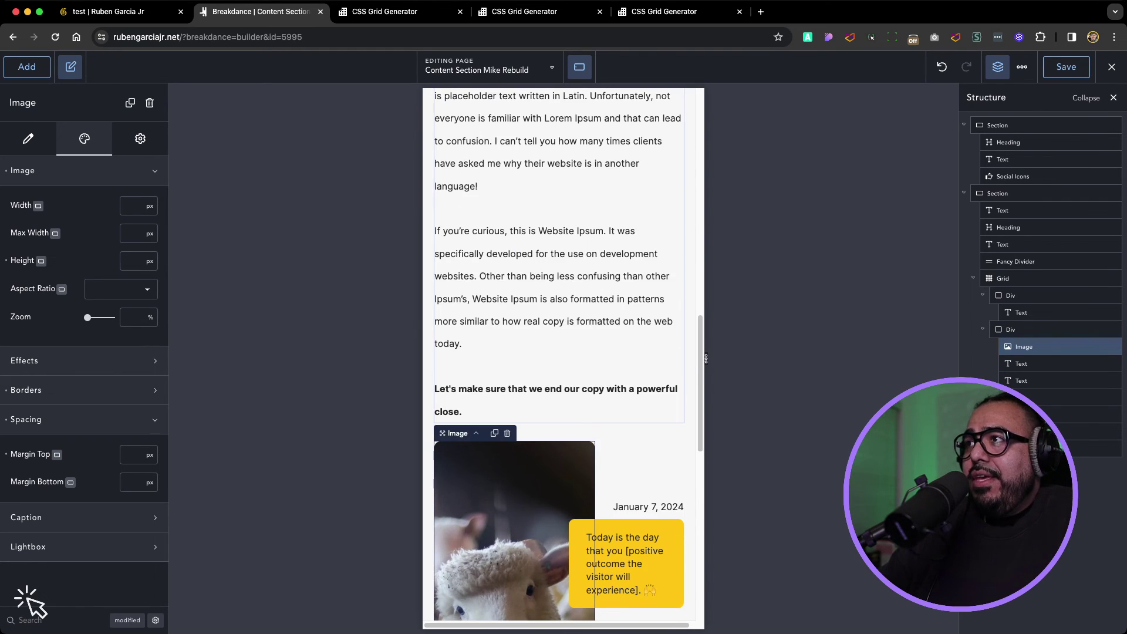
- Switch to CSS Grid Generator, generate the code for the 12-column, three-row layout and copy its div1–div3 grid-area rules
{"action": "left_click", "coordinate": [675, 11]}
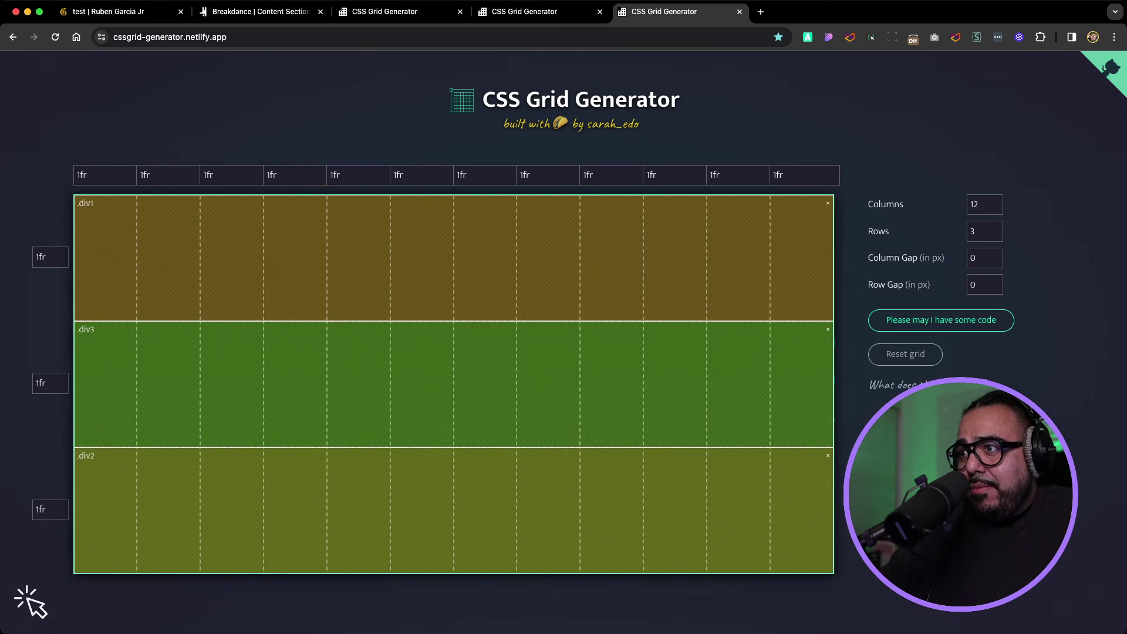
{"action": "left_click", "coordinate": [940, 320]}
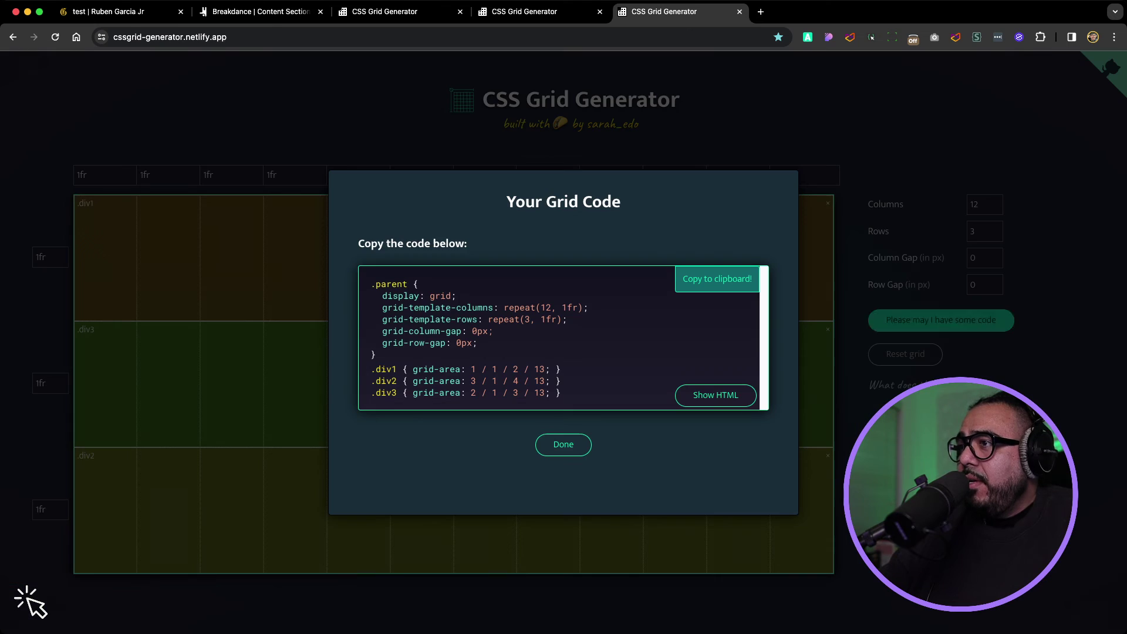
{"action": "left_click_drag", "start_coordinate": [561, 393], "coordinate": [376, 369]}
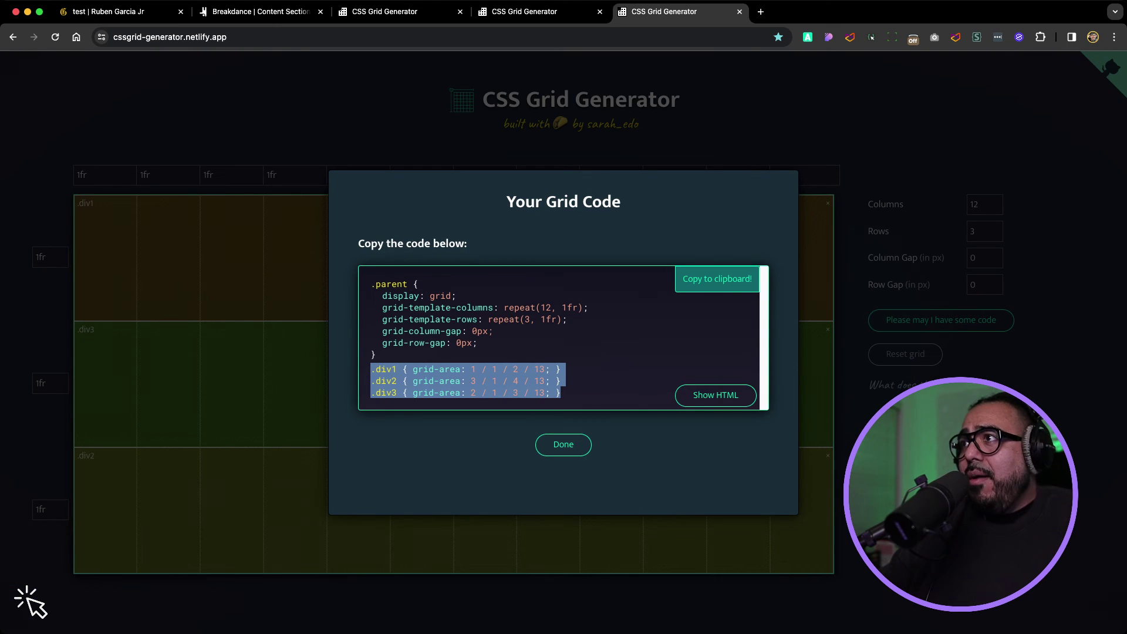
- Return to the Breakdance builder and insert the copied three-row grid-area rules into the Grid's custom CSS at Phone Landscape
{"action": "key", "text": "ctrl+shift+Tab"}
{"action": "key", "text": "ctrl+shift+Tab"}
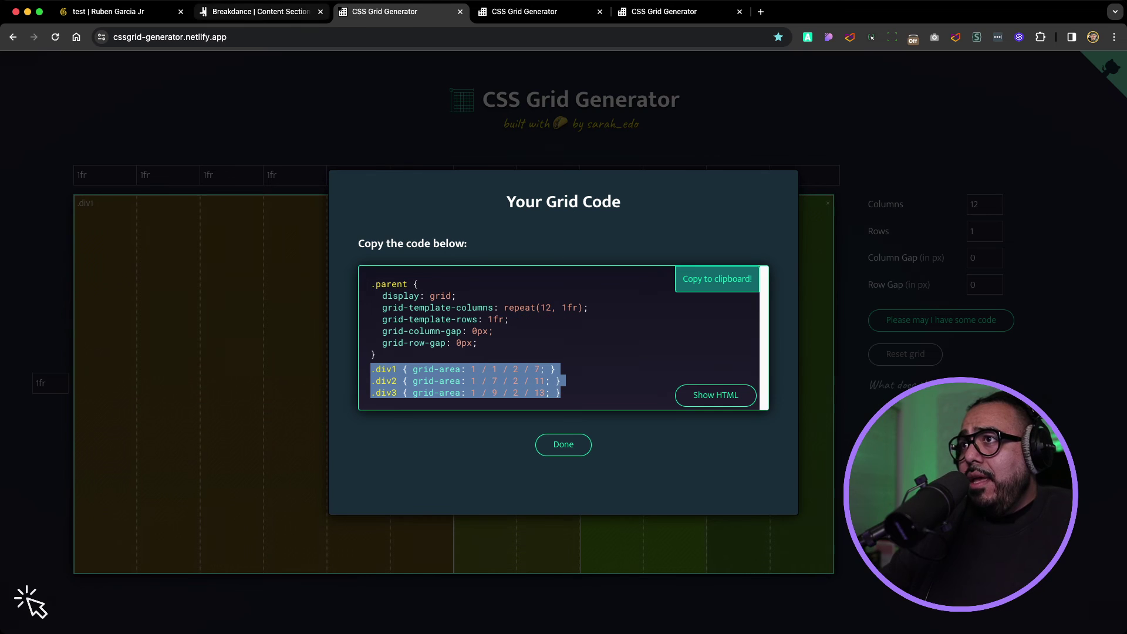
{"action": "key", "text": "ctrl+shift+Tab"}
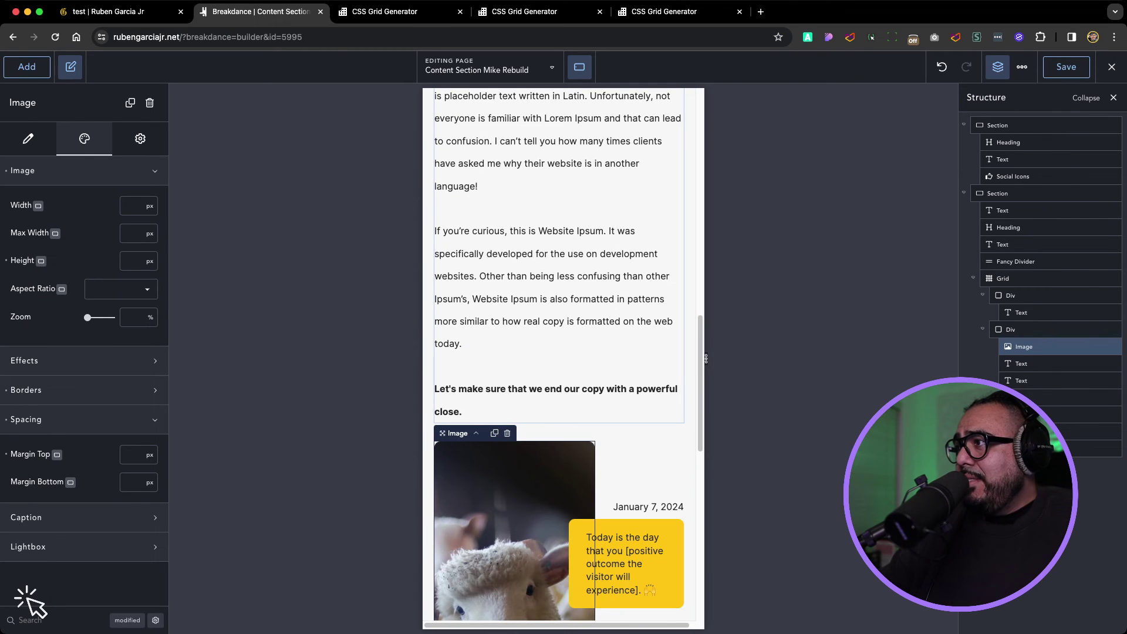
{"action": "left_click", "coordinate": [1027, 279]}
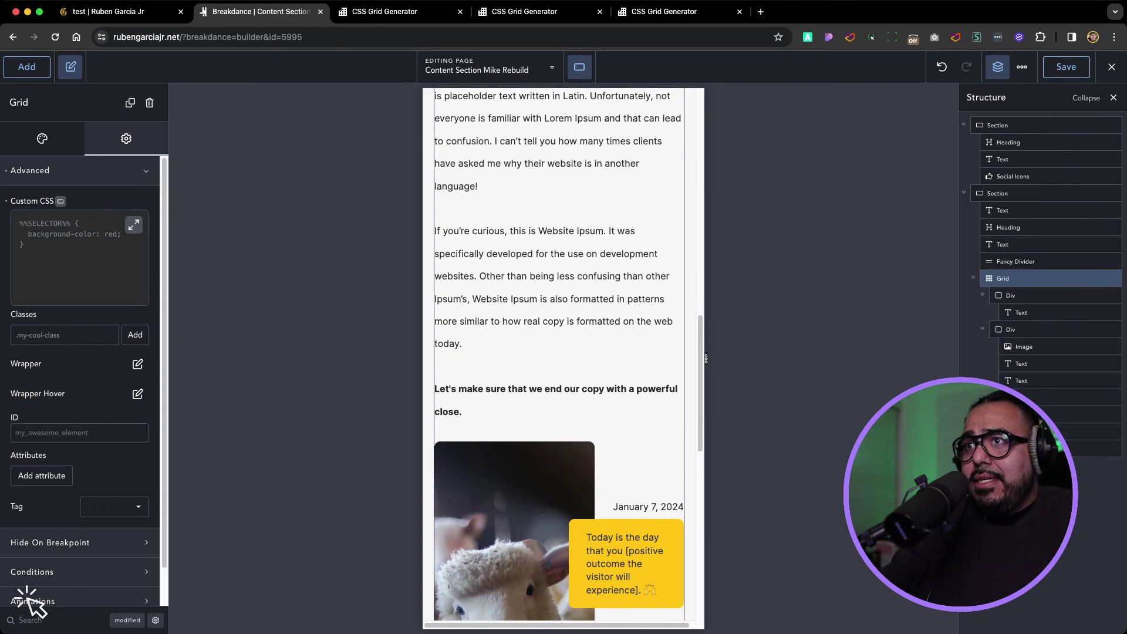
{"action": "left_click", "coordinate": [71, 233]}
{"action": "key", "text": "super+a"}
{"action": "type", "text": ".div1 { grid-area: 1 / 1 / 2 / 13; } .div2 { grid-area: 3 / 1 / 4 / 13; } .div3 { grid-area: 2 / 1 / 3 / 13; }"}
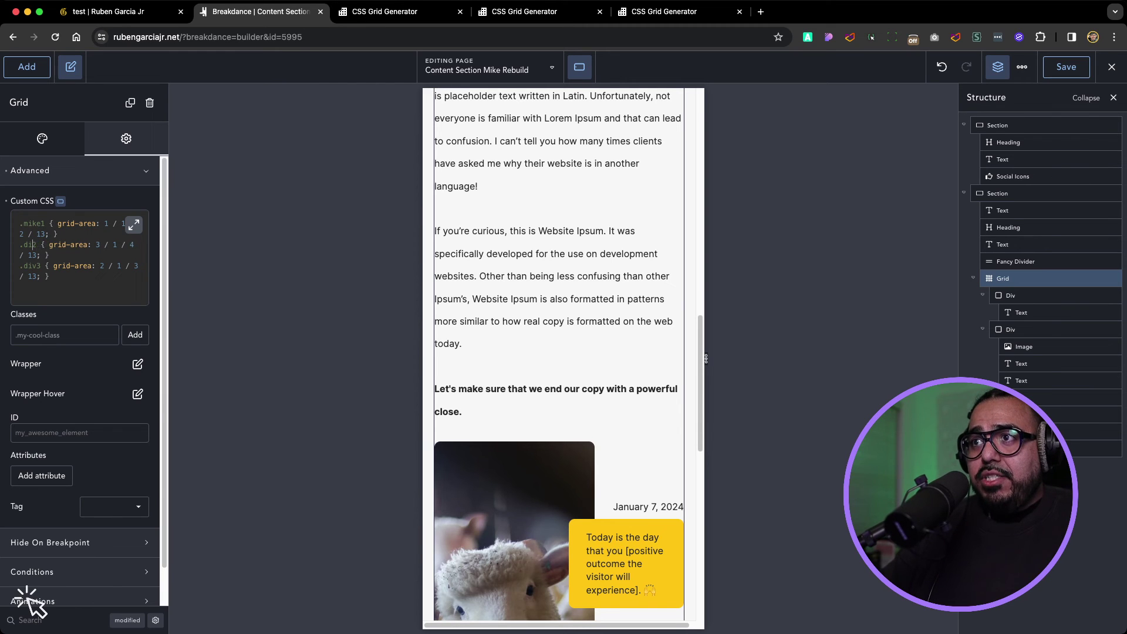
- Rename the selectors in the grid's Phone Landscape custom CSS to mike1, mike2 and mike3
{"action": "type", "text": "ike"}
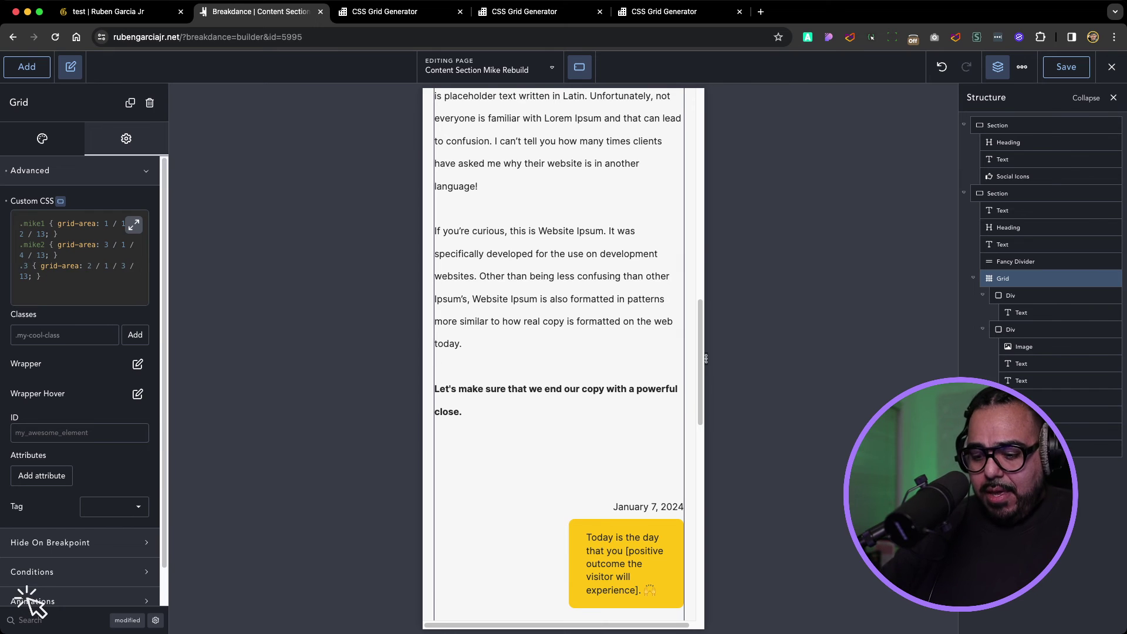
{"action": "type", "text": "mike"}
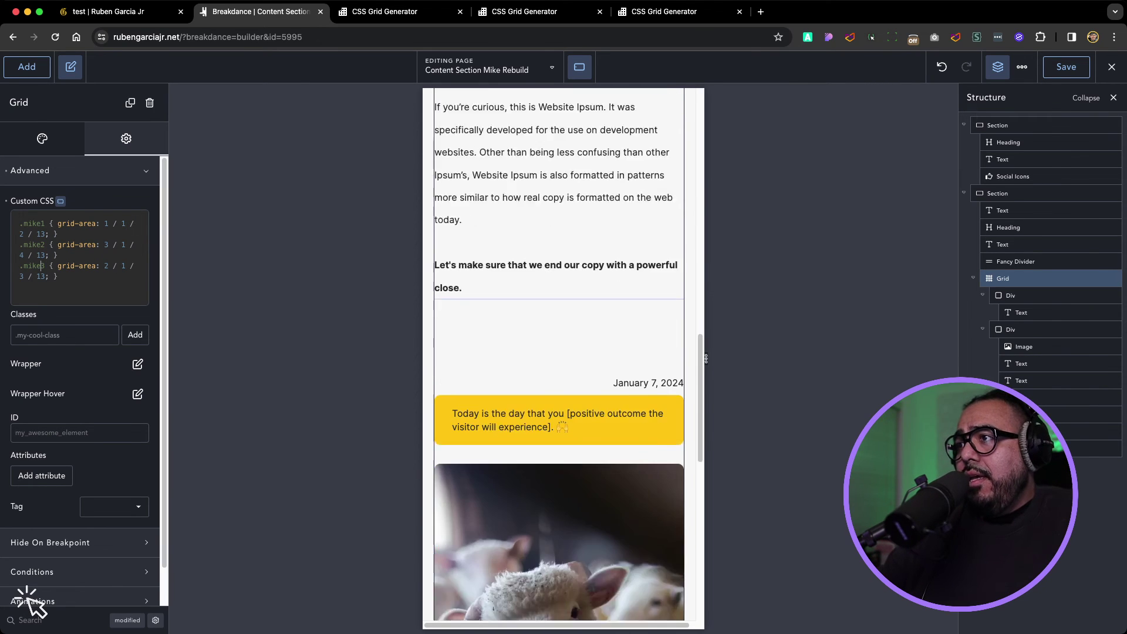
{"action": "scroll", "coordinate": [559, 354], "scroll_direction": "down", "scroll_amount": 2}
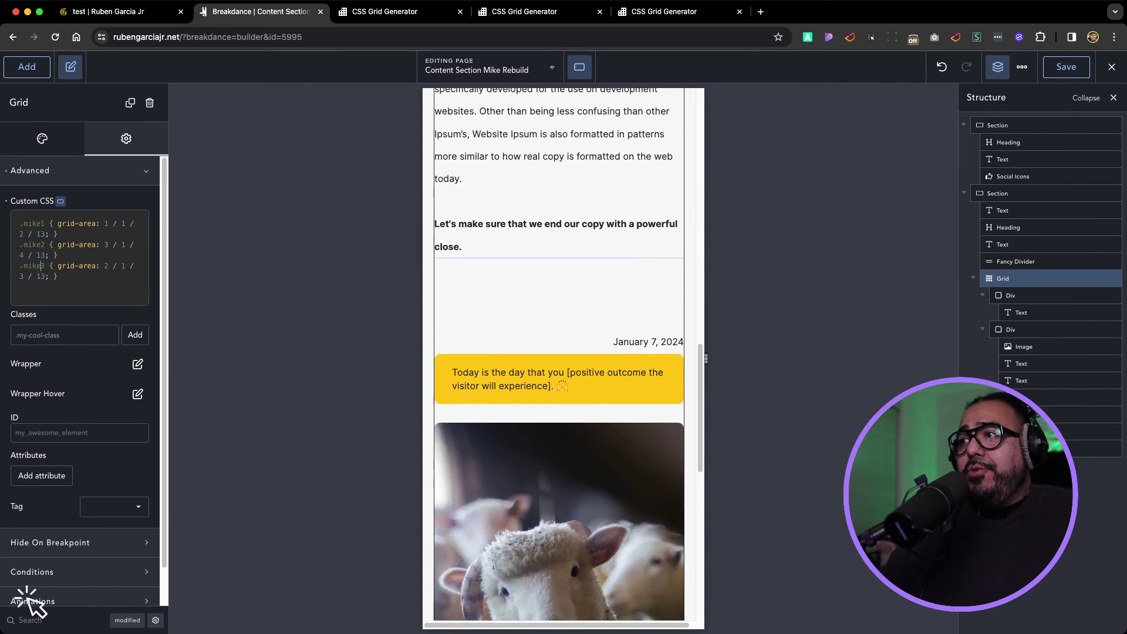
- Review the three-row, two-row and one-row layouts in CSS Grid Generator and return to the Breakdance builder
{"action": "left_click", "coordinate": [678, 11]}
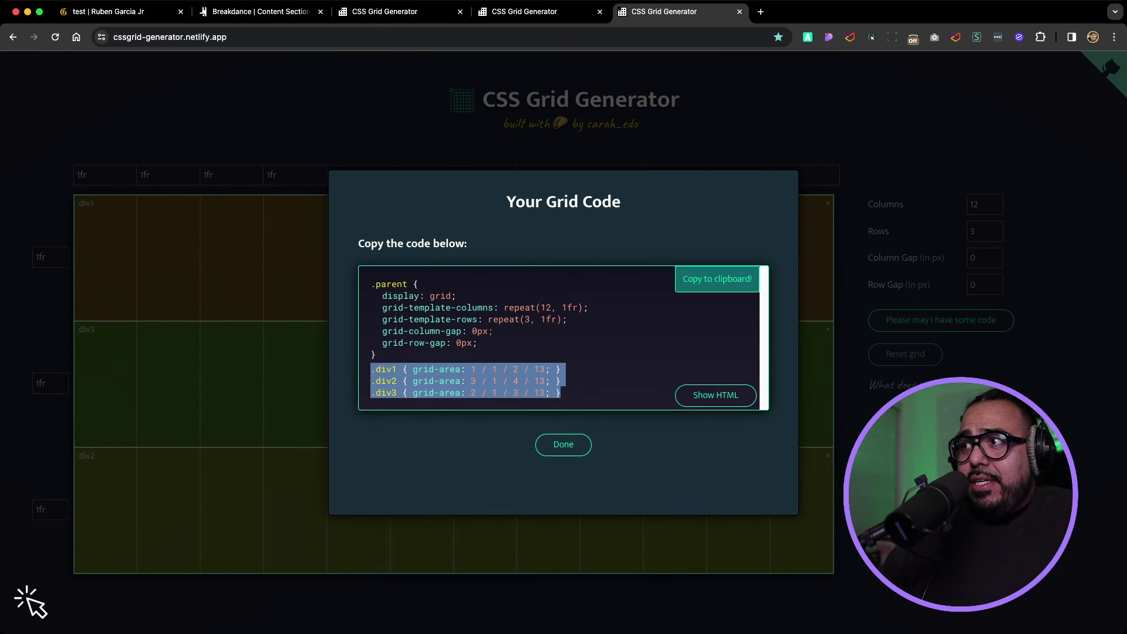
{"action": "left_click", "coordinate": [27, 598]}
{"action": "left_click", "coordinate": [27, 598]}
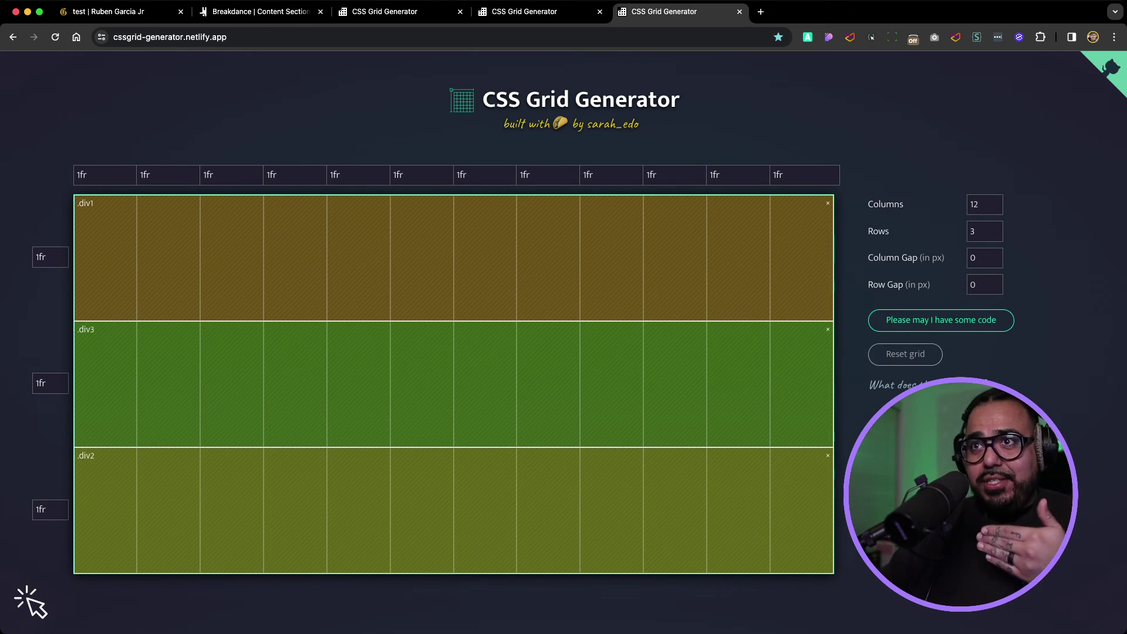
{"action": "left_click", "coordinate": [524, 11]}
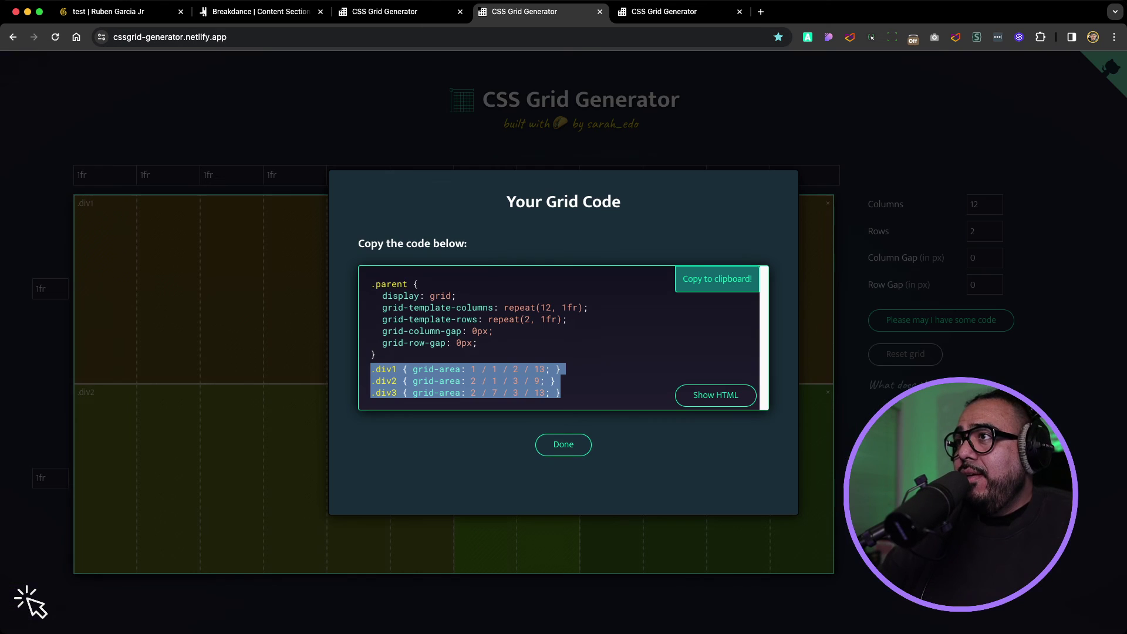
{"action": "left_click", "coordinate": [385, 11]}
{"action": "left_click", "coordinate": [260, 11]}
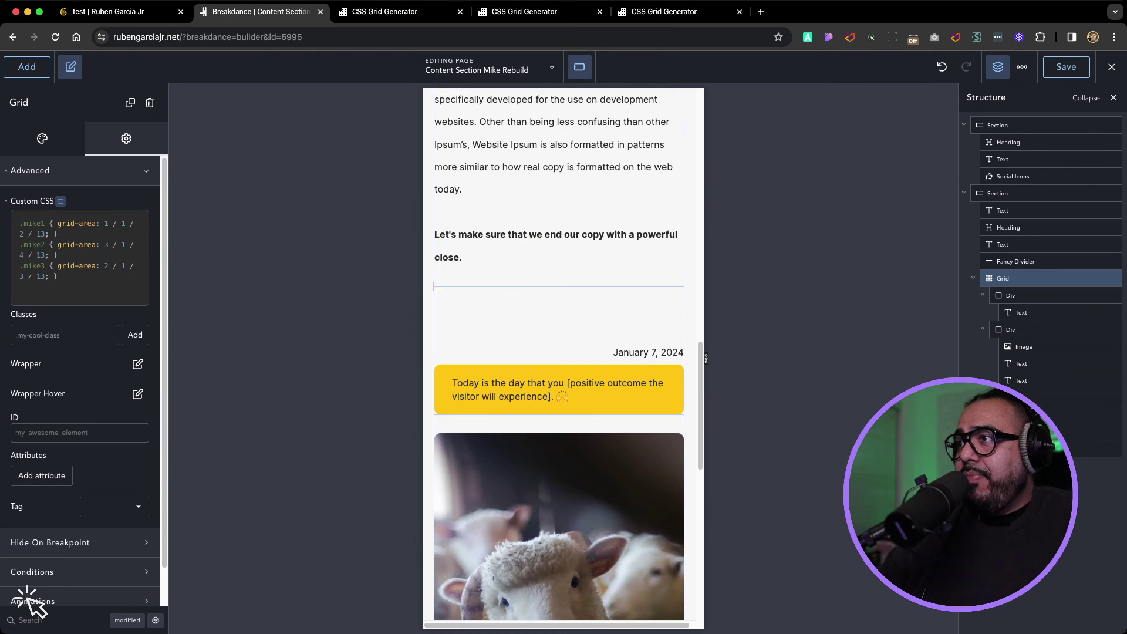
- Set the top padding of the div holding the date and yellow callout to 0 px at Phone Landscape
{"action": "left_click", "coordinate": [1030, 400]}
{"action": "left_click", "coordinate": [146, 448]}
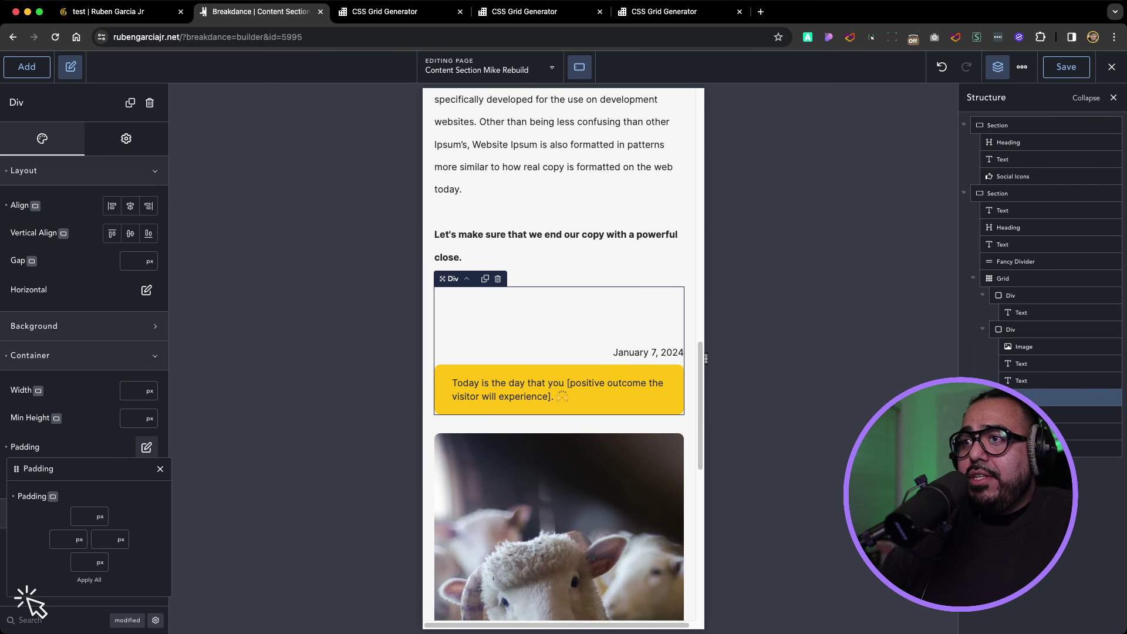
{"action": "type", "text": "0"}
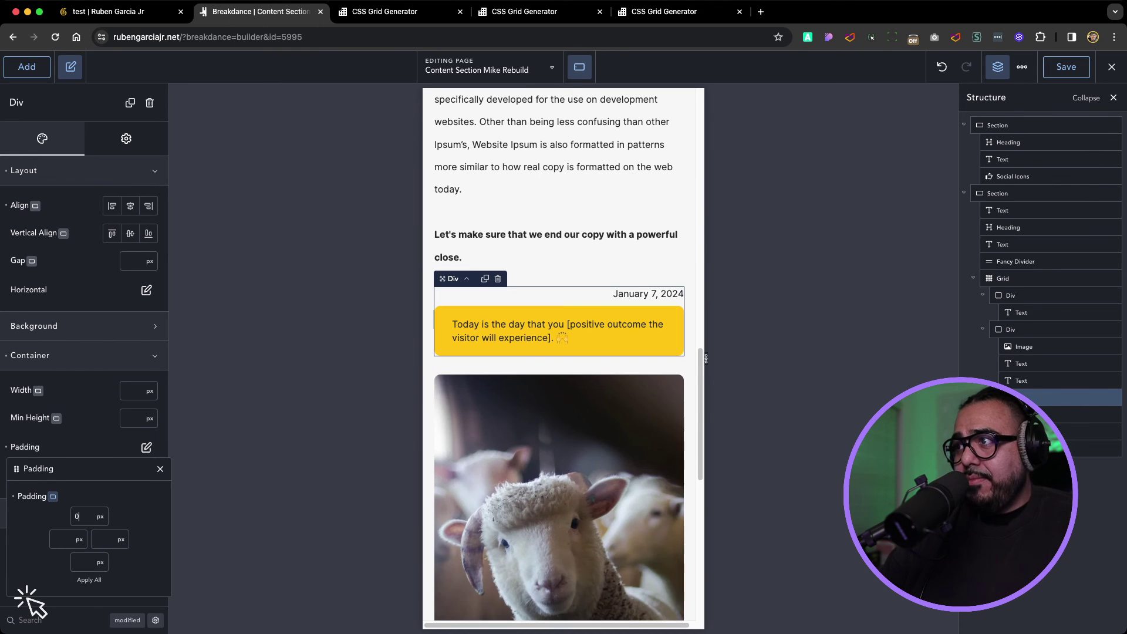
{"action": "left_click", "coordinate": [558, 177]}
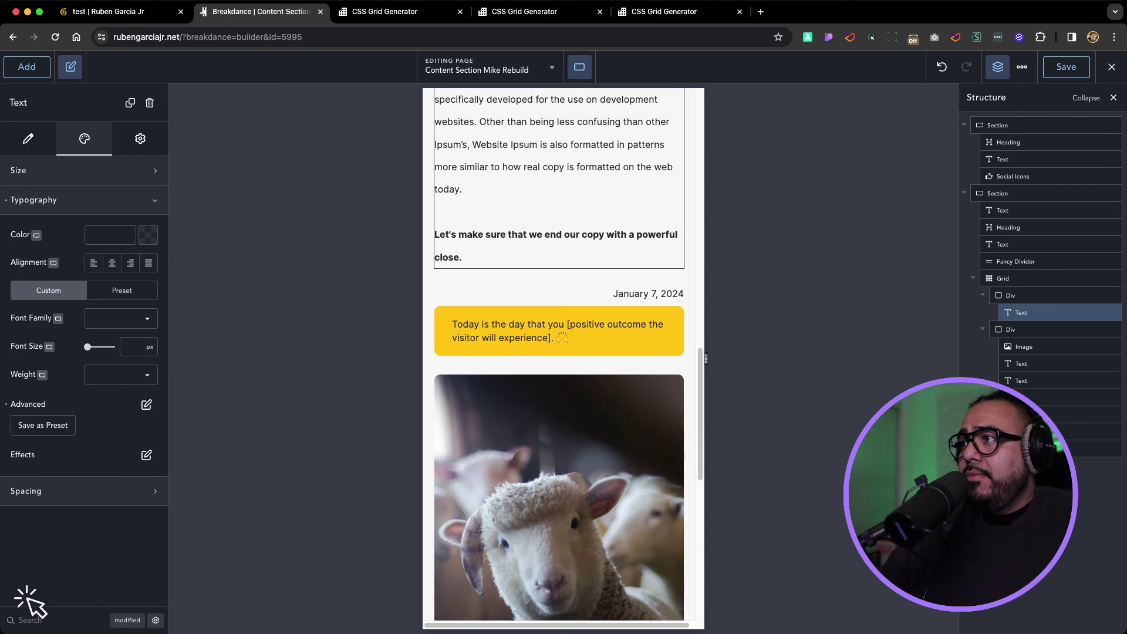
- Check the stacked phone layout of the content section and return the preview to the Desktop view
{"action": "scroll", "coordinate": [558, 355], "scroll_direction": "down", "scroll_amount": 5}
{"action": "scroll", "coordinate": [559, 354], "scroll_direction": "up", "scroll_amount": 7}
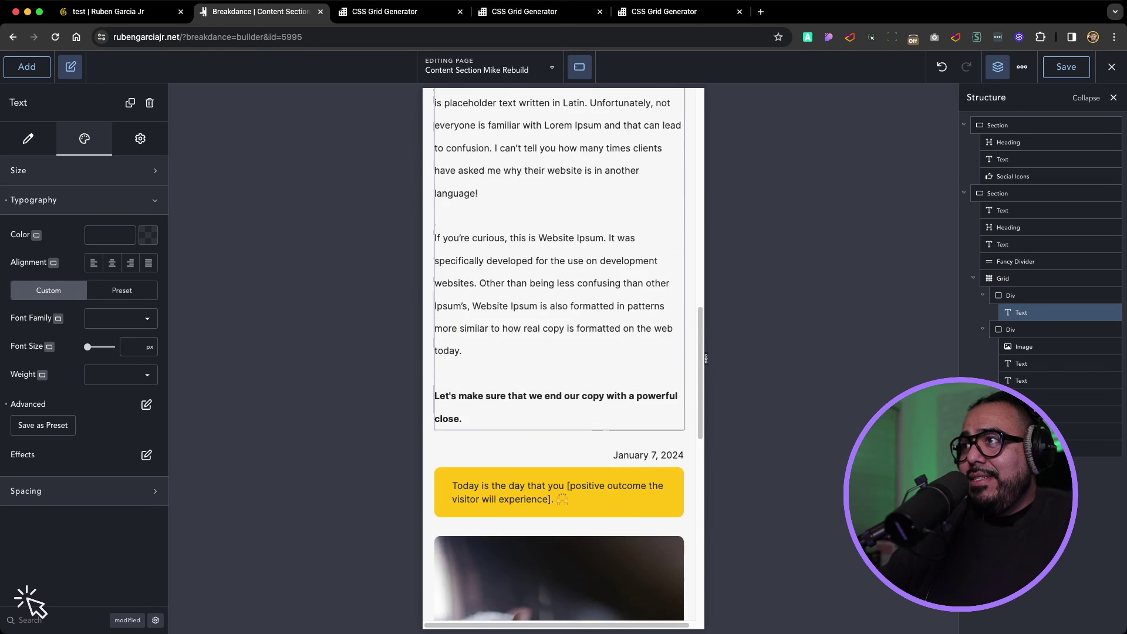
{"action": "scroll", "coordinate": [558, 354], "scroll_direction": "up", "scroll_amount": 4}
{"action": "left_click", "coordinate": [579, 67]}
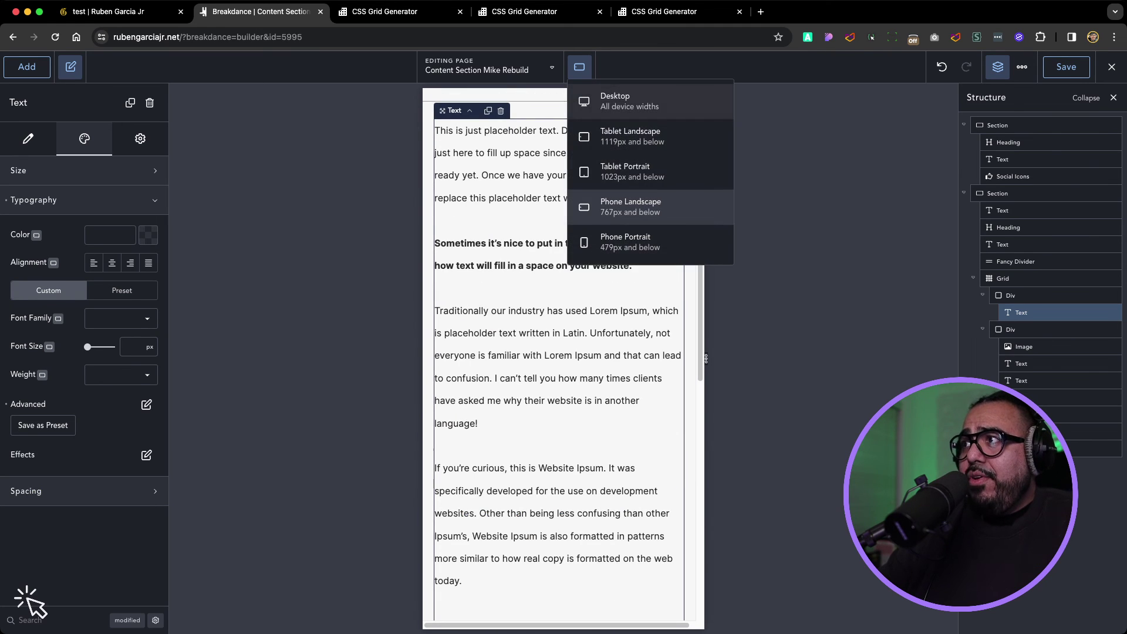
{"action": "left_click", "coordinate": [650, 101]}
{"action": "scroll", "coordinate": [776, 352], "scroll_direction": "up", "scroll_amount": 3}
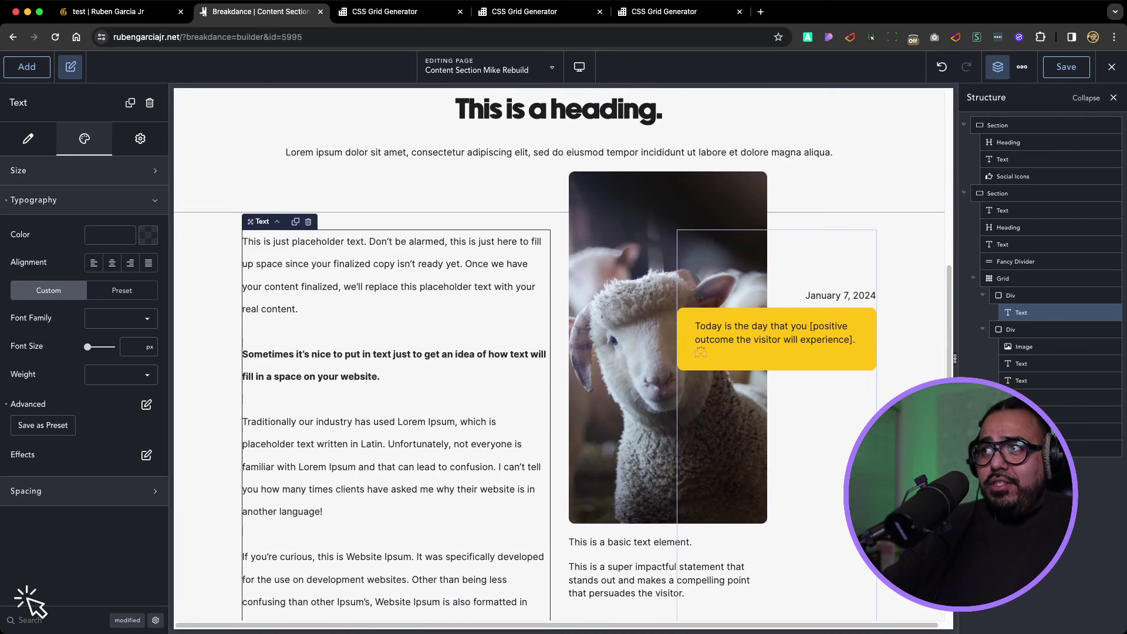
- Examine the rebuilt content section in the Desktop view, comparing its text, overlapping image and callout with the reference screenshot
{"action": "scroll", "coordinate": [562, 352], "scroll_direction": "up", "scroll_amount": 2}
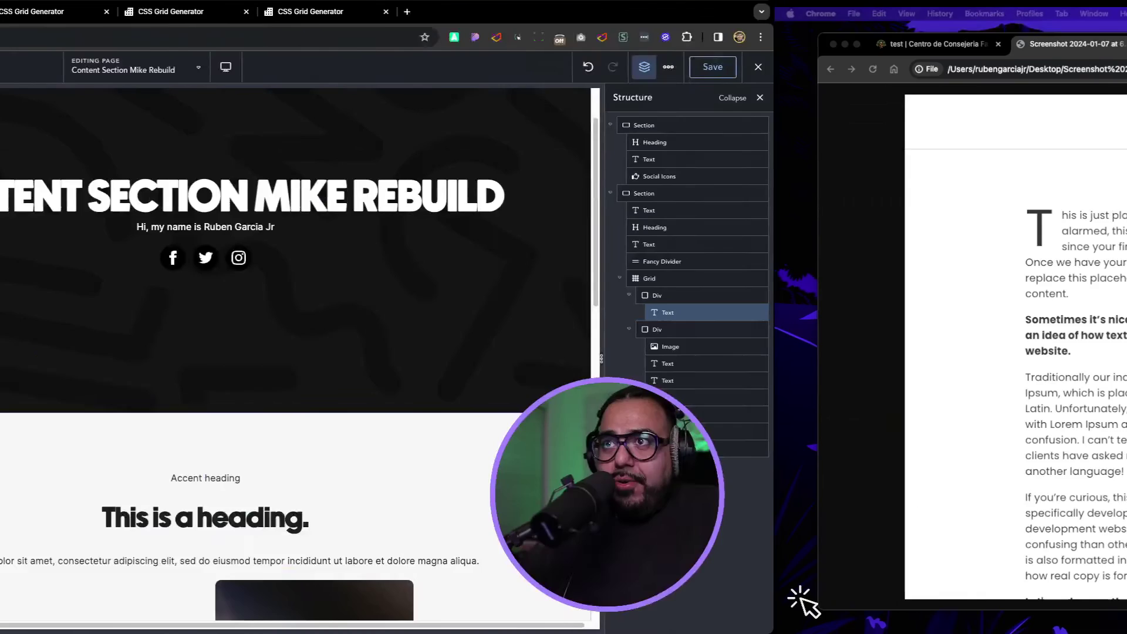
{"action": "scroll", "coordinate": [559, 354], "scroll_direction": "down", "scroll_amount": 7}
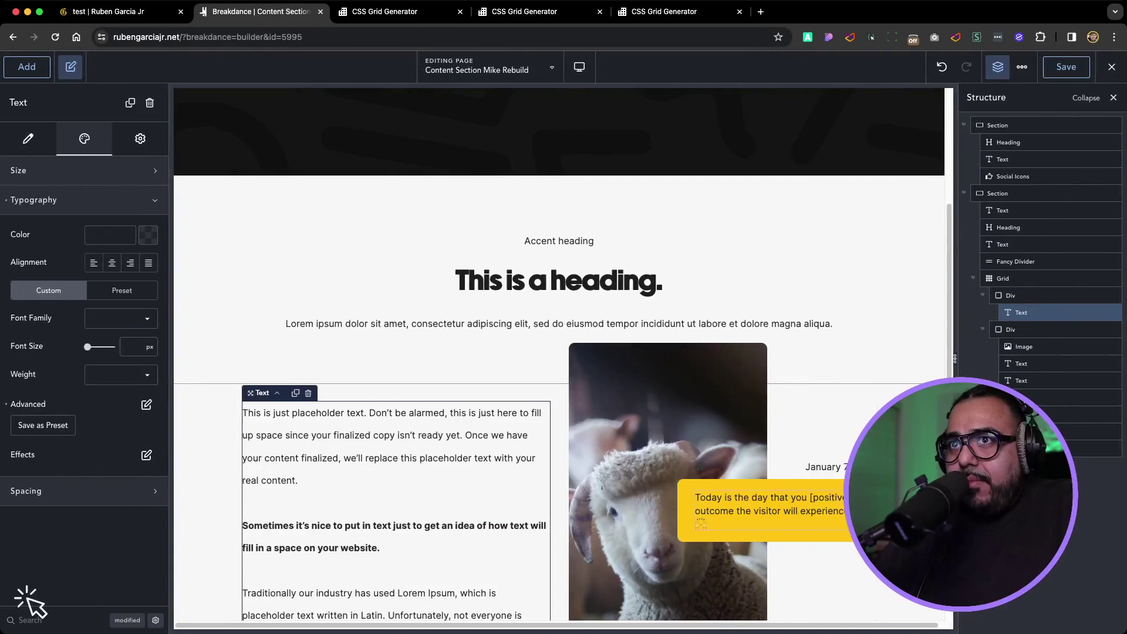
{"action": "scroll", "coordinate": [563, 353], "scroll_direction": "down", "scroll_amount": 5}
{"action": "scroll", "coordinate": [557, 352], "scroll_direction": "up", "scroll_amount": 5}
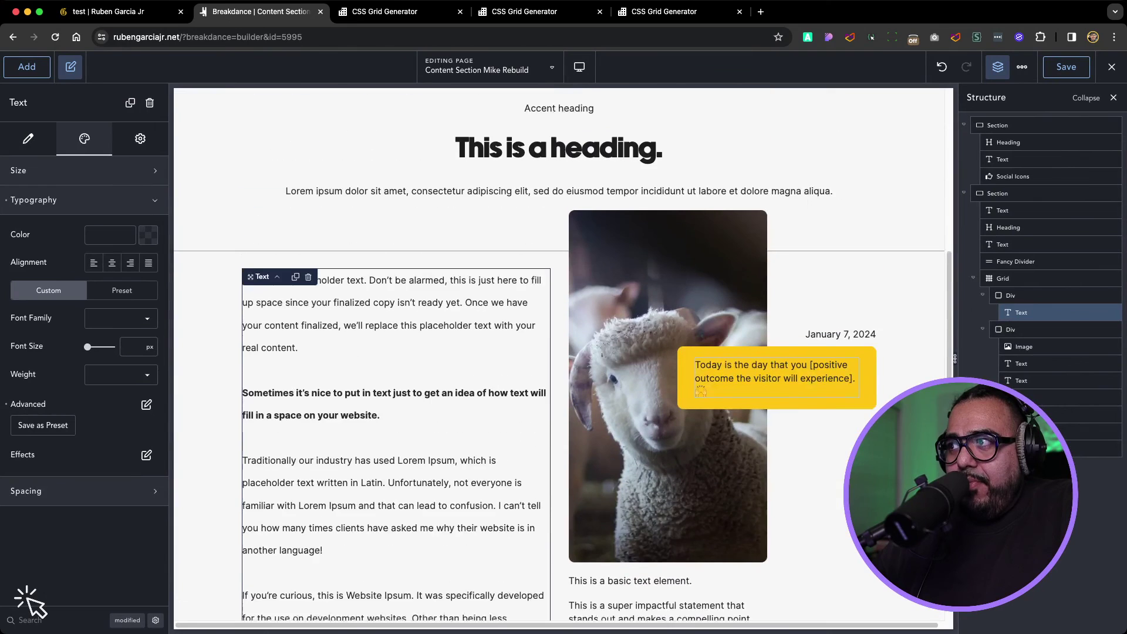
{"action": "scroll", "coordinate": [558, 352], "scroll_direction": "down", "scroll_amount": 6}
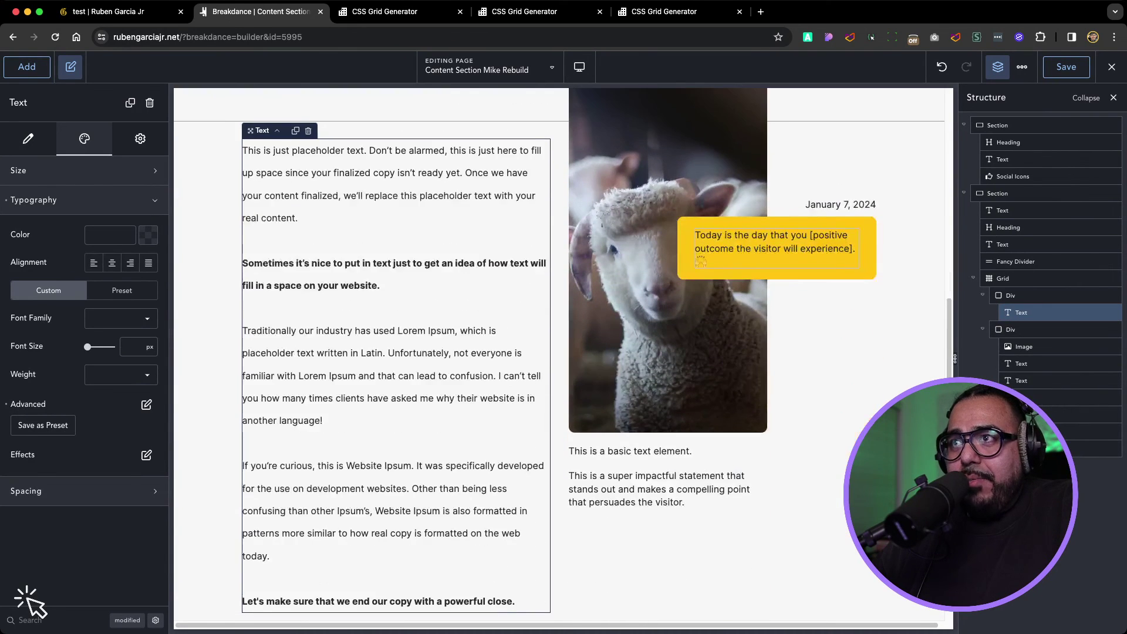
{"action": "scroll", "coordinate": [558, 352], "scroll_direction": "up", "scroll_amount": 6}
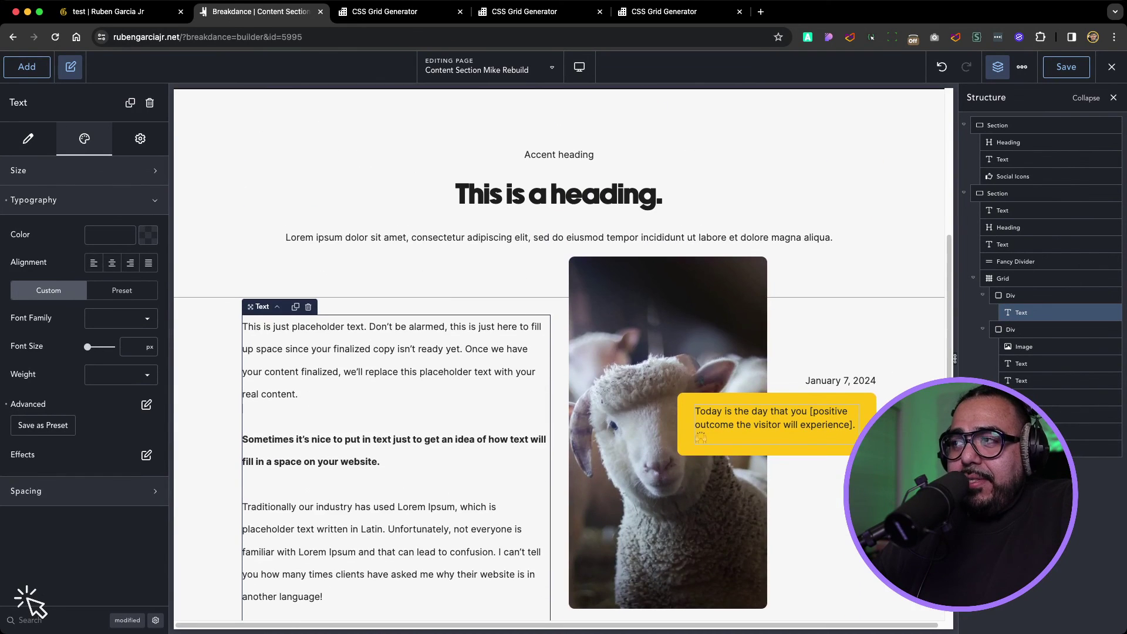
{"action": "scroll", "coordinate": [557, 352], "scroll_direction": "down", "scroll_amount": 4}
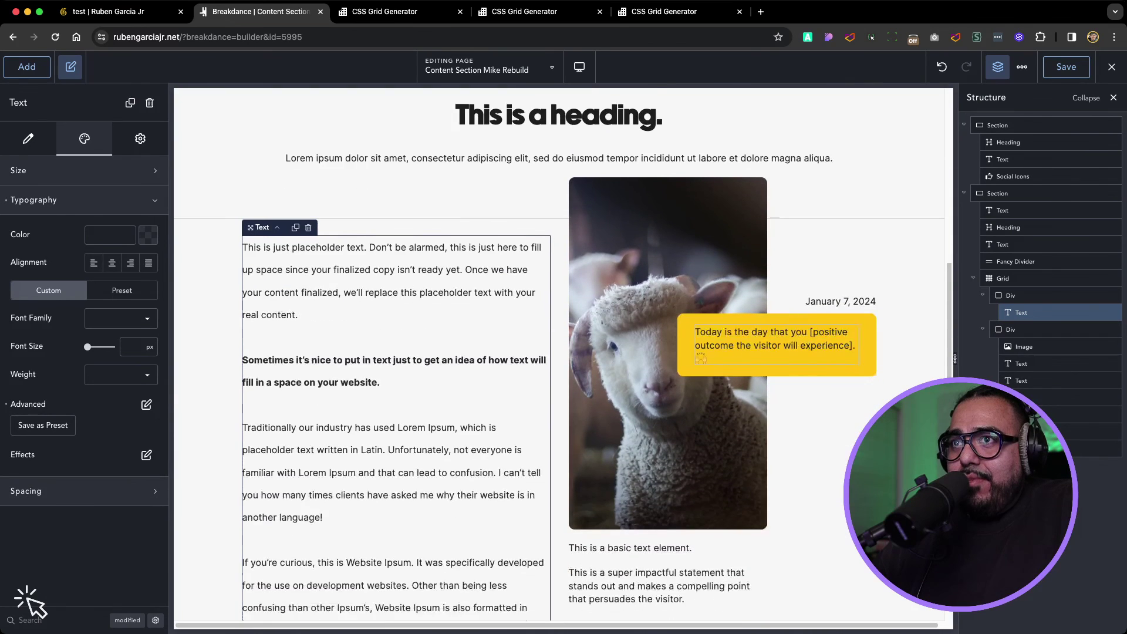
{"action": "scroll", "coordinate": [557, 353], "scroll_direction": "up", "scroll_amount": 3}
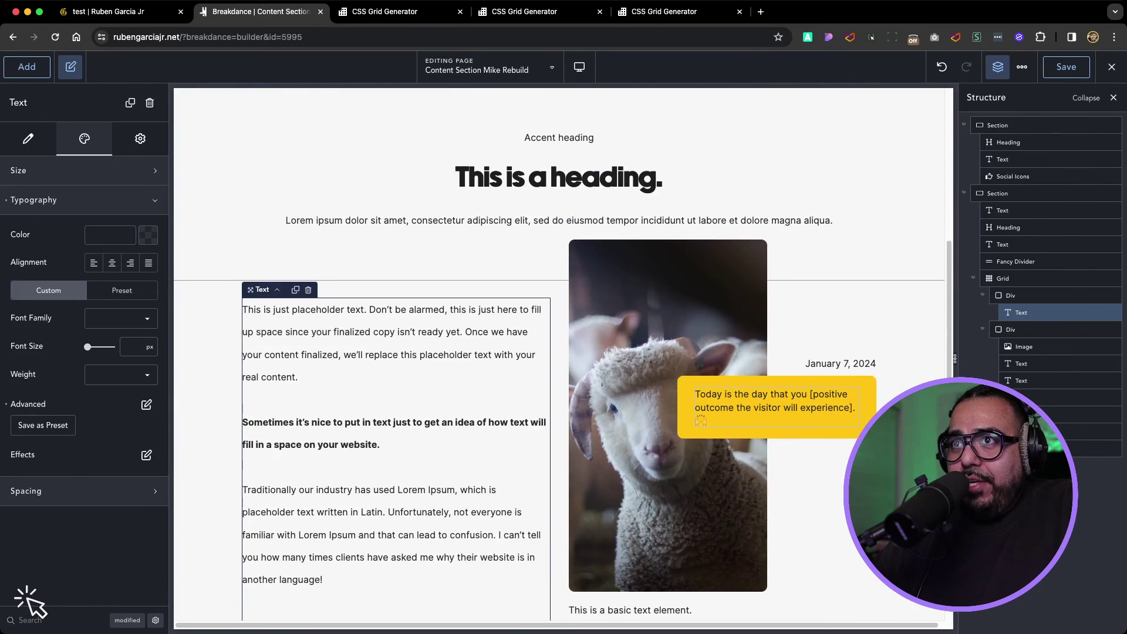